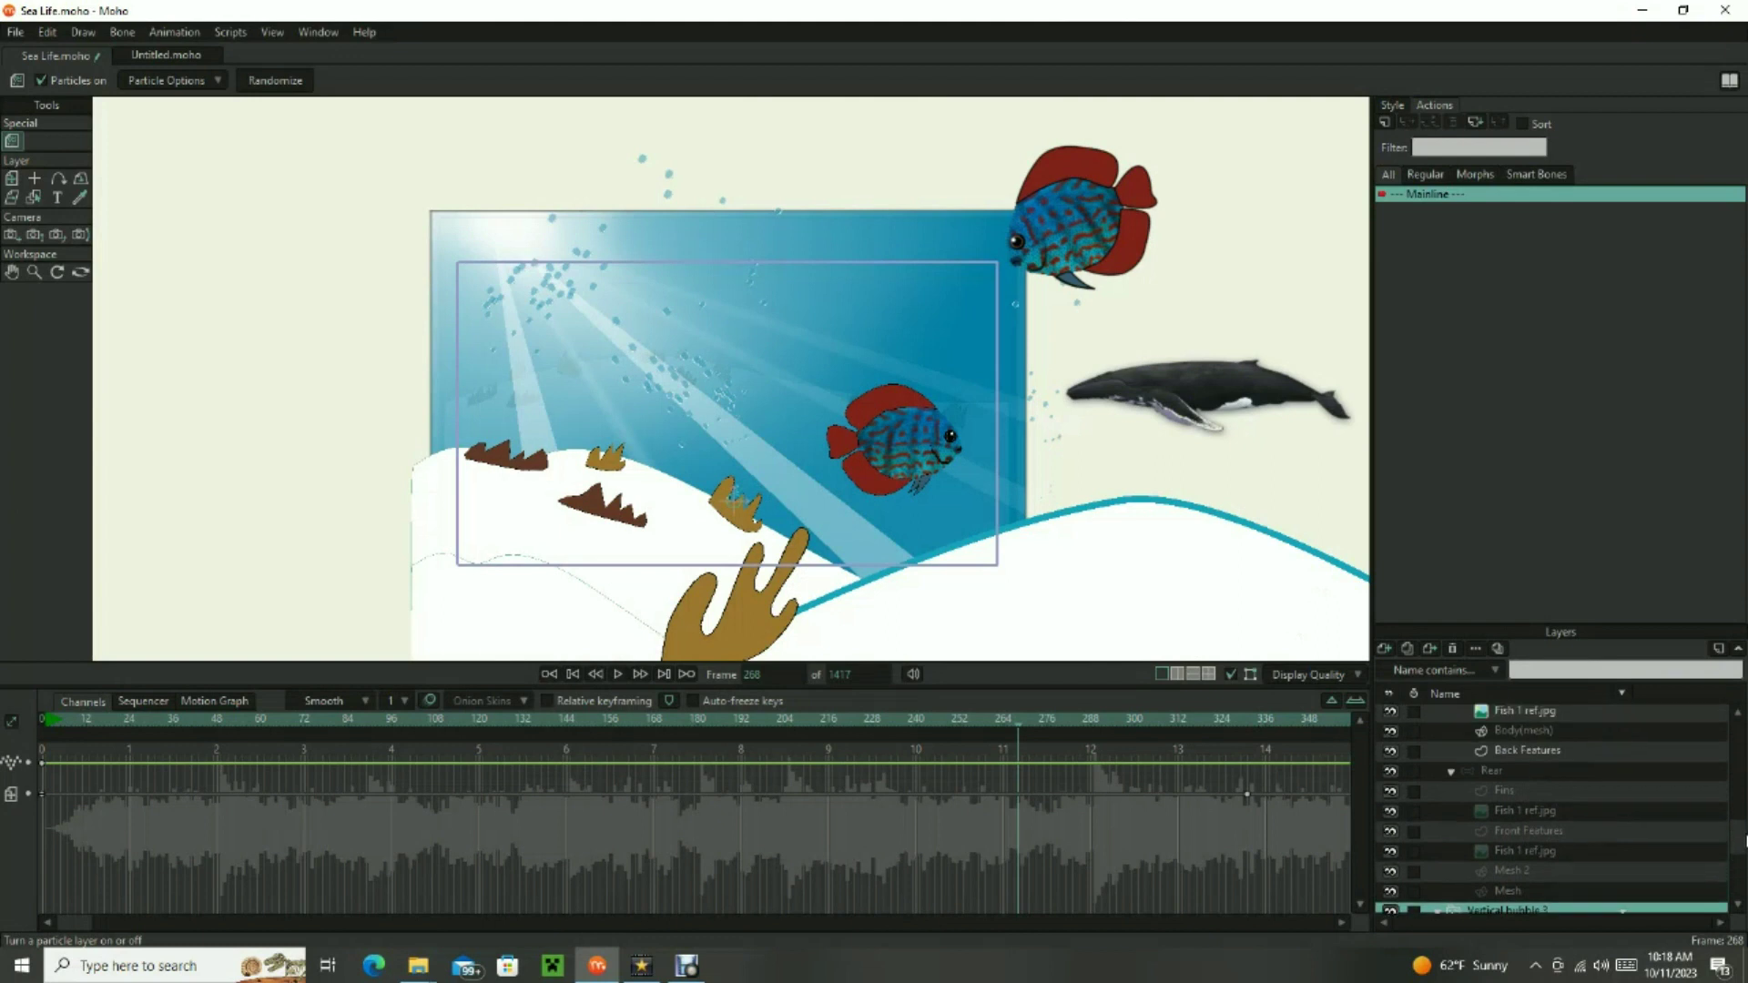
pyautogui.moveTo(1739, 795); pyautogui.dragTo(1745, 840)
pyautogui.scroll(-3, 1744, 838)
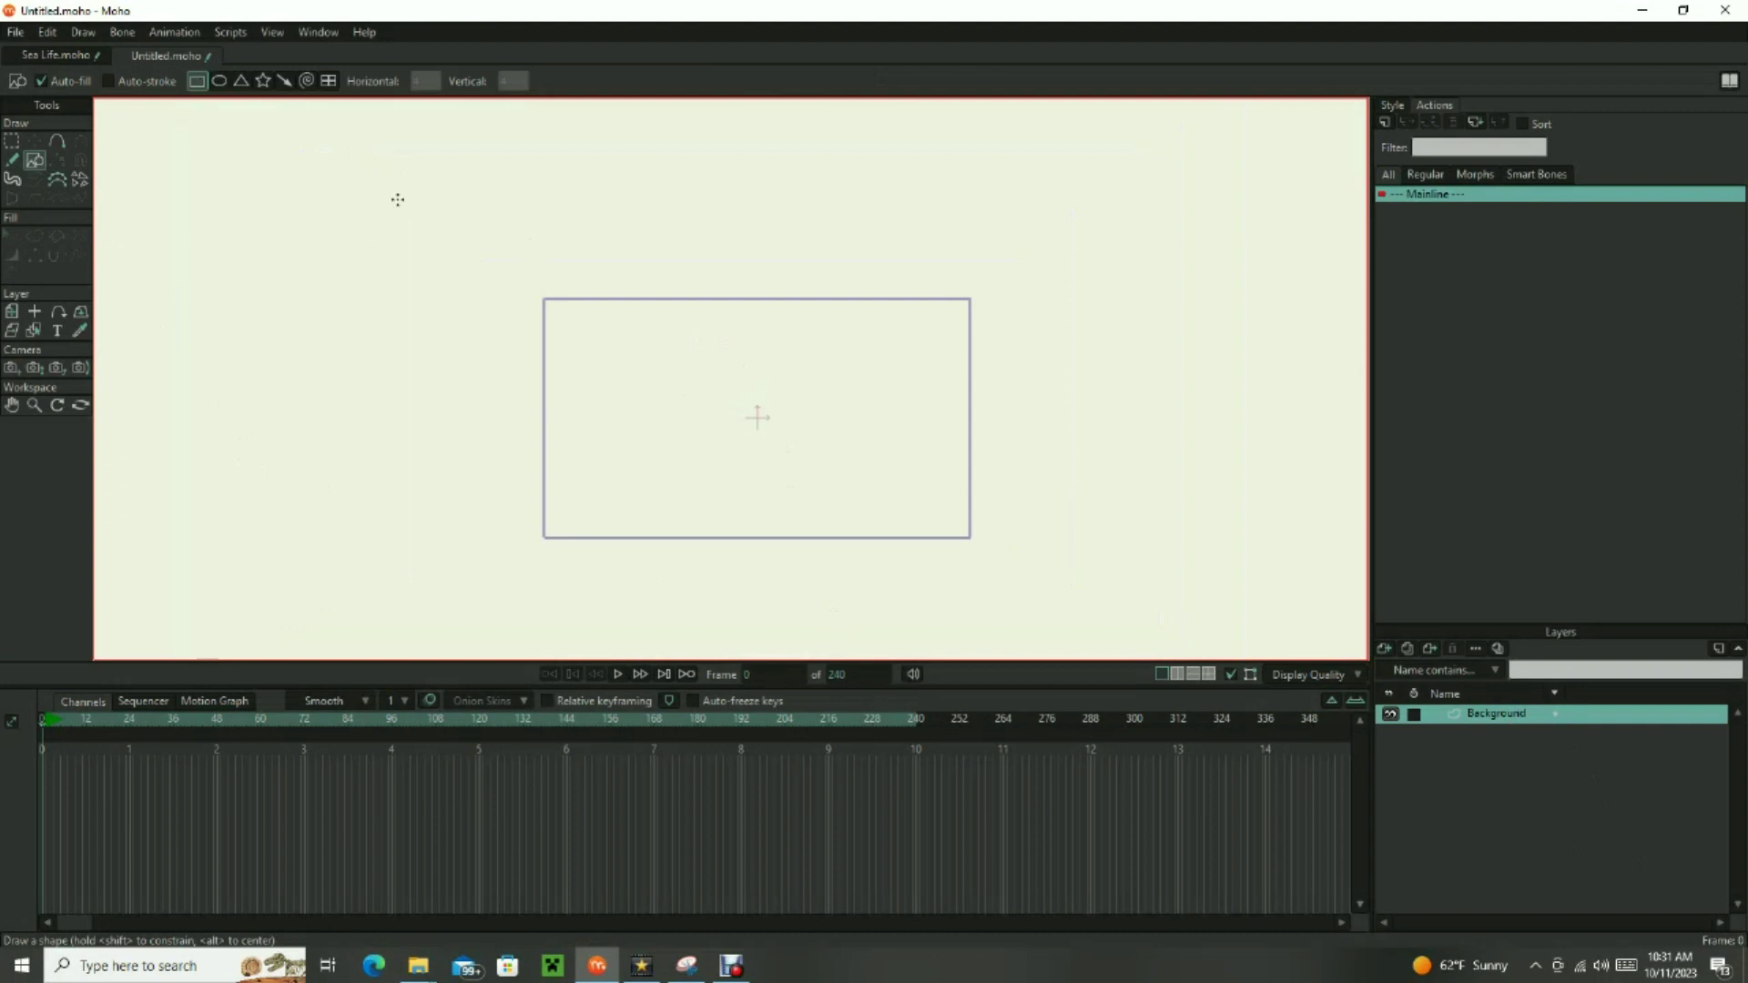
# Draw a filled rectangle slightly larger than the camera frame on the Background layer and recolour it medium blue.
pyautogui.moveTo(517, 268); pyautogui.dragTo(1006, 567)
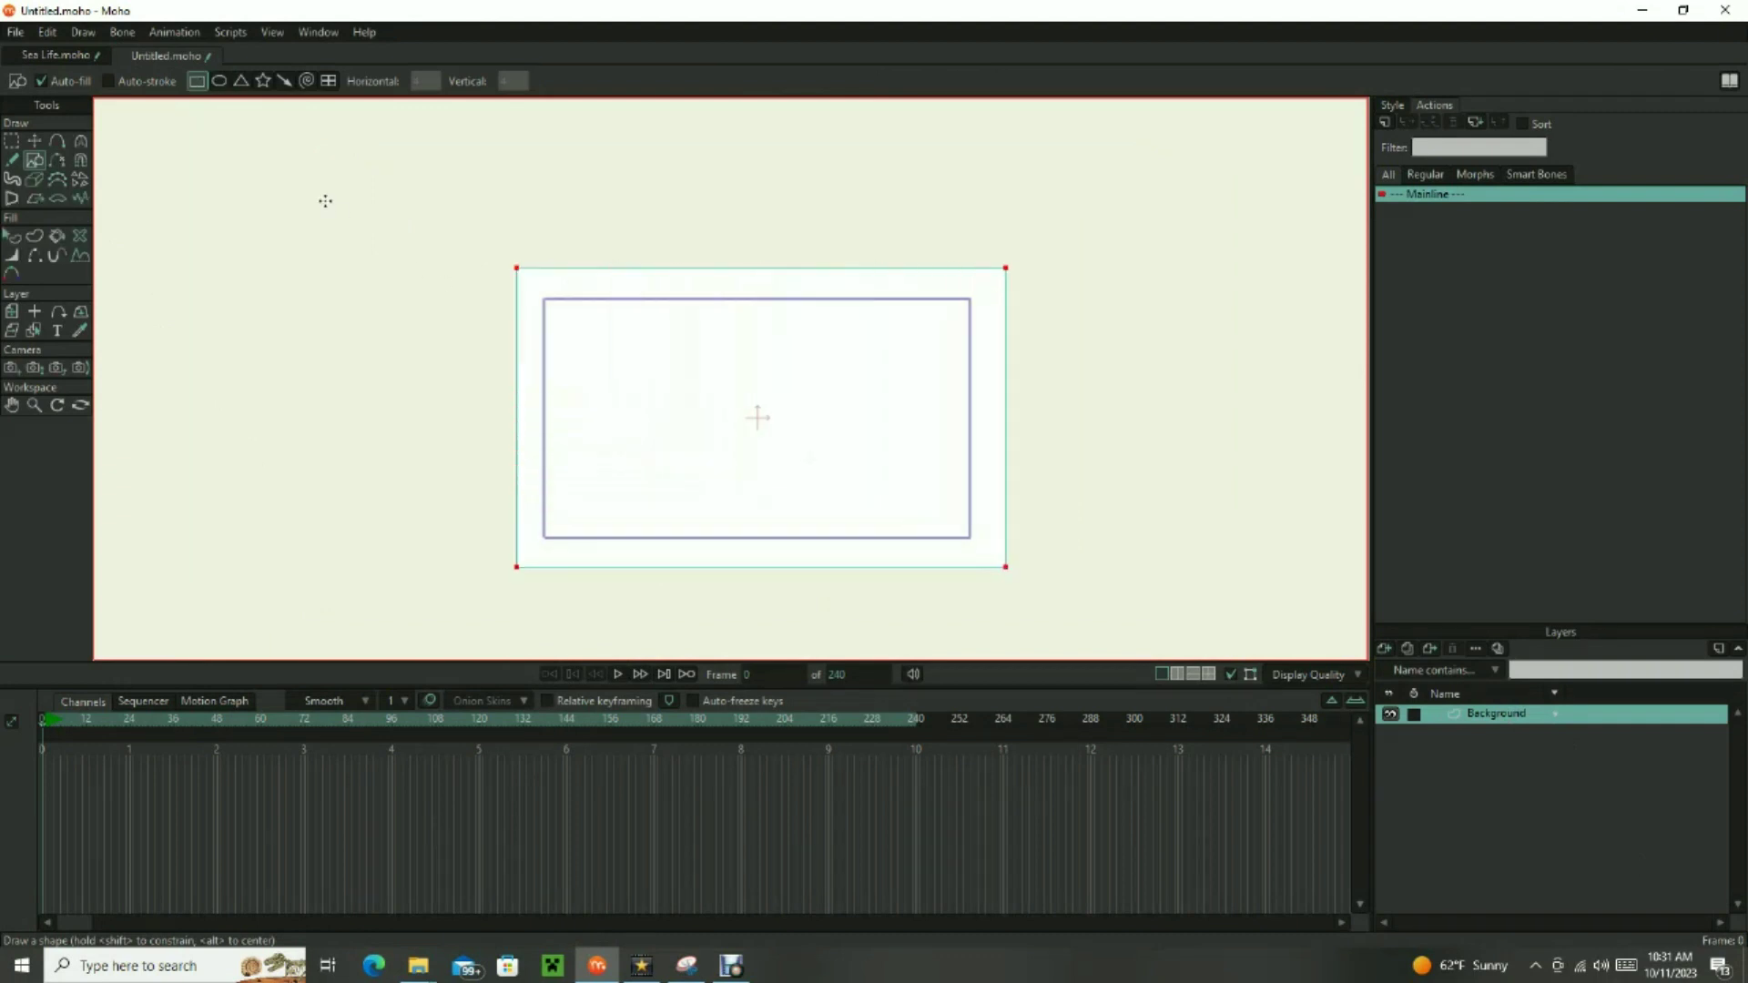
pyautogui.click(12, 235)
pyautogui.click(1401, 105)
pyautogui.click(1454, 208)
pyautogui.click(1130, 375)
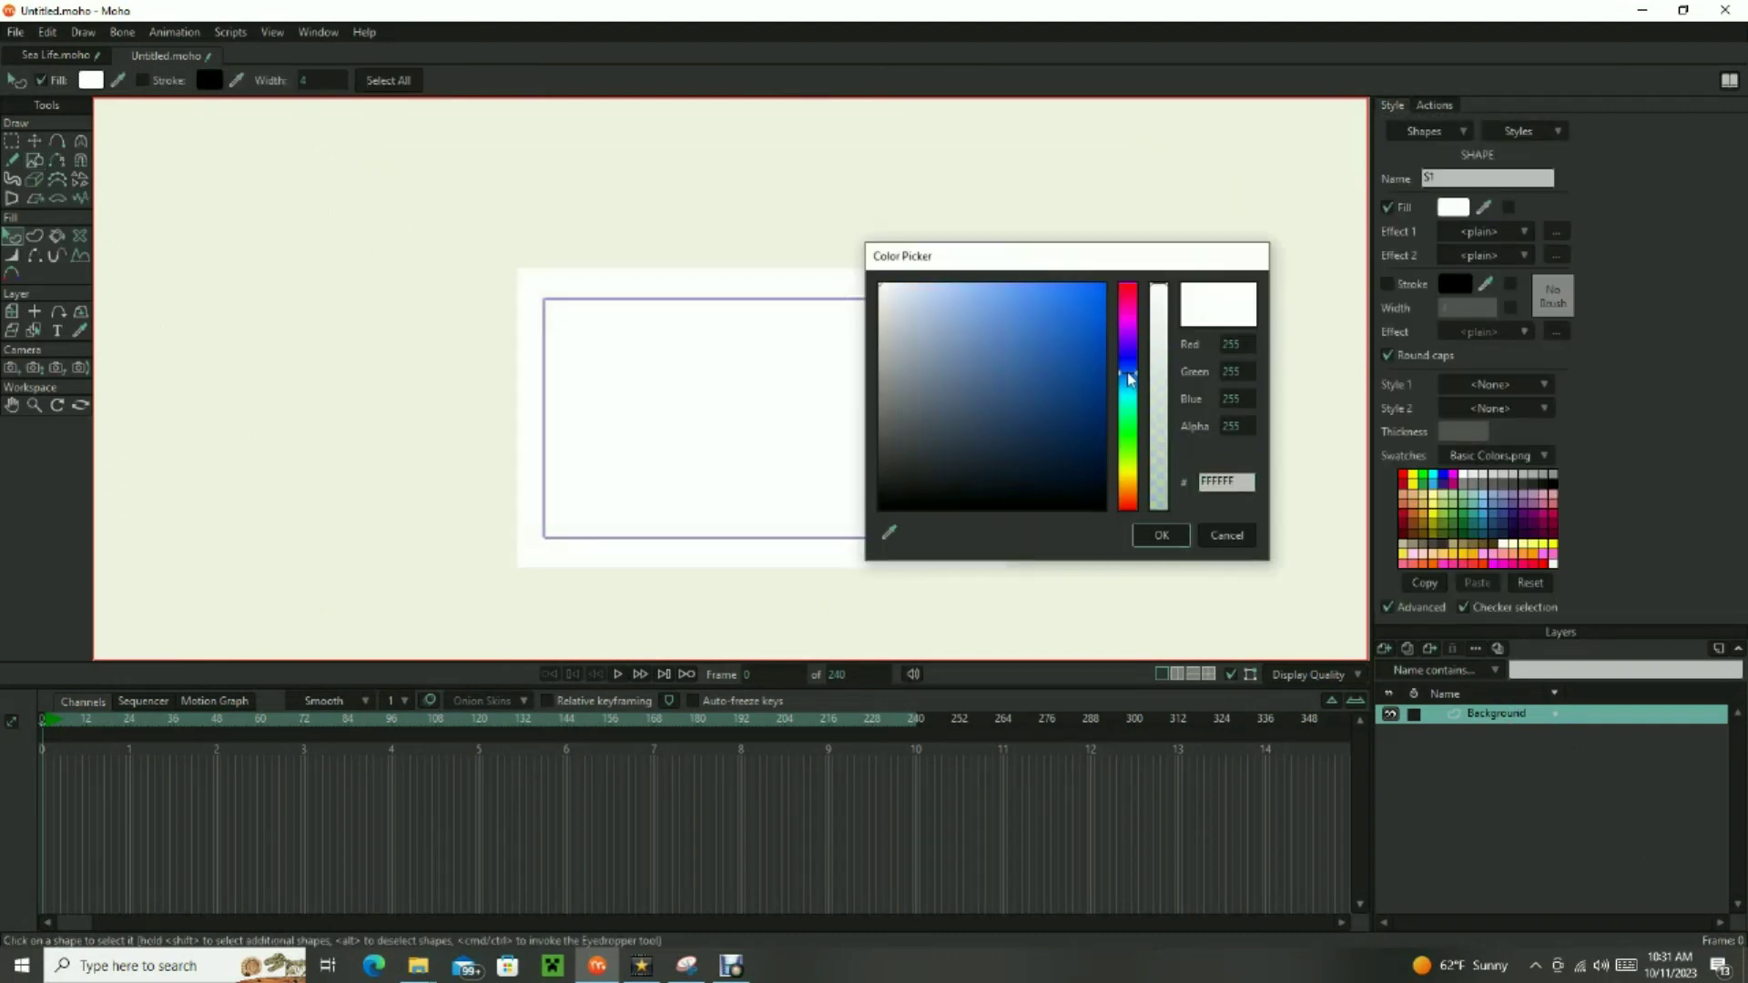
pyautogui.moveTo(1084, 300); pyautogui.dragTo(1065, 386)
pyautogui.click(1162, 535)
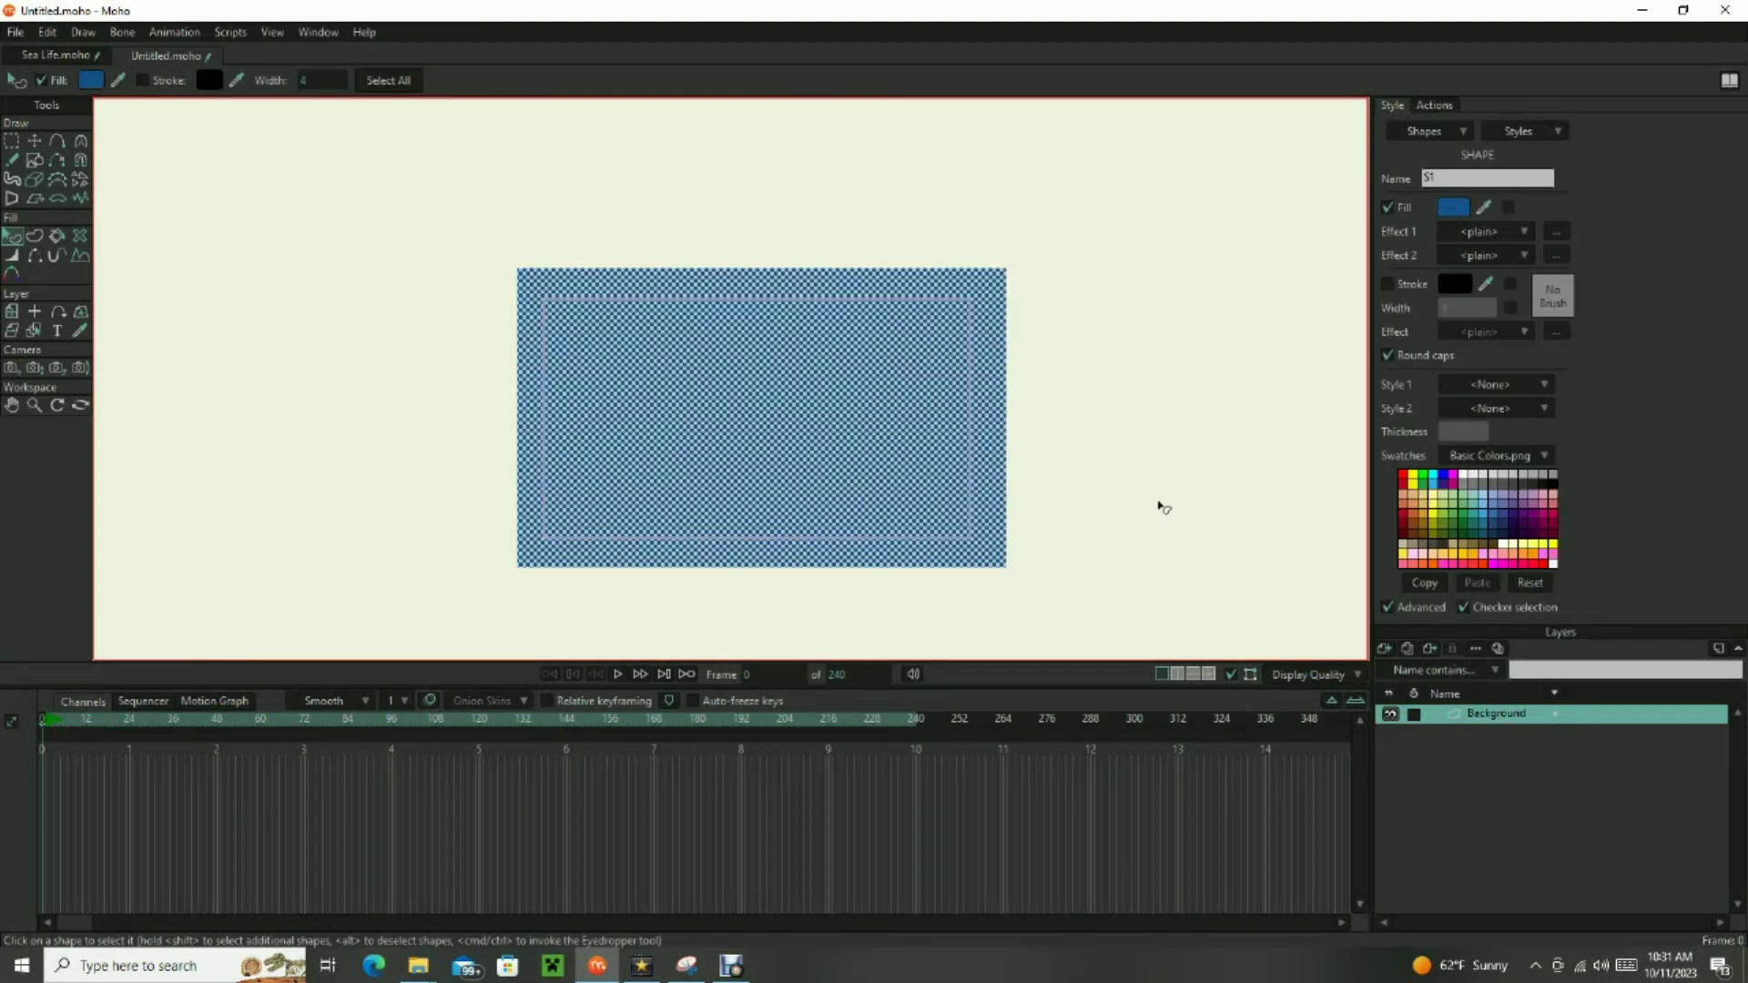
pyautogui.click(1211, 403)
# Give the rectangle's upper-left corner point a white point colour, FFFFFF, so it blends into the blue.
pyautogui.scroll(1, 573, 362)
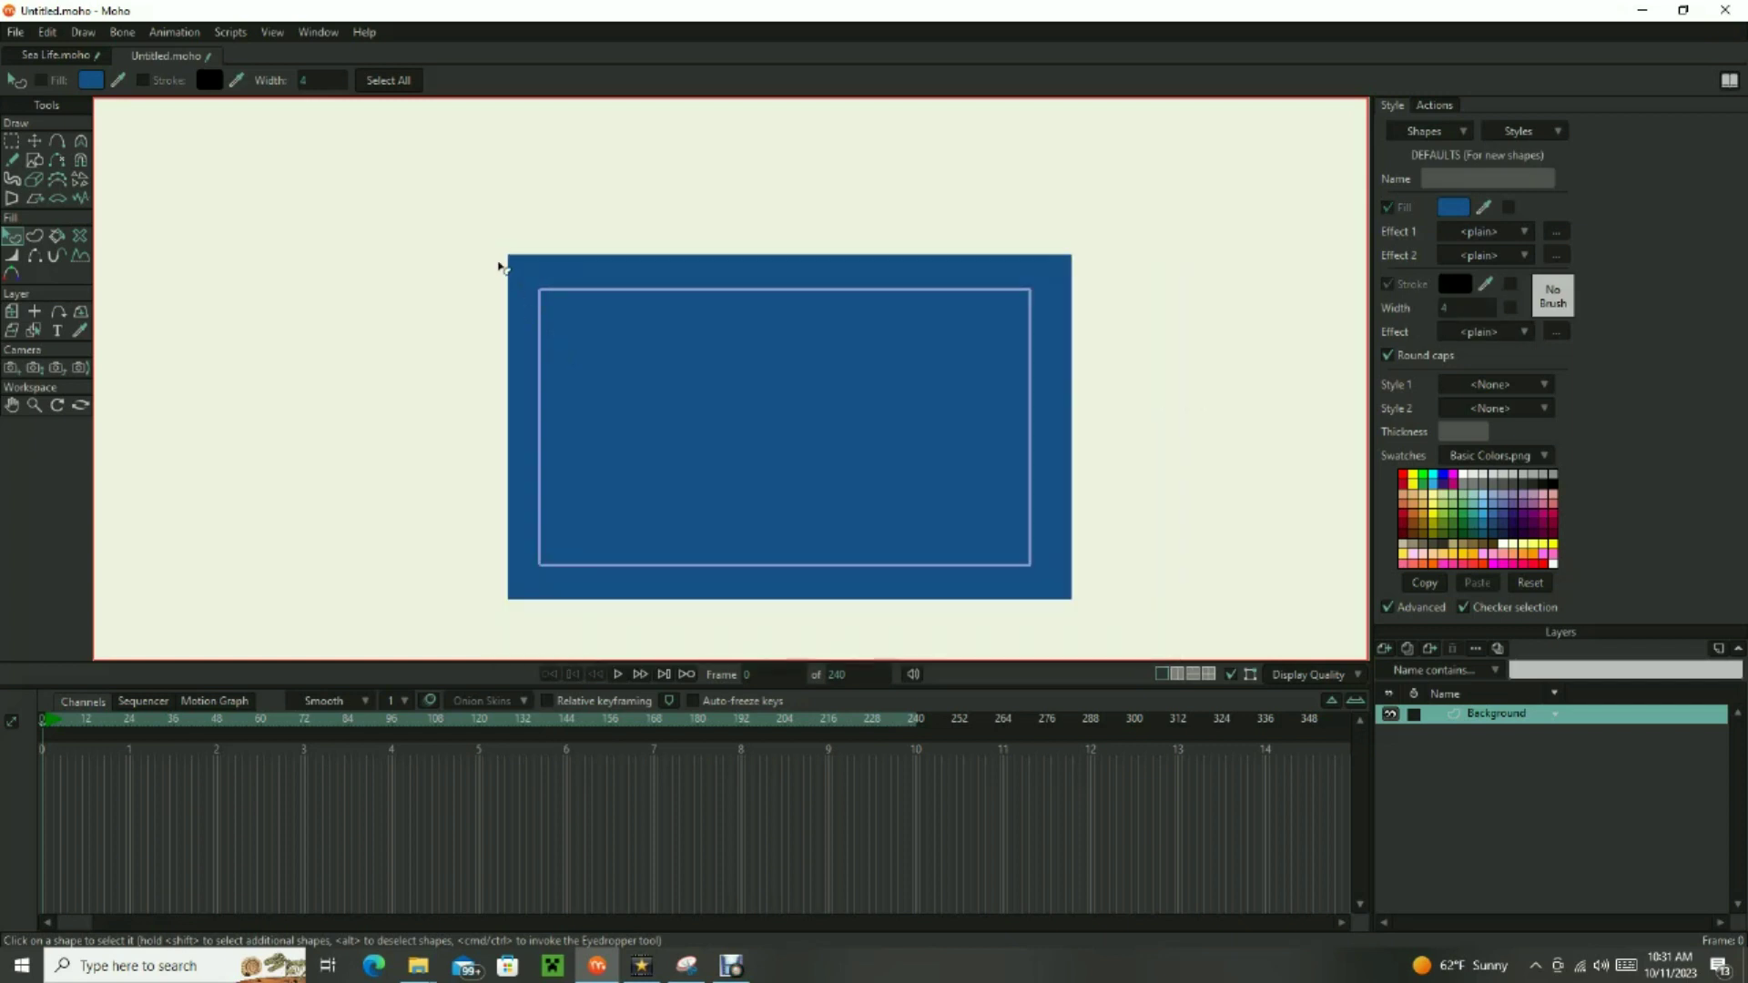
pyautogui.press('g')
pyautogui.moveTo(536, 275); pyautogui.dragTo(561, 294)
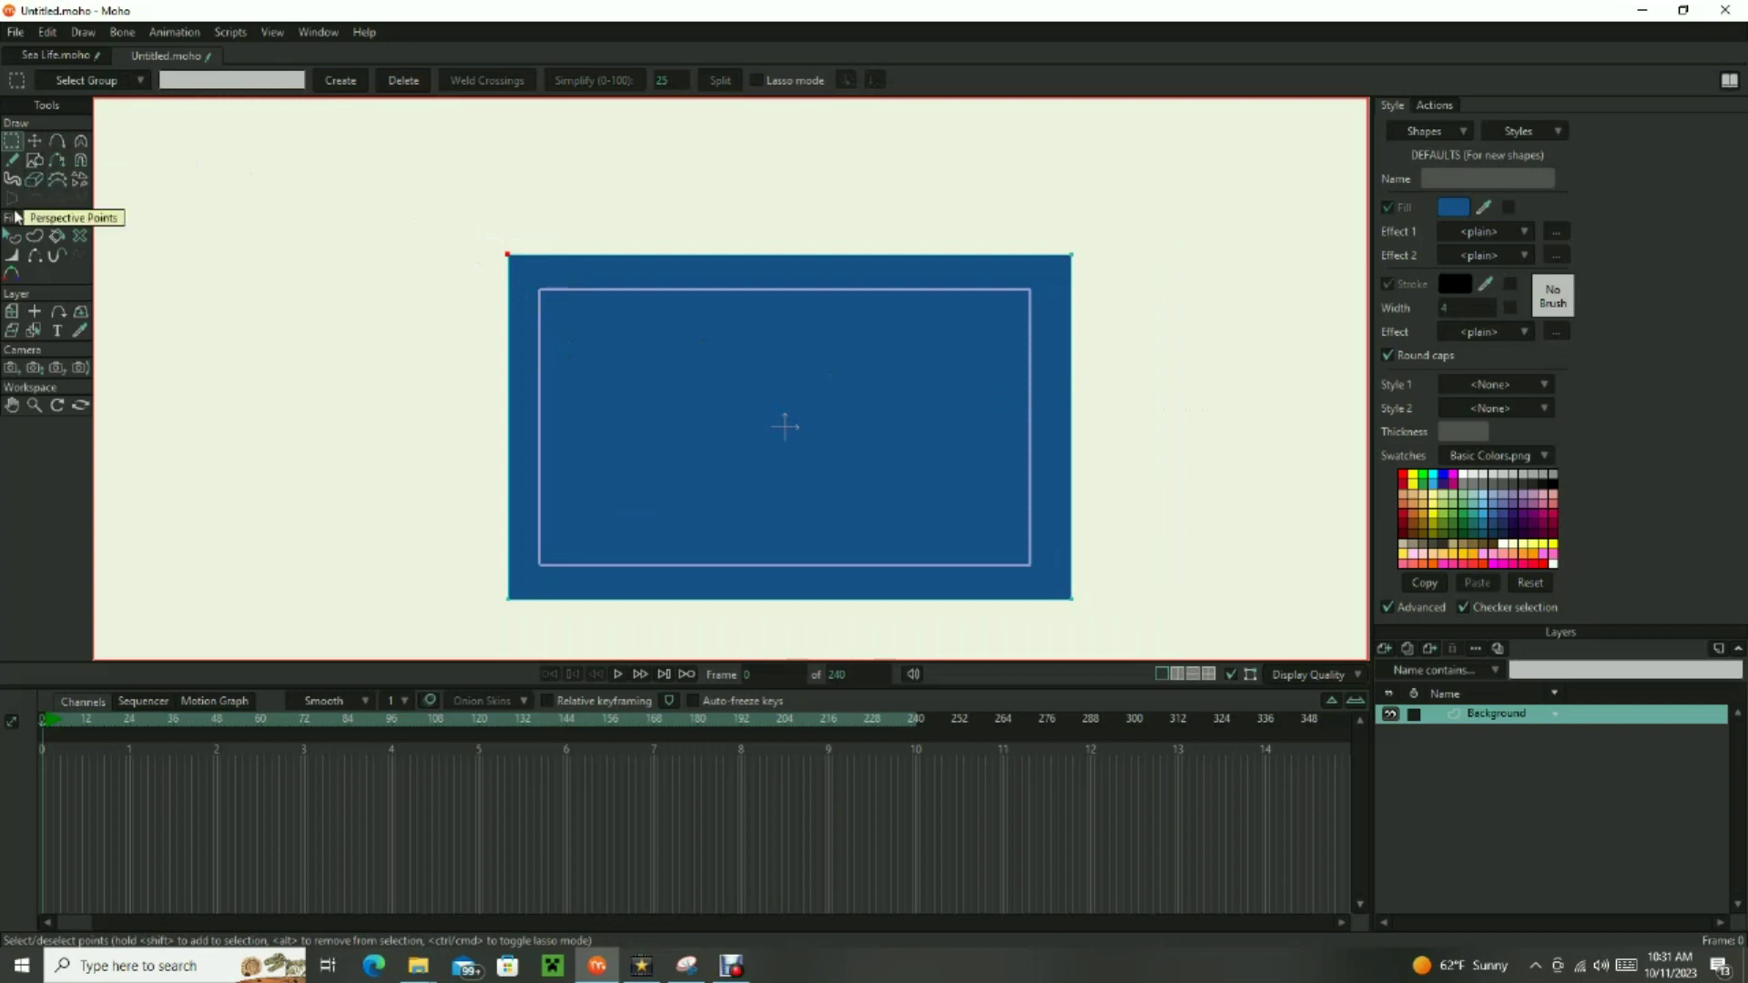
pyautogui.click(12, 275)
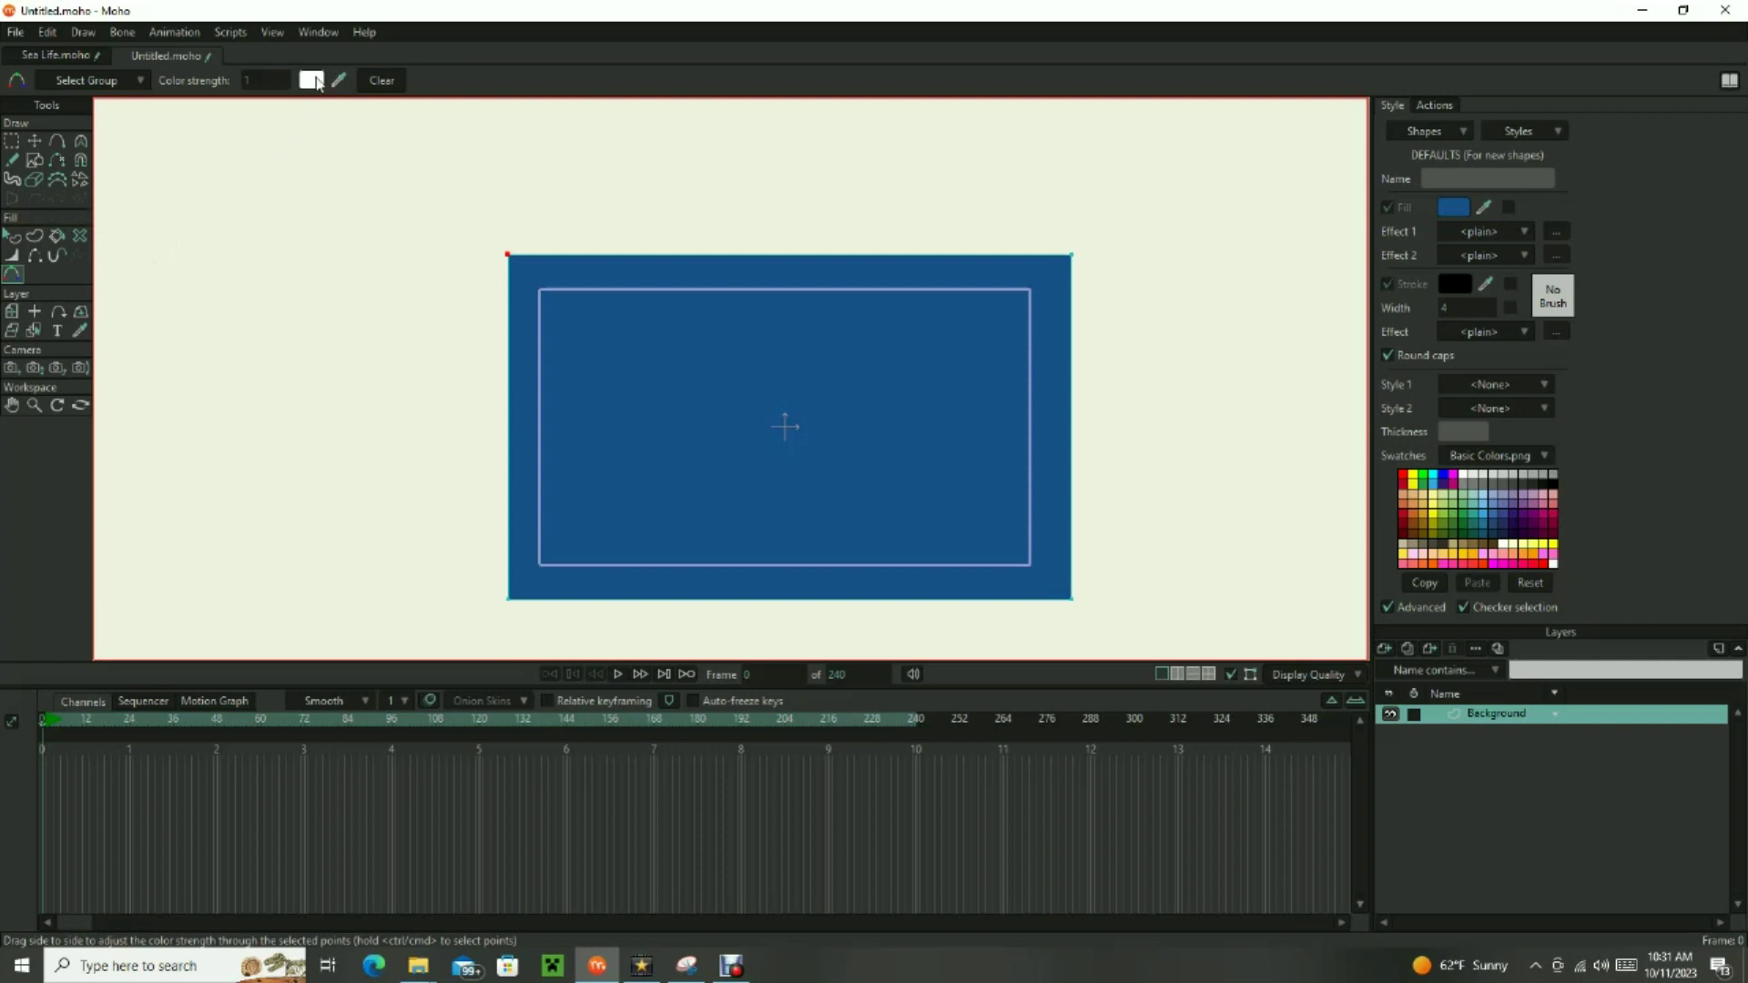
pyautogui.click(311, 82)
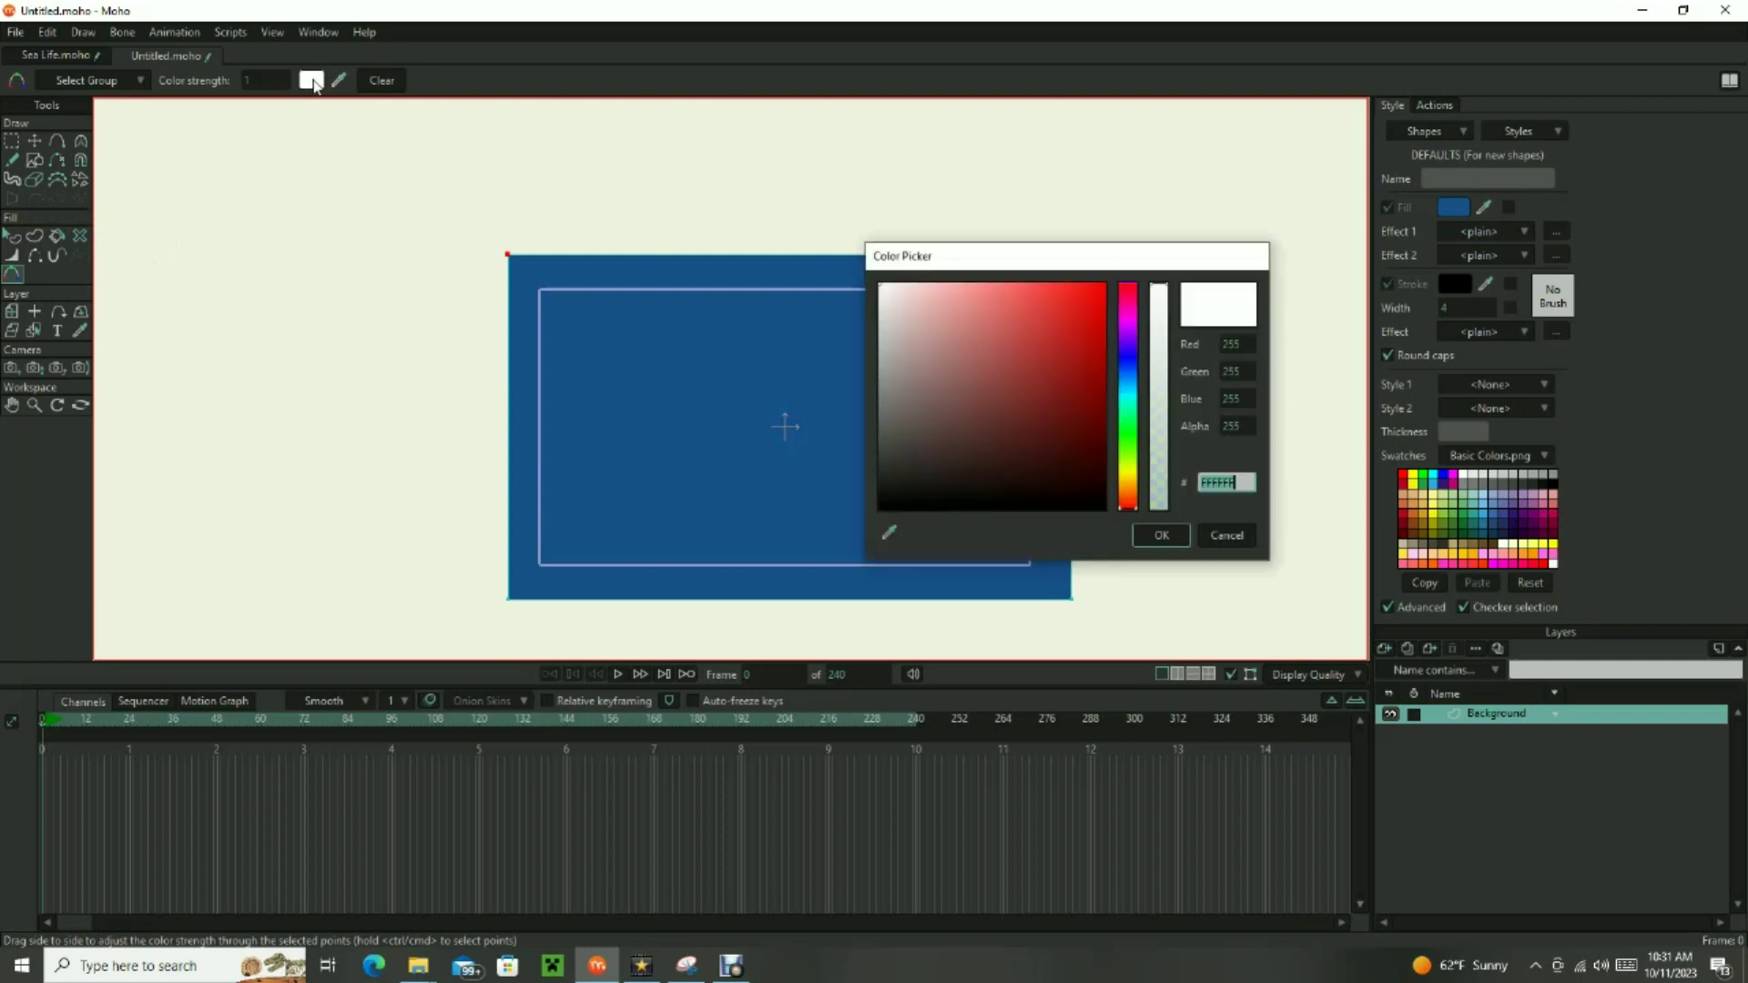
pyautogui.moveTo(924, 323); pyautogui.dragTo(876, 287)
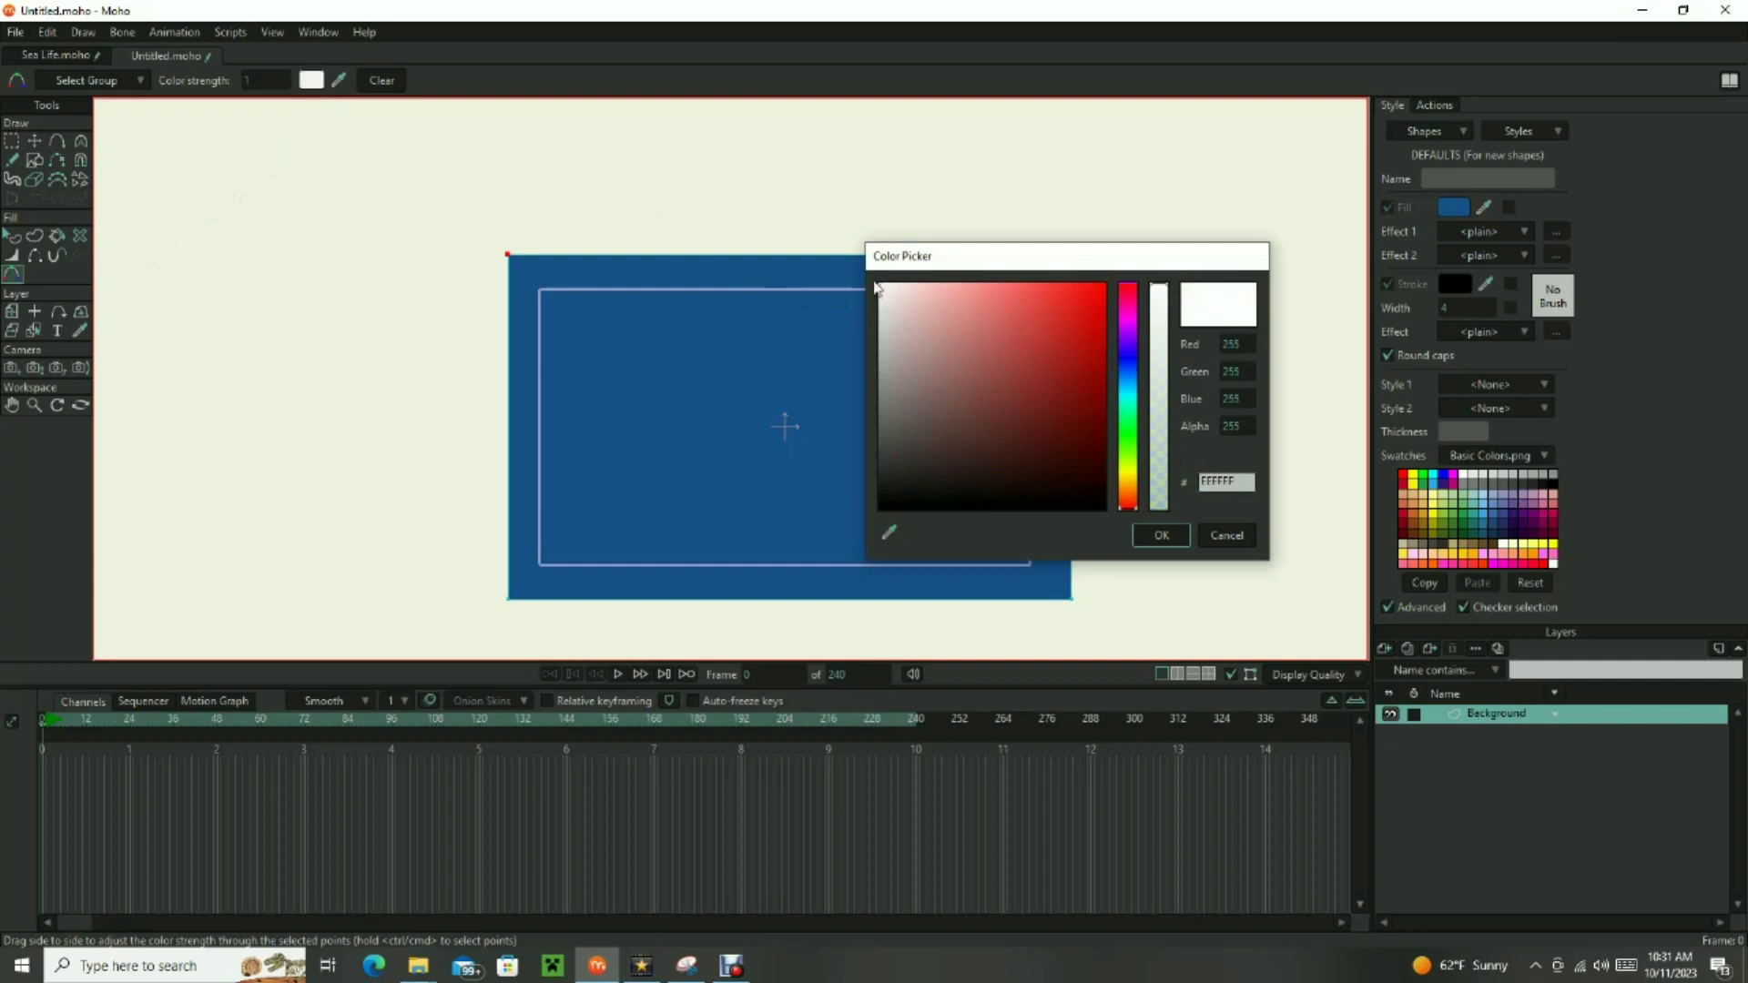
pyautogui.click(1162, 535)
pyautogui.press('q')
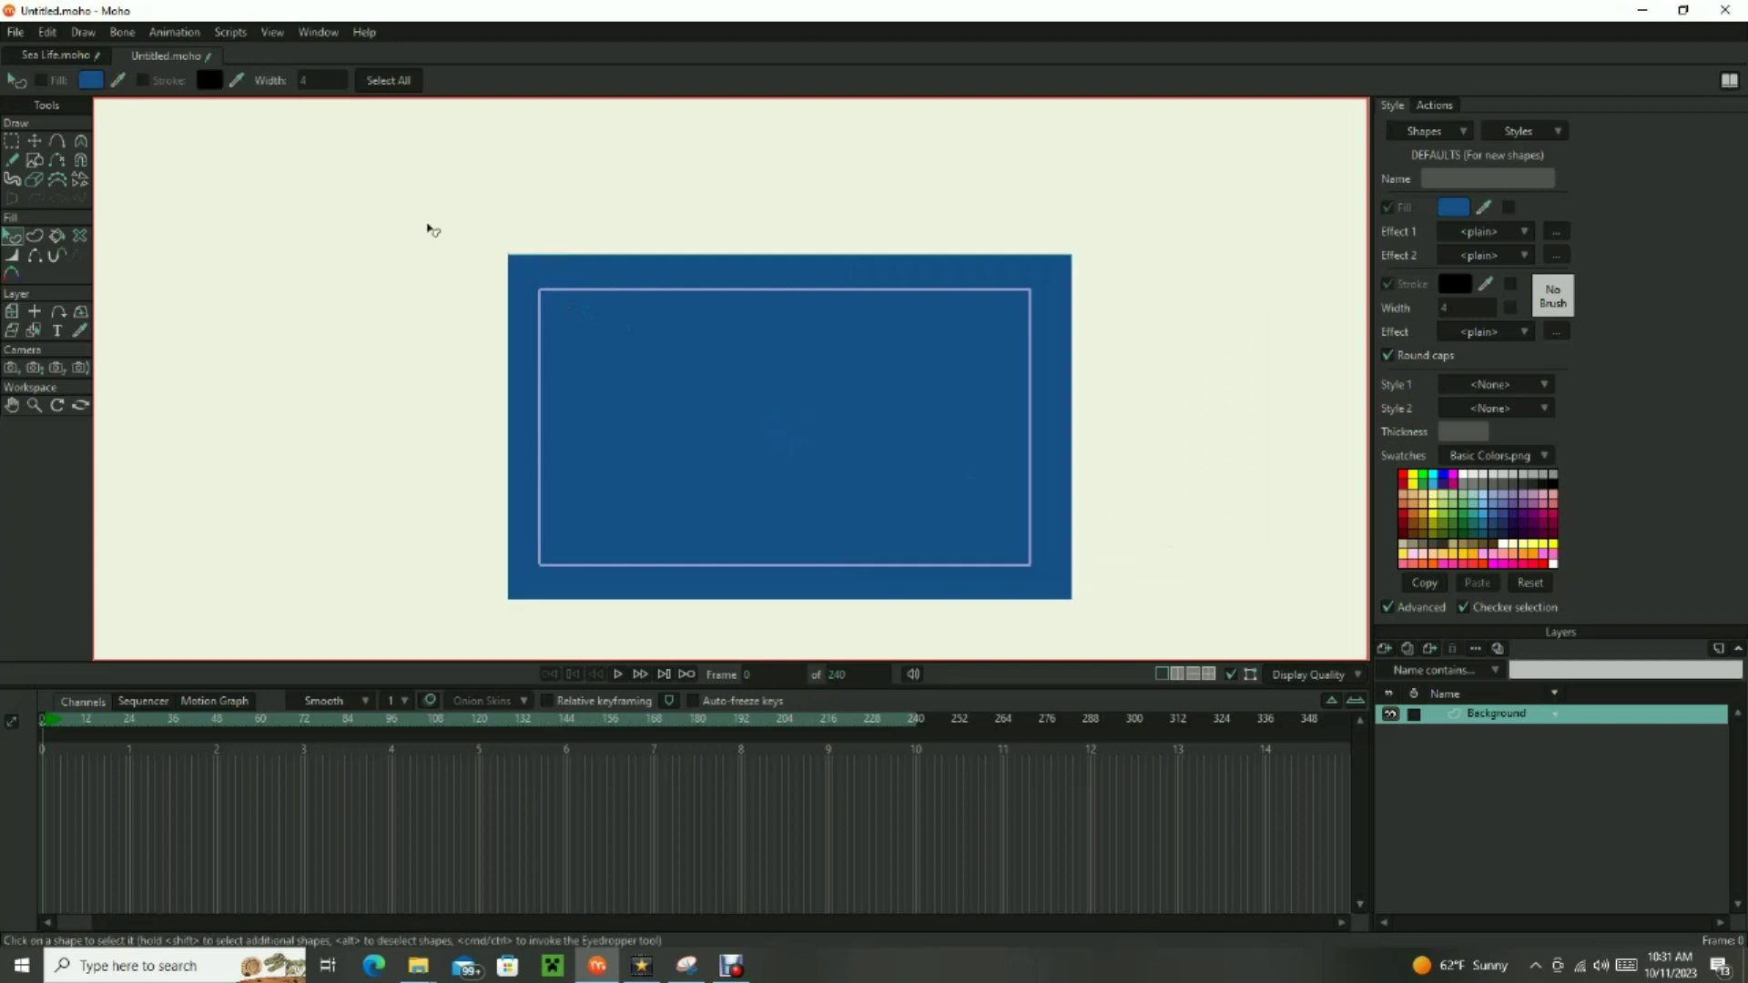
# Render a preview of the current frame to check the background's colour blend.
pyautogui.click(17, 32)
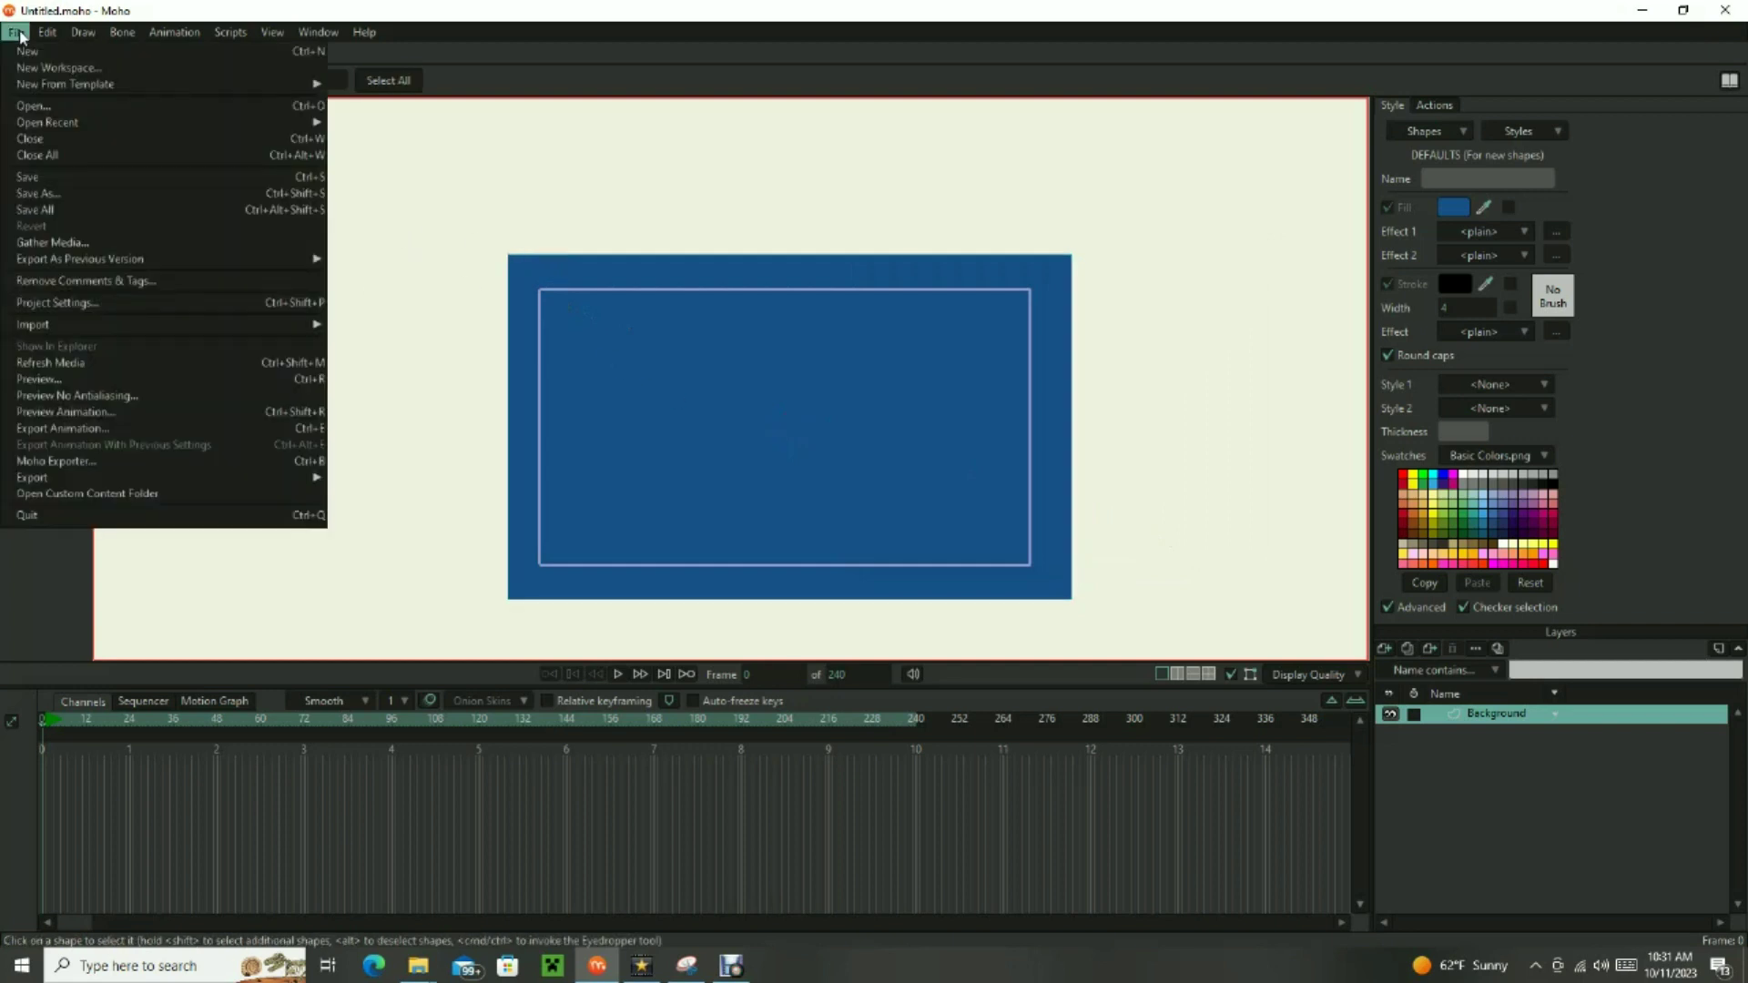
pyautogui.click(44, 380)
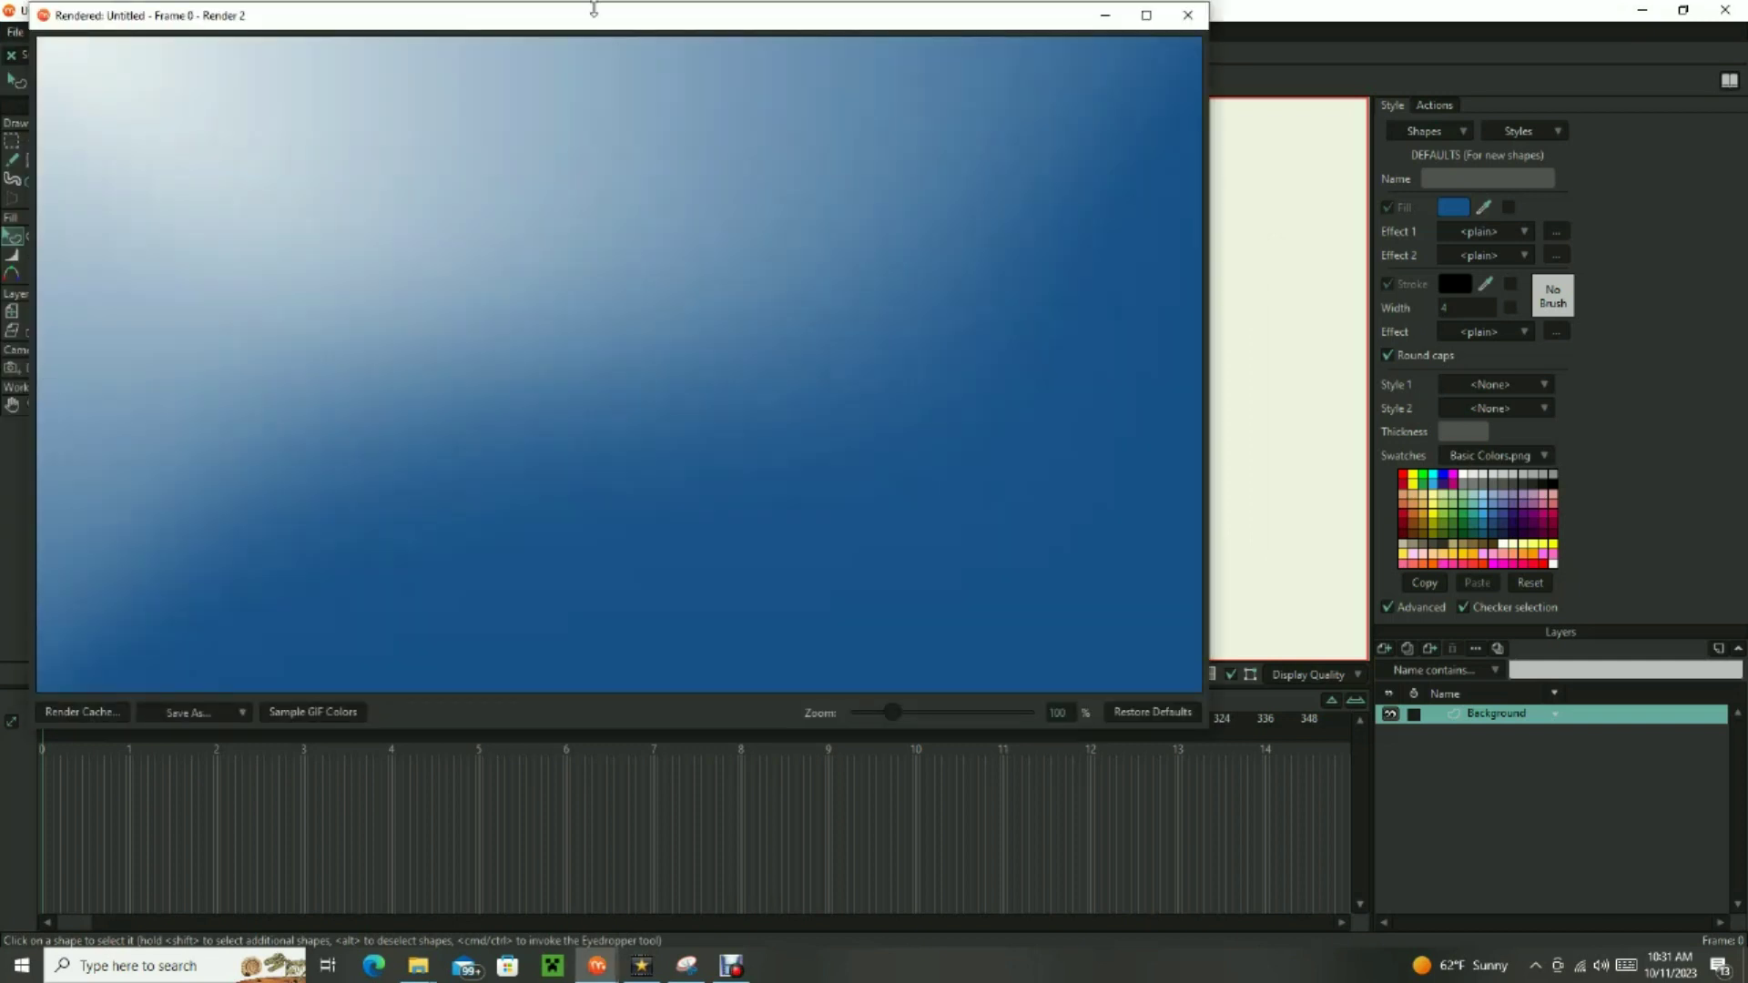
pyautogui.moveTo(541, 25); pyautogui.dragTo(774, 164)
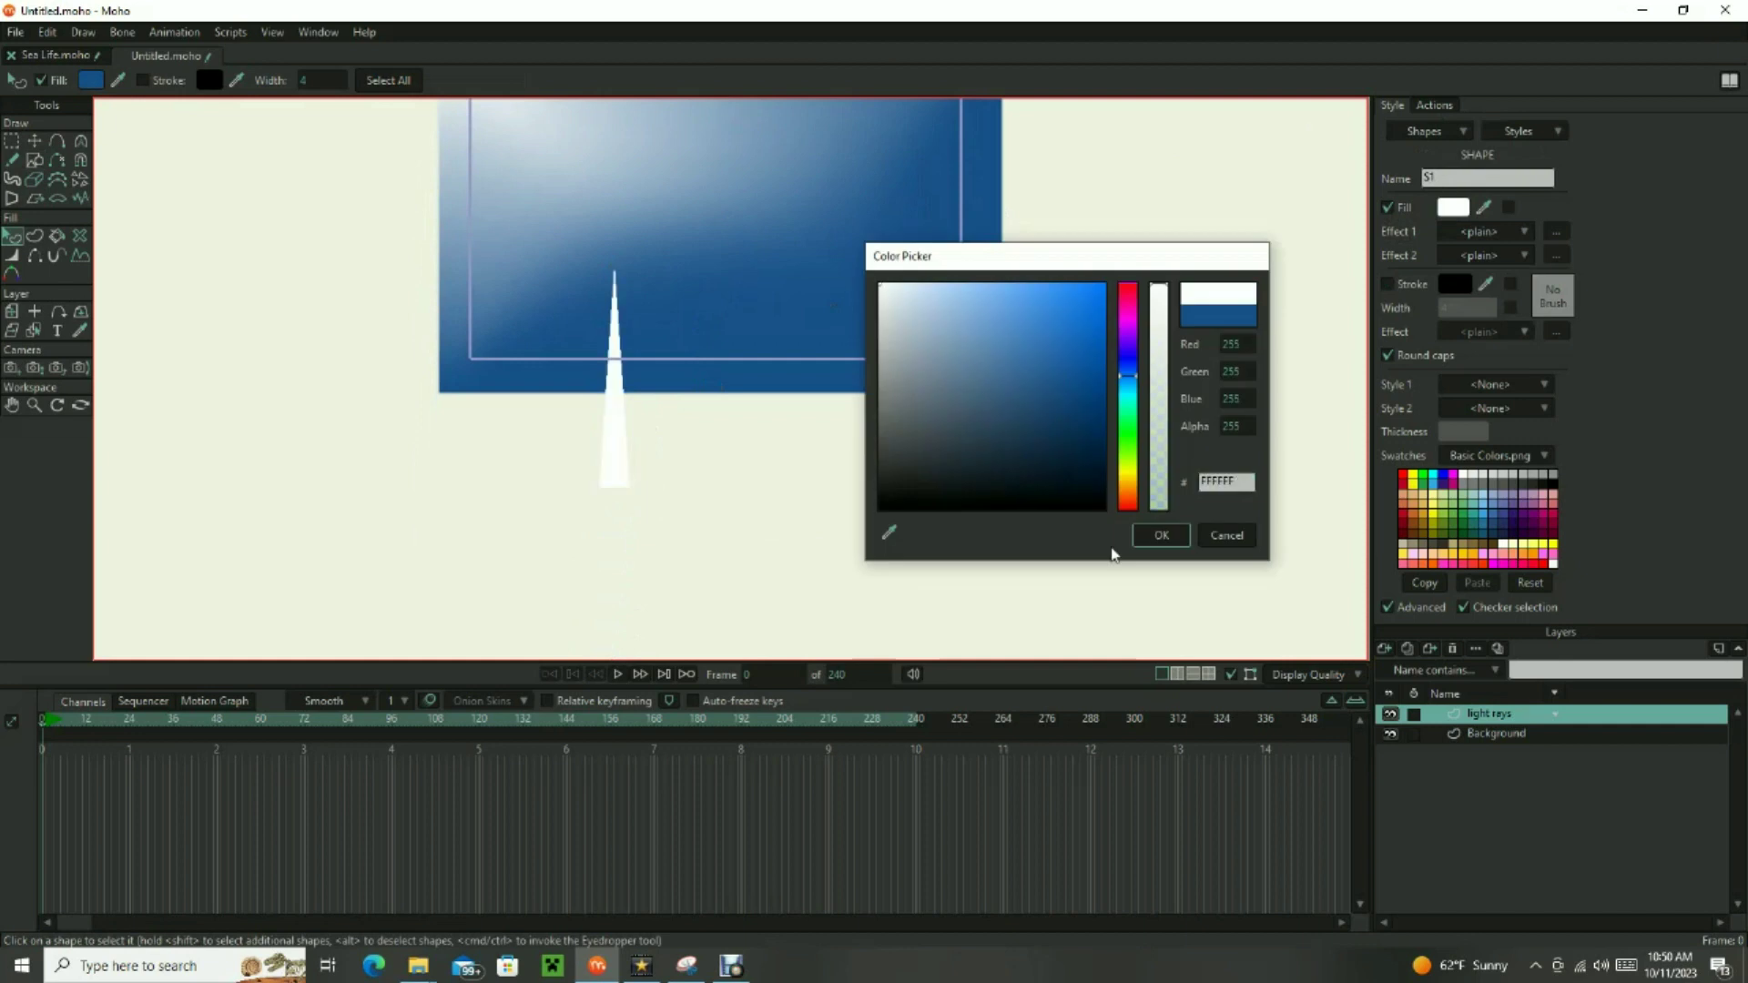
# Fill the narrow ray shape with white and stretch its base from the frame's upper-left corner to the lower-right corner.
pyautogui.press('Return')
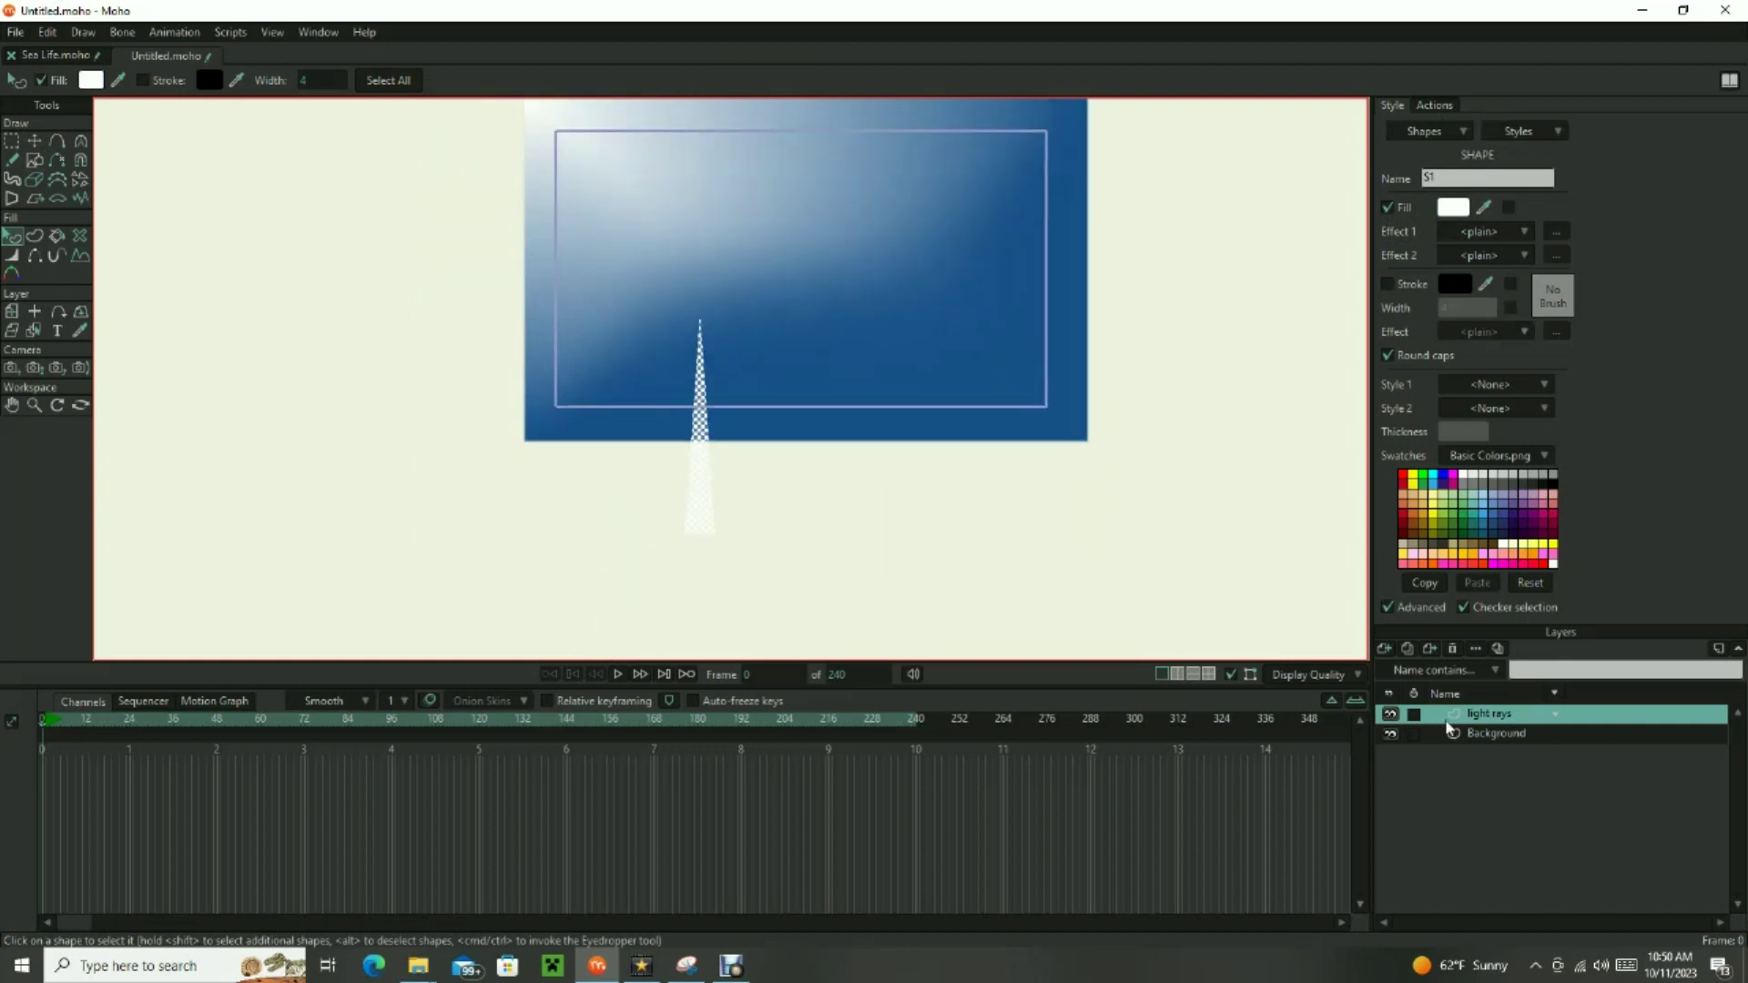
pyautogui.press('t')
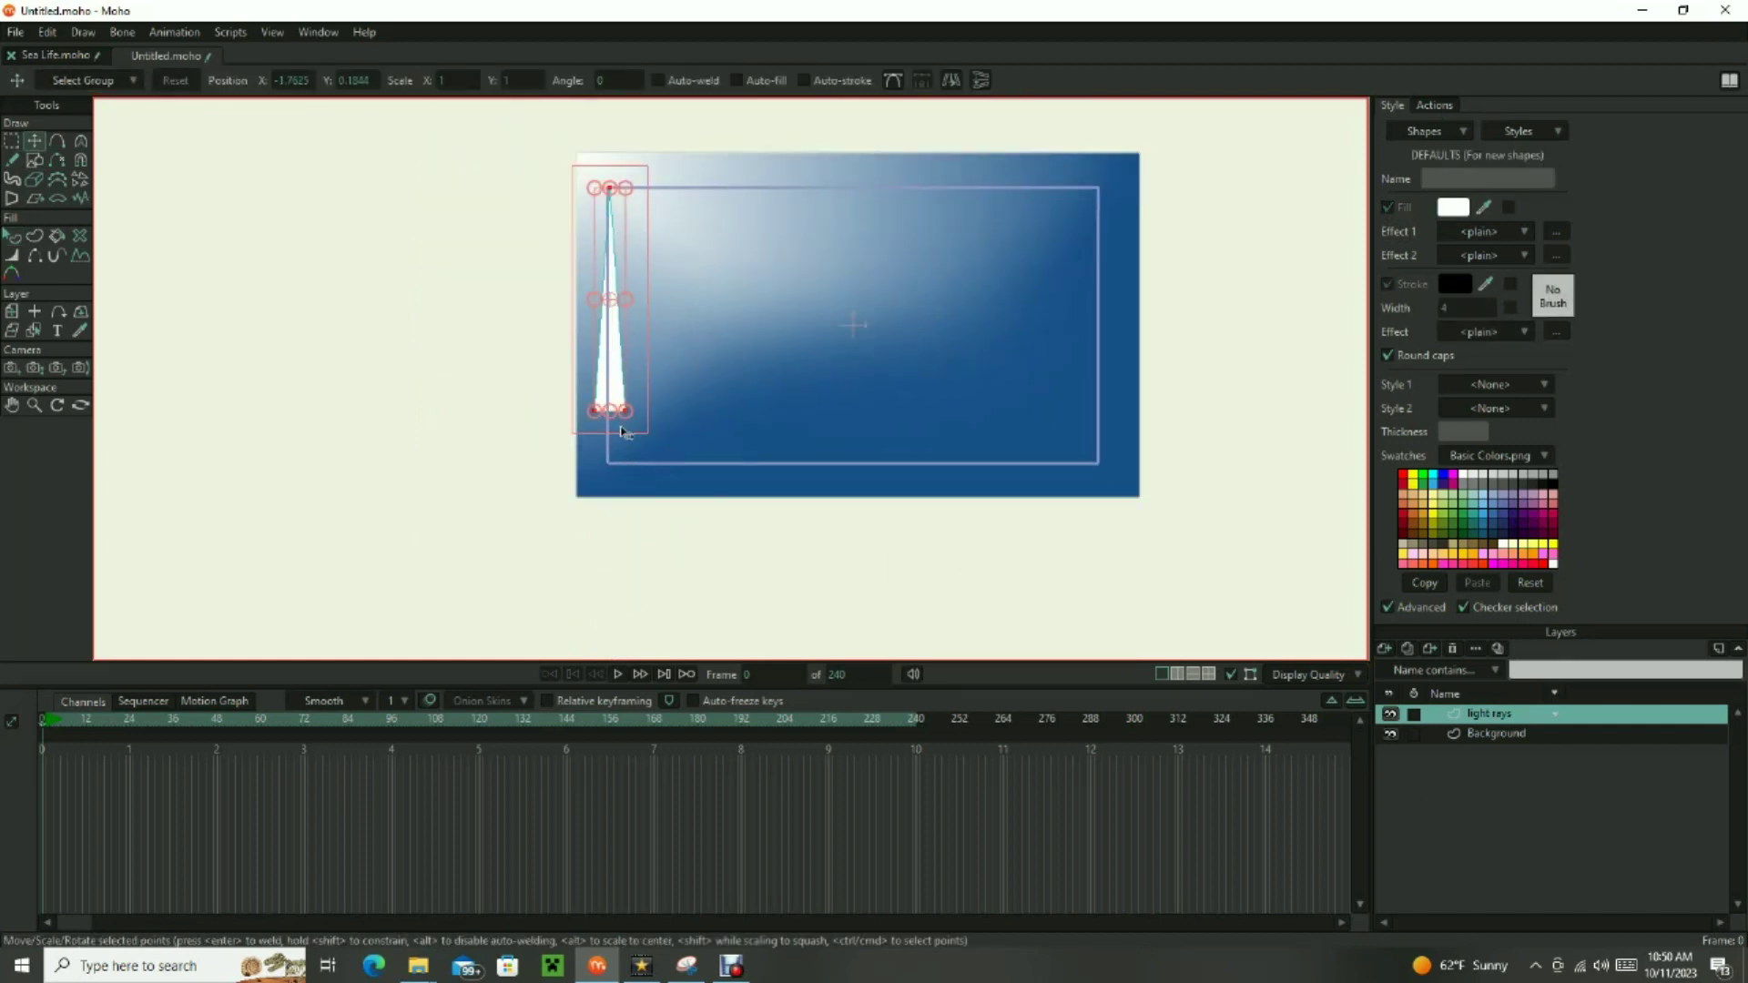
pyautogui.moveTo(631, 364); pyautogui.dragTo(1073, 499)
pyautogui.moveTo(1115, 463); pyautogui.dragTo(1112, 455)
# Duplicate the ray and swing the copy's base points down and left to form a second, steeper ray.
pyautogui.press('g')
pyautogui.moveTo(549, 170); pyautogui.dragTo(1173, 521)
pyautogui.press('t')
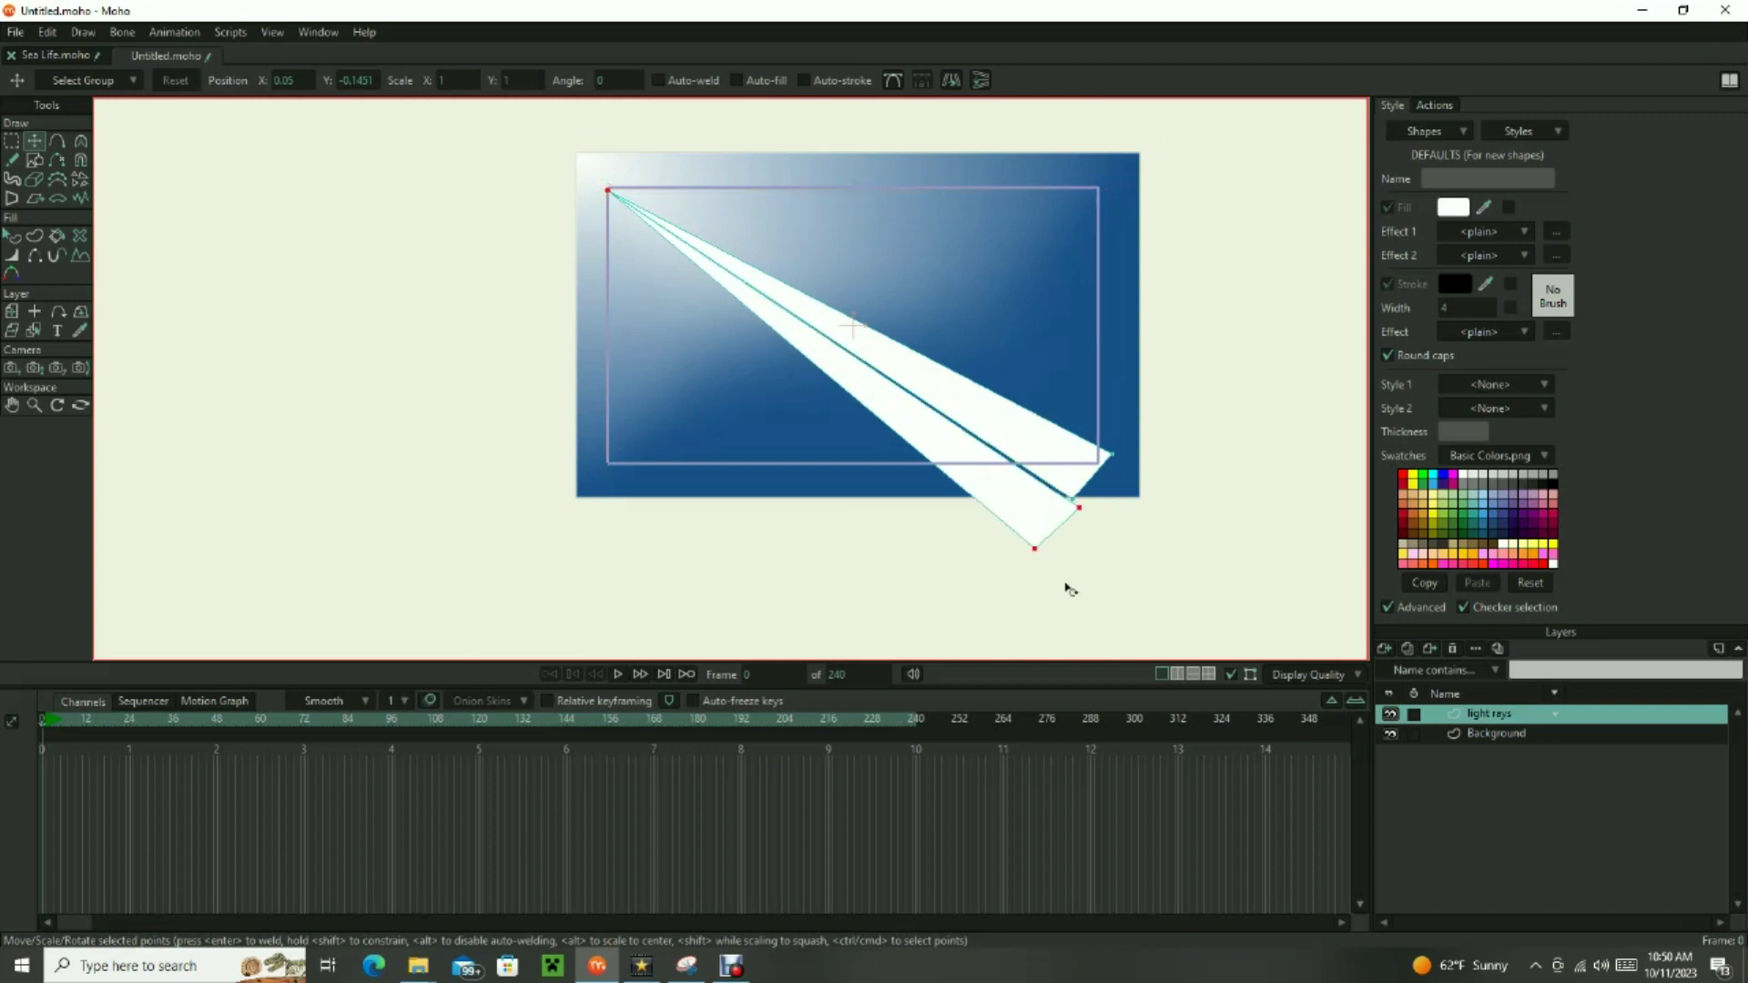
pyautogui.moveTo(1069, 585); pyautogui.dragTo(964, 683)
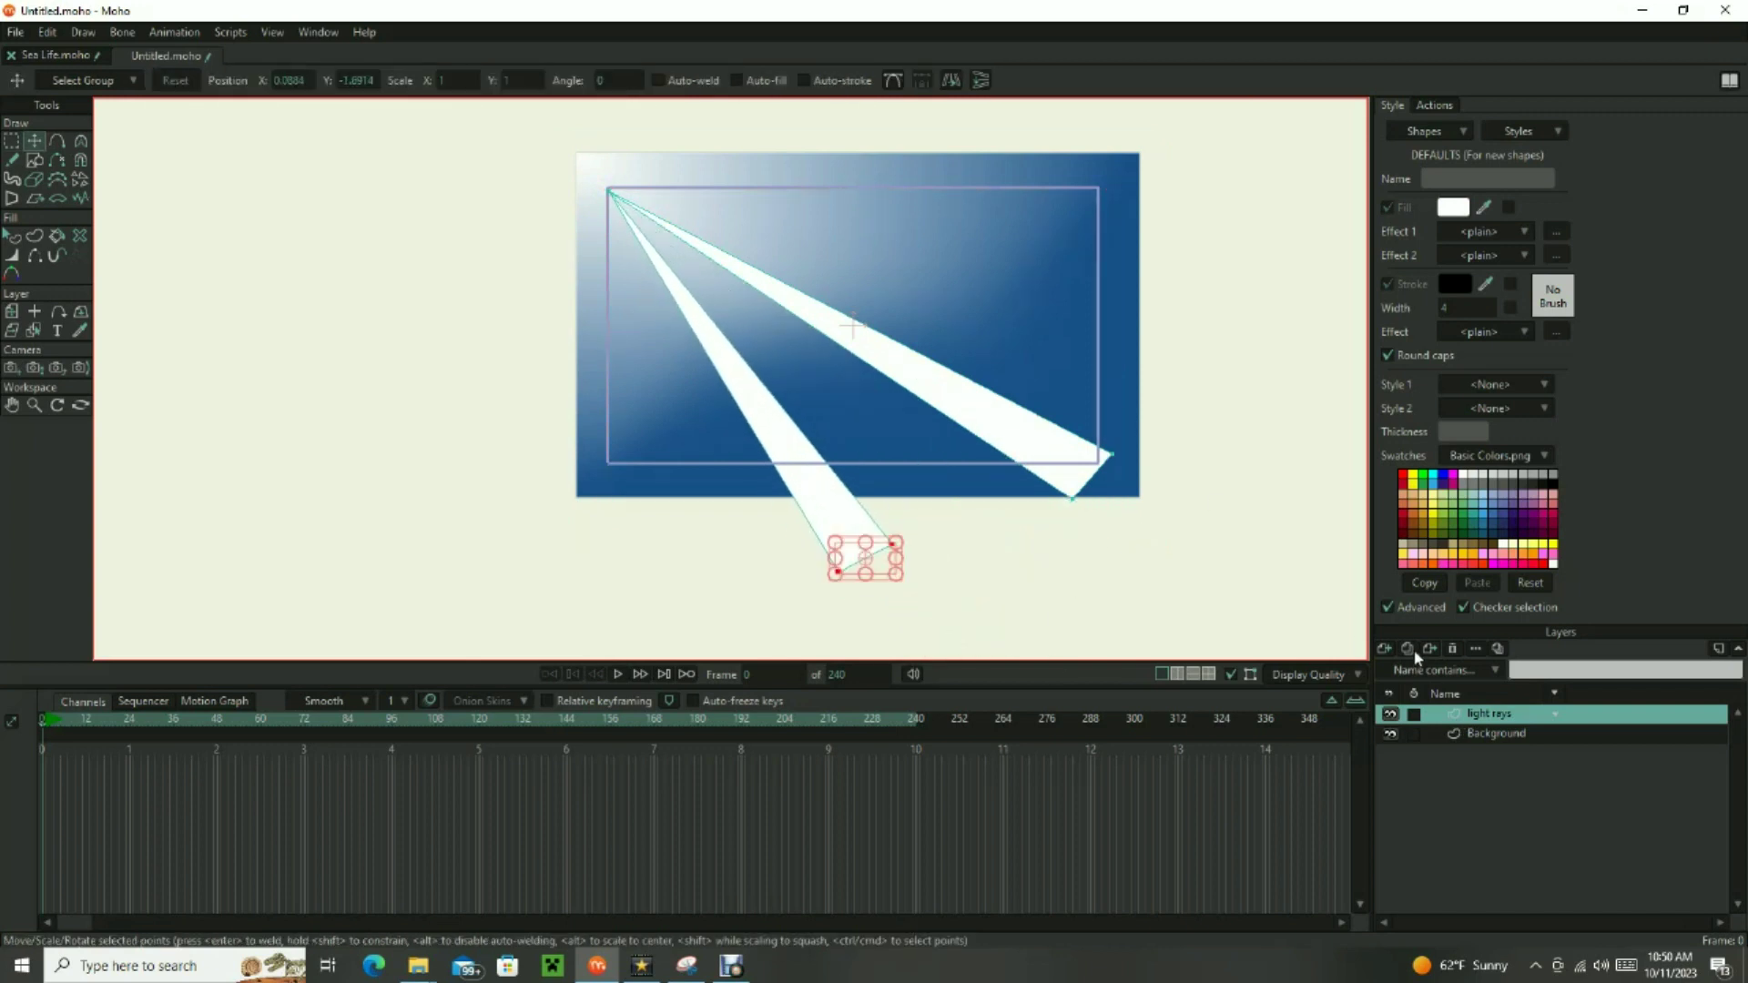
# Duplicate the light rays layer three times.
pyautogui.click(1408, 649)
pyautogui.click(1408, 650)
pyautogui.click(1407, 649)
# Set the light rays 2 layer's origin at the rays' apex and rotate the layer counter-clockwise around it.
pyautogui.scroll(-1, 1047, 473)
pyautogui.moveTo(979, 422); pyautogui.dragTo(857, 431)
pyautogui.click(1573, 753)
pyautogui.click(13, 311)
pyautogui.click(34, 310)
pyautogui.click(499, 213)
pyautogui.press('m')
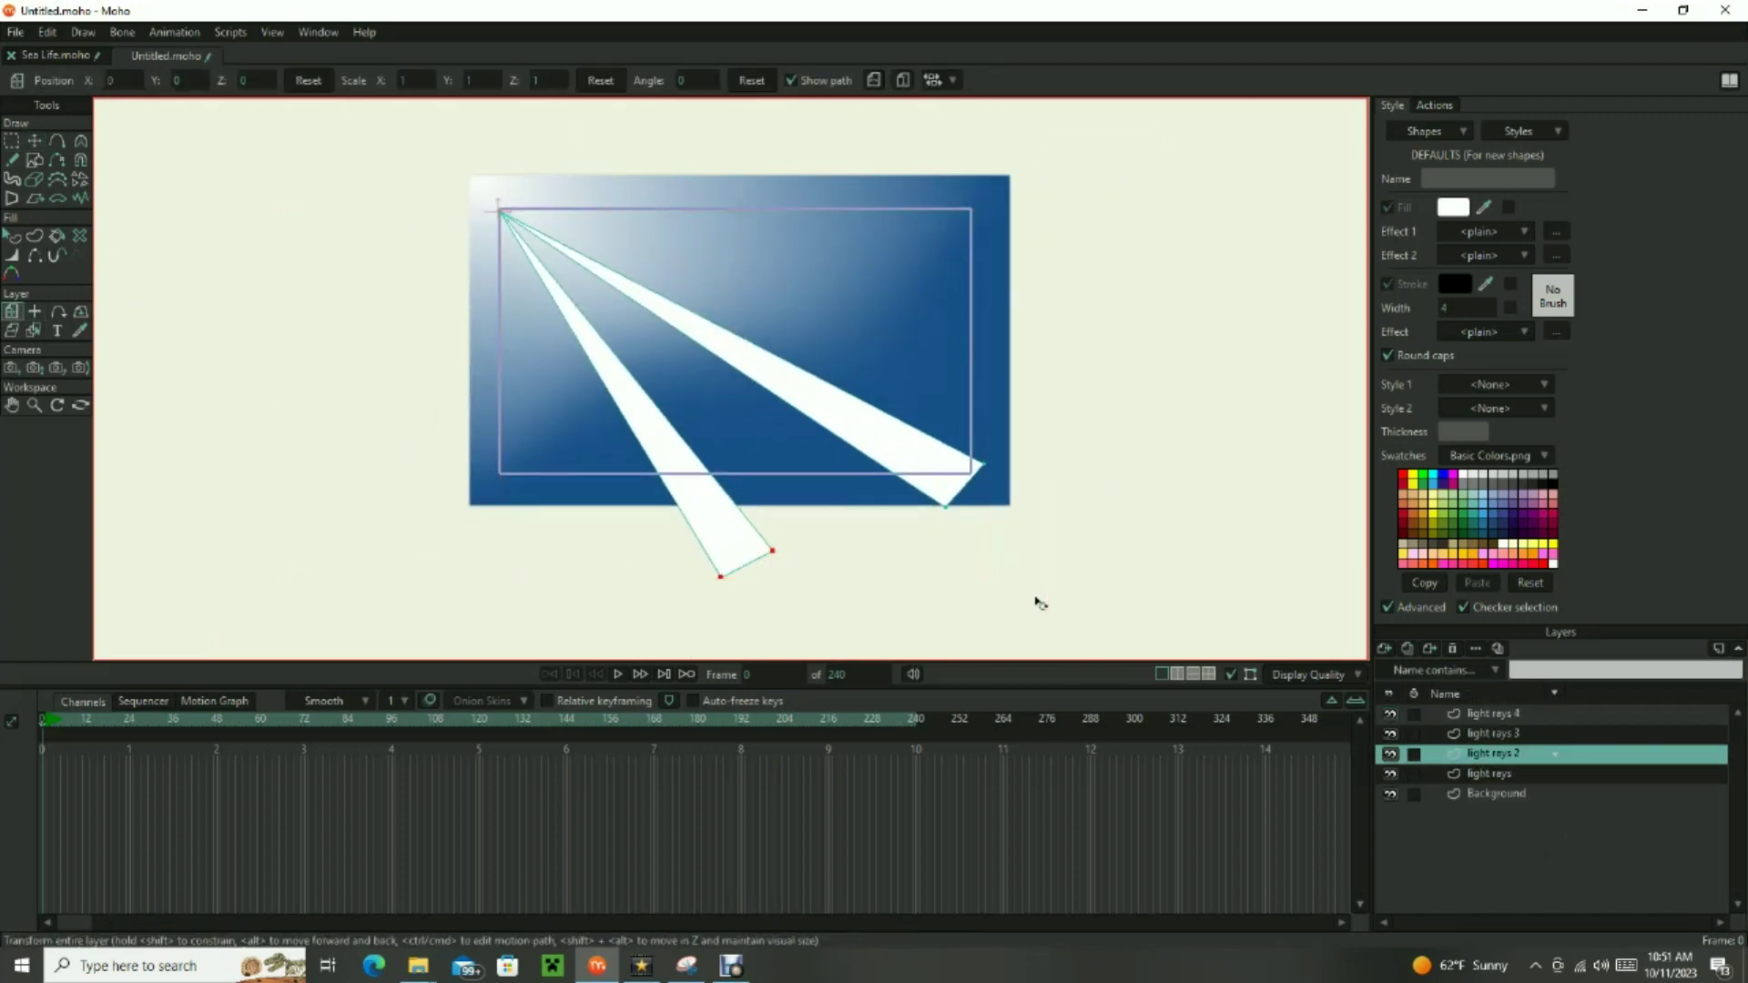
pyautogui.moveTo(1038, 601); pyautogui.dragTo(1111, 474)
# Set the light rays 3 layer's origin at the rays' apex and rotate the layer clockwise around it.
pyautogui.click(1549, 733)
pyautogui.press('0')
pyautogui.click(499, 212)
pyautogui.press('m')
pyautogui.moveTo(979, 529); pyautogui.dragTo(927, 596)
# Set the light rays 4 layer's origin at the apex, rotate it counter-clockwise above the other rays, and adjust its points.
pyautogui.click(1548, 713)
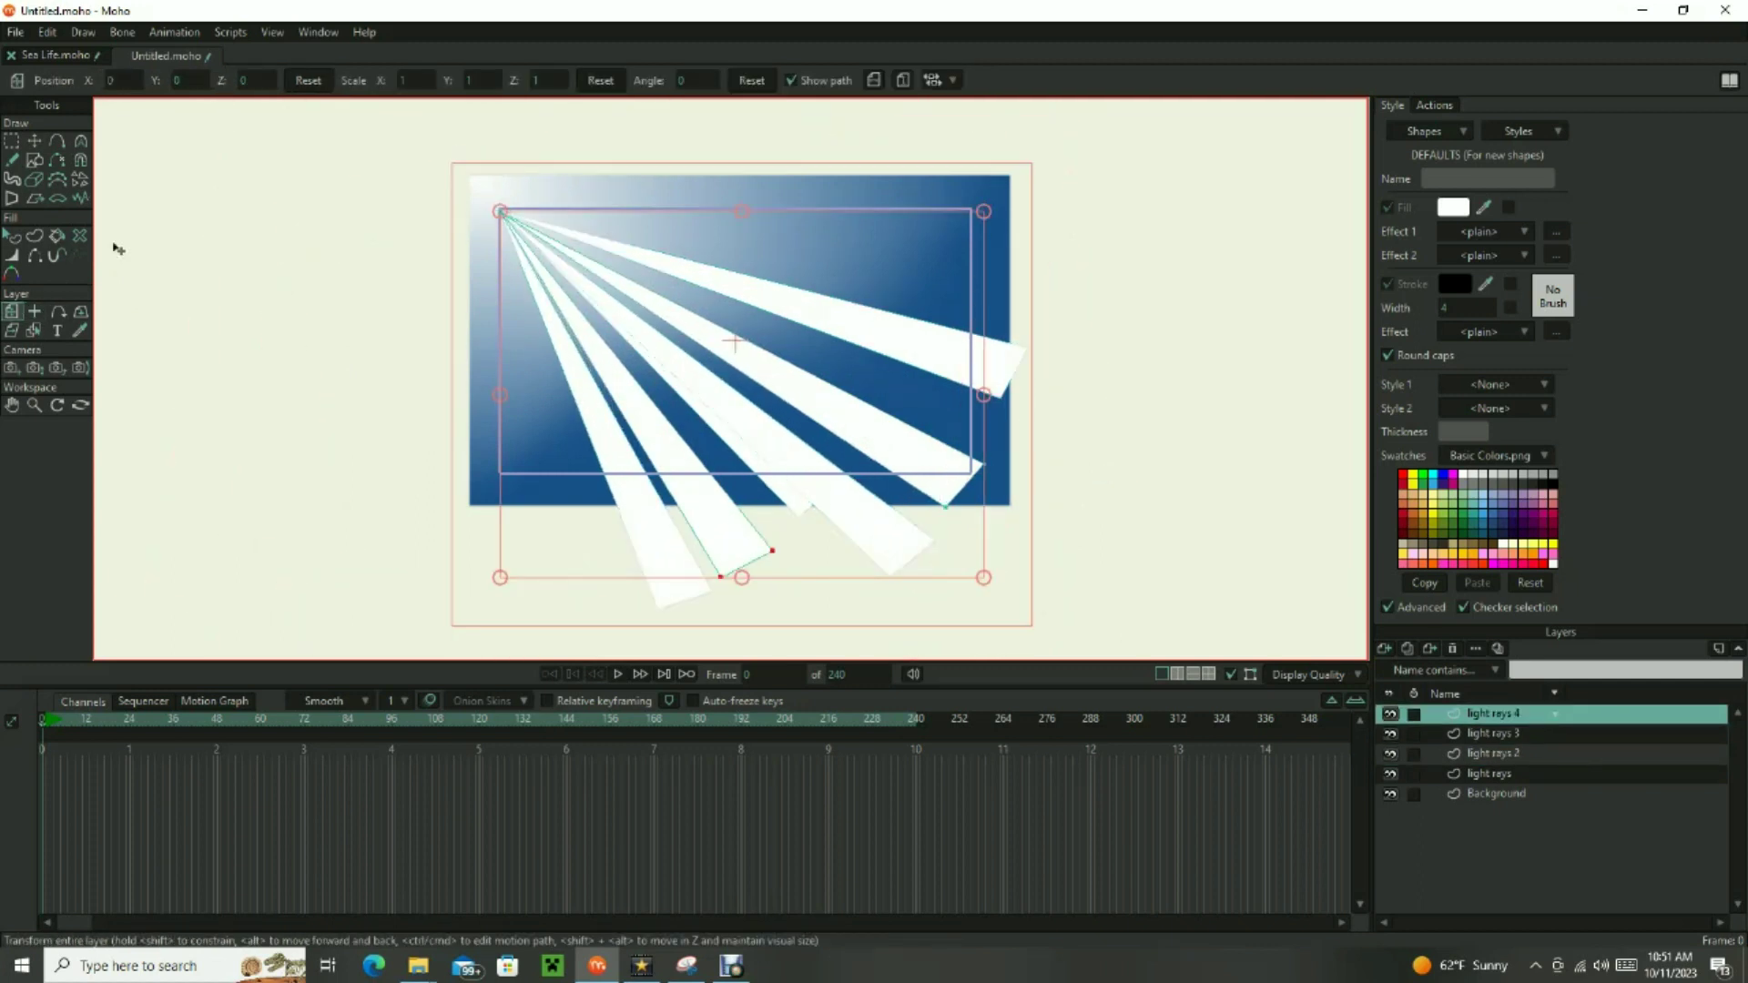
pyautogui.click(35, 312)
pyautogui.click(499, 212)
pyautogui.press('m')
pyautogui.moveTo(1008, 532); pyautogui.dragTo(1089, 330)
pyautogui.press('t')
pyautogui.moveTo(891, 463); pyautogui.dragTo(913, 475)
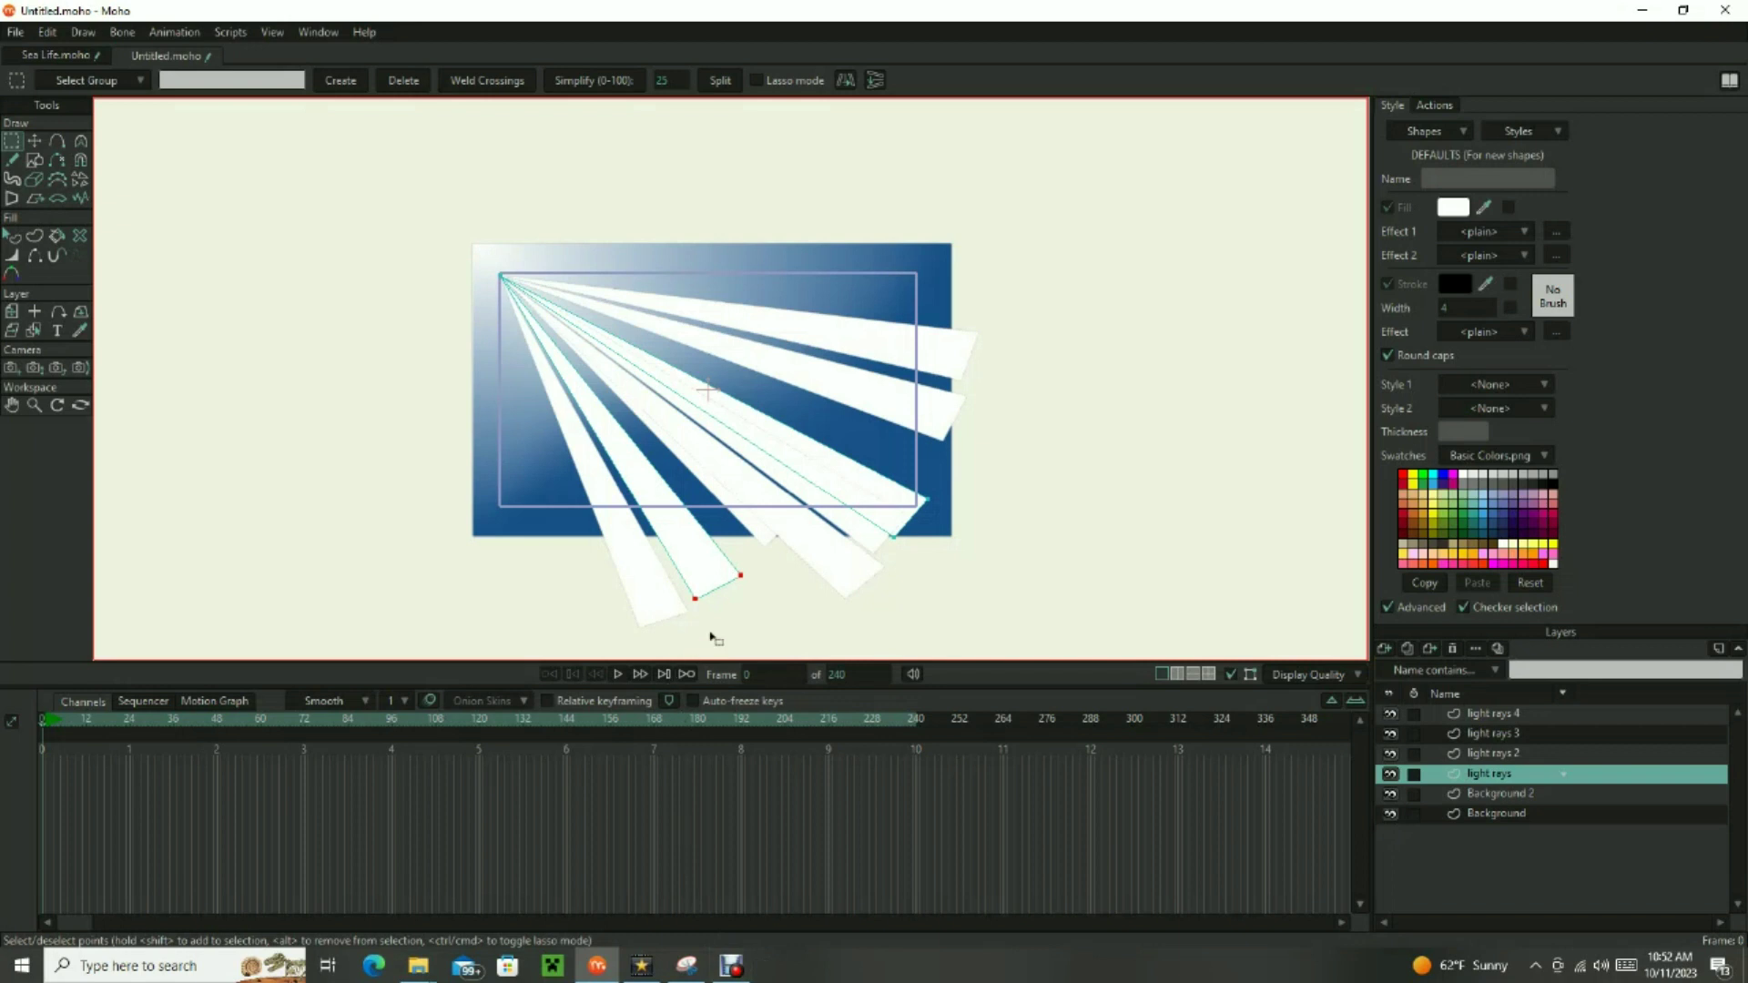
# Apply the Soft Edge fill effect with a blur radius of 11.8519 to the ray shapes and render a preview.
pyautogui.press('q')
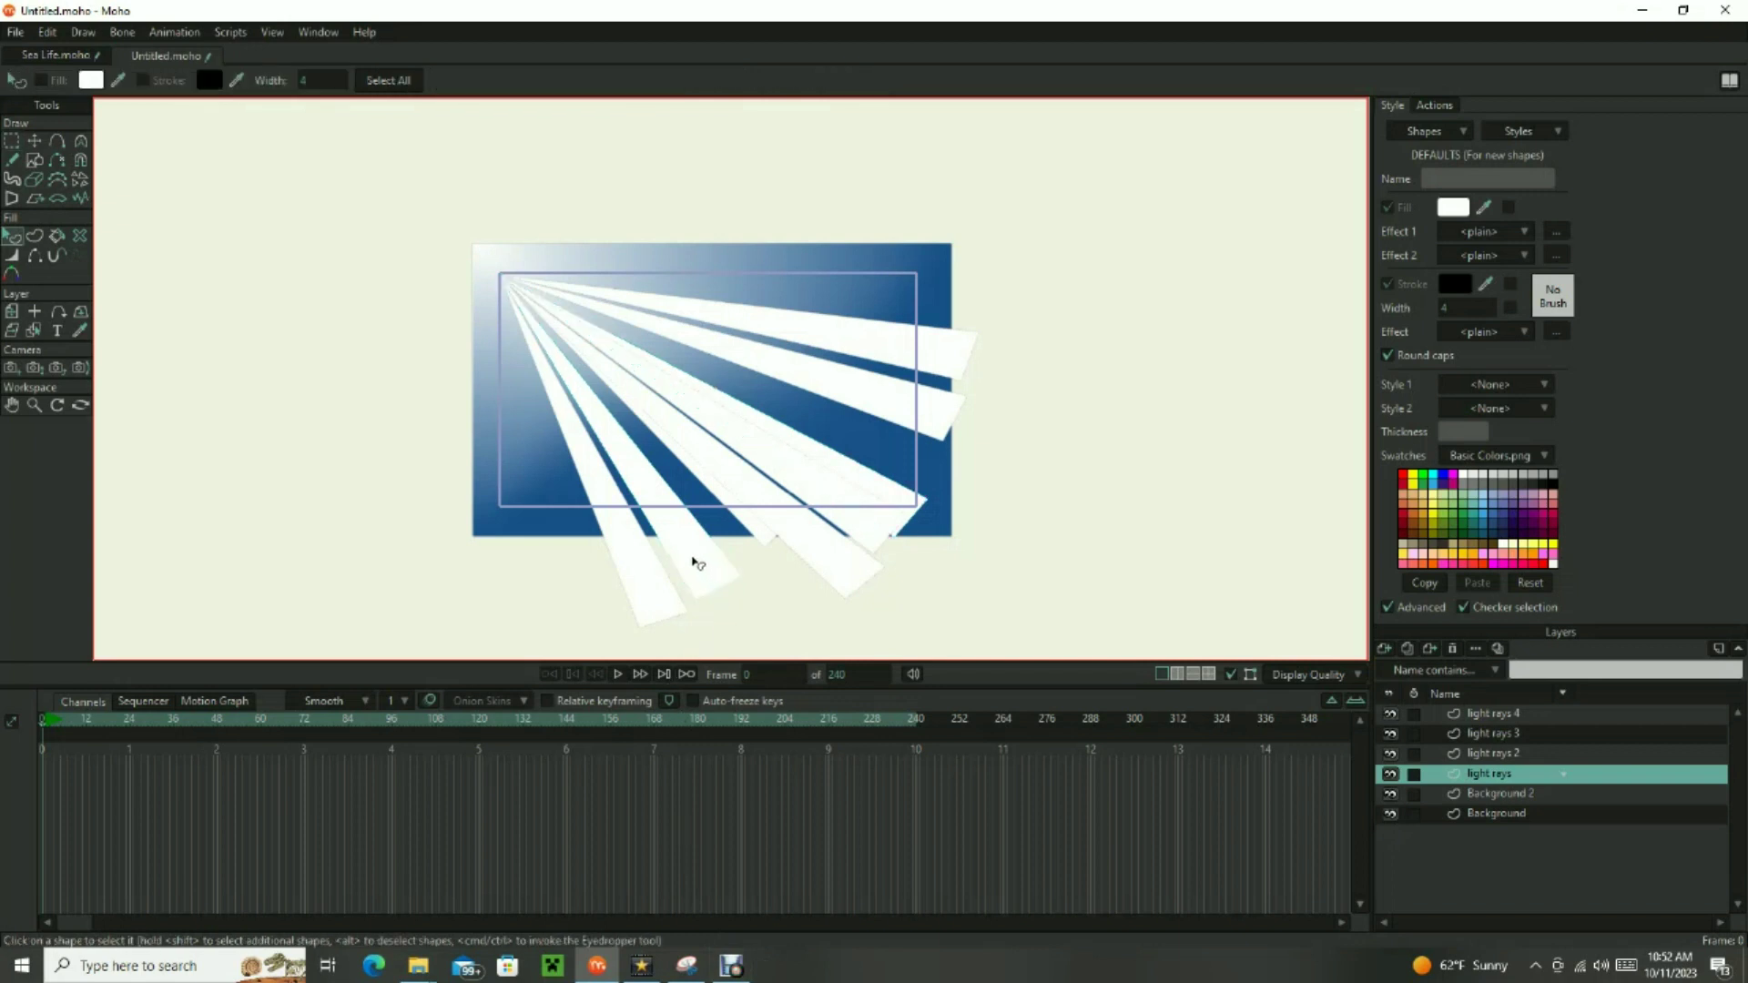
pyautogui.click(694, 563)
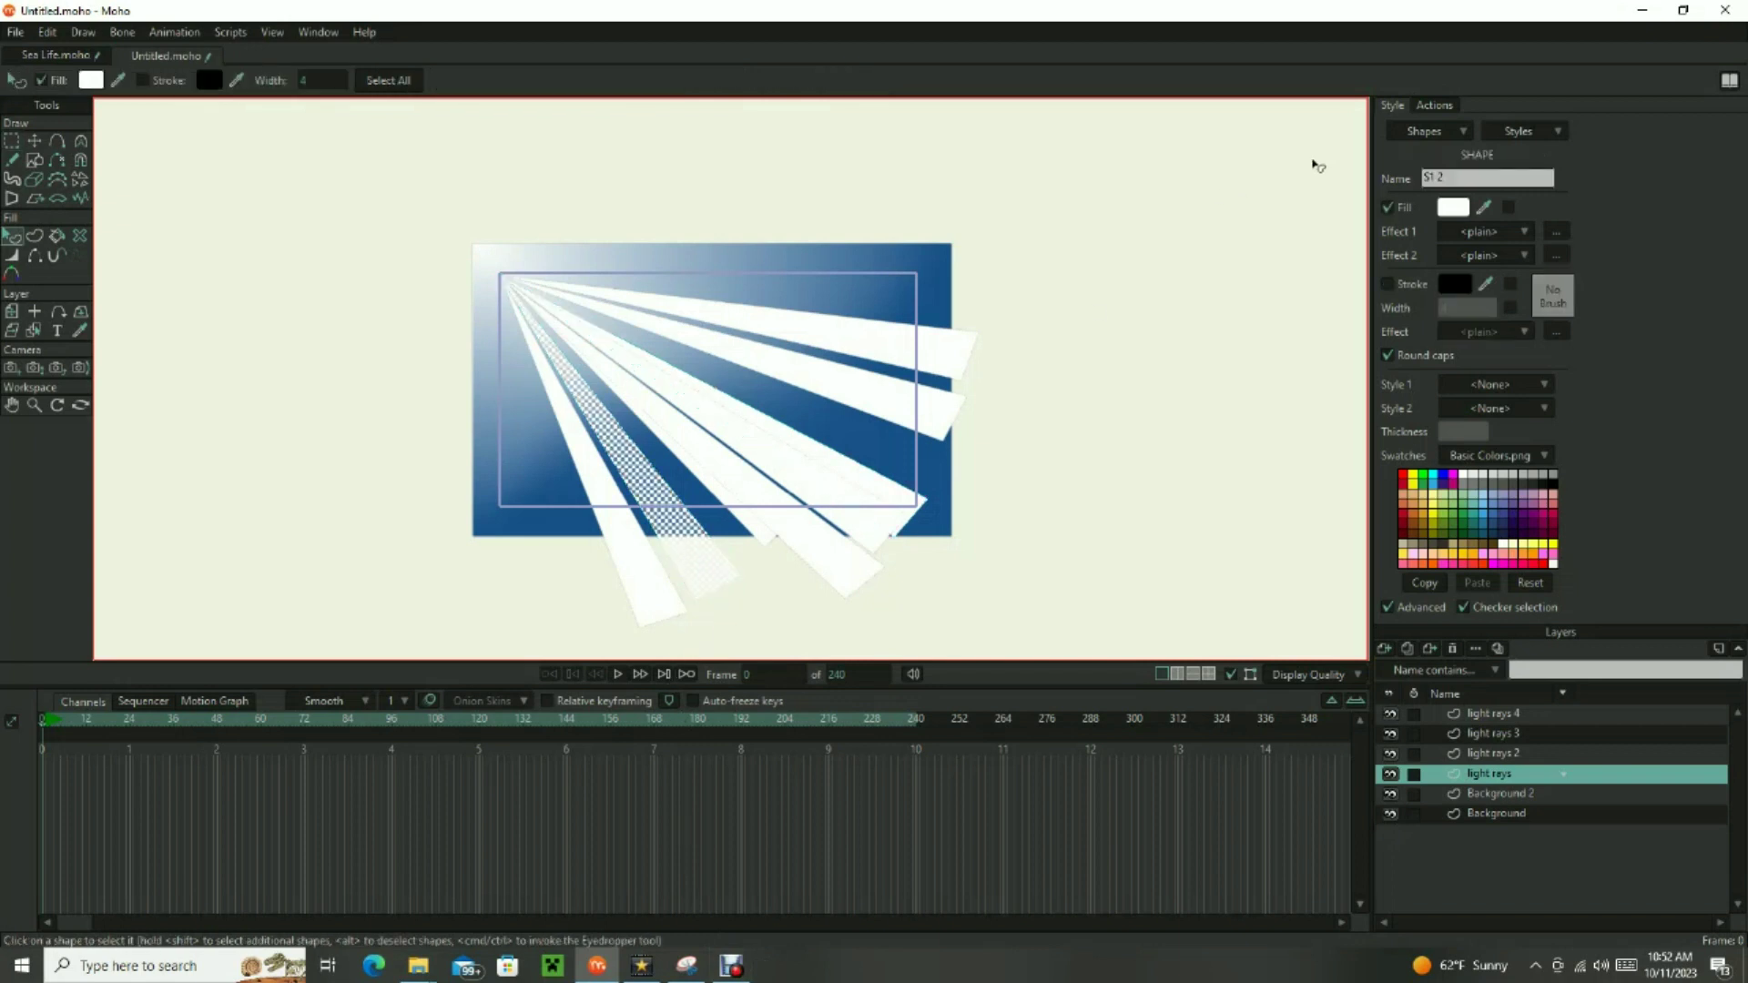
pyautogui.click(1512, 235)
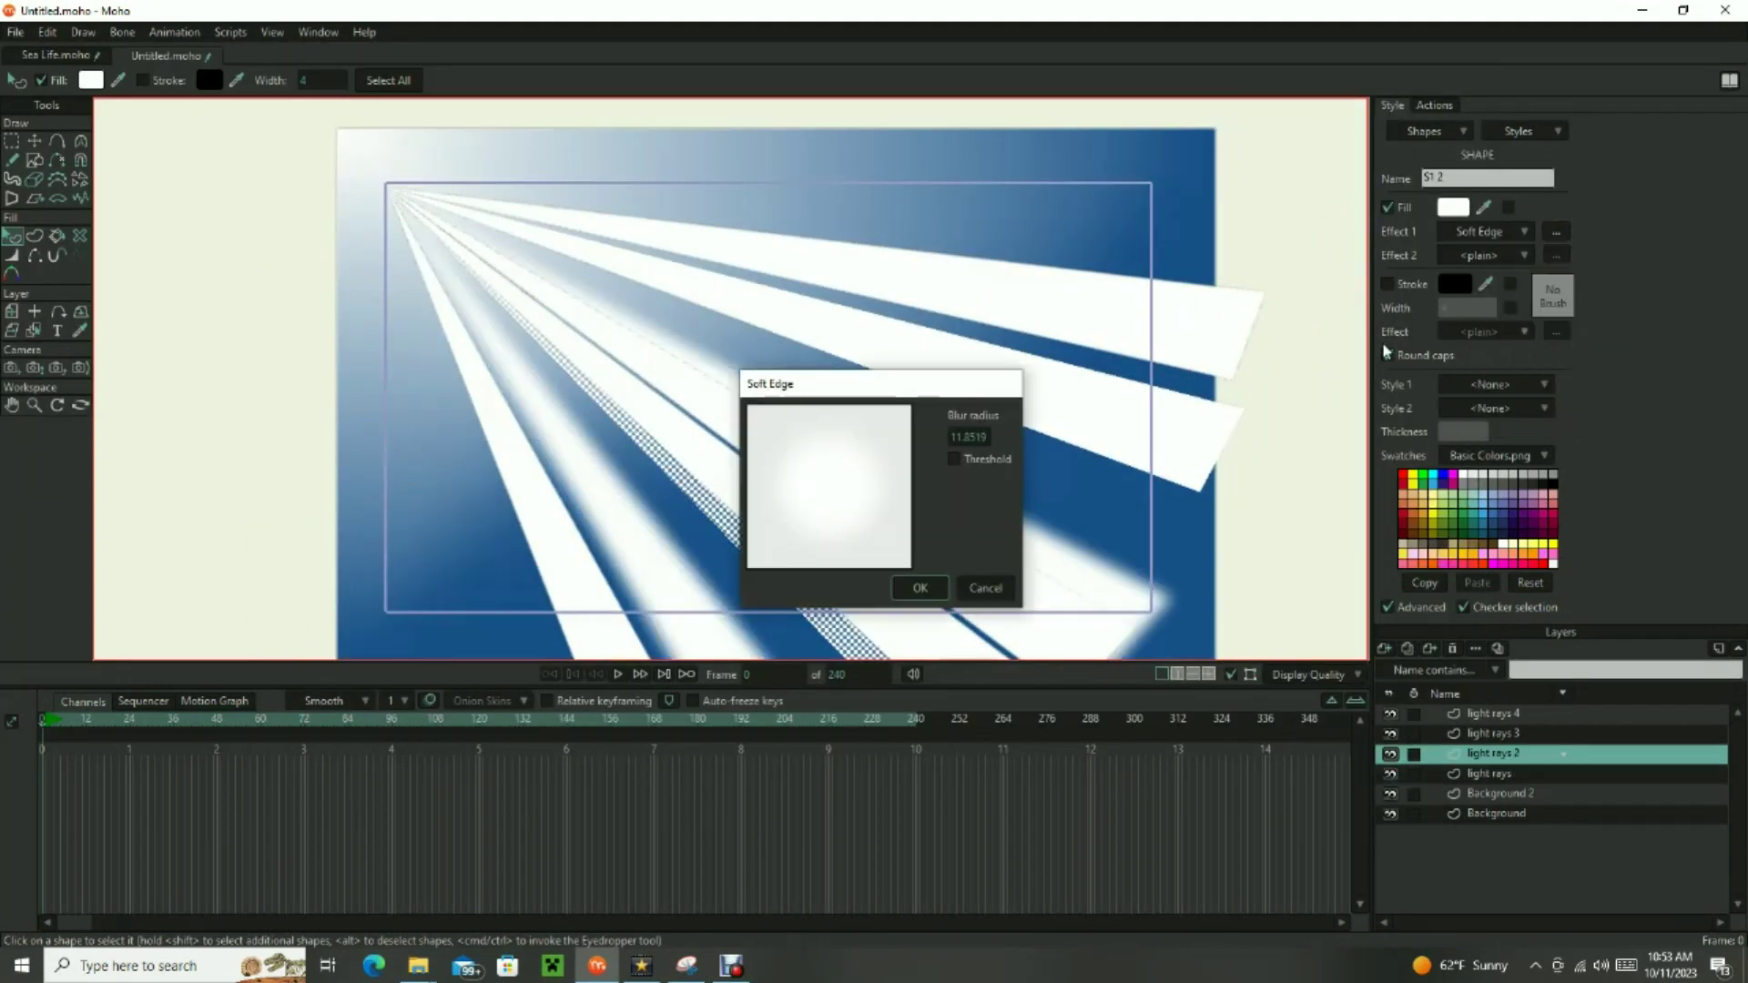
pyautogui.click(919, 587)
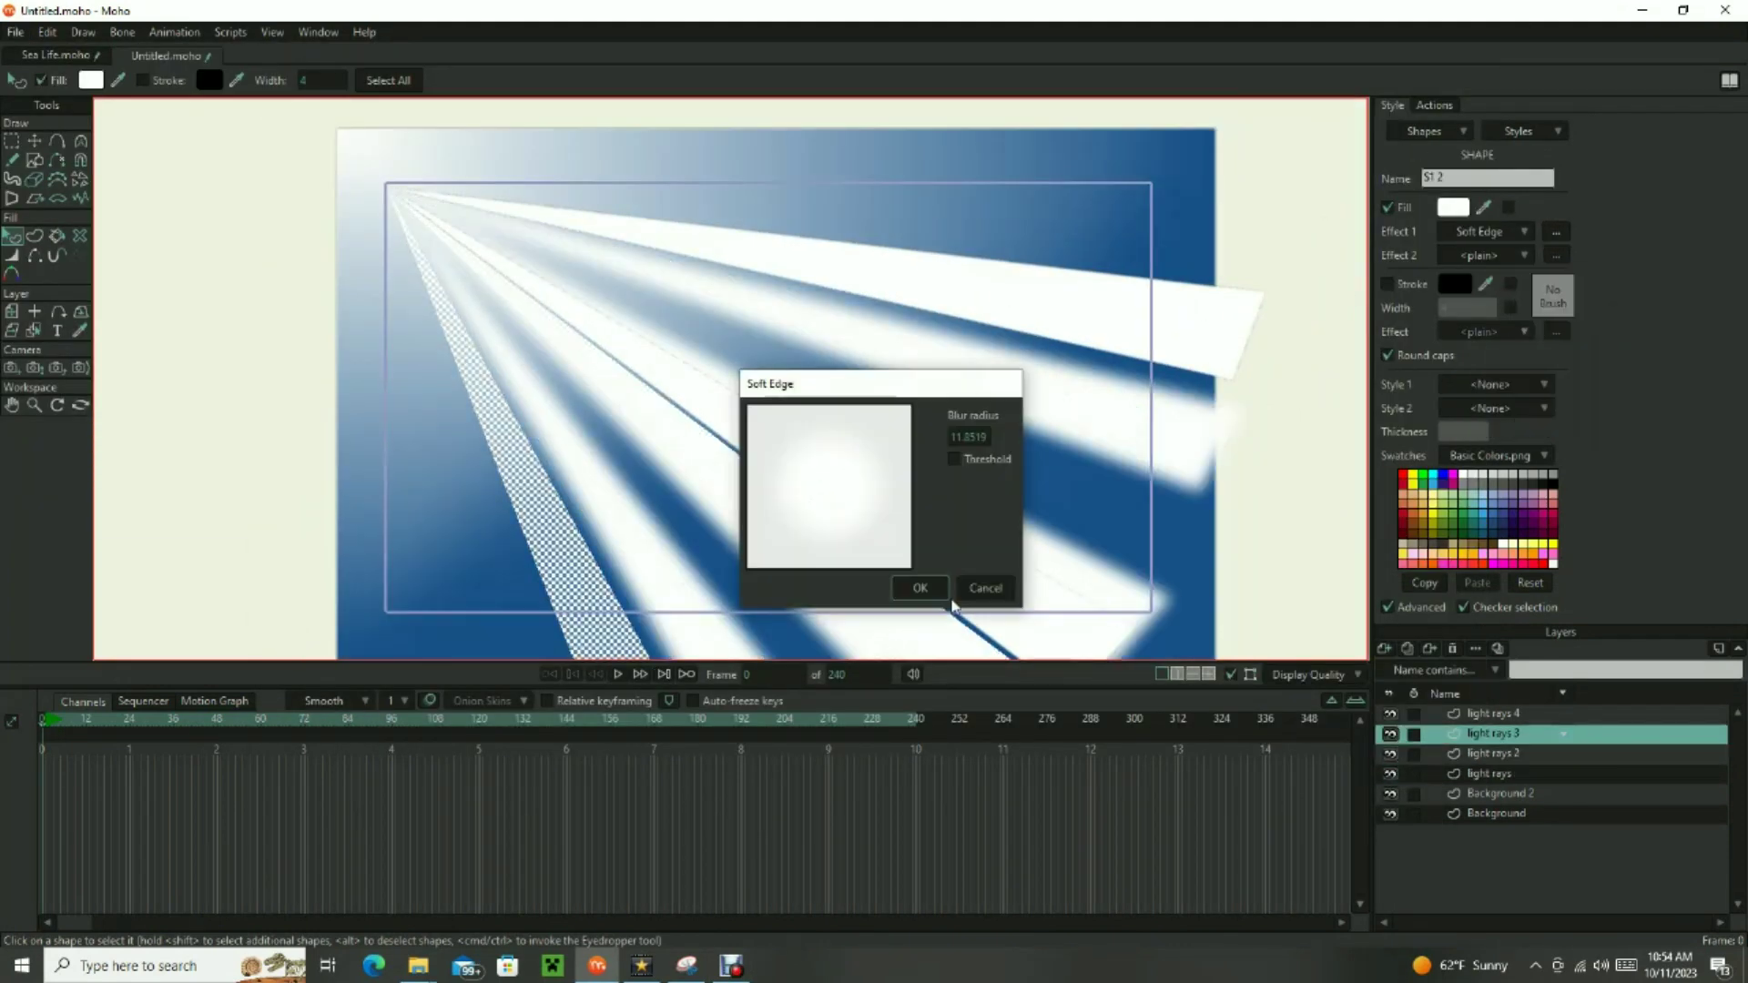
pyautogui.click(919, 587)
pyautogui.hotkey('ctrl', 'r')
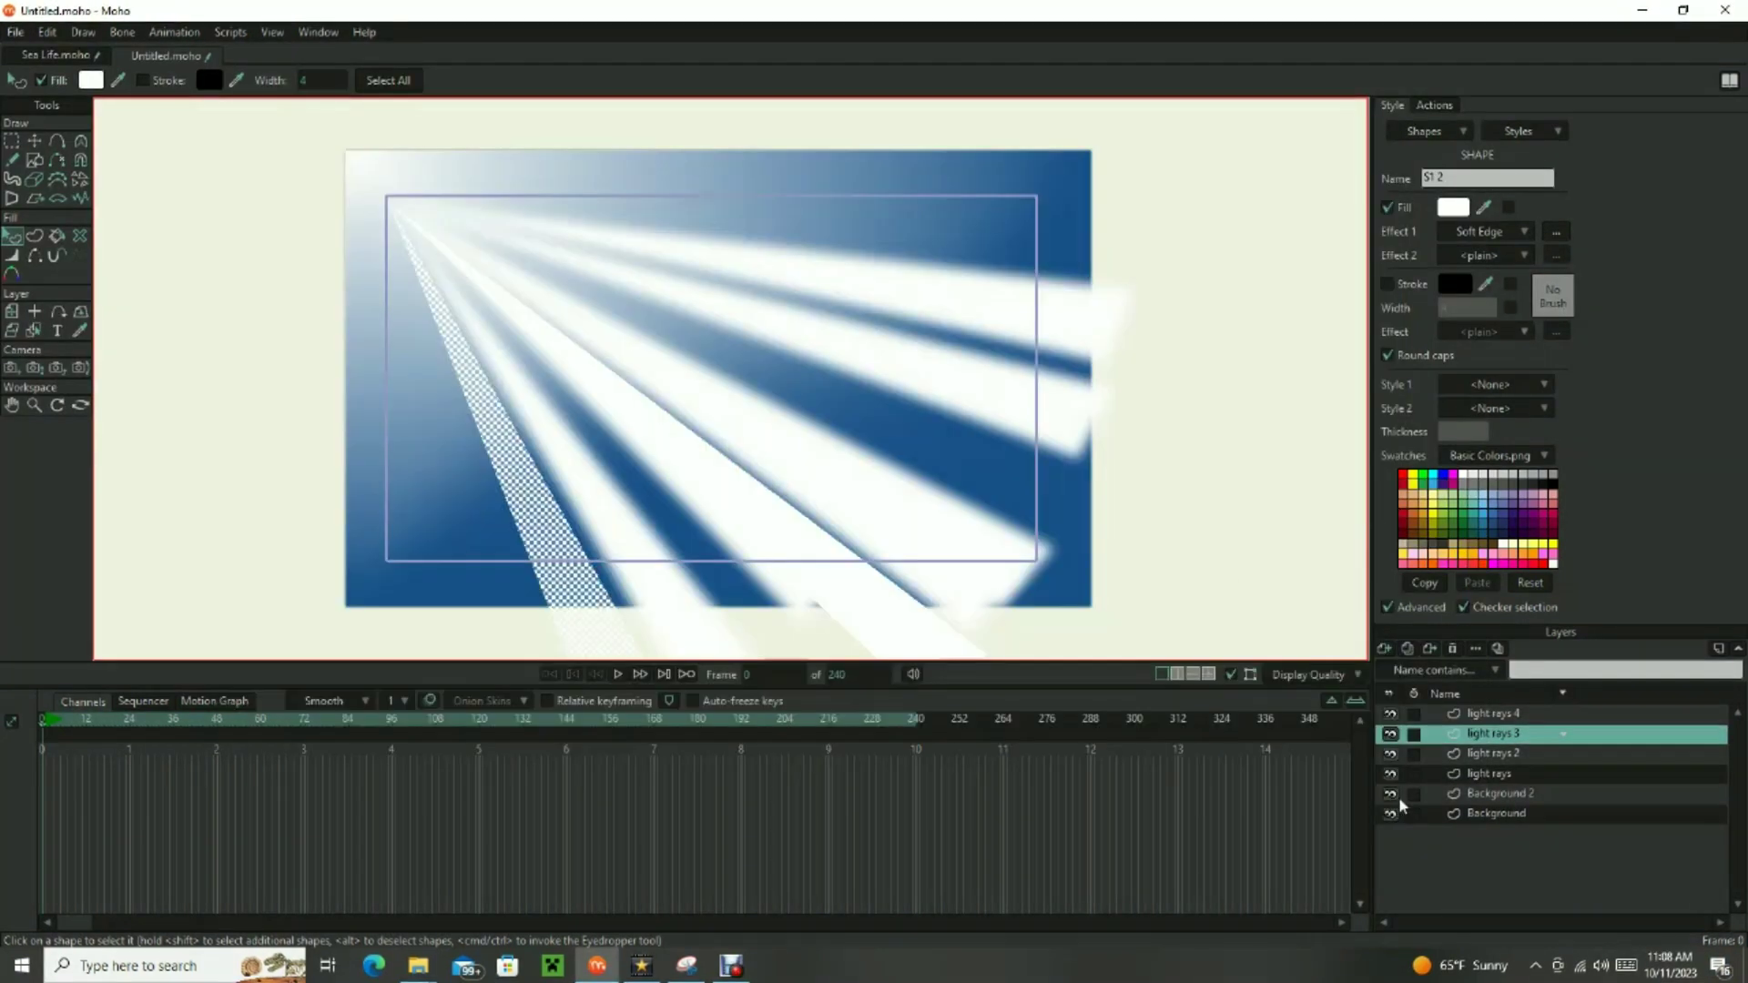
# Select the four light rays layers and put them together in a group layer.
pyautogui.keyDown('shift'); pyautogui.click(1498, 777); pyautogui.keyUp('shift')
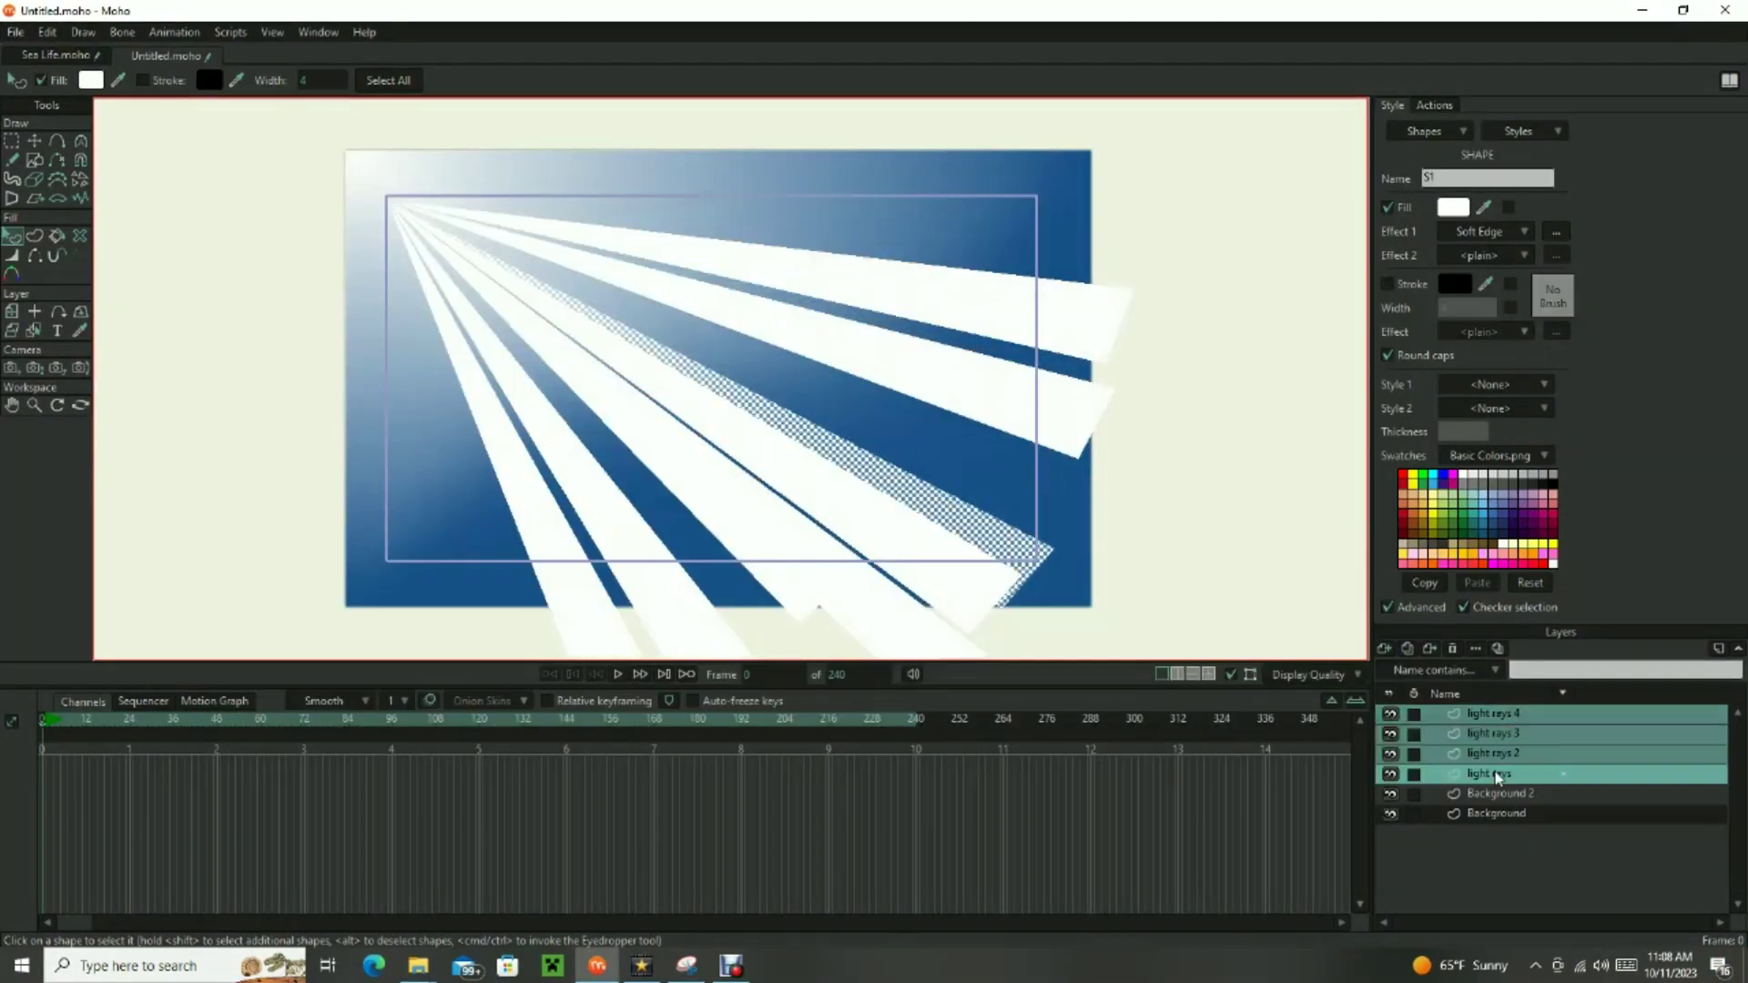
pyautogui.click(1391, 654)
pyautogui.click(1444, 733)
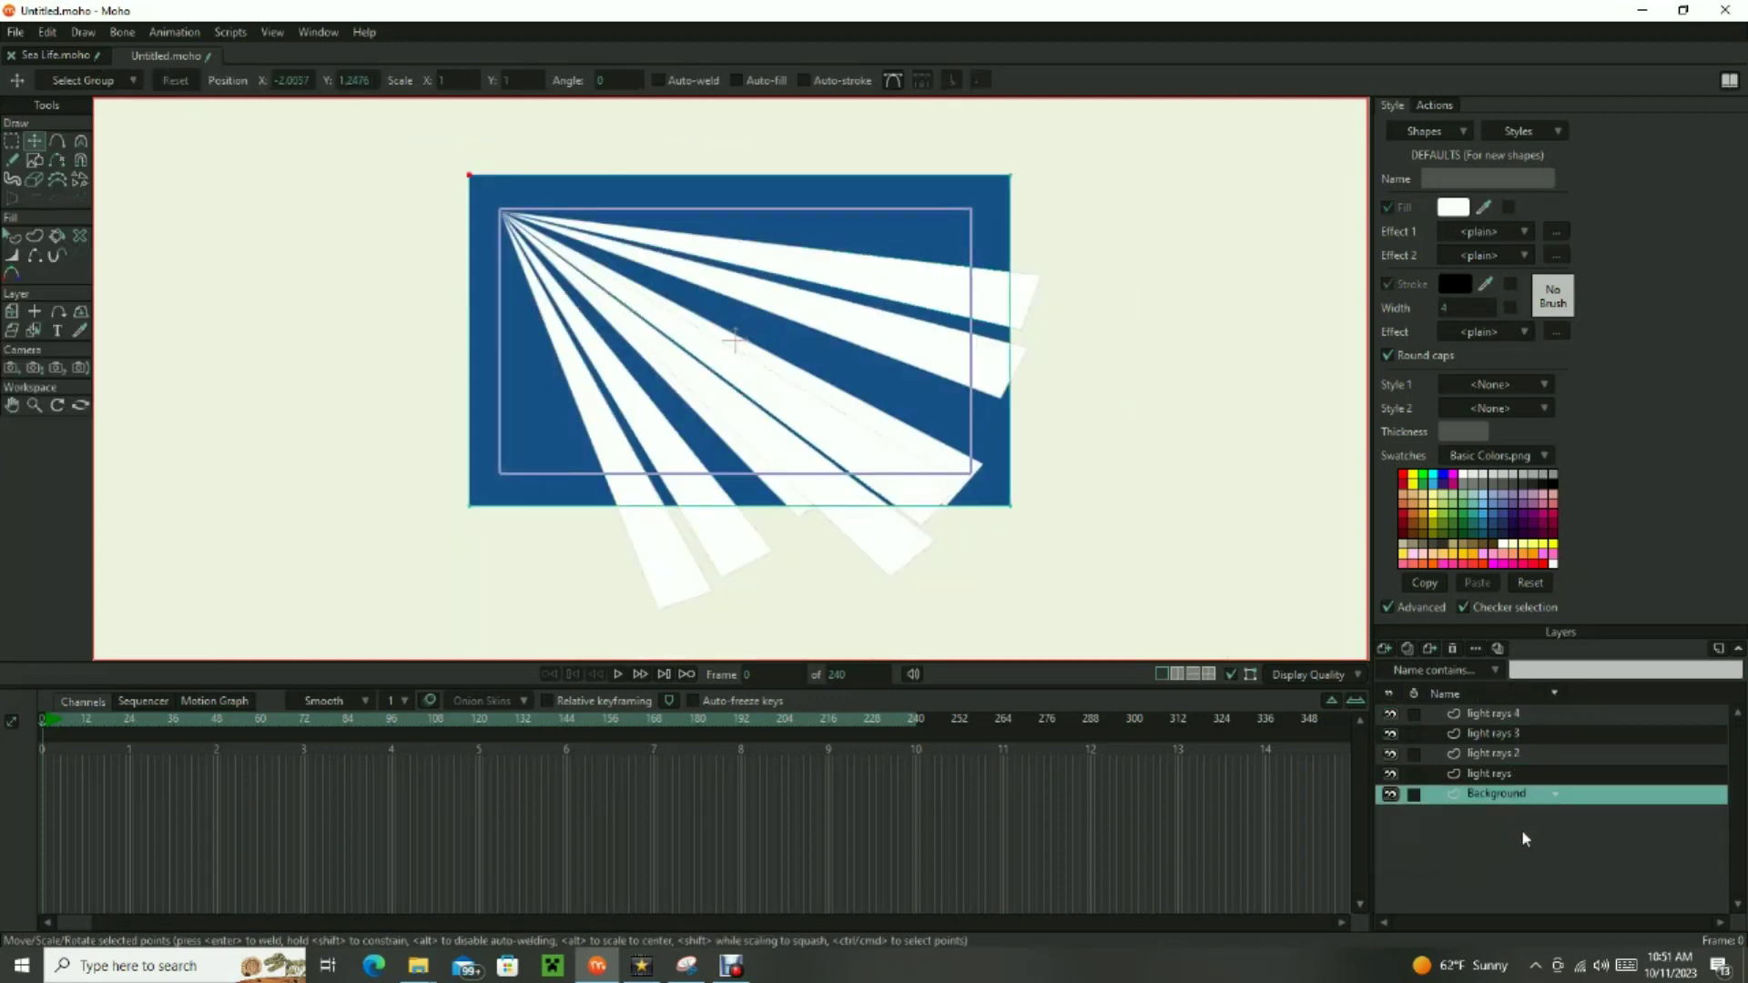
# Duplicate the Background layer.
pyautogui.click(1408, 650)
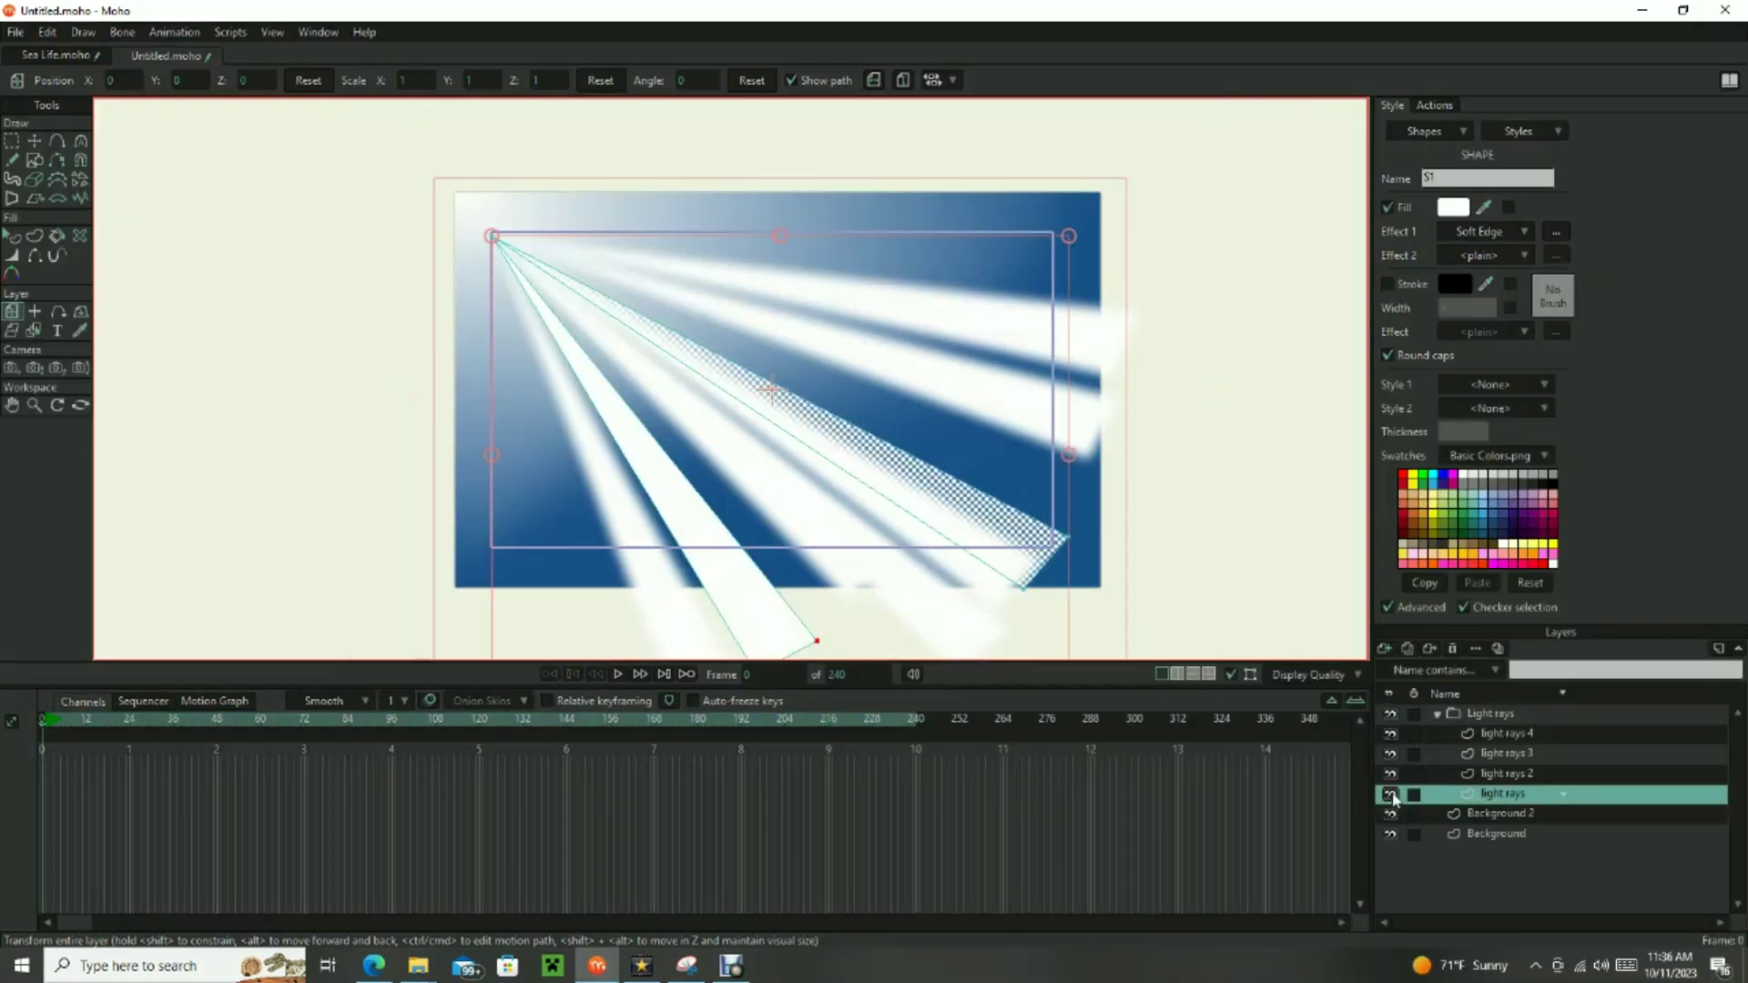
# Hide the light rays 2, 3 and 4 layers and add a keyframe for the light rays layer at frame 1.
pyautogui.scroll(-2, 734, 403)
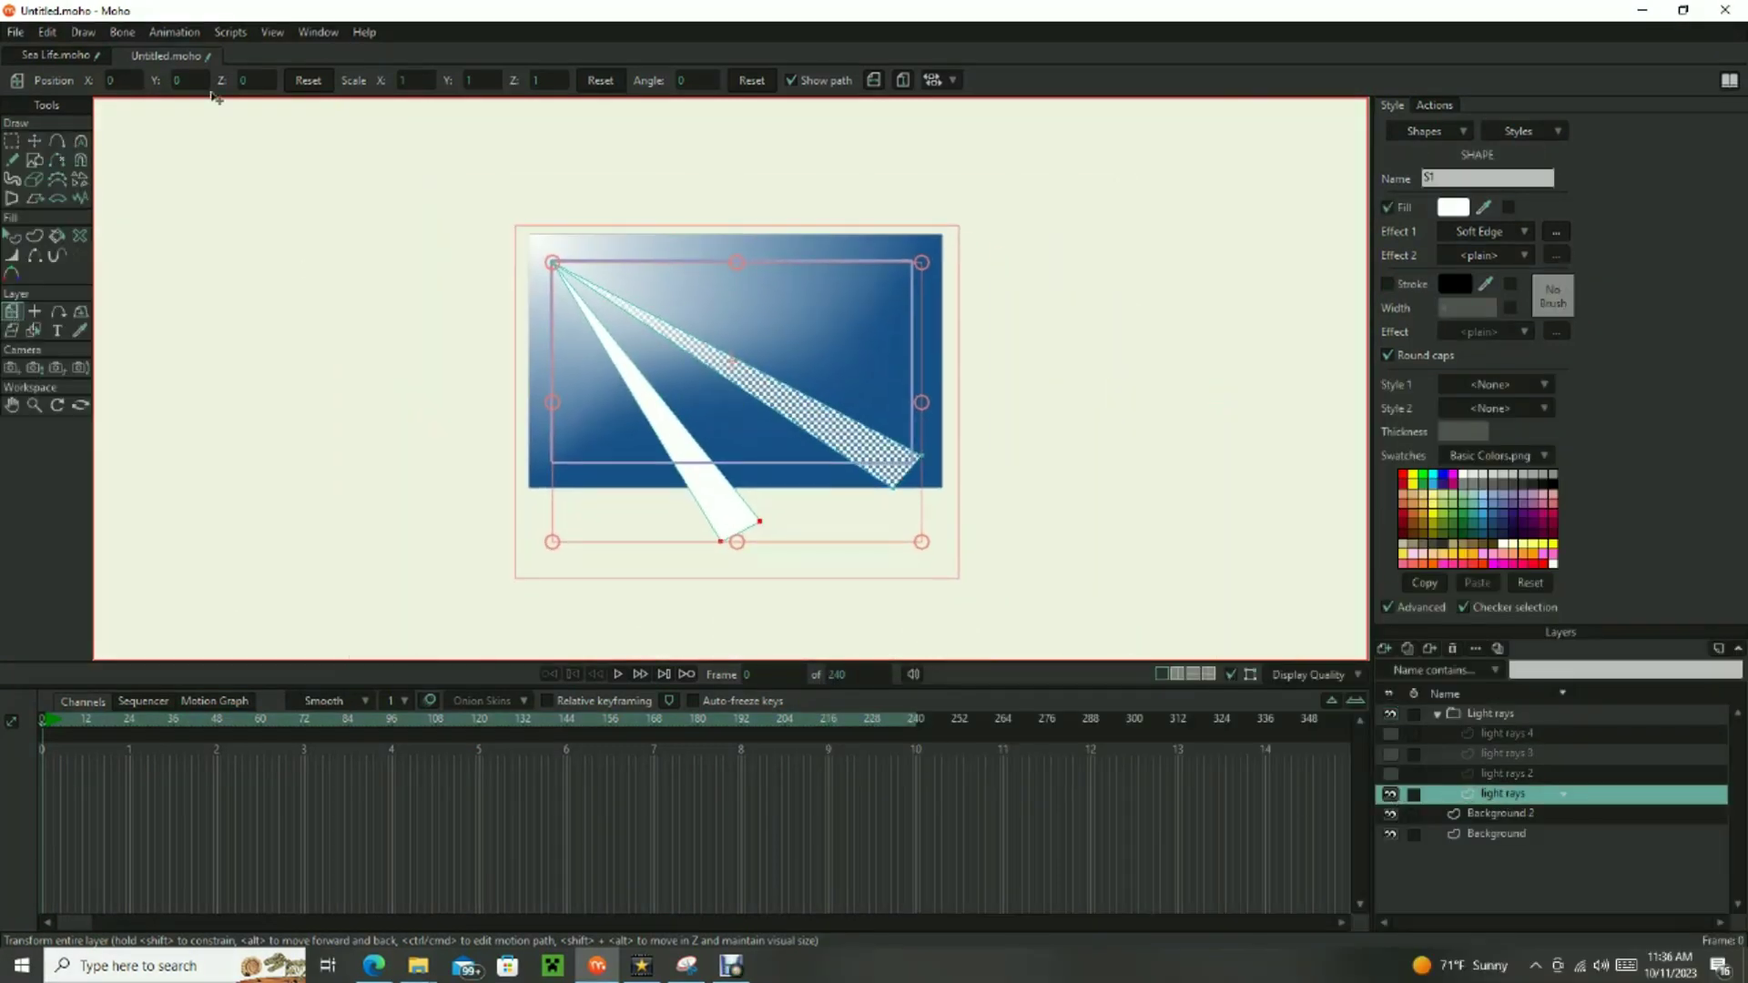
pyautogui.click(175, 32)
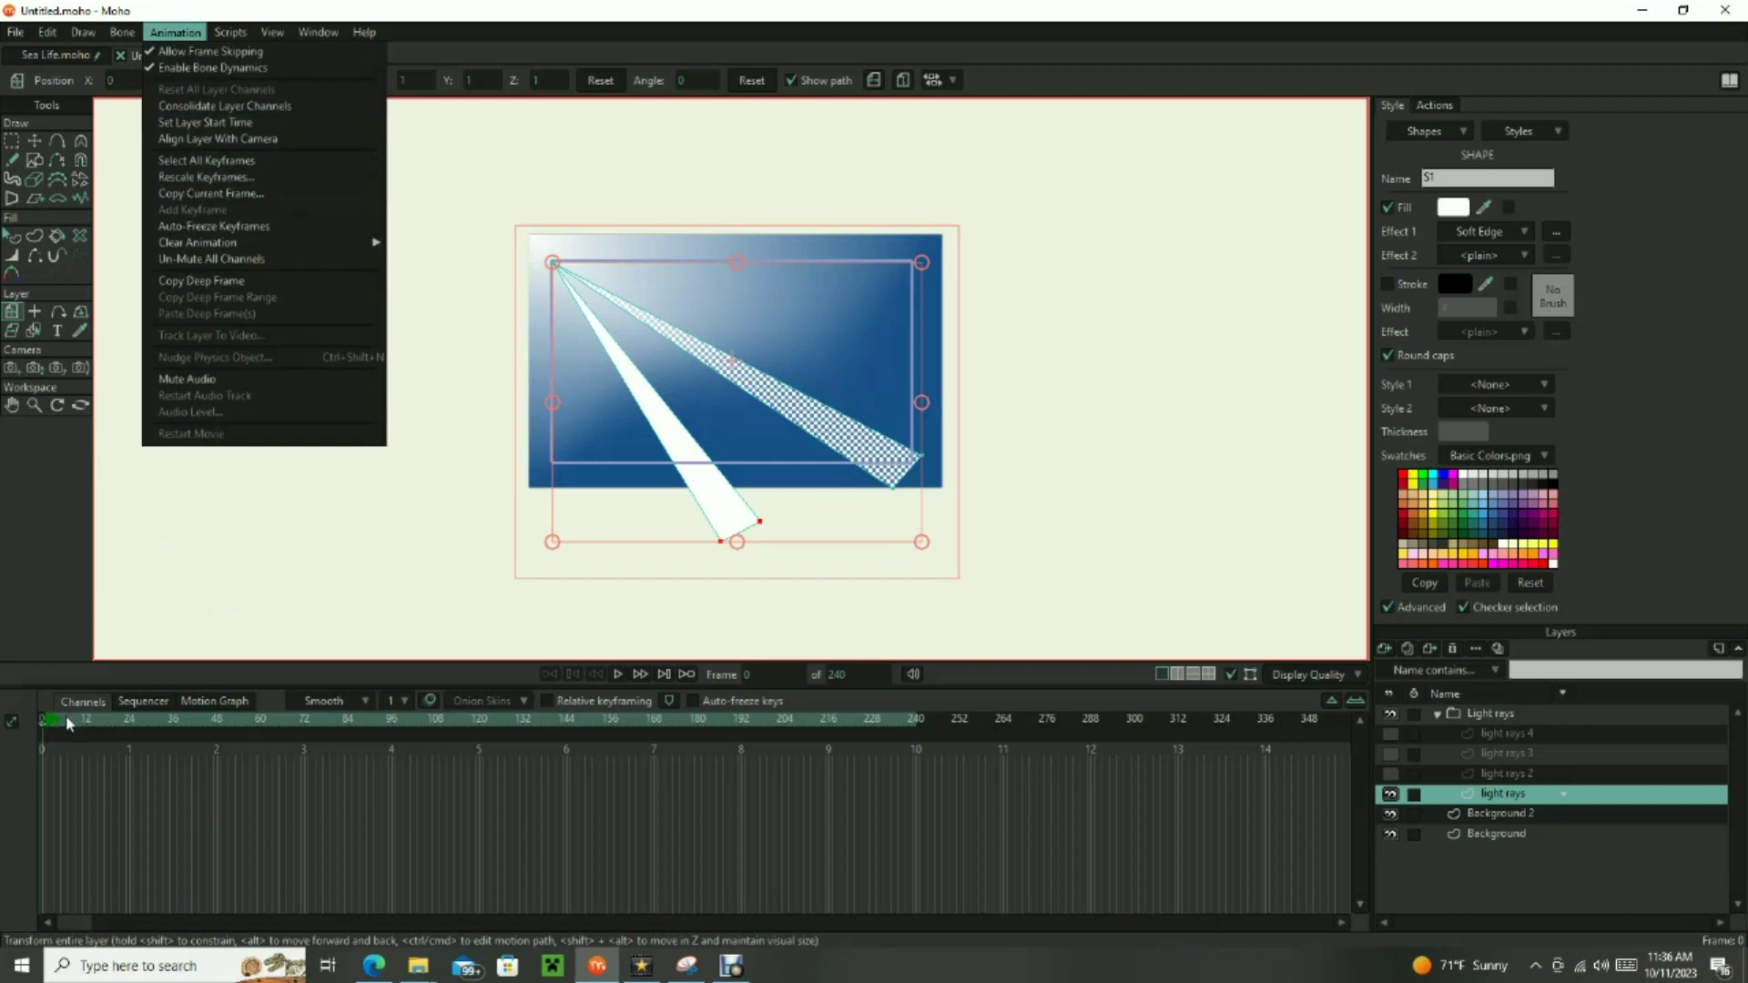
pyautogui.click(69, 724)
pyautogui.click(193, 32)
pyautogui.click(193, 209)
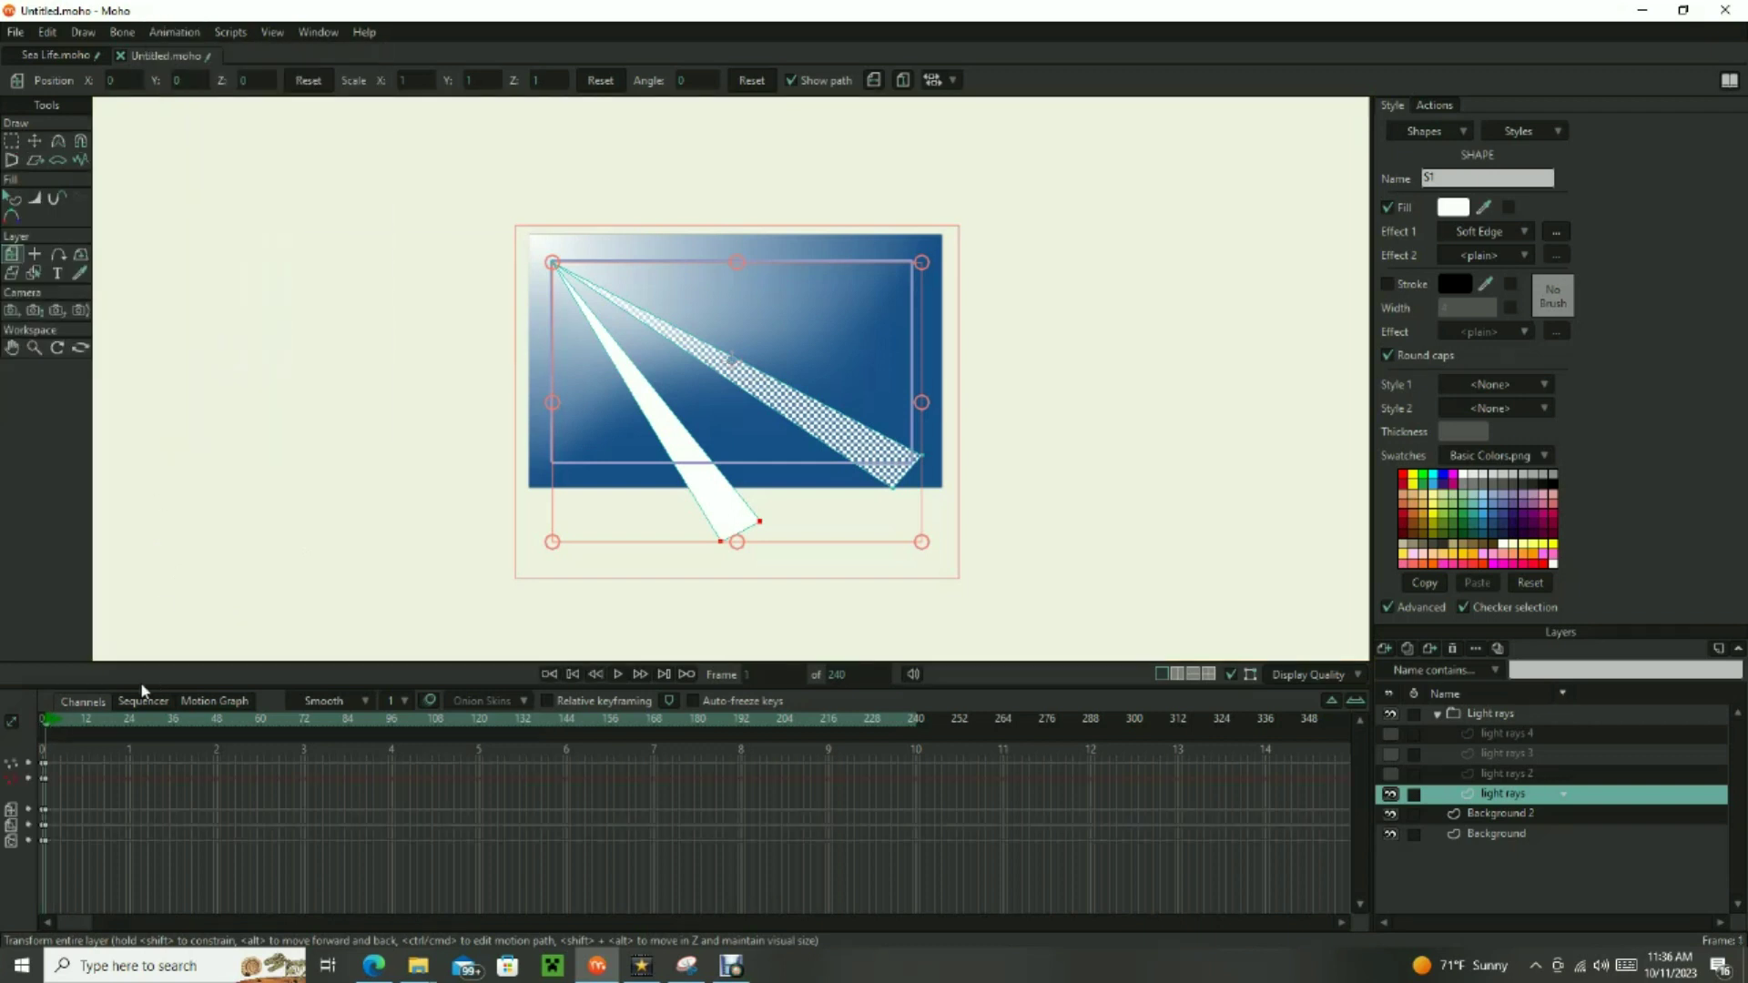
# Set the light rays layer's origin at the rays' shared apex in the frame's upper-left corner.
pyautogui.scroll(2, 551, 306)
pyautogui.moveTo(551, 306); pyautogui.dragTo(390, 256)
pyautogui.click(34, 254)
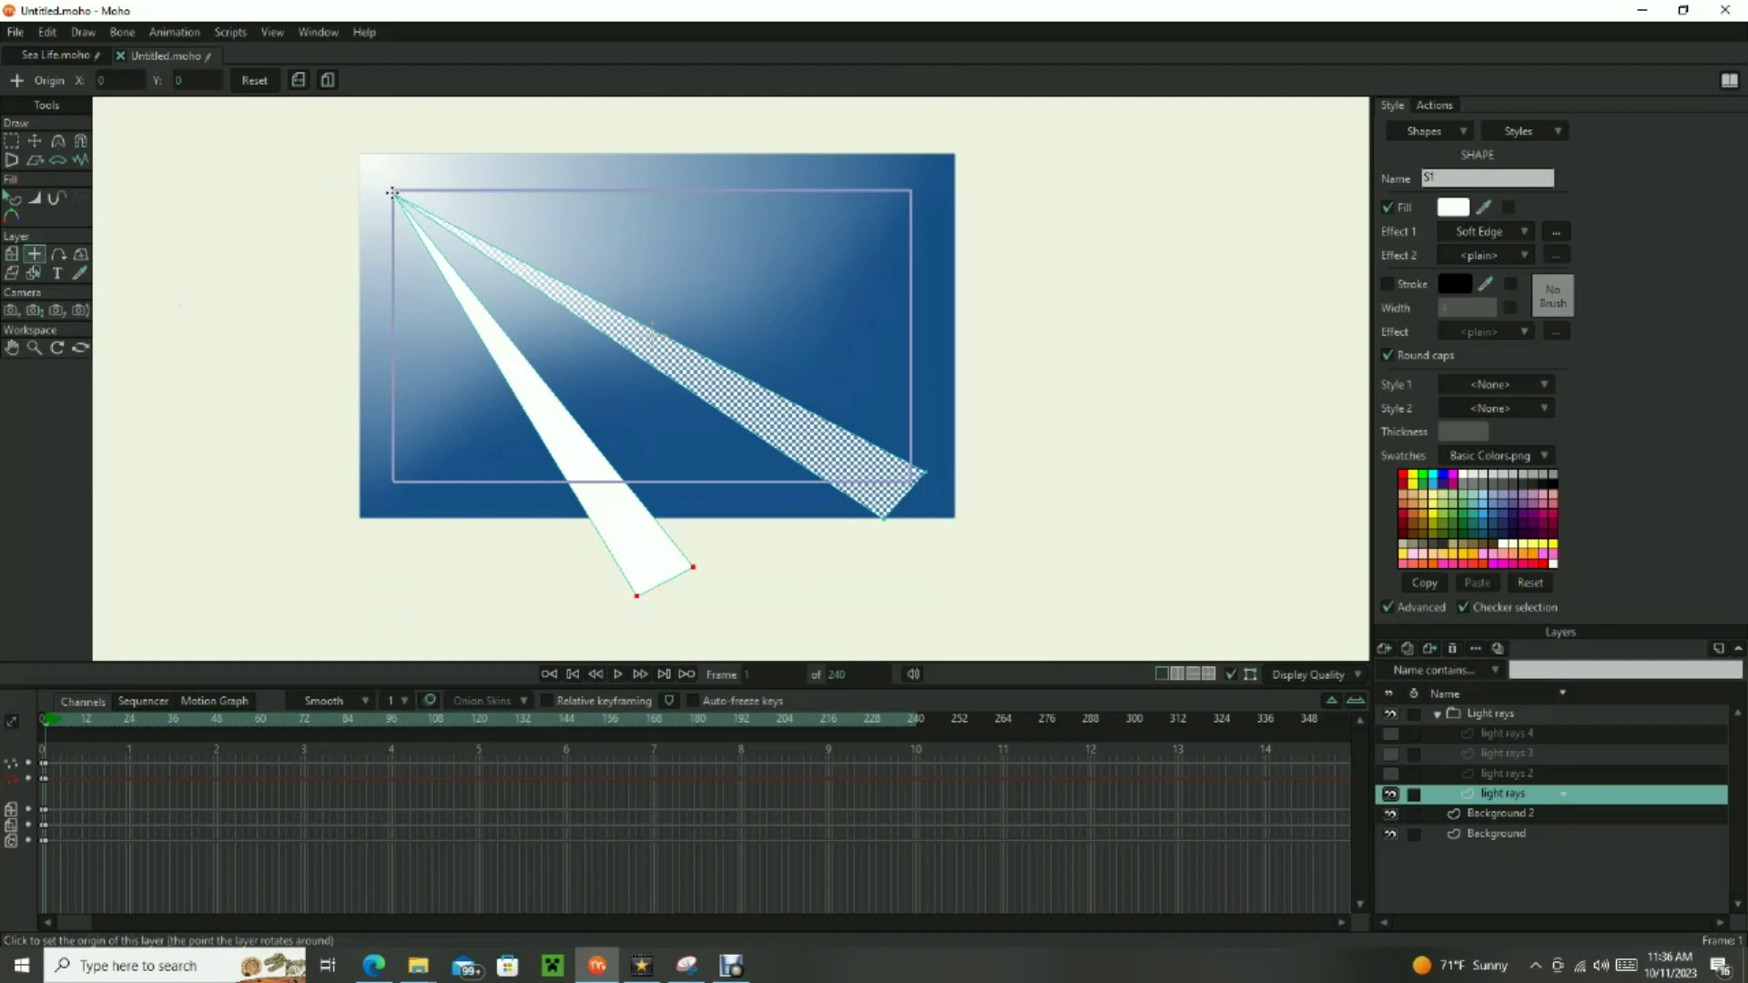
# At frame 40, rotate the light rays layer counter-clockwise by about 13.44 degrees and play back the motion.
pyautogui.click(11, 254)
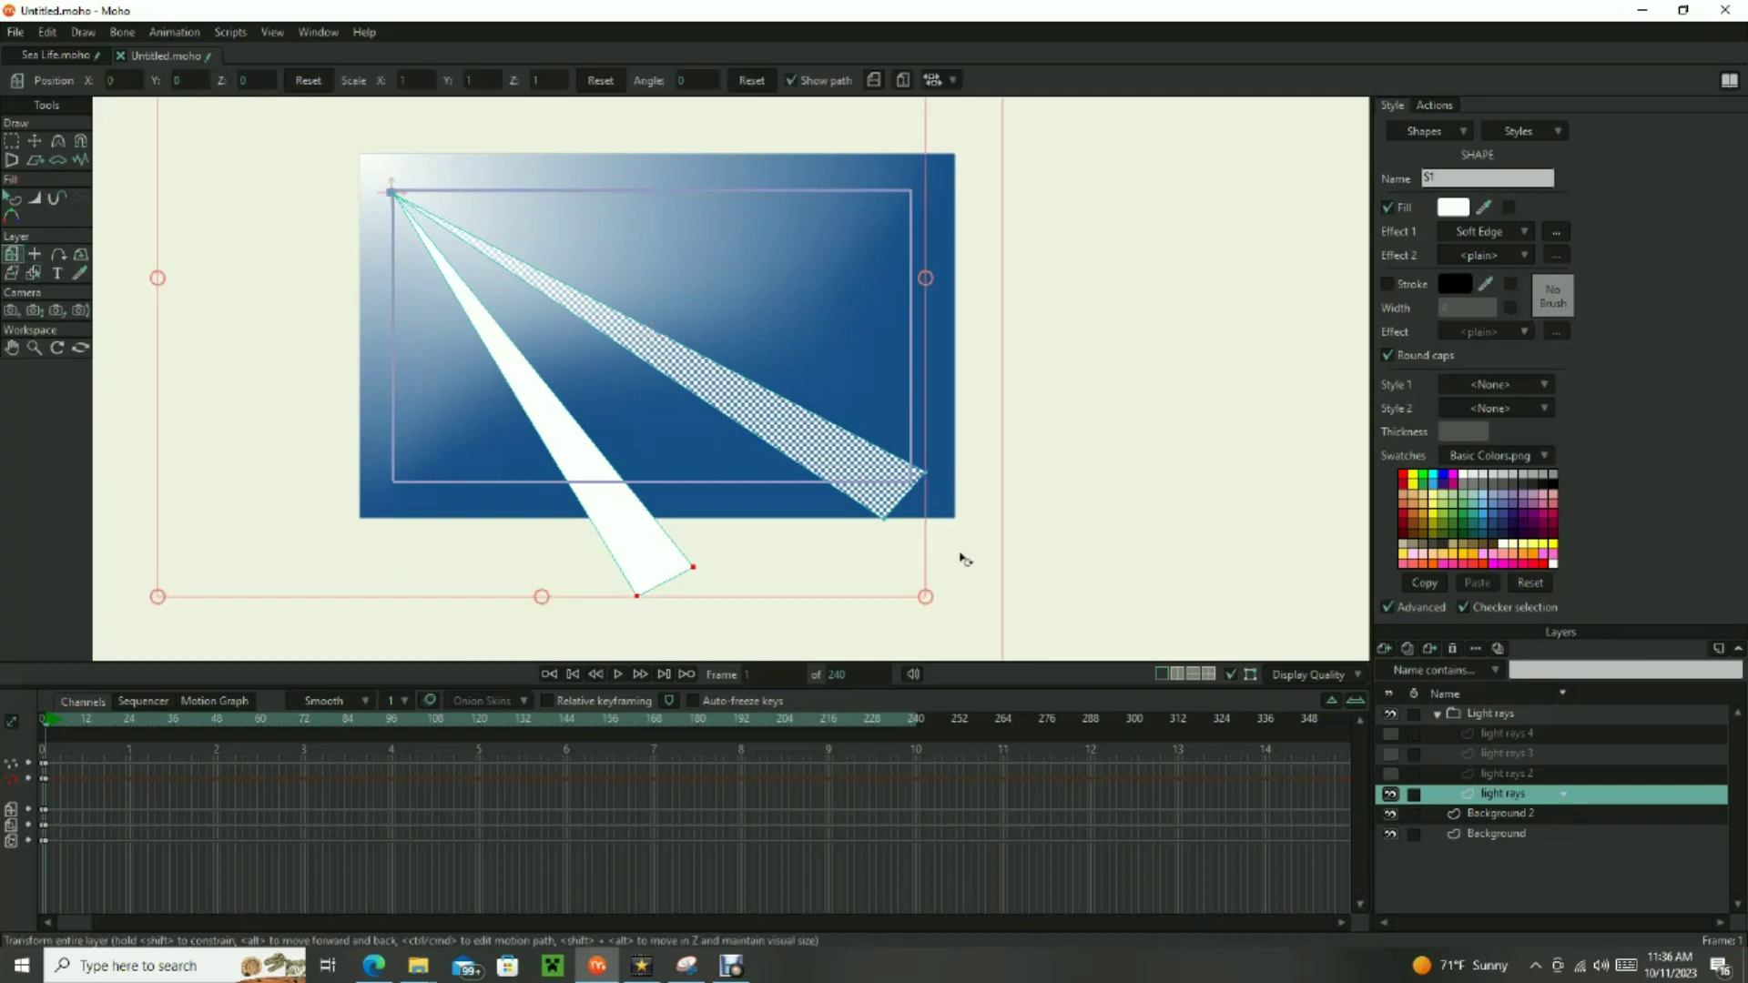
pyautogui.moveTo(960, 558); pyautogui.dragTo(1125, 360)
pyautogui.click(616, 673)
pyautogui.click(616, 673)
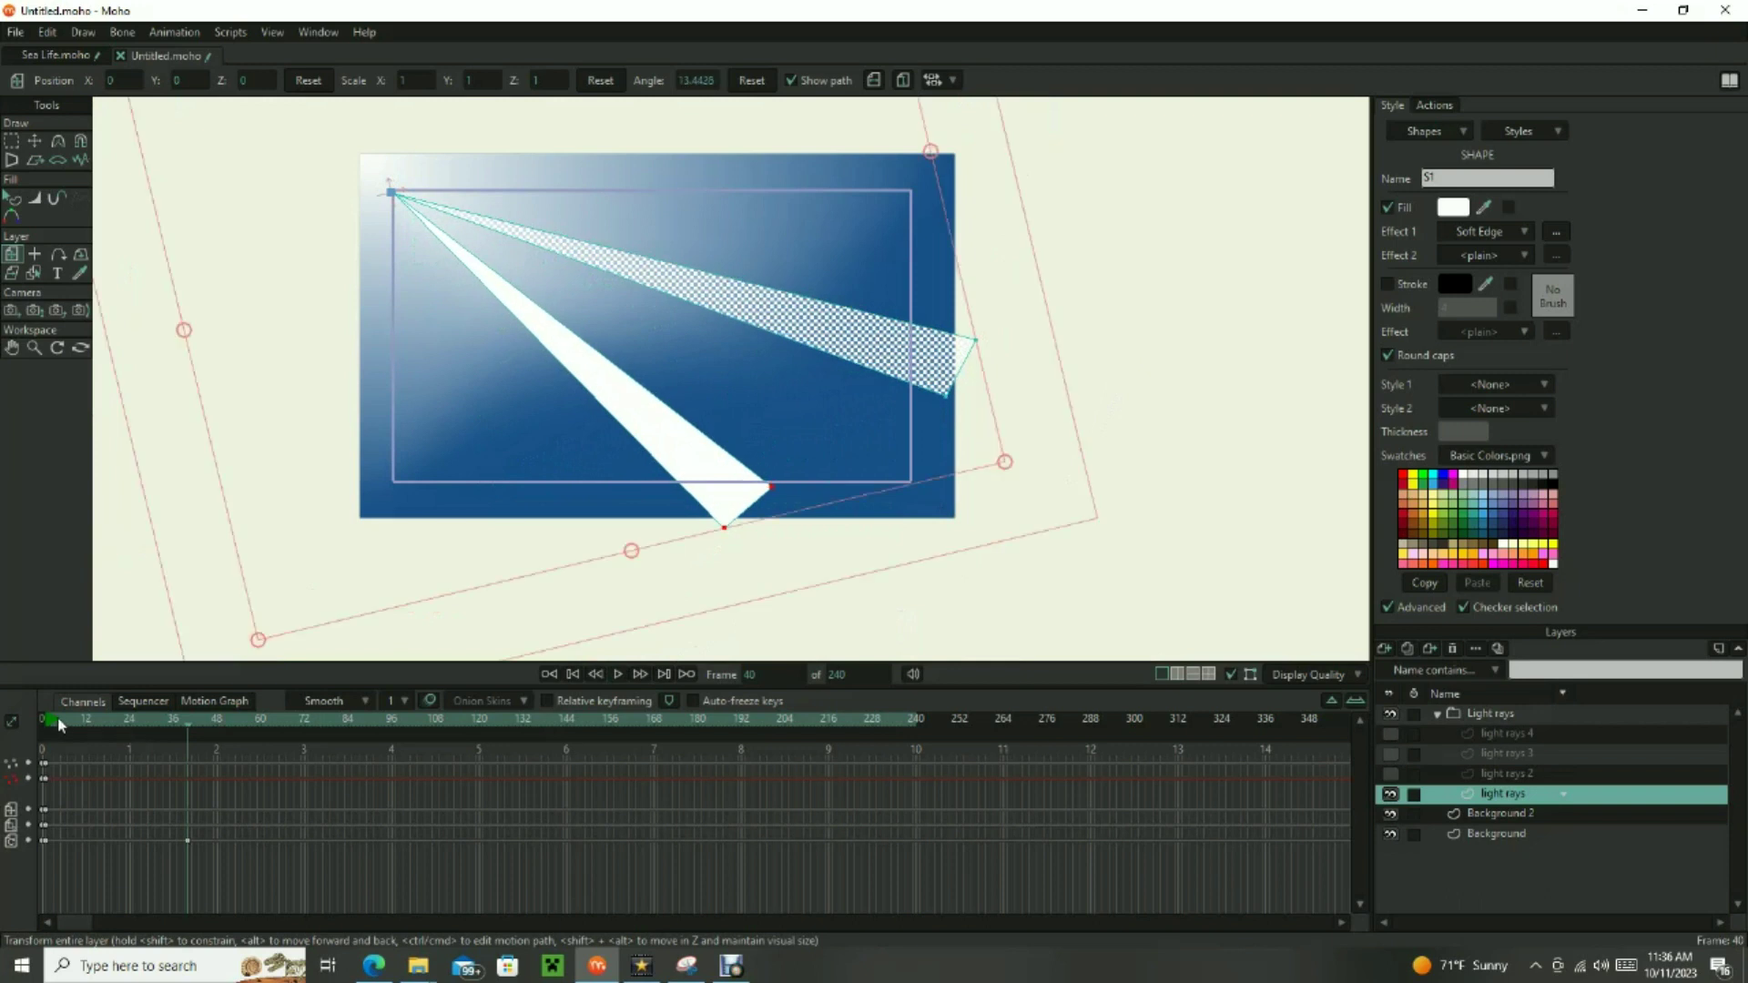
pyautogui.click(618, 674)
pyautogui.click(623, 673)
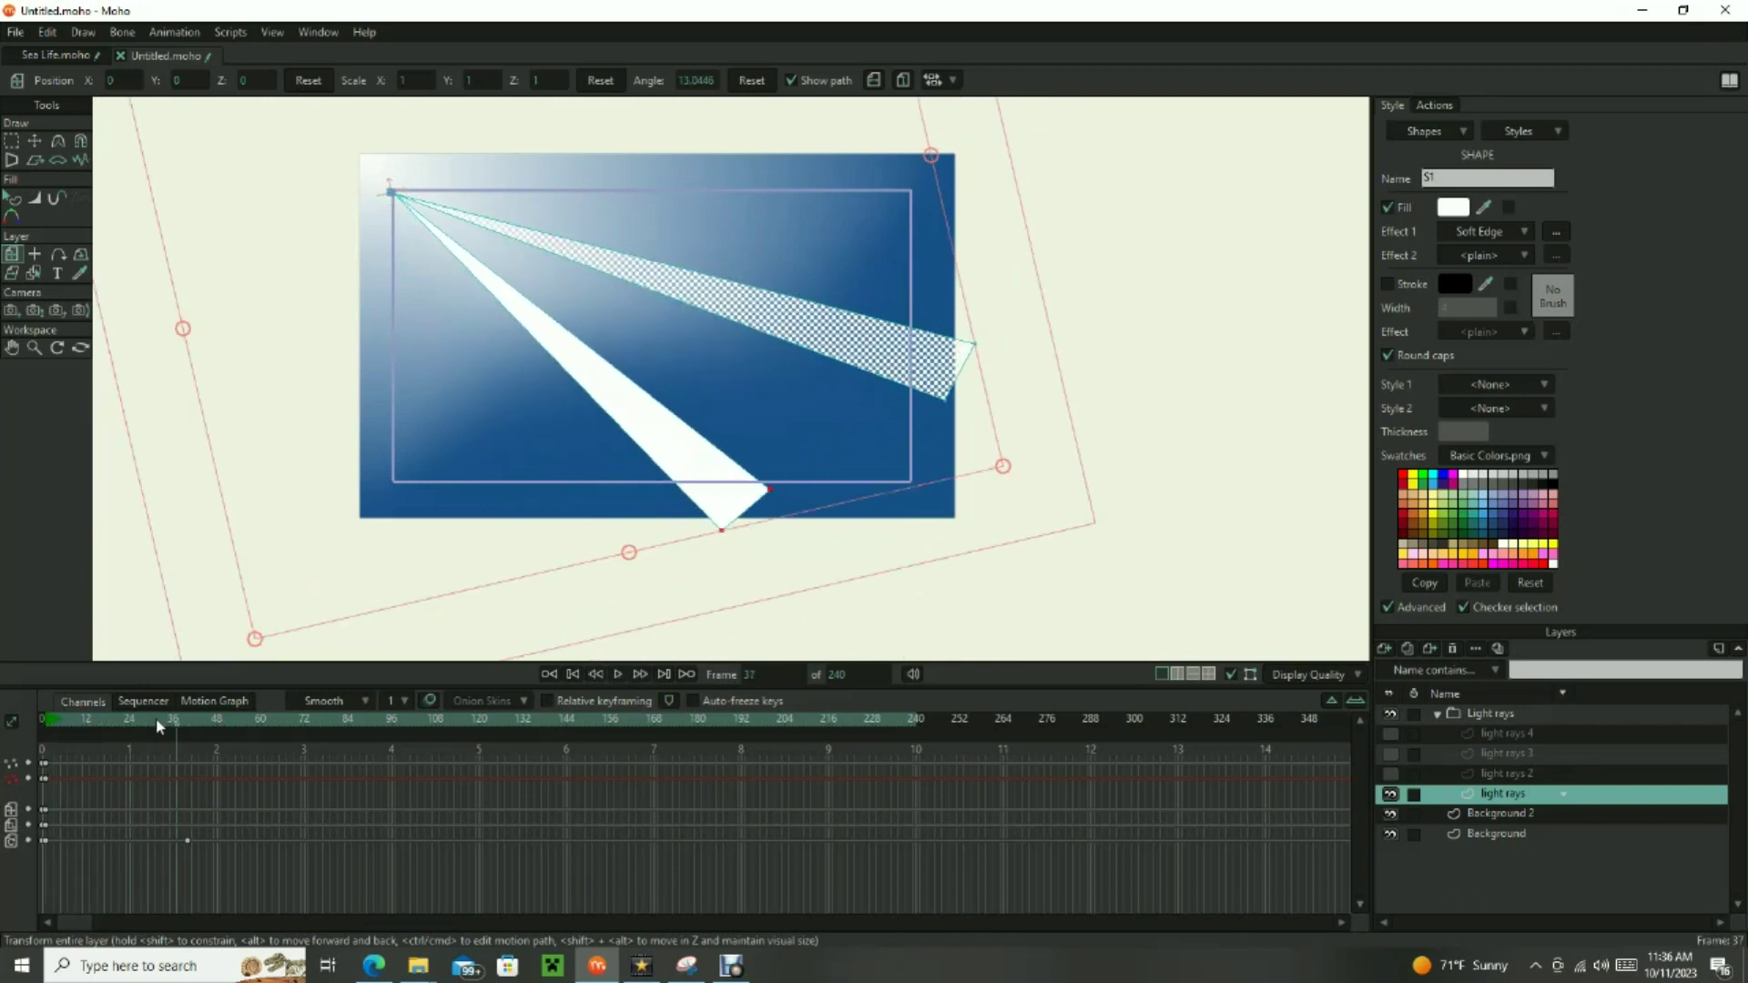
# At frame 1, narrow both light rays by moving their outer corner points inward, and key the narrow shape at frame 40.
pyautogui.moveTo(182, 722); pyautogui.dragTo(44, 723)
pyautogui.moveTo(605, 544); pyautogui.dragTo(595, 433)
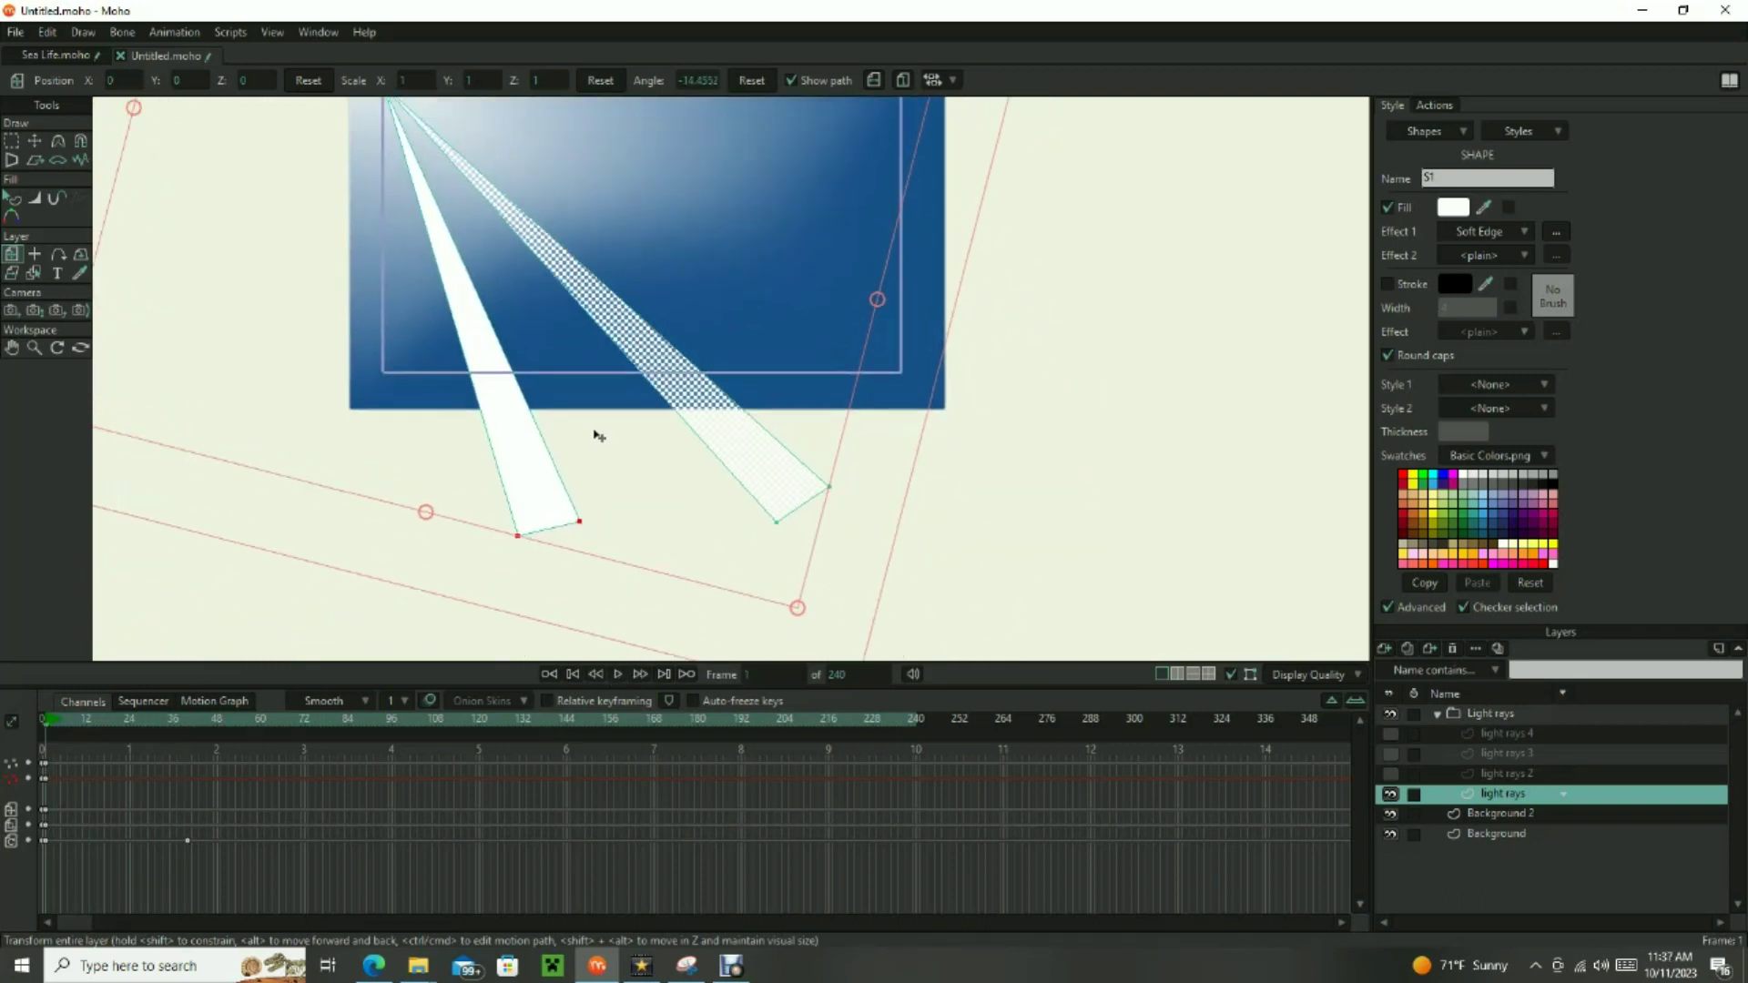
pyautogui.press('g')
pyautogui.press('t')
pyautogui.moveTo(579, 522); pyautogui.dragTo(541, 541)
pyautogui.moveTo(829, 490); pyautogui.dragTo(793, 519)
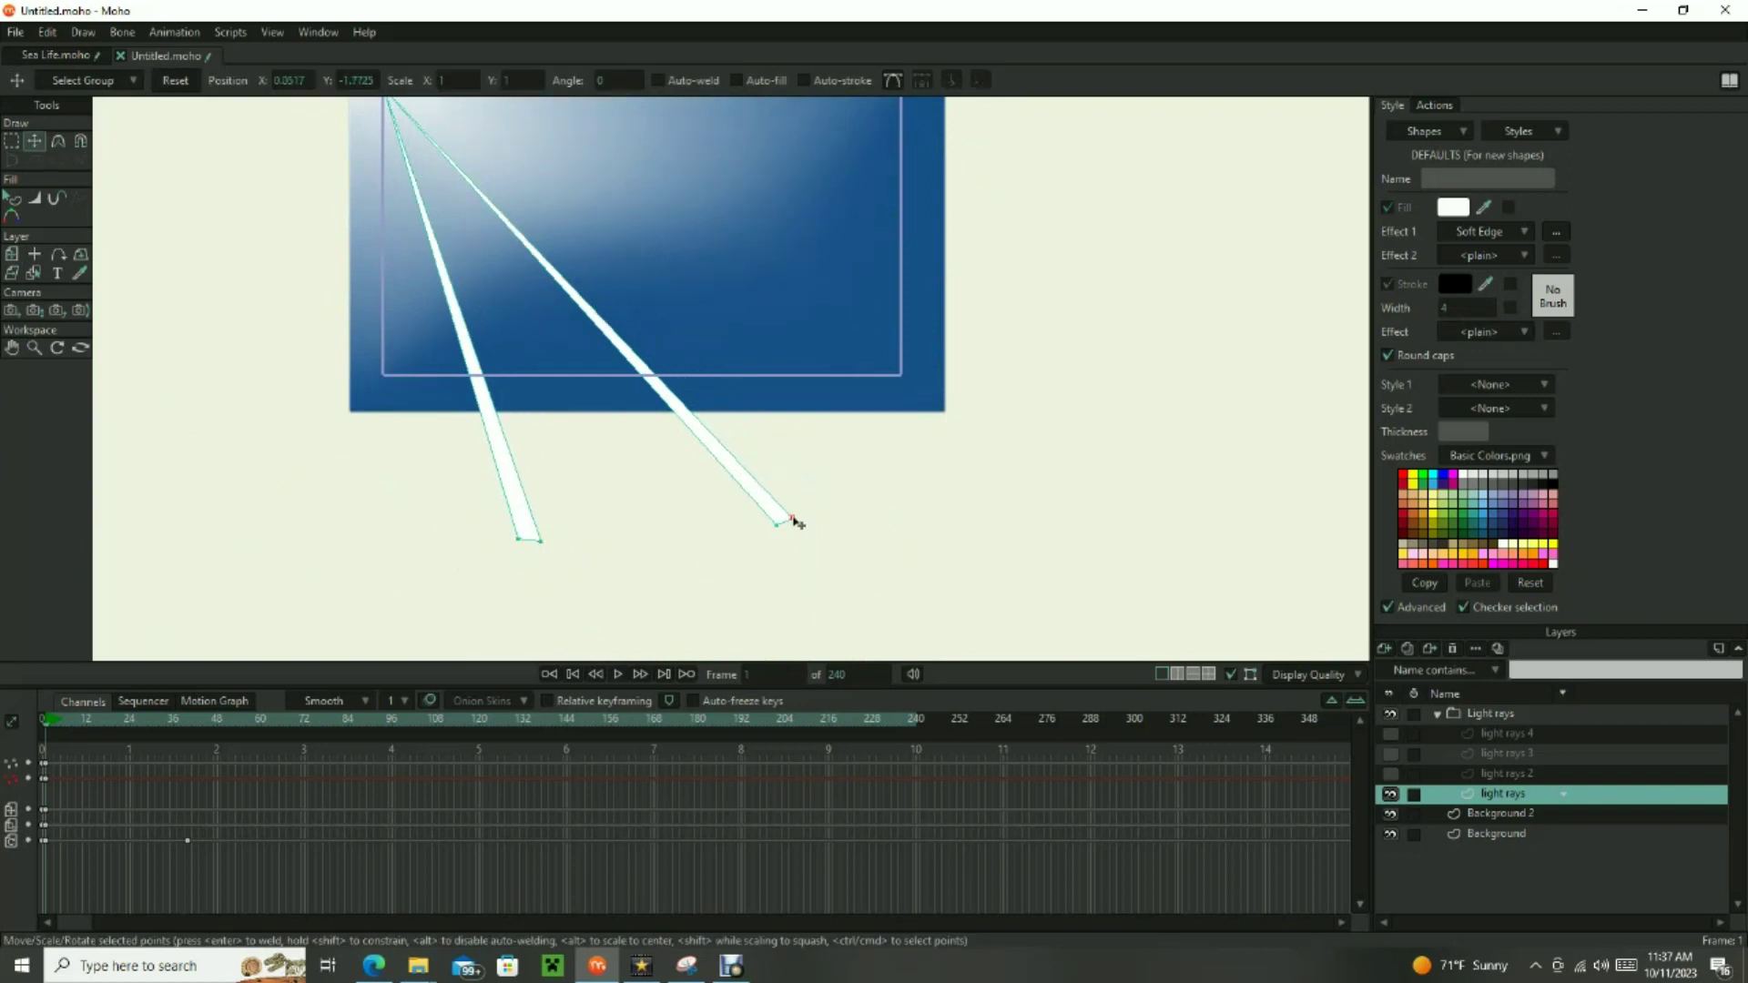
pyautogui.moveTo(118, 723); pyautogui.dragTo(191, 715)
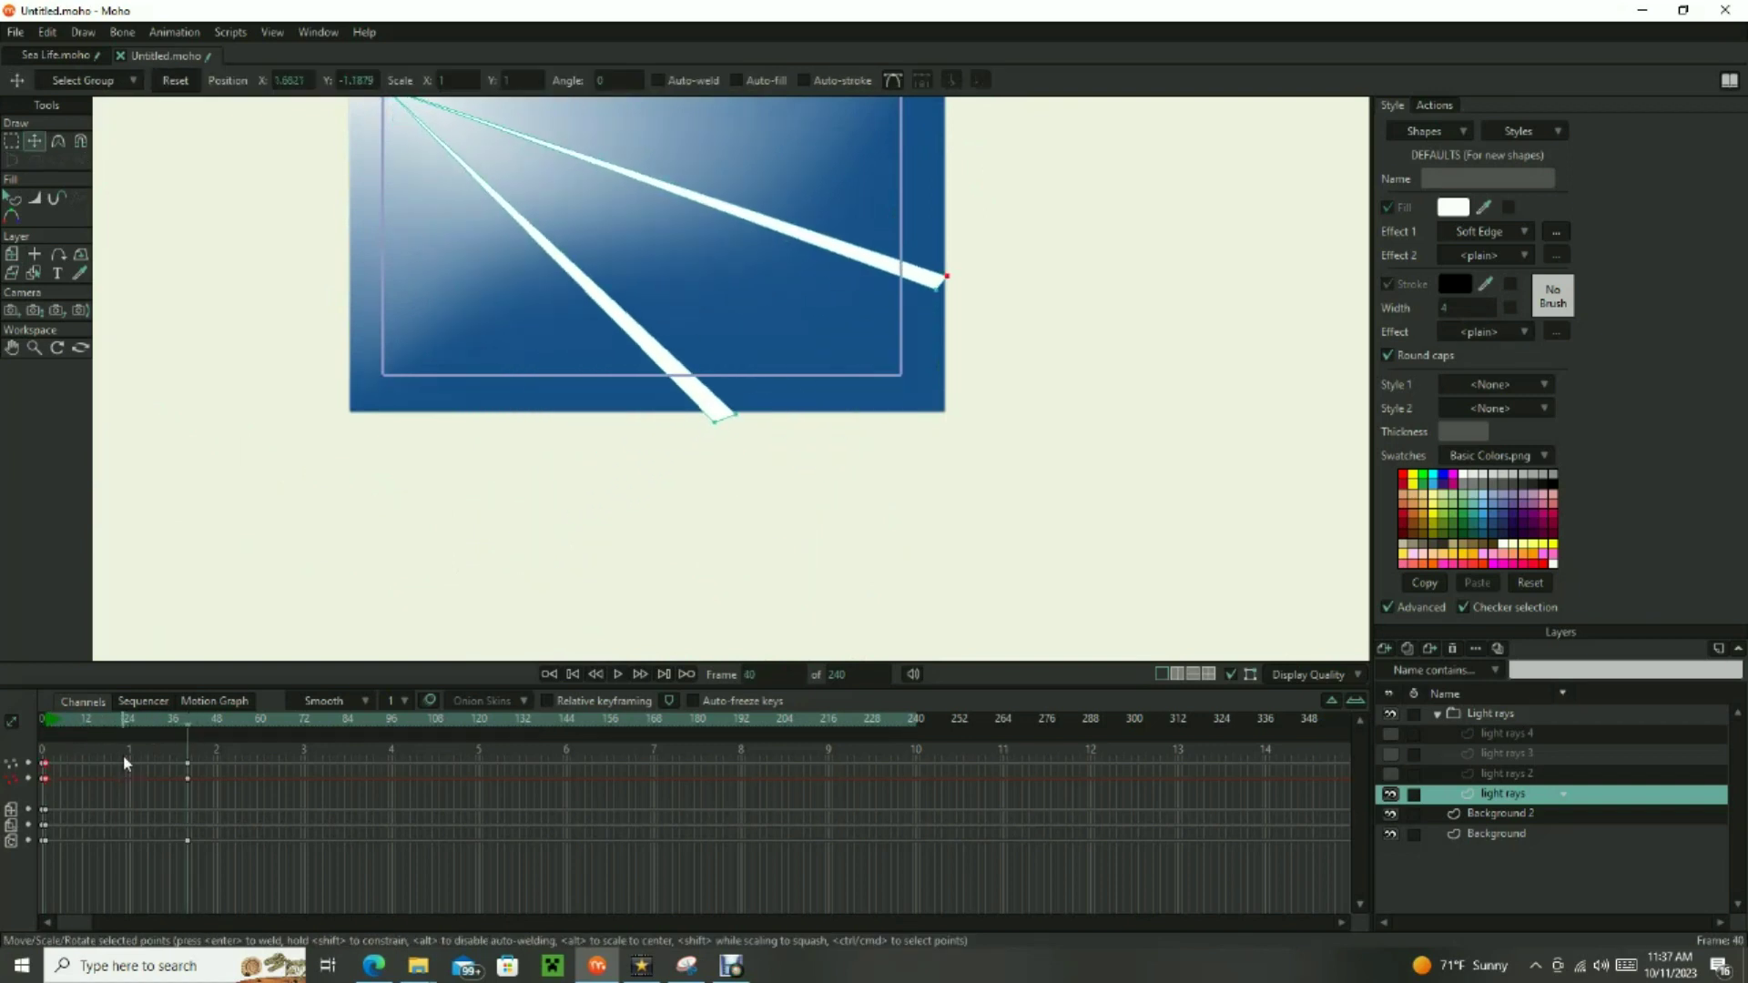
# At frame 20, widen both light rays by moving their outer corner points outward, and preview the change.
pyautogui.click(115, 719)
pyautogui.press('g')
pyautogui.moveTo(616, 474); pyautogui.dragTo(636, 502)
pyautogui.press('t')
pyautogui.moveTo(627, 493); pyautogui.dragTo(677, 475)
pyautogui.moveTo(872, 411); pyautogui.dragTo(909, 383)
pyautogui.moveTo(90, 723); pyautogui.dragTo(162, 740)
# Allow animated effects on the light rays layer and key its opacity at 0 on frame 1 and 100 on frame 20.
pyautogui.doubleClick(1503, 801)
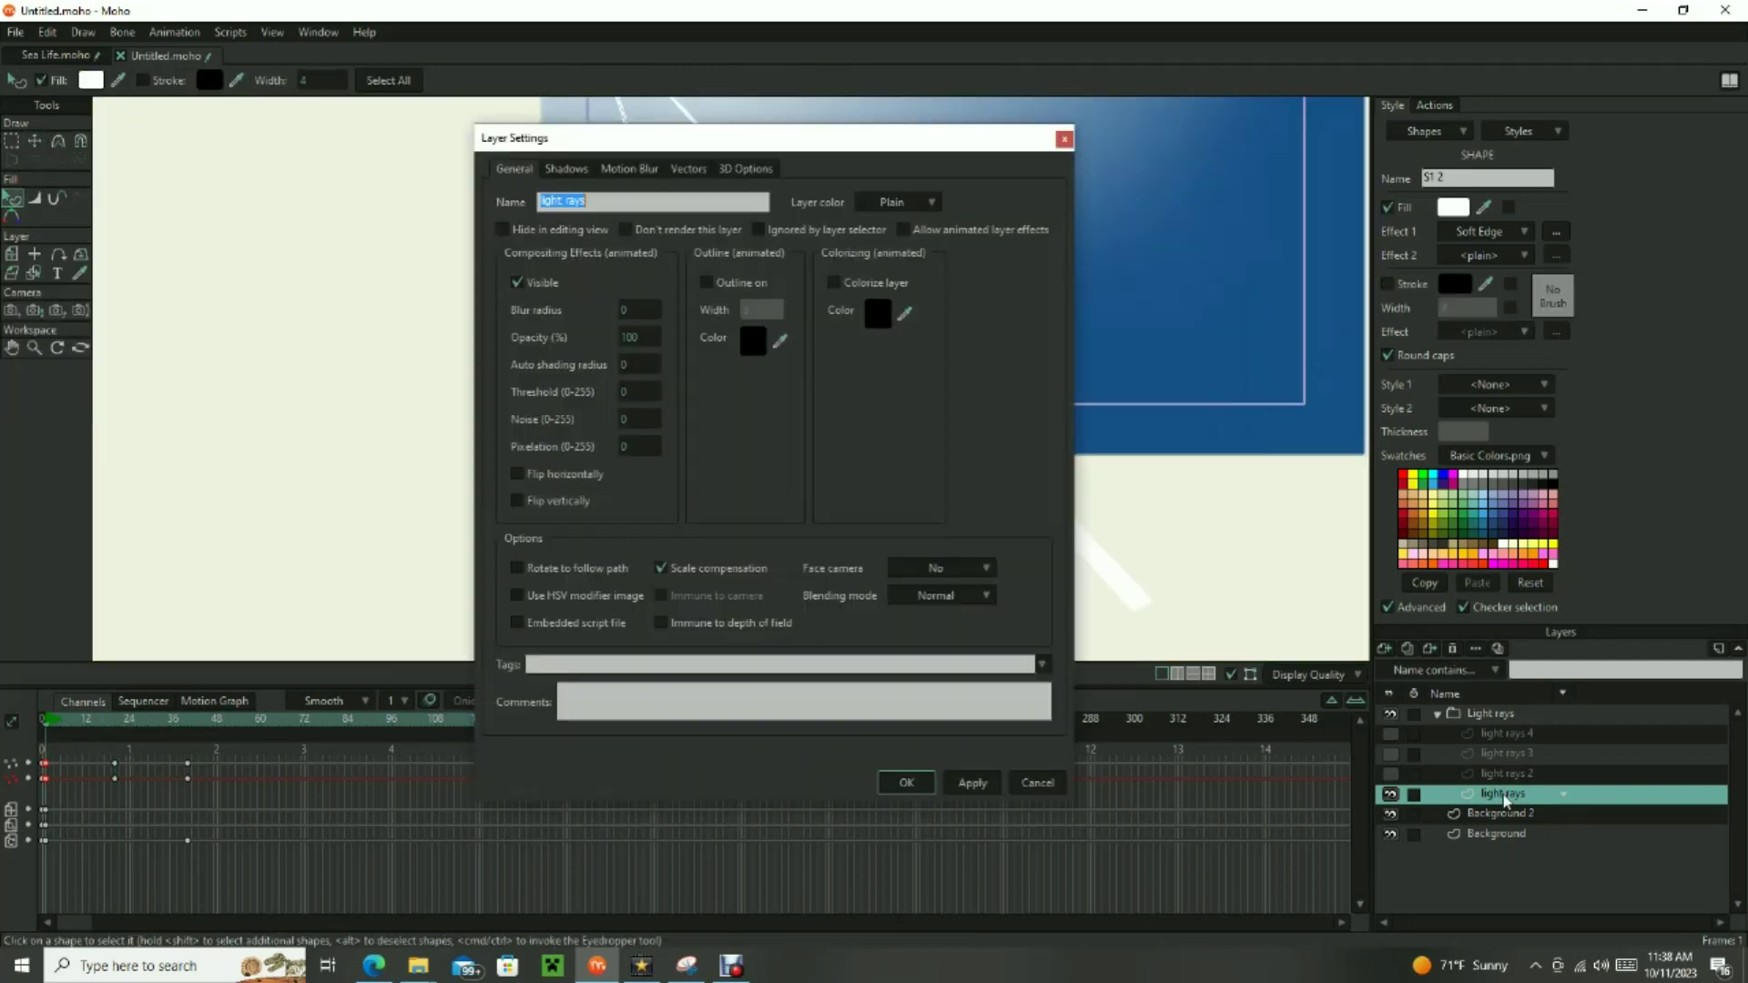
pyautogui.doubleClick(634, 337)
pyautogui.write('0')
pyautogui.press('Return')
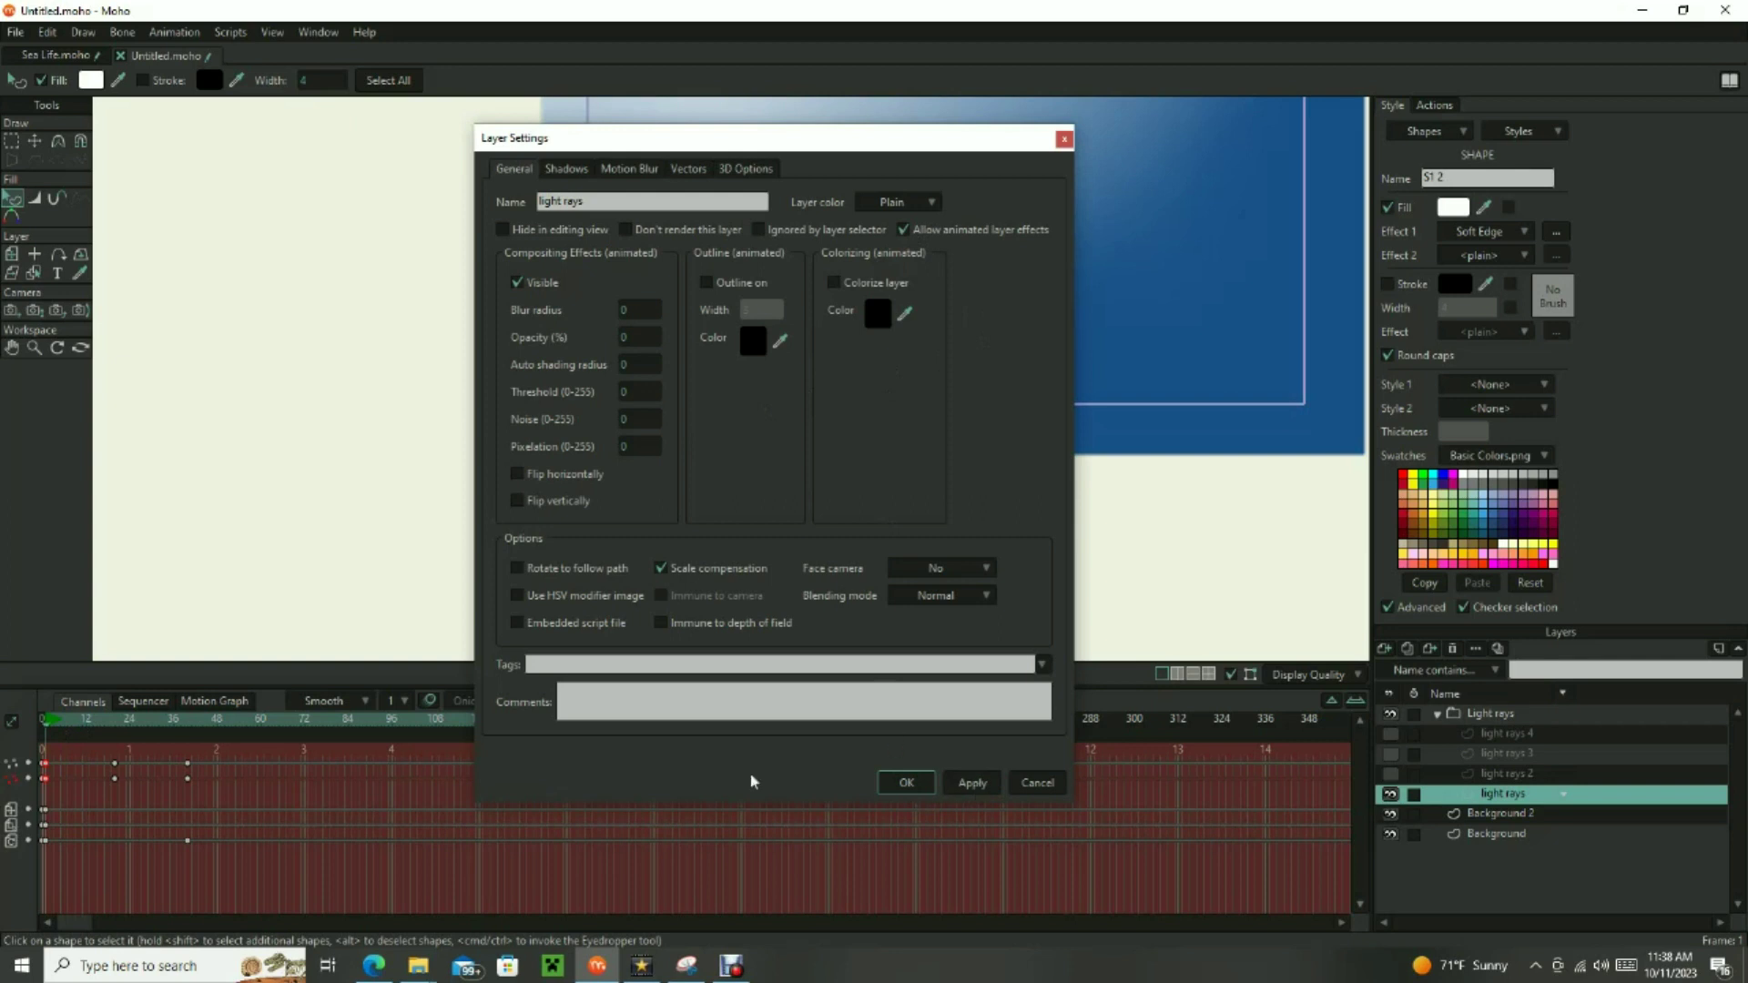
pyautogui.click(972, 783)
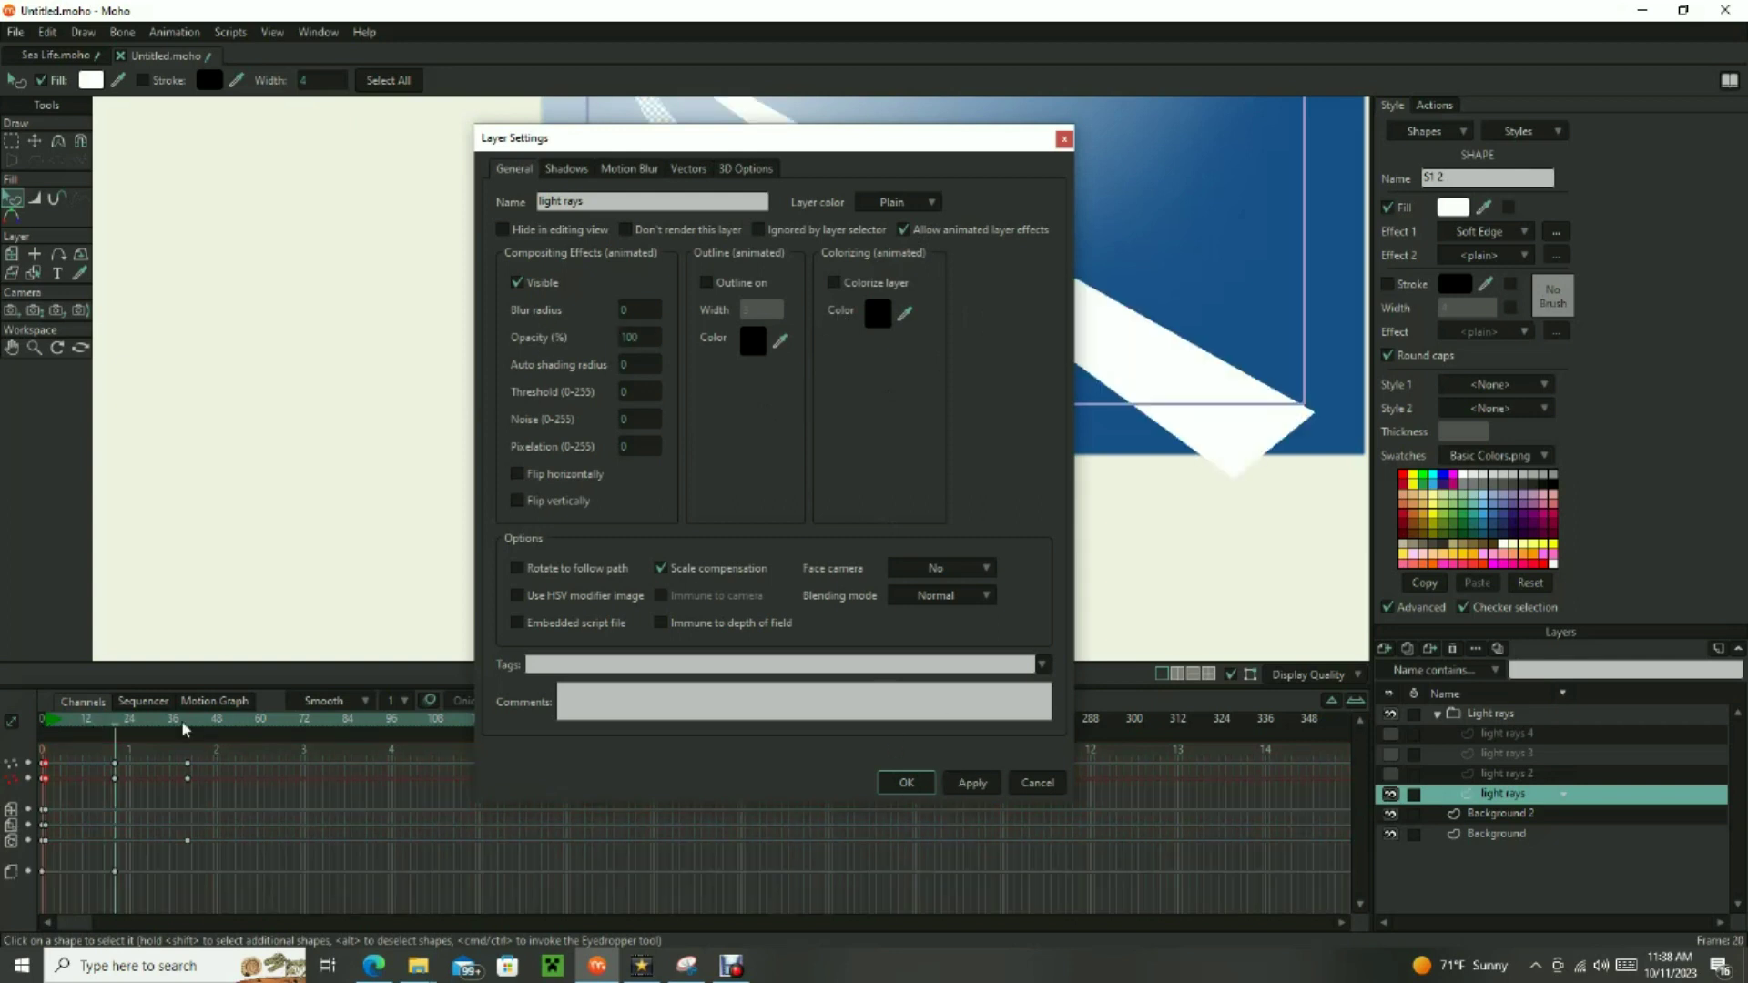
pyautogui.click(193, 733)
pyautogui.click(907, 783)
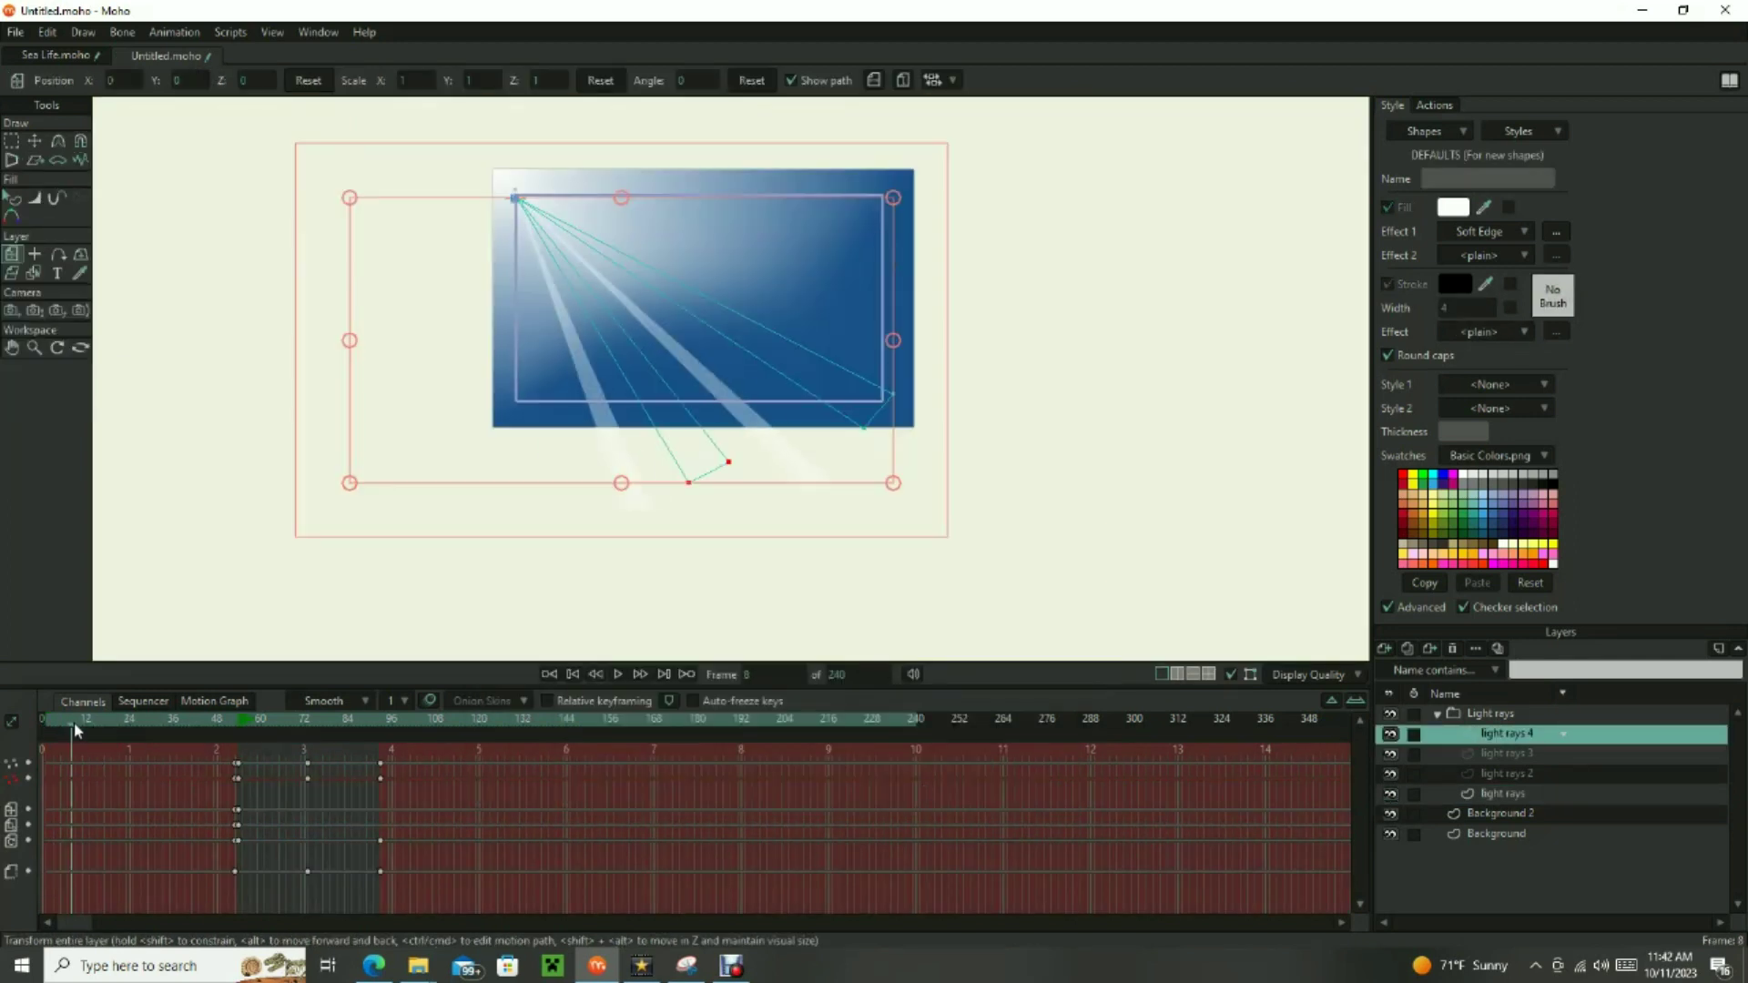
# Add a keyframe for the light rays layer at frame 41 and edit the options of the keys there.
pyautogui.moveTo(74, 723)
pyautogui.mouseDown()
pyautogui.moveTo(355, 724)
pyautogui.moveTo(73, 739)
pyautogui.mouseUp()
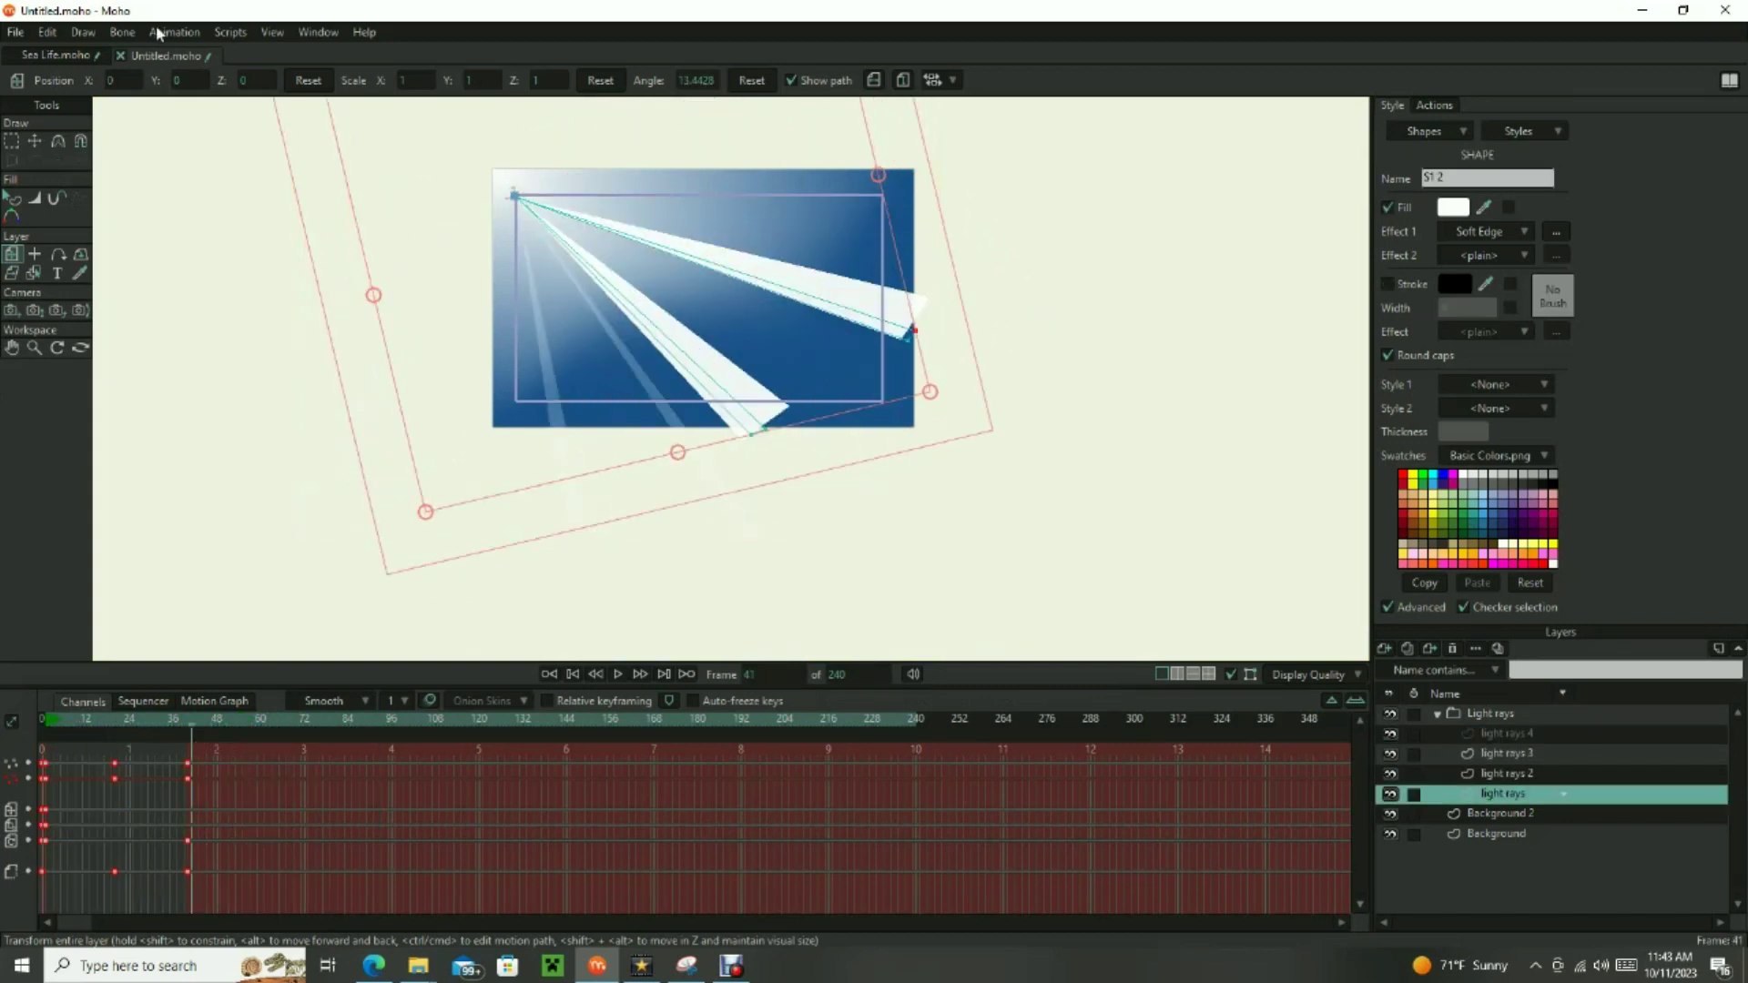
pyautogui.click(160, 30)
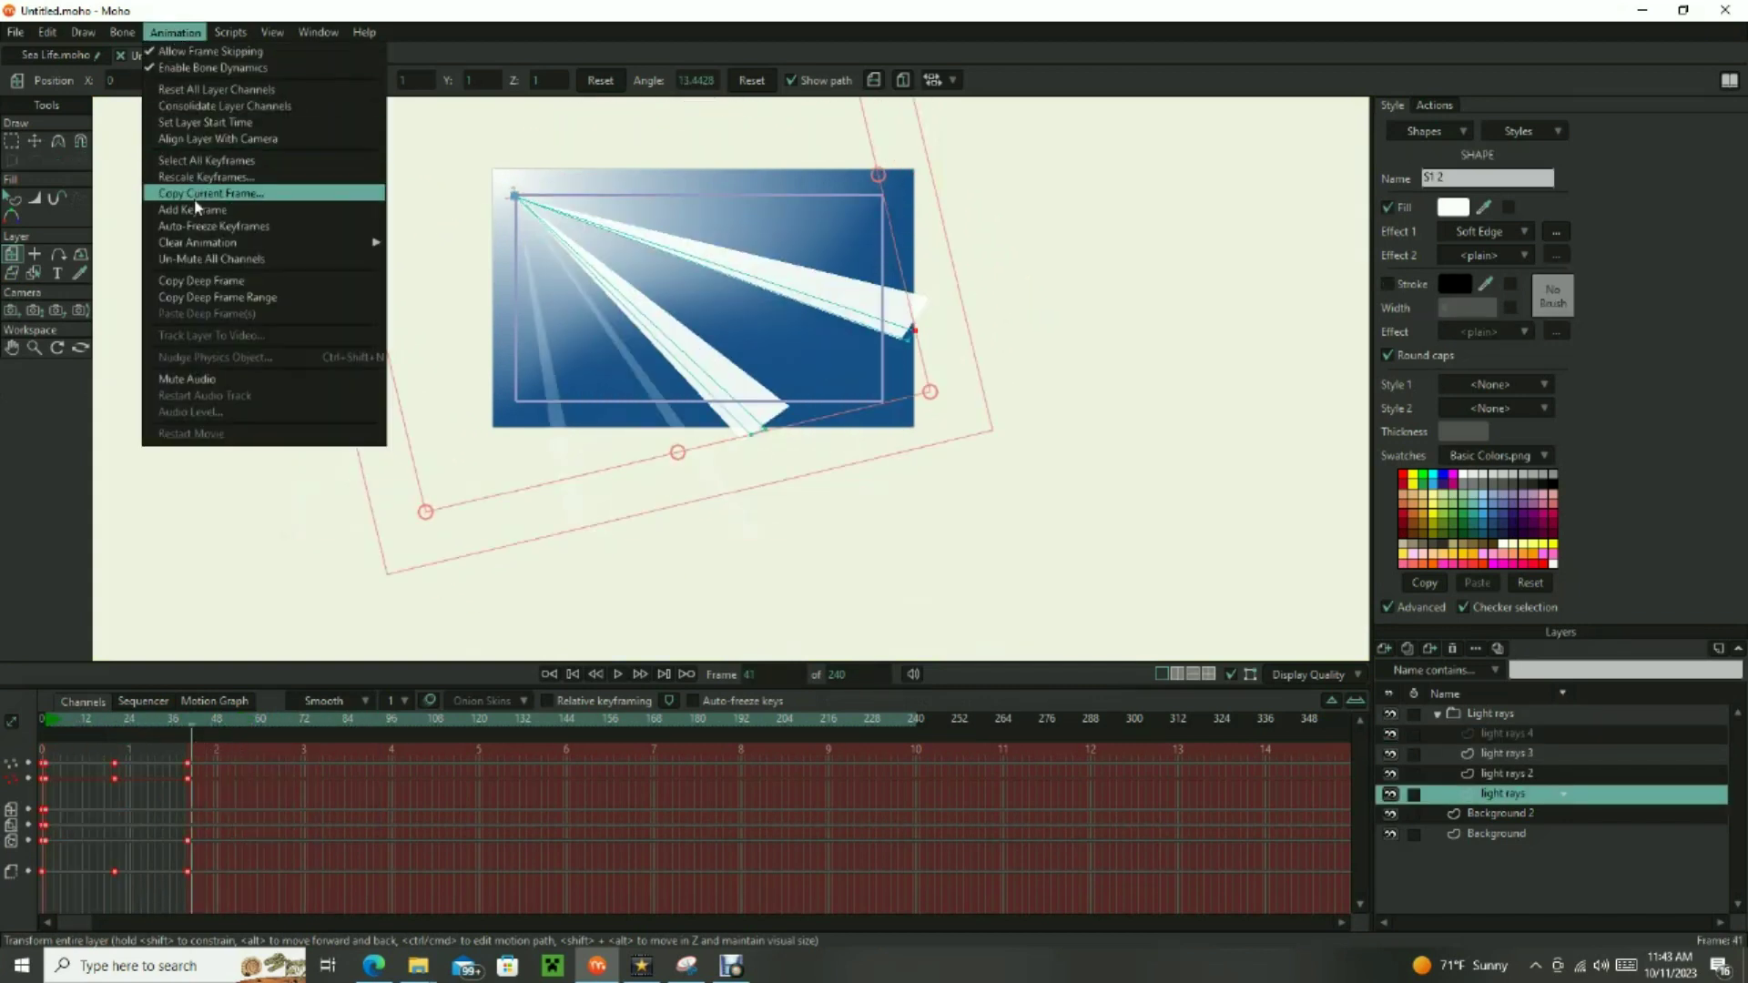
pyautogui.click(200, 211)
pyautogui.moveTo(209, 800); pyautogui.dragTo(194, 751)
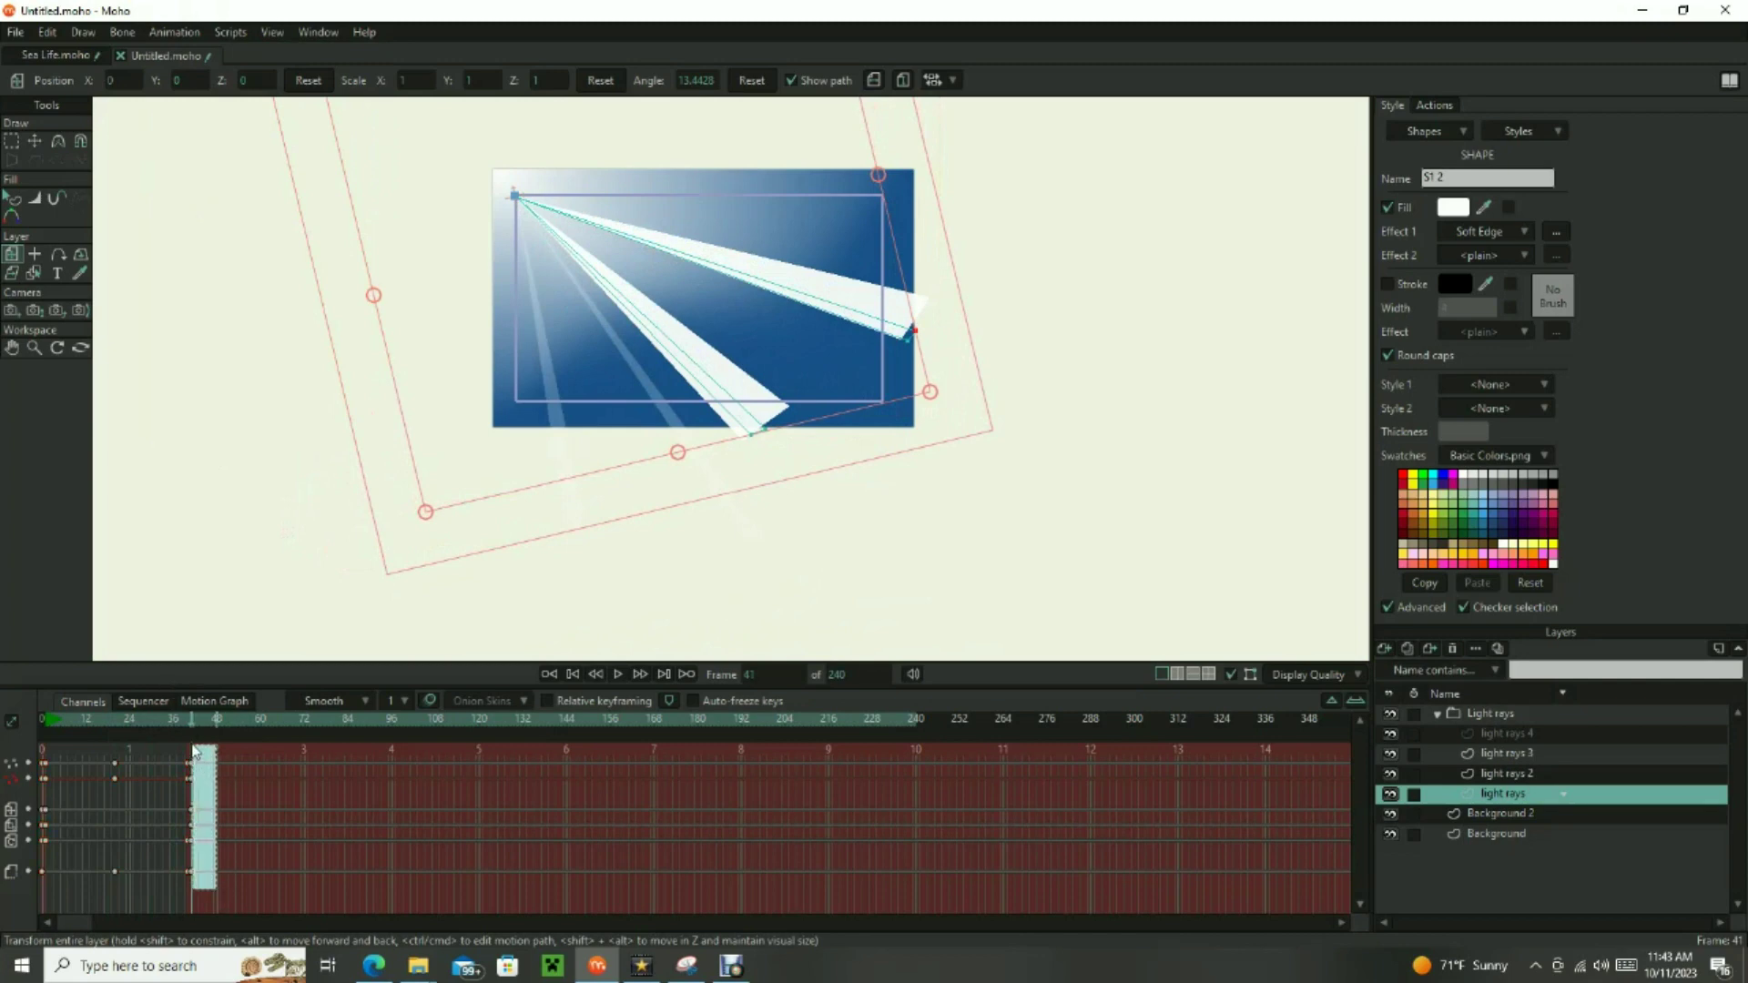
pyautogui.rightClick(194, 817)
pyautogui.click(233, 806)
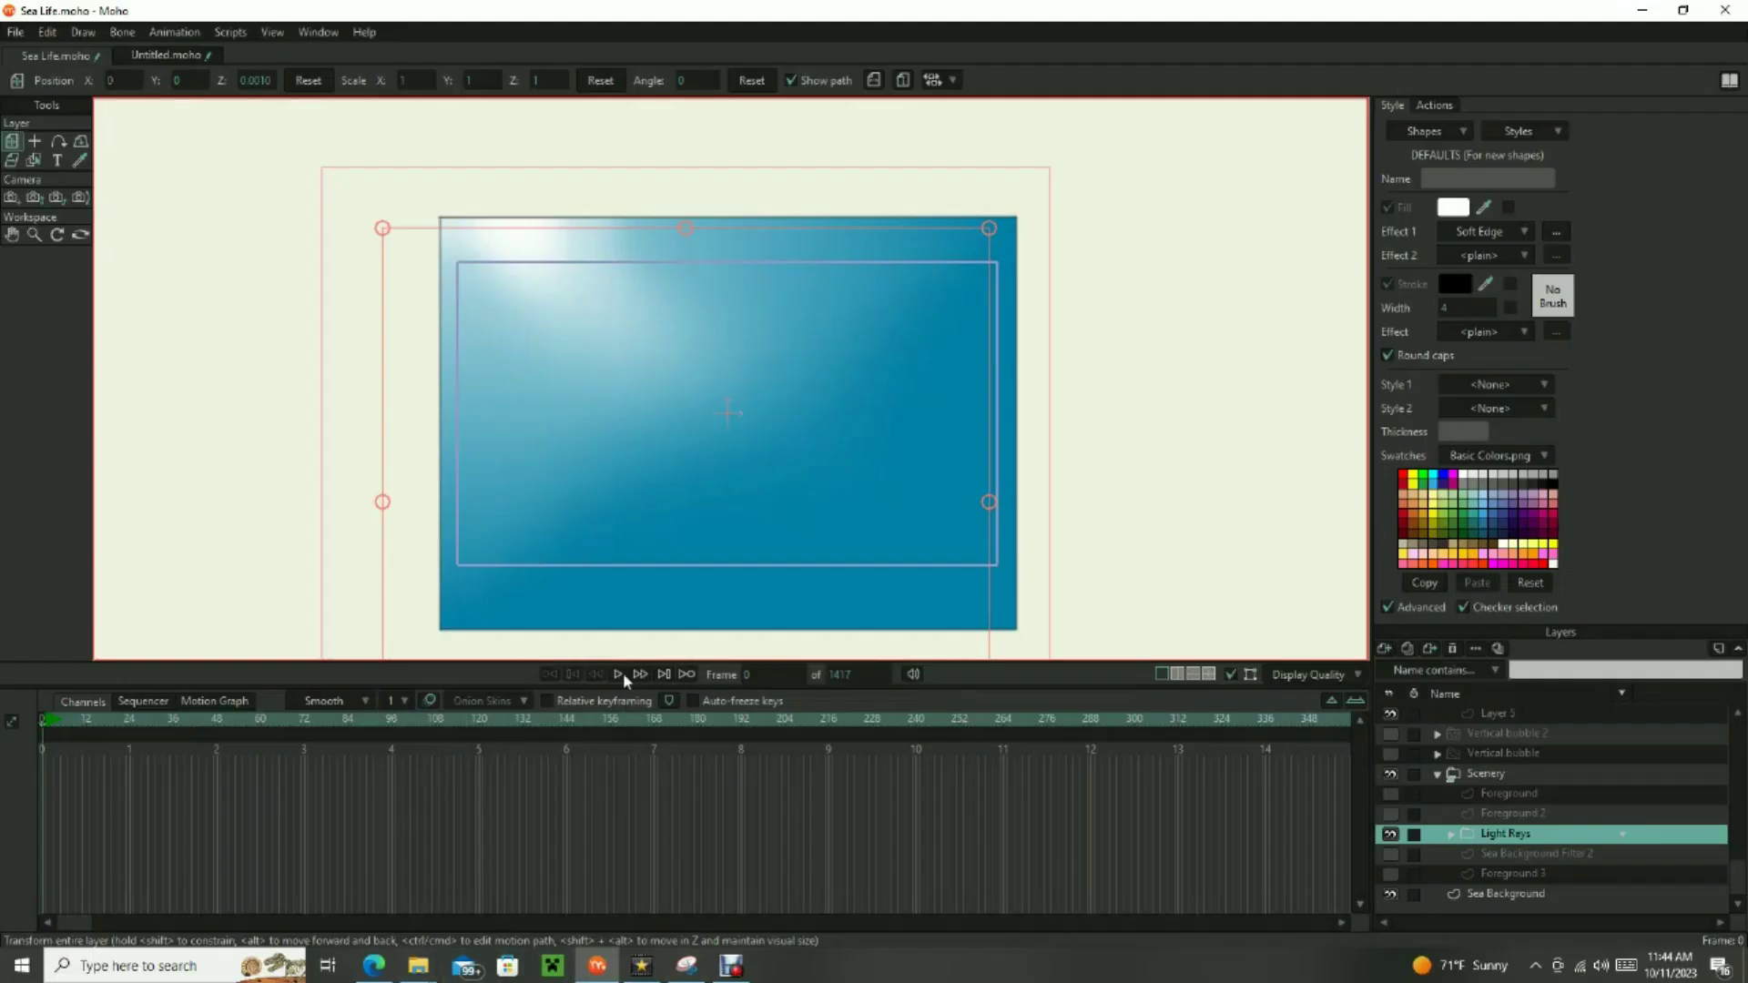
# Play back the Light Rays animation in the Sea Life document.
pyautogui.click(623, 672)
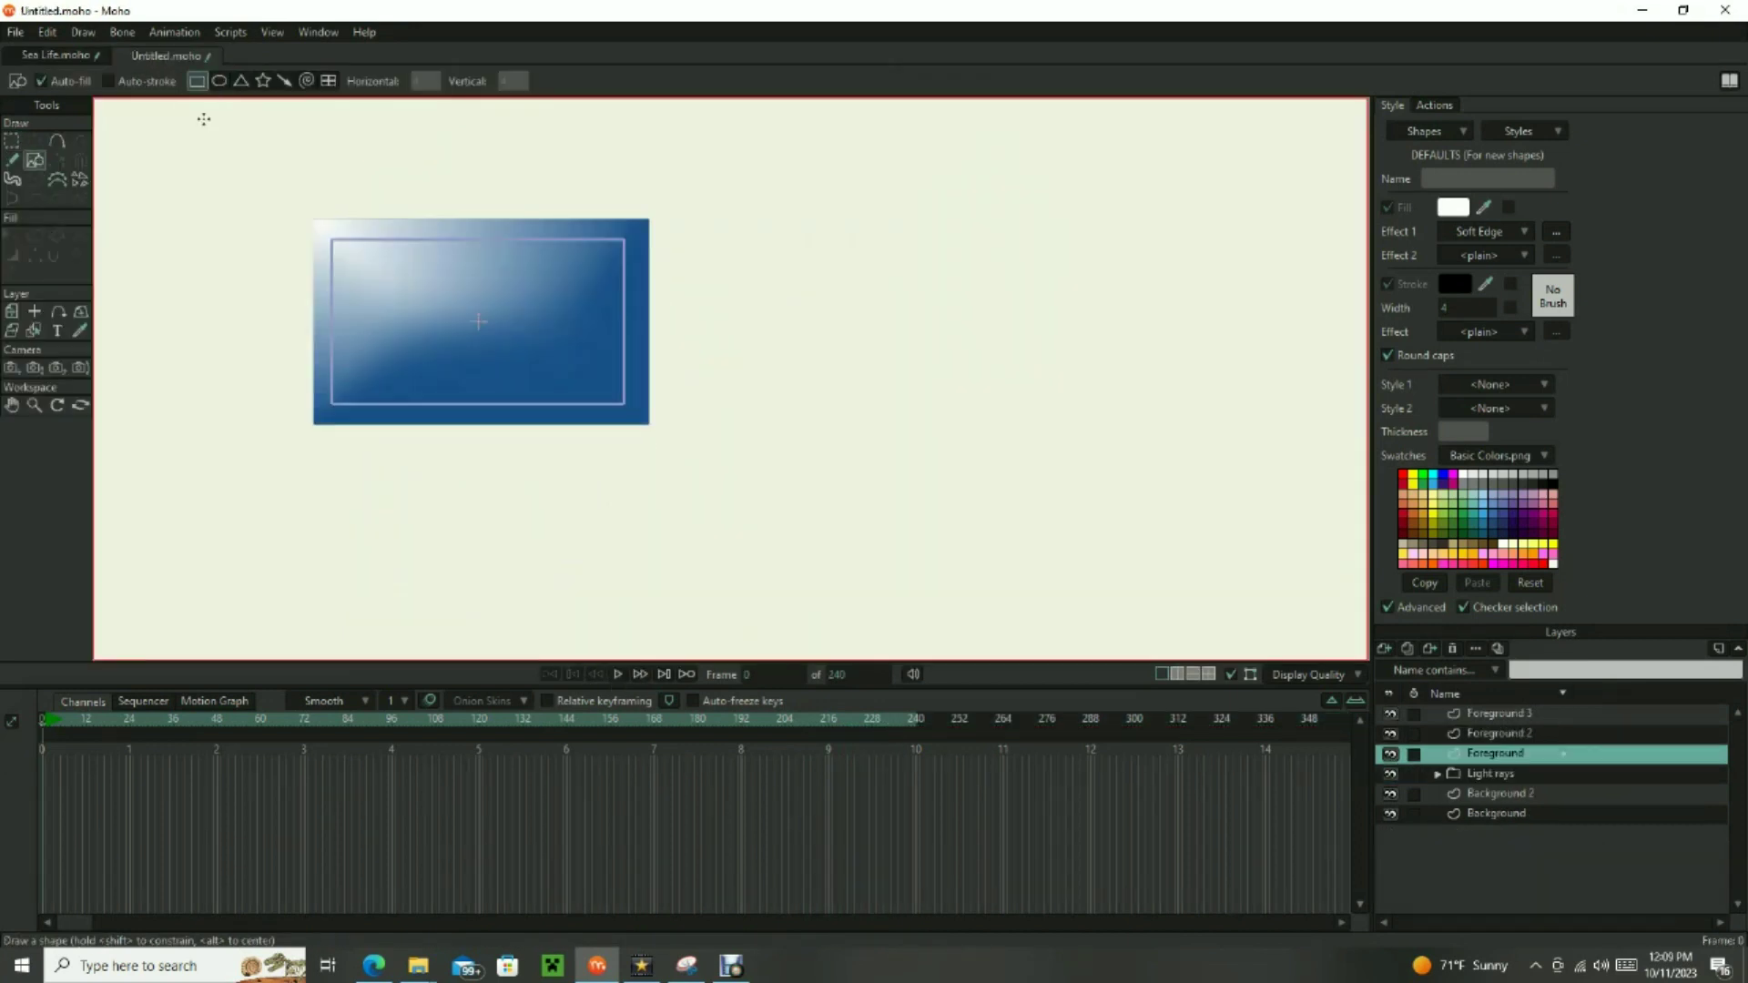
# Draw a white rectangle across the lower part of the scene in the Foreground layer and bend its upper edge into a hill.
pyautogui.moveTo(254, 351); pyautogui.dragTo(702, 487)
pyautogui.press('a')
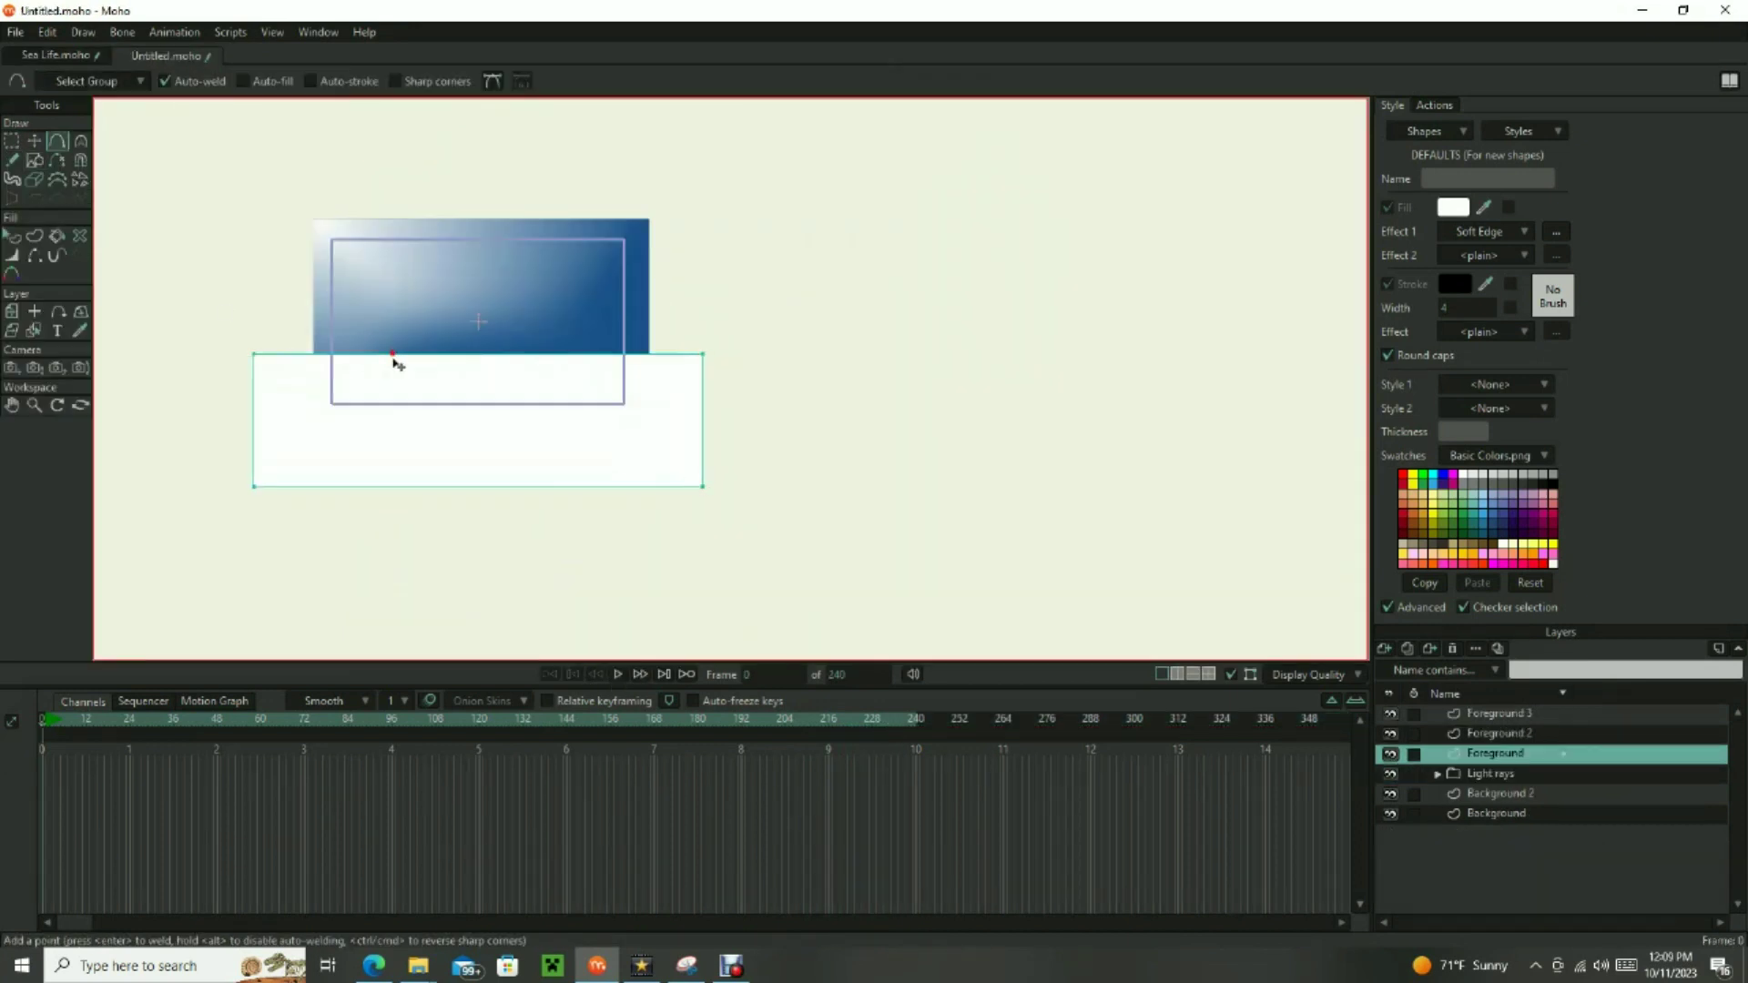
pyautogui.moveTo(394, 353); pyautogui.dragTo(399, 326)
pyautogui.moveTo(255, 351); pyautogui.dragTo(265, 376)
pyautogui.press('t')
pyautogui.moveTo(637, 351)
pyautogui.mouseDown()
pyautogui.moveTo(659, 418)
pyautogui.moveTo(717, 402)
pyautogui.mouseUp()
pyautogui.press('g')
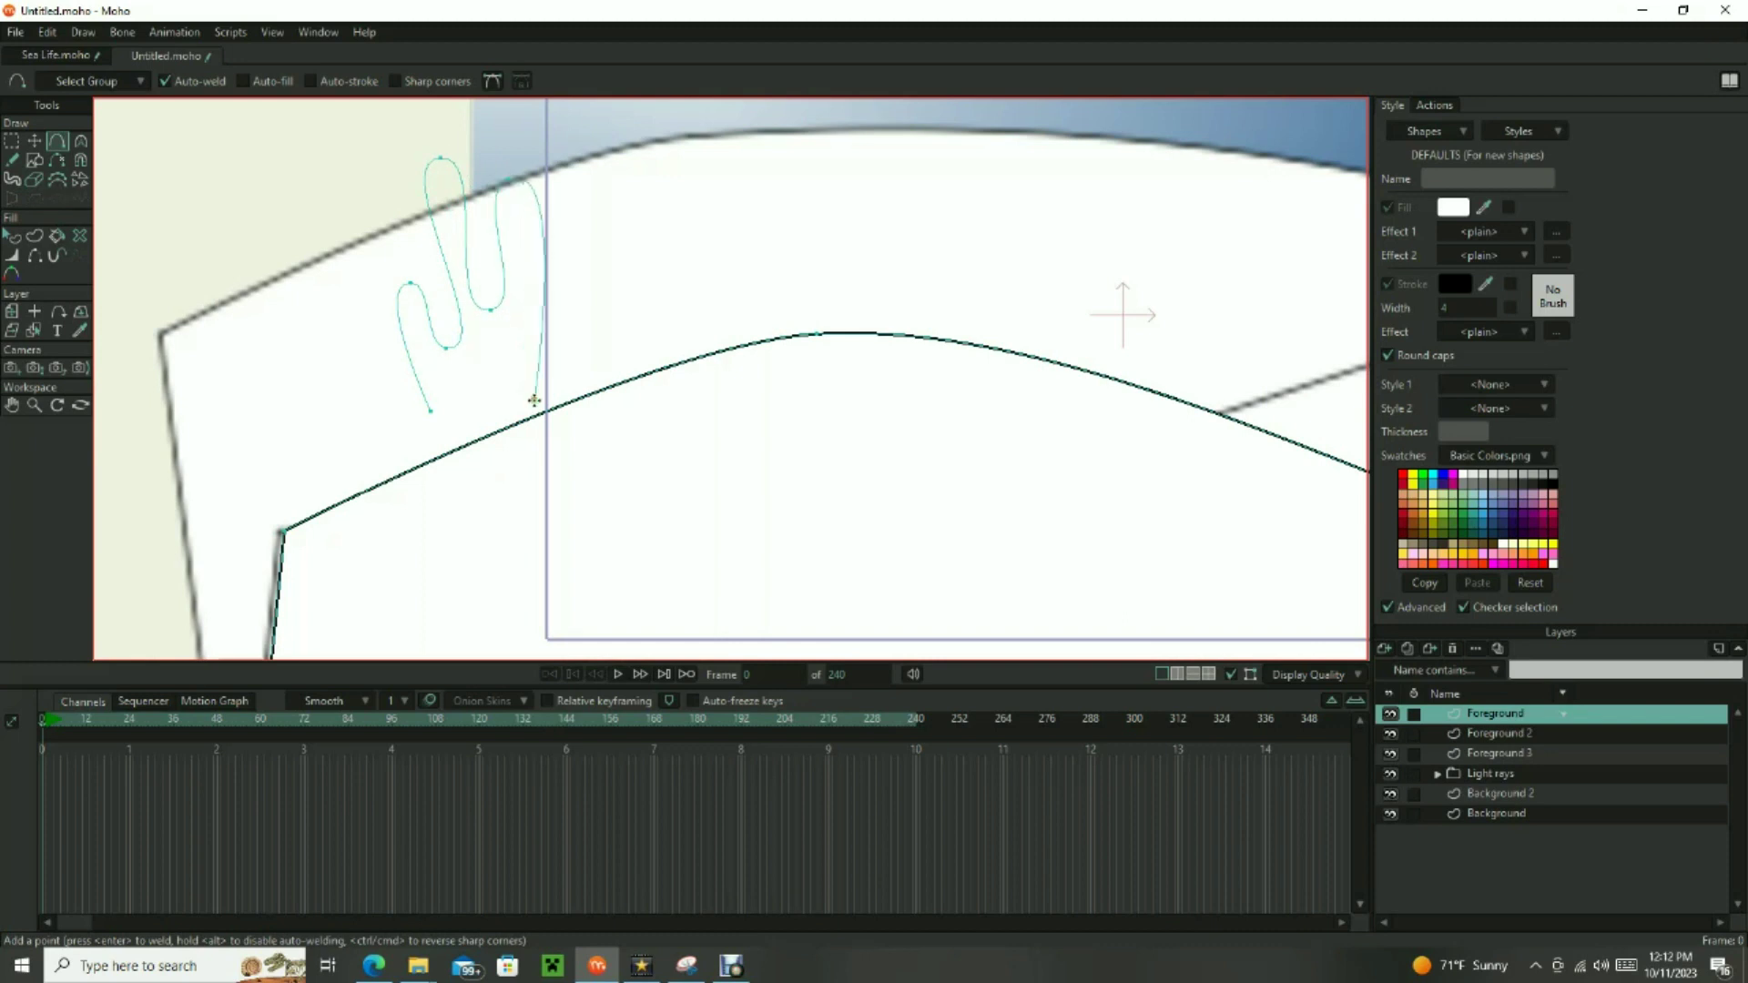
# Close the three-fingered coral outline in the Foreground layer, add a point to its middle finger and smooth its curves.
pyautogui.moveTo(534, 401); pyautogui.dragTo(430, 410)
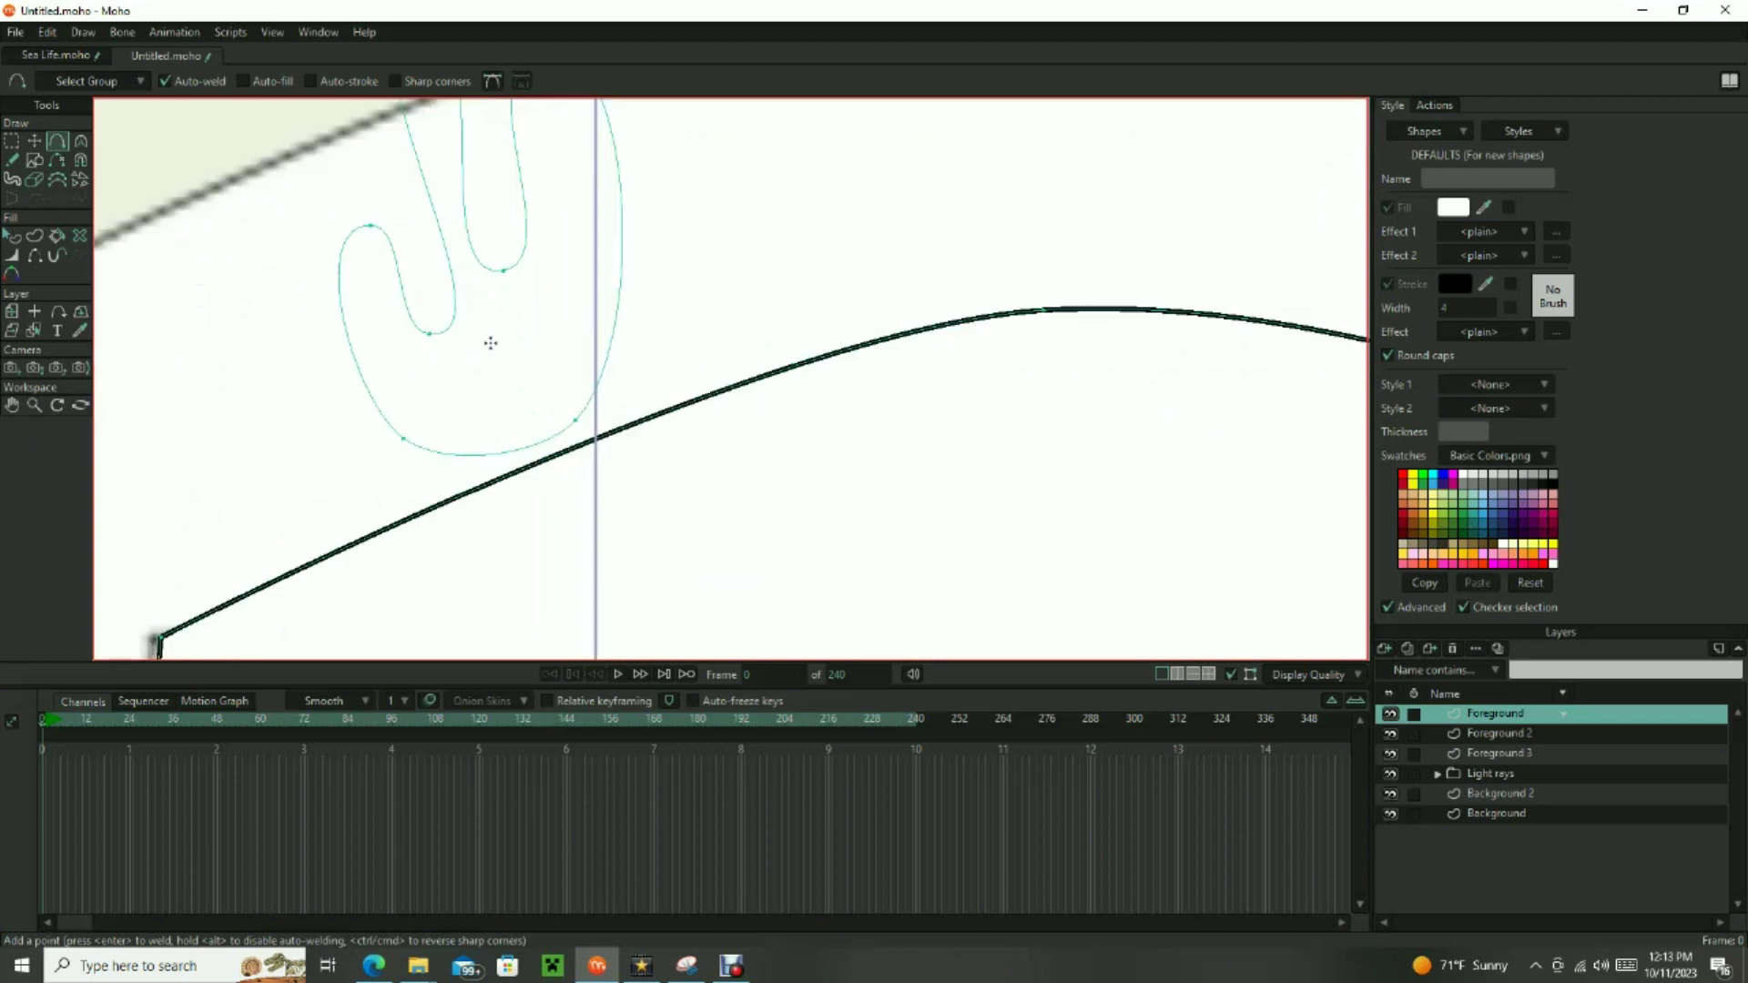
pyautogui.moveTo(491, 343); pyautogui.dragTo(446, 468)
pyautogui.press('c')
pyautogui.moveTo(623, 343); pyautogui.dragTo(904, 350)
pyautogui.click(876, 155)
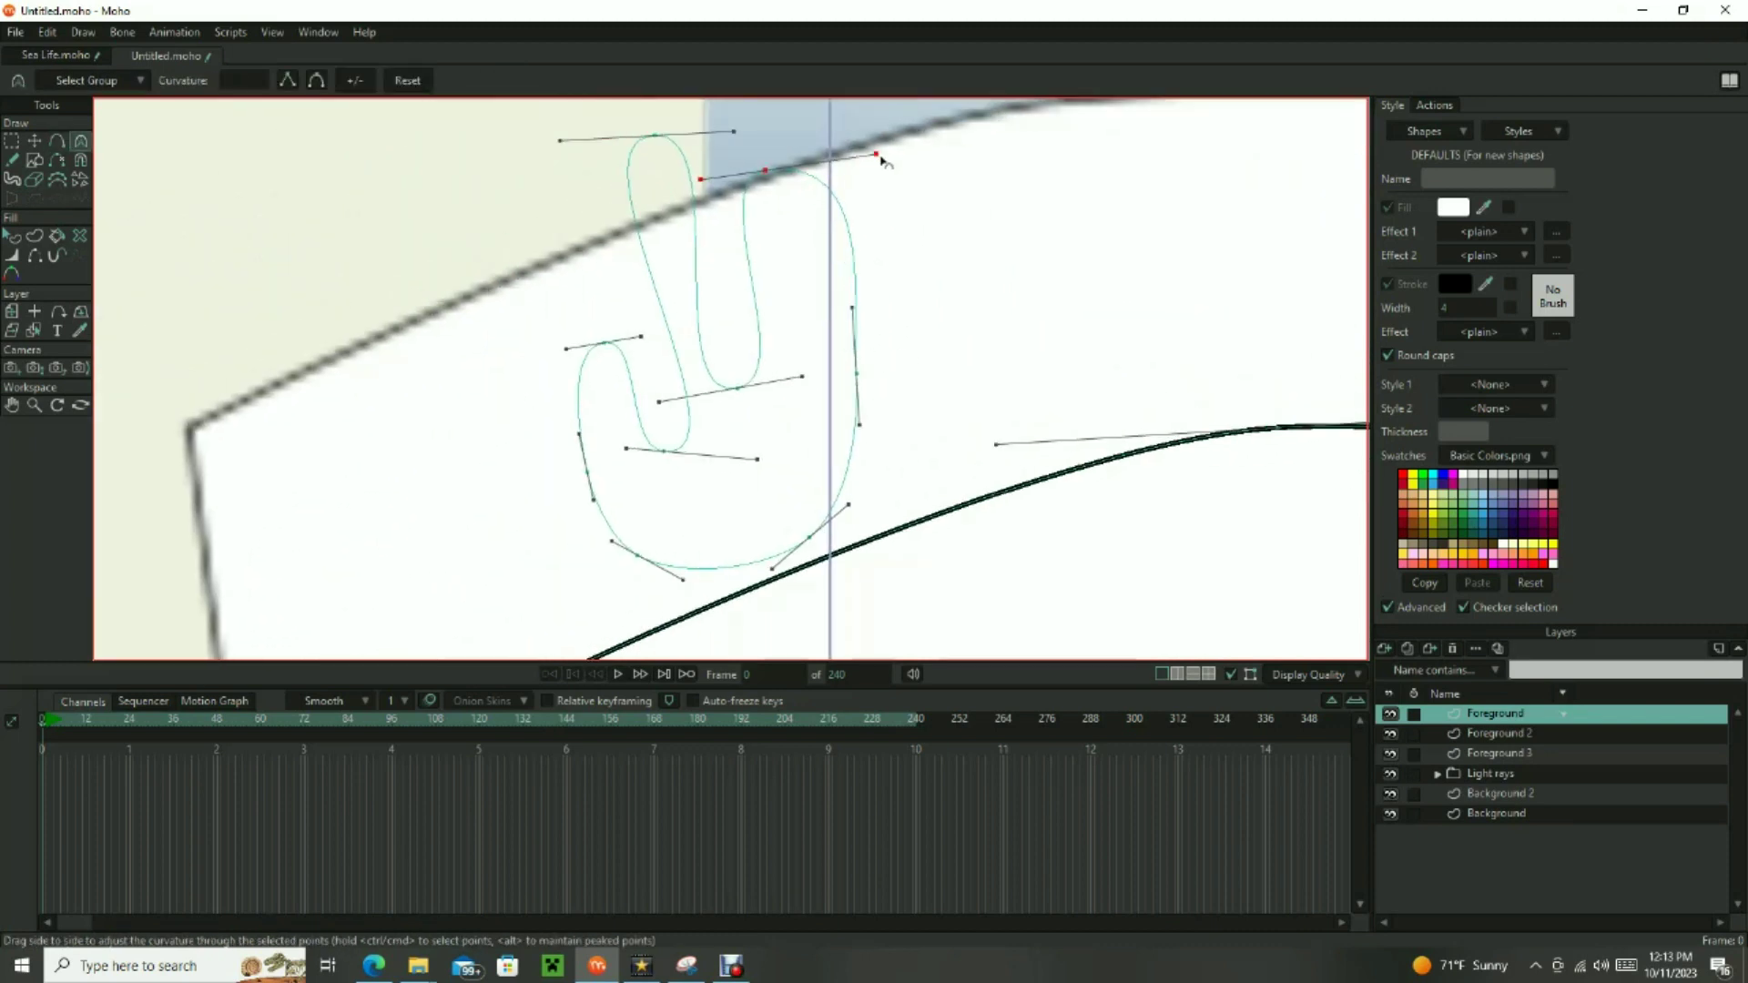
pyautogui.press('a')
pyautogui.click(662, 308)
pyautogui.press('c')
pyautogui.moveTo(669, 369); pyautogui.dragTo(664, 374)
# Create a fill-only shape from the coral outline and color it mustard yellow C2BA33.
pyautogui.scroll(-4, 637, 365)
pyautogui.press('q')
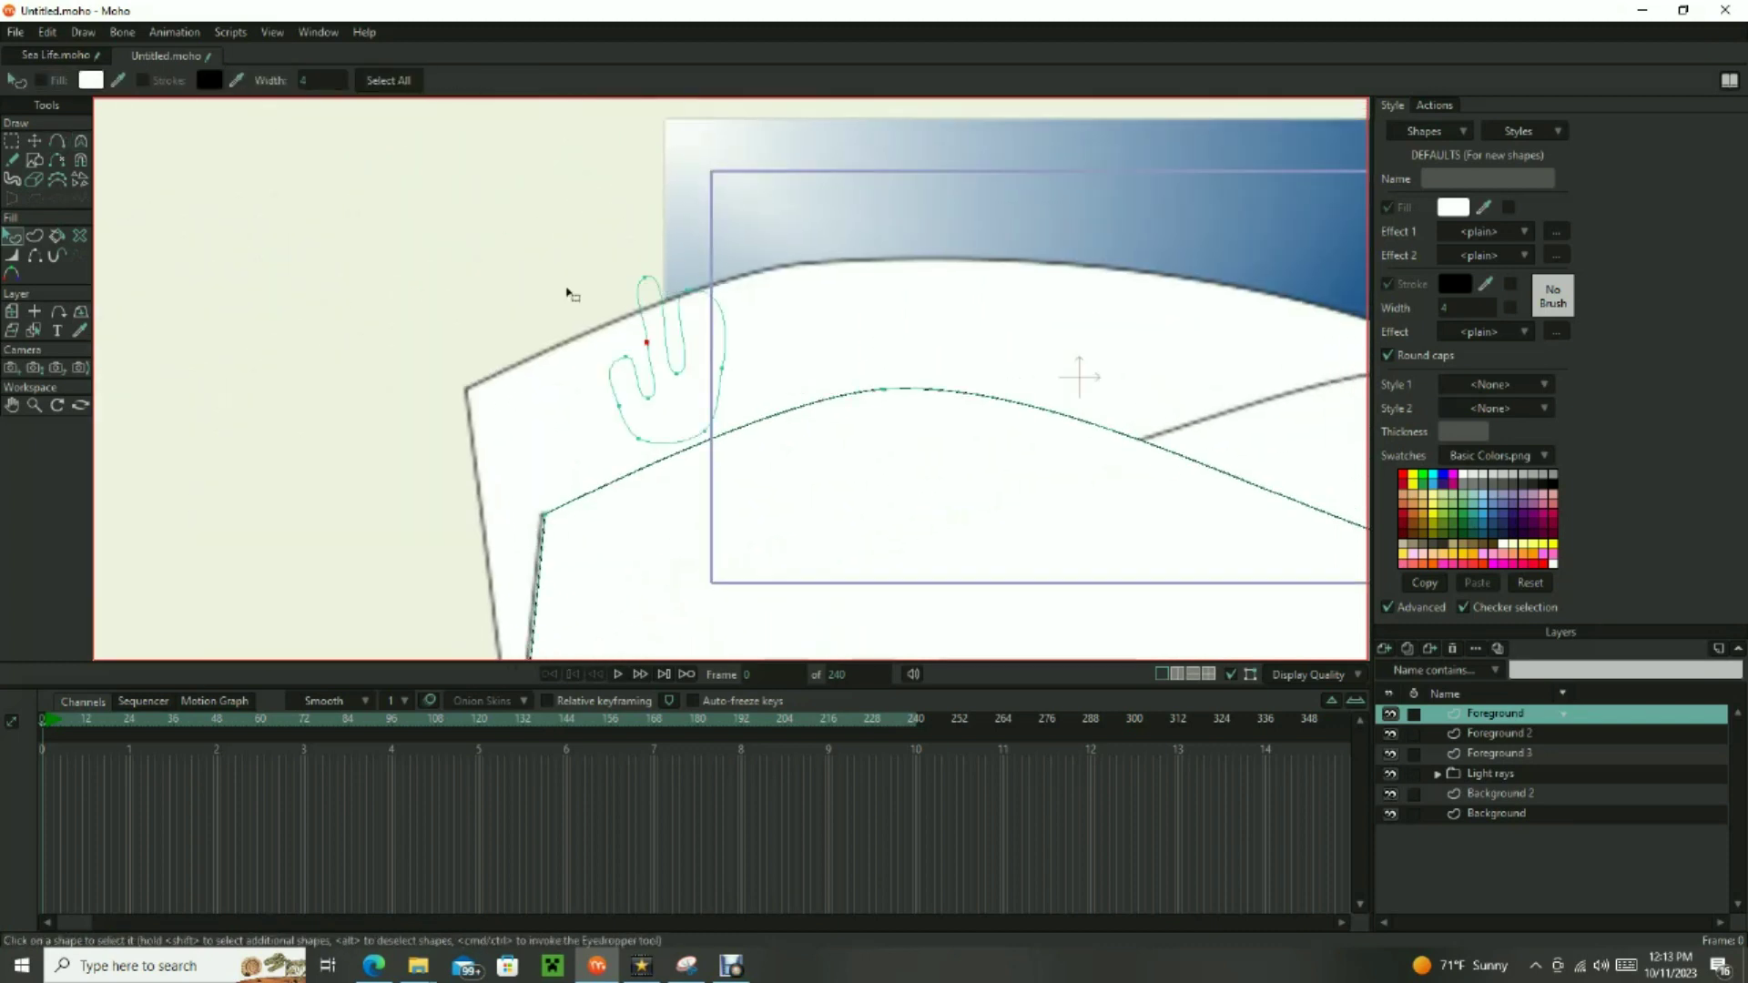
pyautogui.press('g')
pyautogui.press('u')
pyautogui.click(202, 80)
pyautogui.scroll(3, 616, 367)
pyautogui.click(1455, 209)
pyautogui.click(1045, 343)
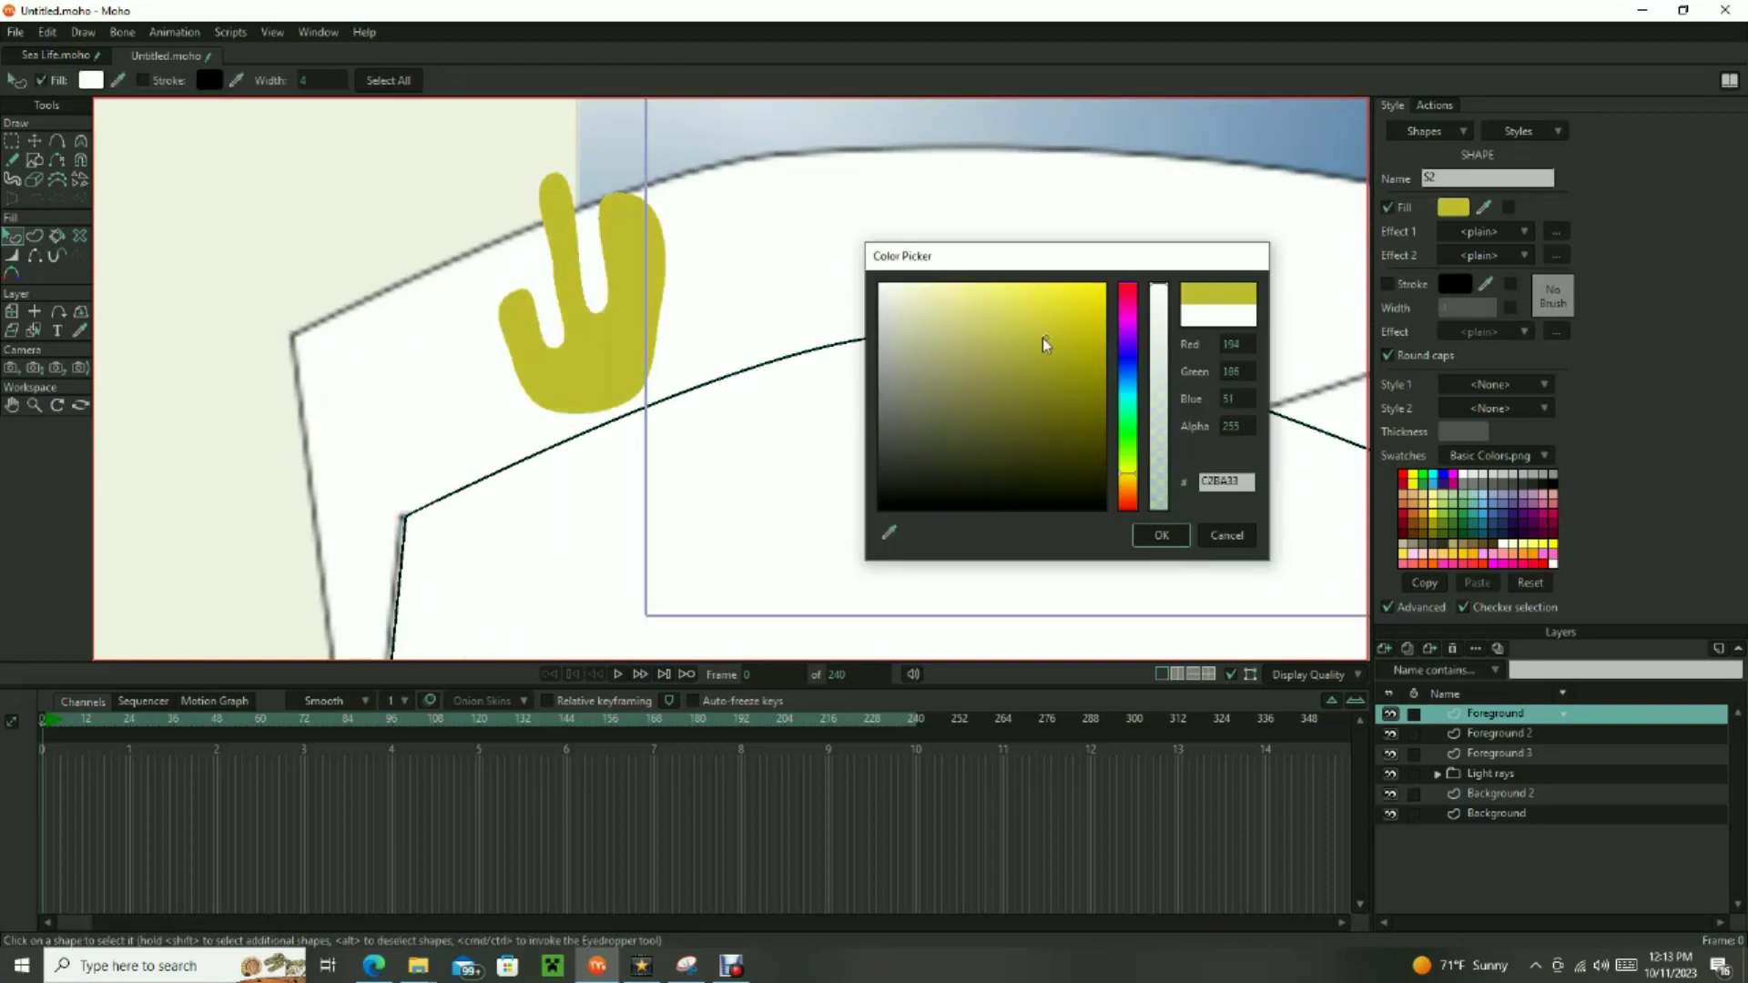
pyautogui.click(1163, 534)
# Duplicate the coral three times and place the copies along the Foreground hill's ridge, adjusting their size and tilt.
pyautogui.scroll(-3, 1035, 484)
pyautogui.press('g')
pyautogui.moveTo(750, 218); pyautogui.dragTo(1035, 485)
pyautogui.press('t')
pyautogui.scroll(-3, 730, 379)
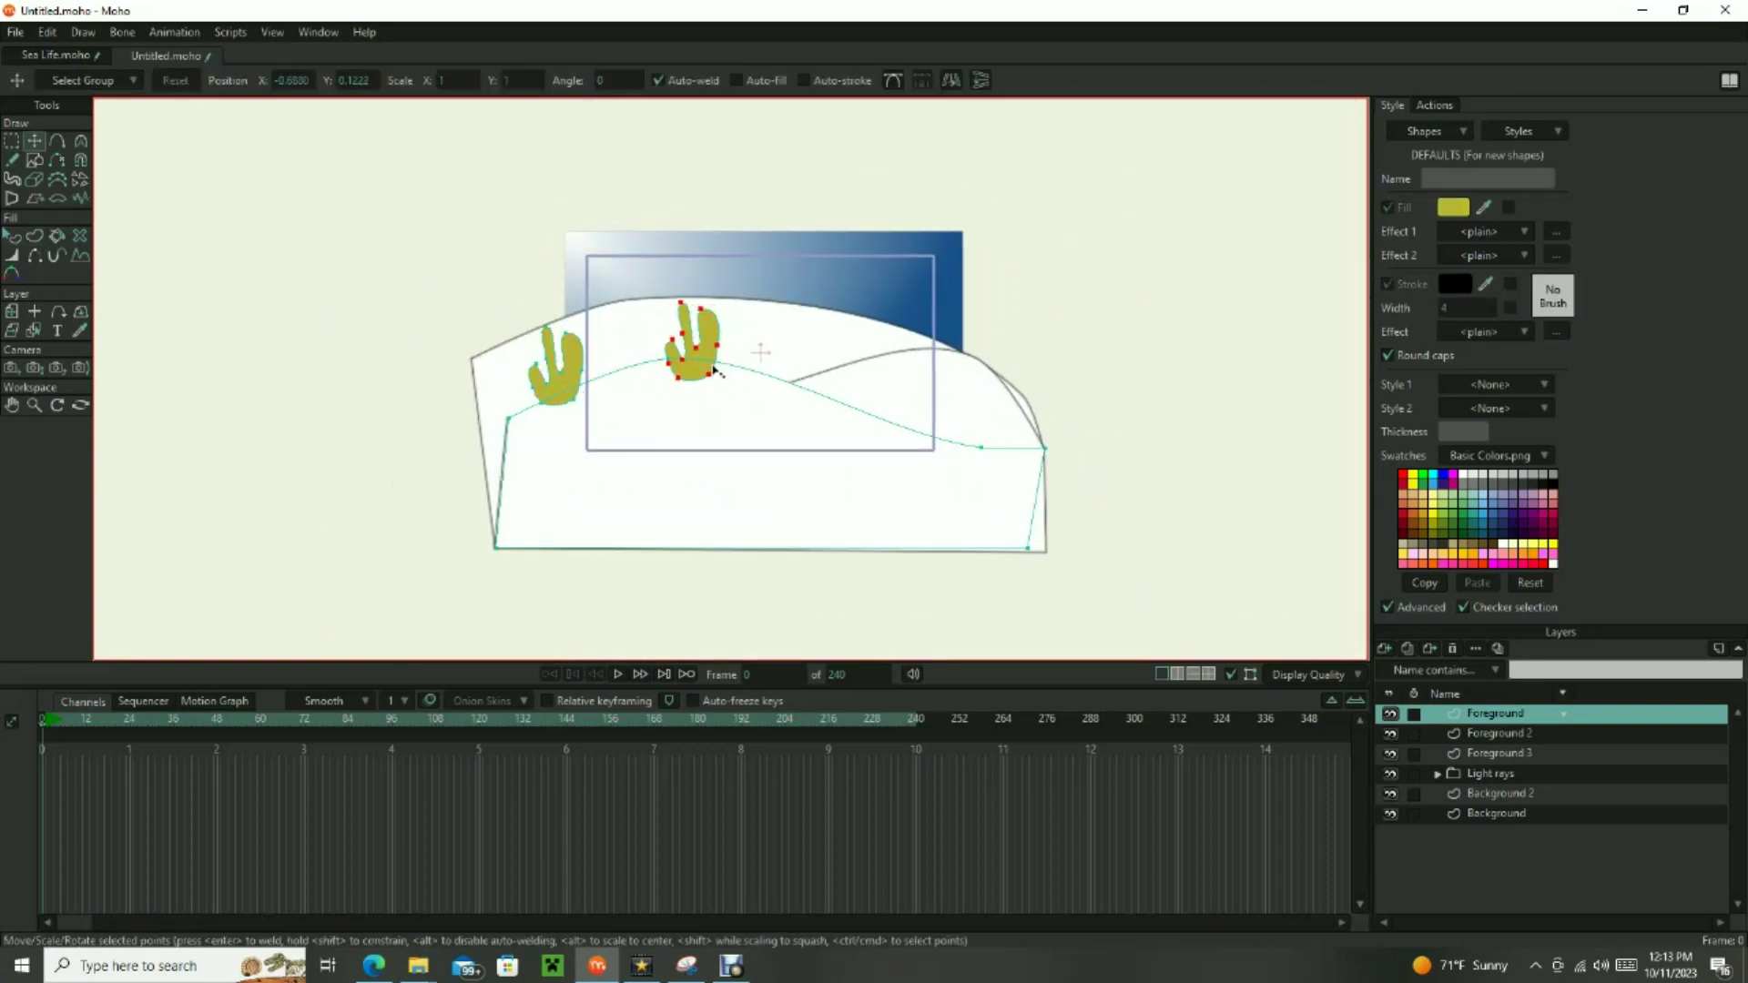
pyautogui.scroll(4, 874, 420)
pyautogui.hotkey('ctrl', 'c')
pyautogui.hotkey('ctrl', 'v')
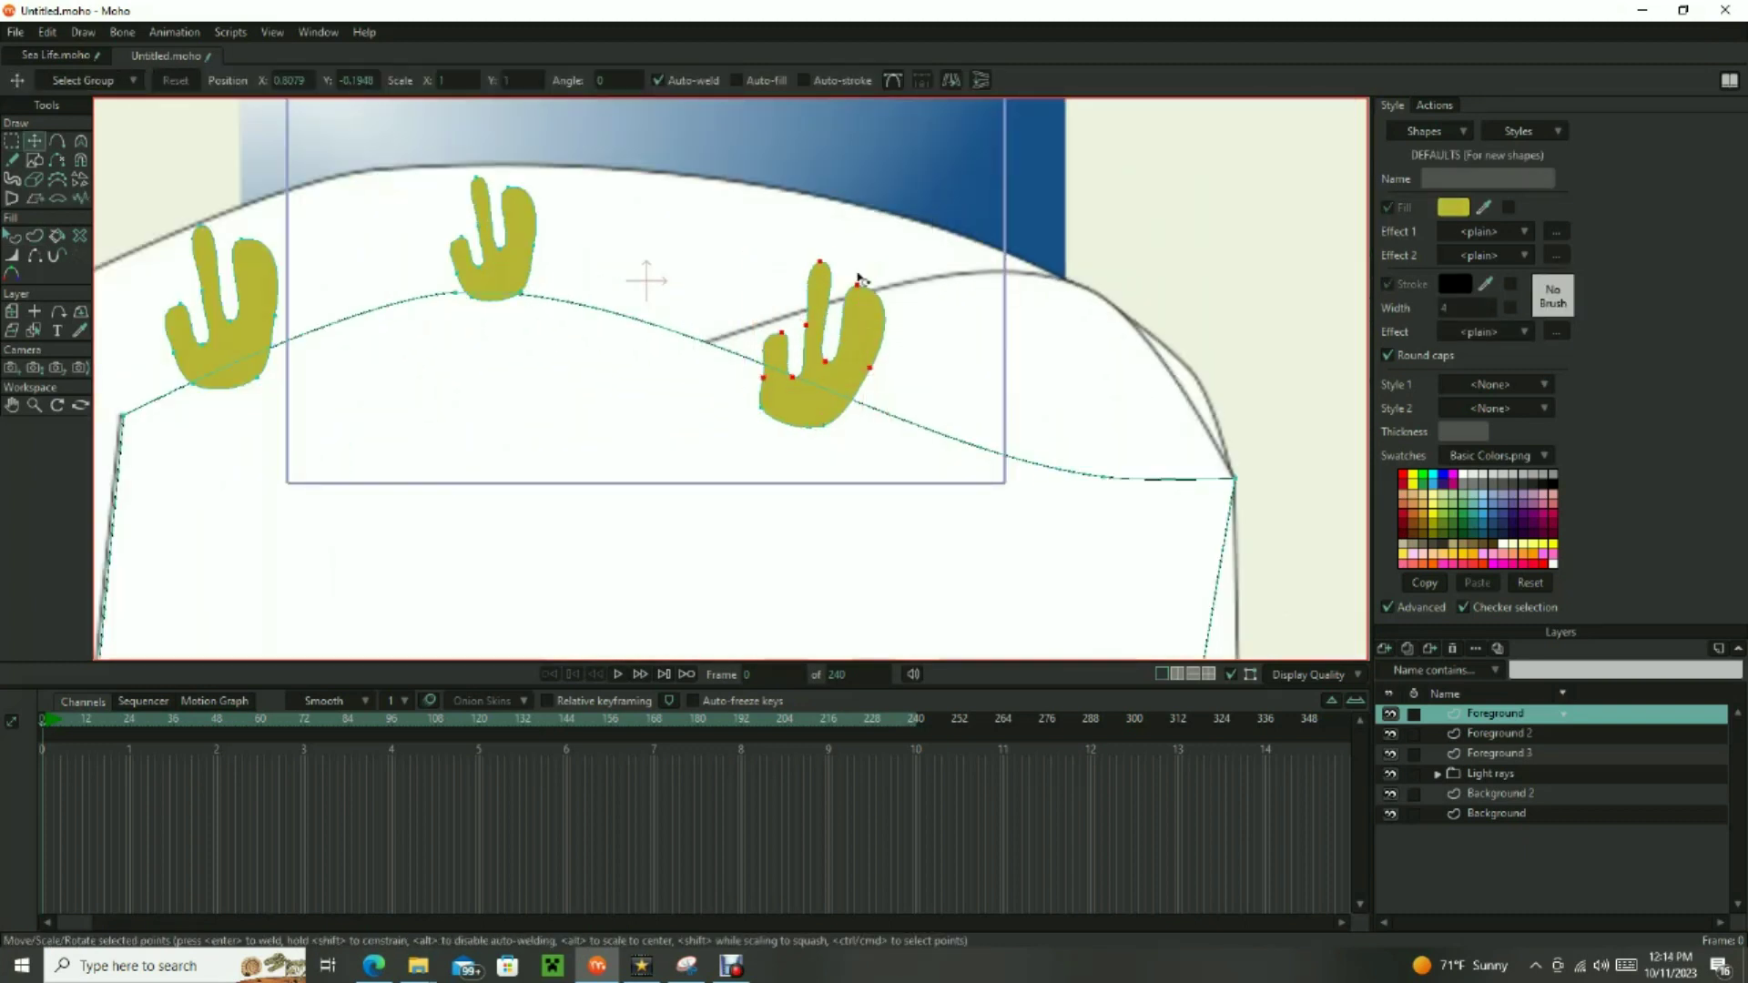
pyautogui.scroll(-5, 821, 341)
pyautogui.moveTo(843, 364); pyautogui.dragTo(810, 373)
pyautogui.moveTo(800, 370); pyautogui.dragTo(920, 397)
pyautogui.scroll(2, 772, 244)
# Try to copy the Foreground layer's corals together into Foreground 2.
pyautogui.press('g')
pyautogui.moveTo(393, 237); pyautogui.dragTo(1024, 496)
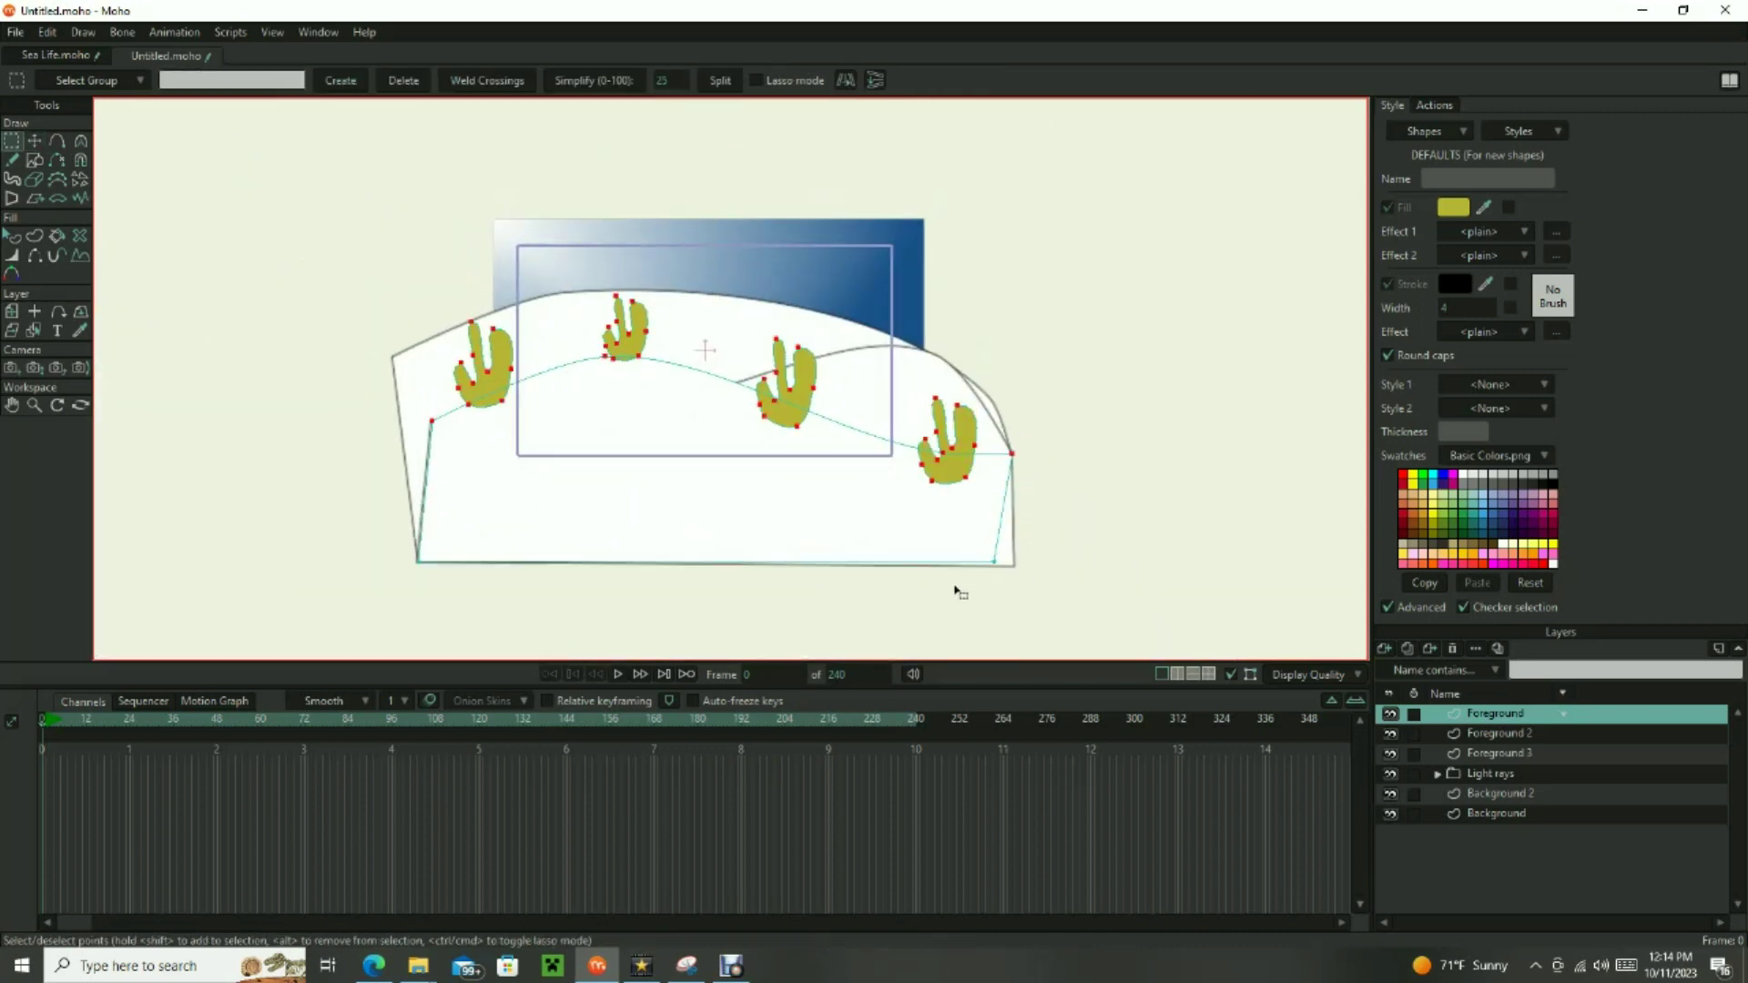
pyautogui.hotkey('ctrl', 'c')
pyautogui.click(1499, 733)
pyautogui.hotkey('ctrl', 'v')
pyautogui.hotkey('ctrl', 'z')
pyautogui.click(1517, 753)
pyautogui.scroll(4, 488, 372)
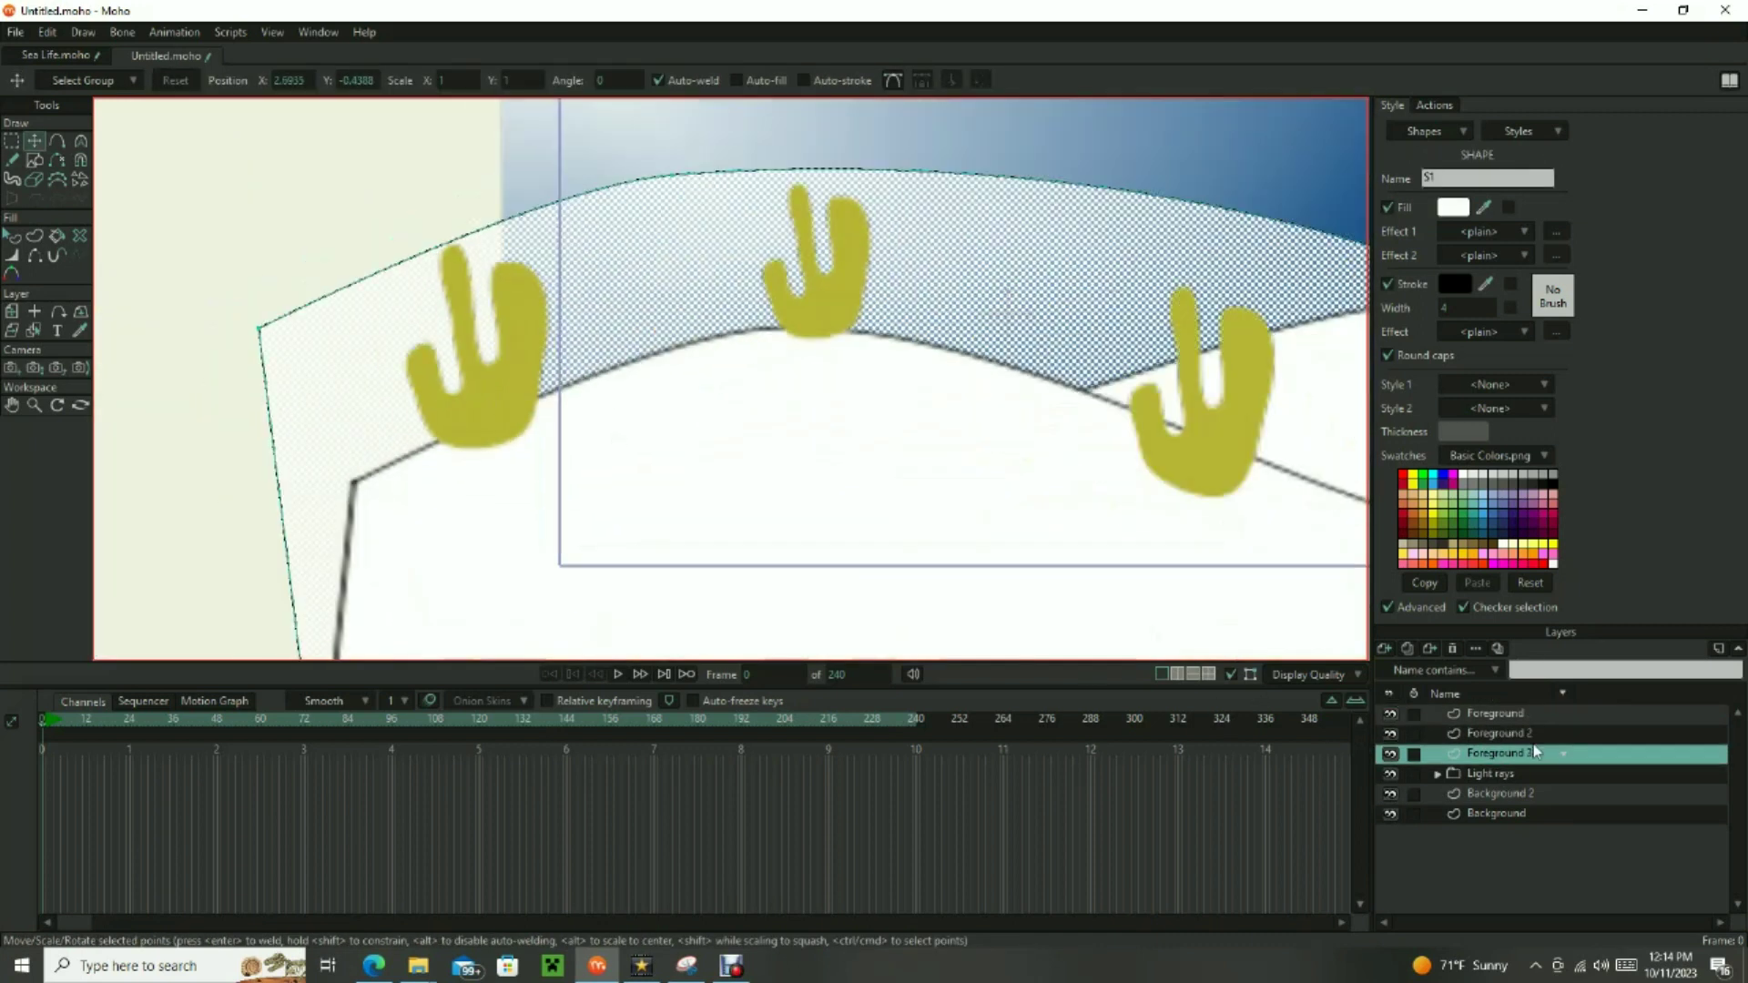
# Copy a single coral from Foreground into Foreground 2 and place it, made smaller, near the left of the hill ridge.
pyautogui.click(1495, 713)
pyautogui.press('q')
pyautogui.click(422, 331)
pyautogui.click(1498, 733)
pyautogui.scroll(-3, 863, 377)
pyautogui.scroll(2, 966, 305)
pyautogui.hotkey('ctrl', 'v')
pyautogui.moveTo(514, 379); pyautogui.dragTo(664, 421)
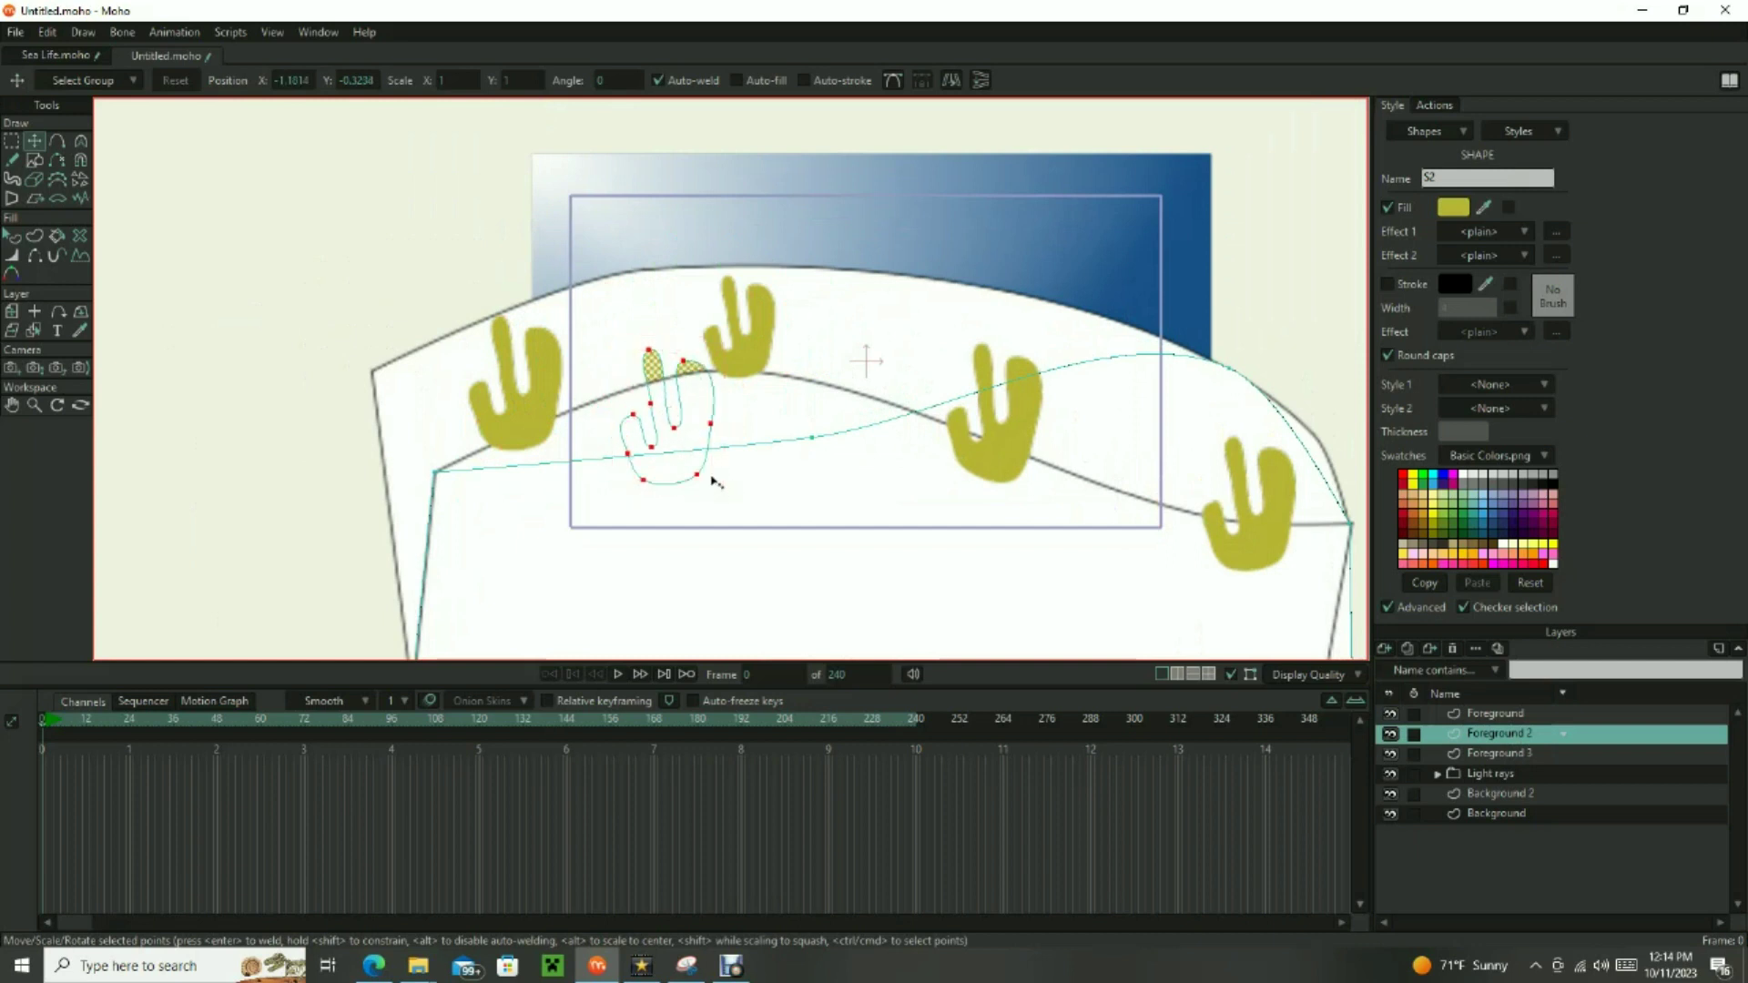
pyautogui.moveTo(702, 364); pyautogui.dragTo(692, 398)
# Place two more small coral copies in Foreground 2, at the middle and the right of its ridge.
pyautogui.moveTo(885, 467); pyautogui.dragTo(756, 459)
pyautogui.moveTo(763, 379); pyautogui.dragTo(804, 437)
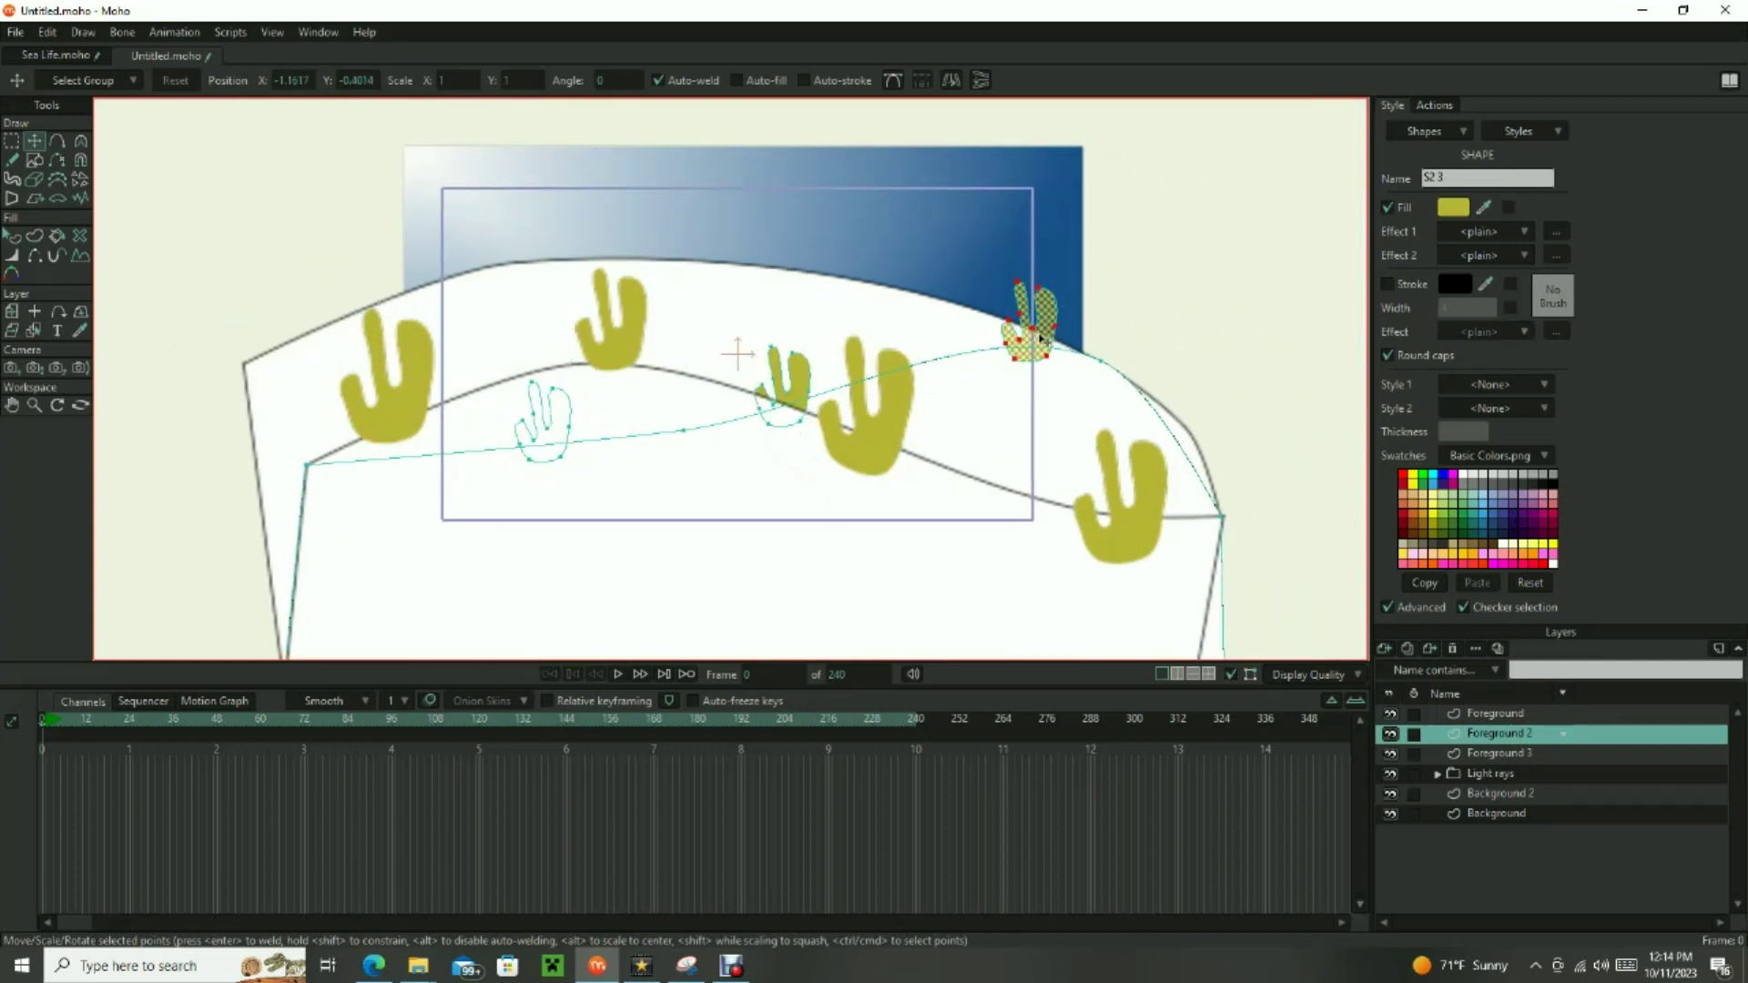
pyautogui.moveTo(1044, 339); pyautogui.dragTo(965, 290)
# Paste the coral into Foreground 3 and place a small copy at the left end of the rear hill's ridge.
pyautogui.click(1493, 754)
pyautogui.hotkey('ctrl', 'v')
pyautogui.moveTo(659, 416); pyautogui.dragTo(863, 514)
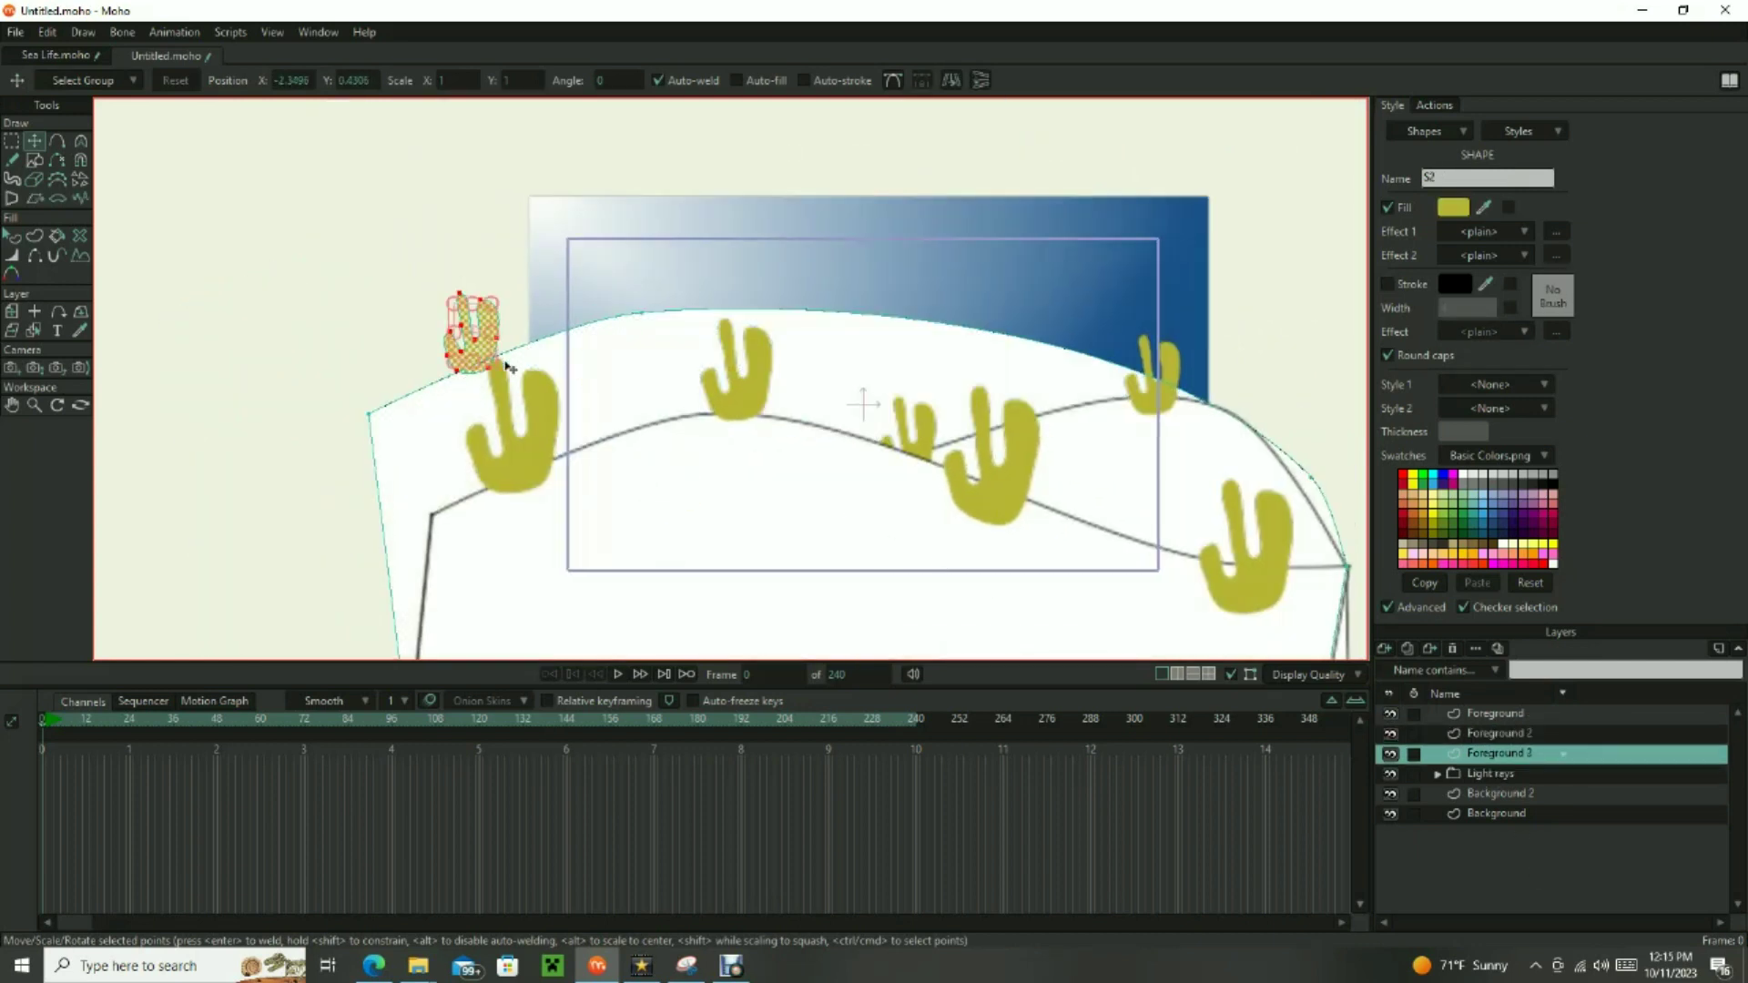
pyautogui.scroll(-3, 905, 402)
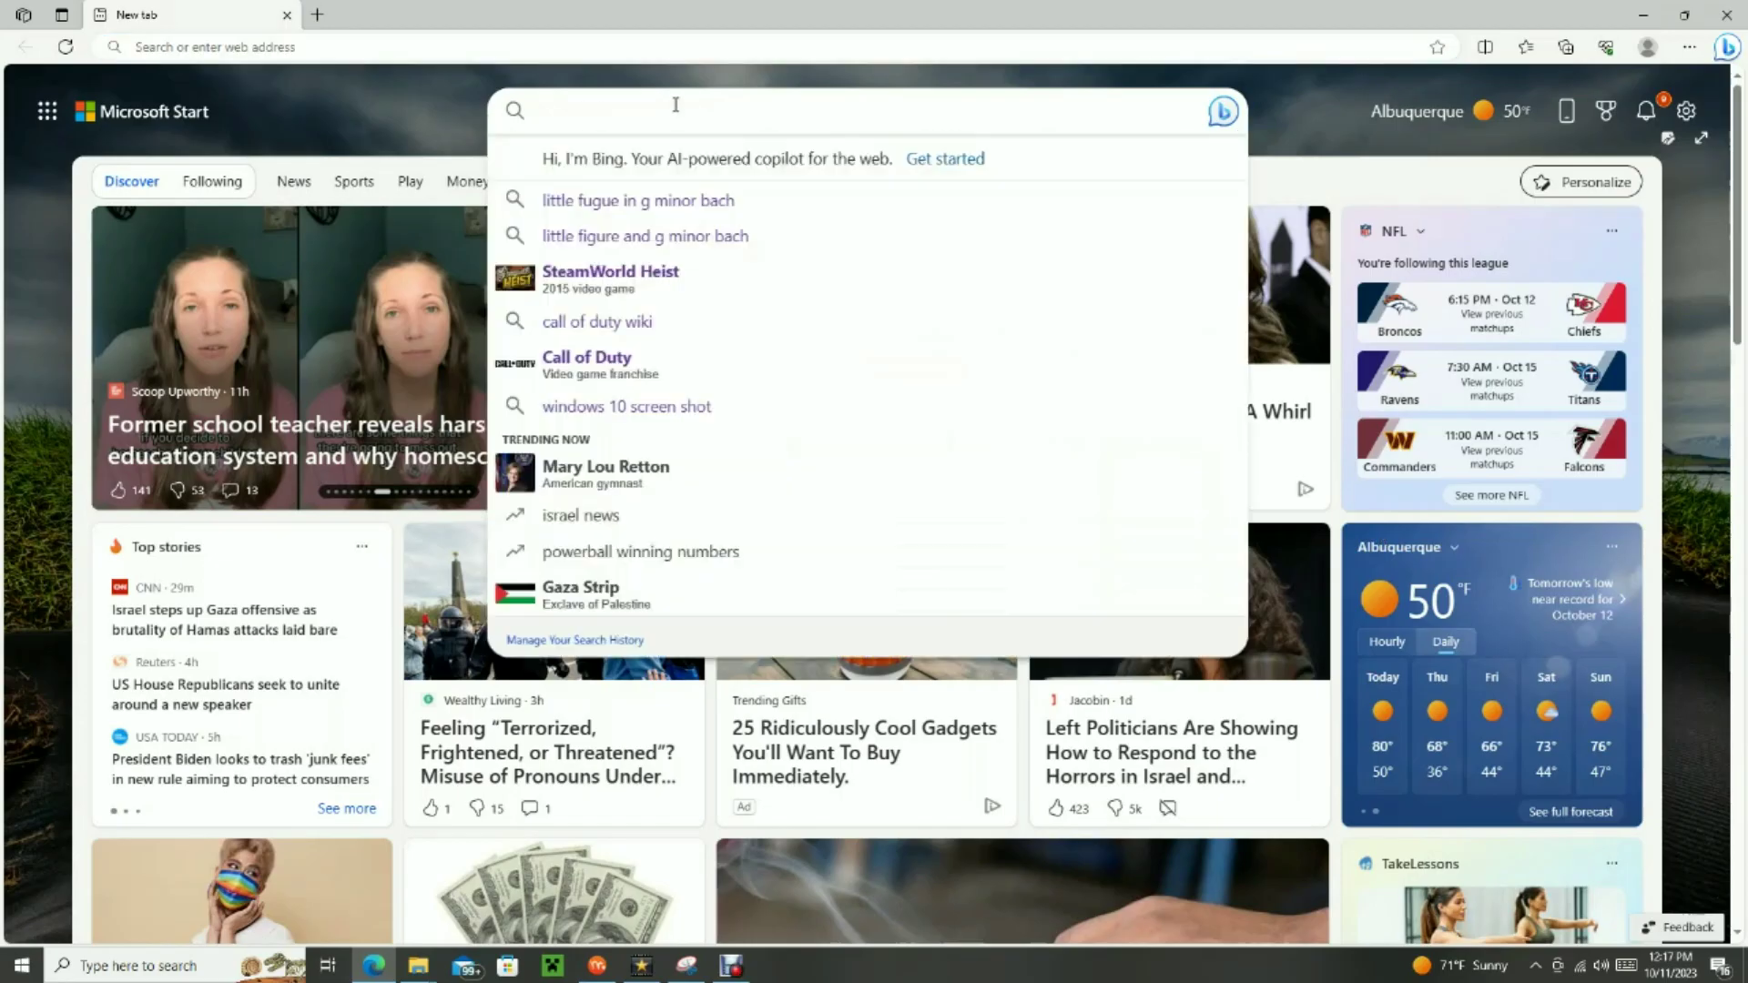
# In the web browser, search Bing for "Ocean floor" and open the seabed photo from the image results.
pyautogui.write('Ocean floor')
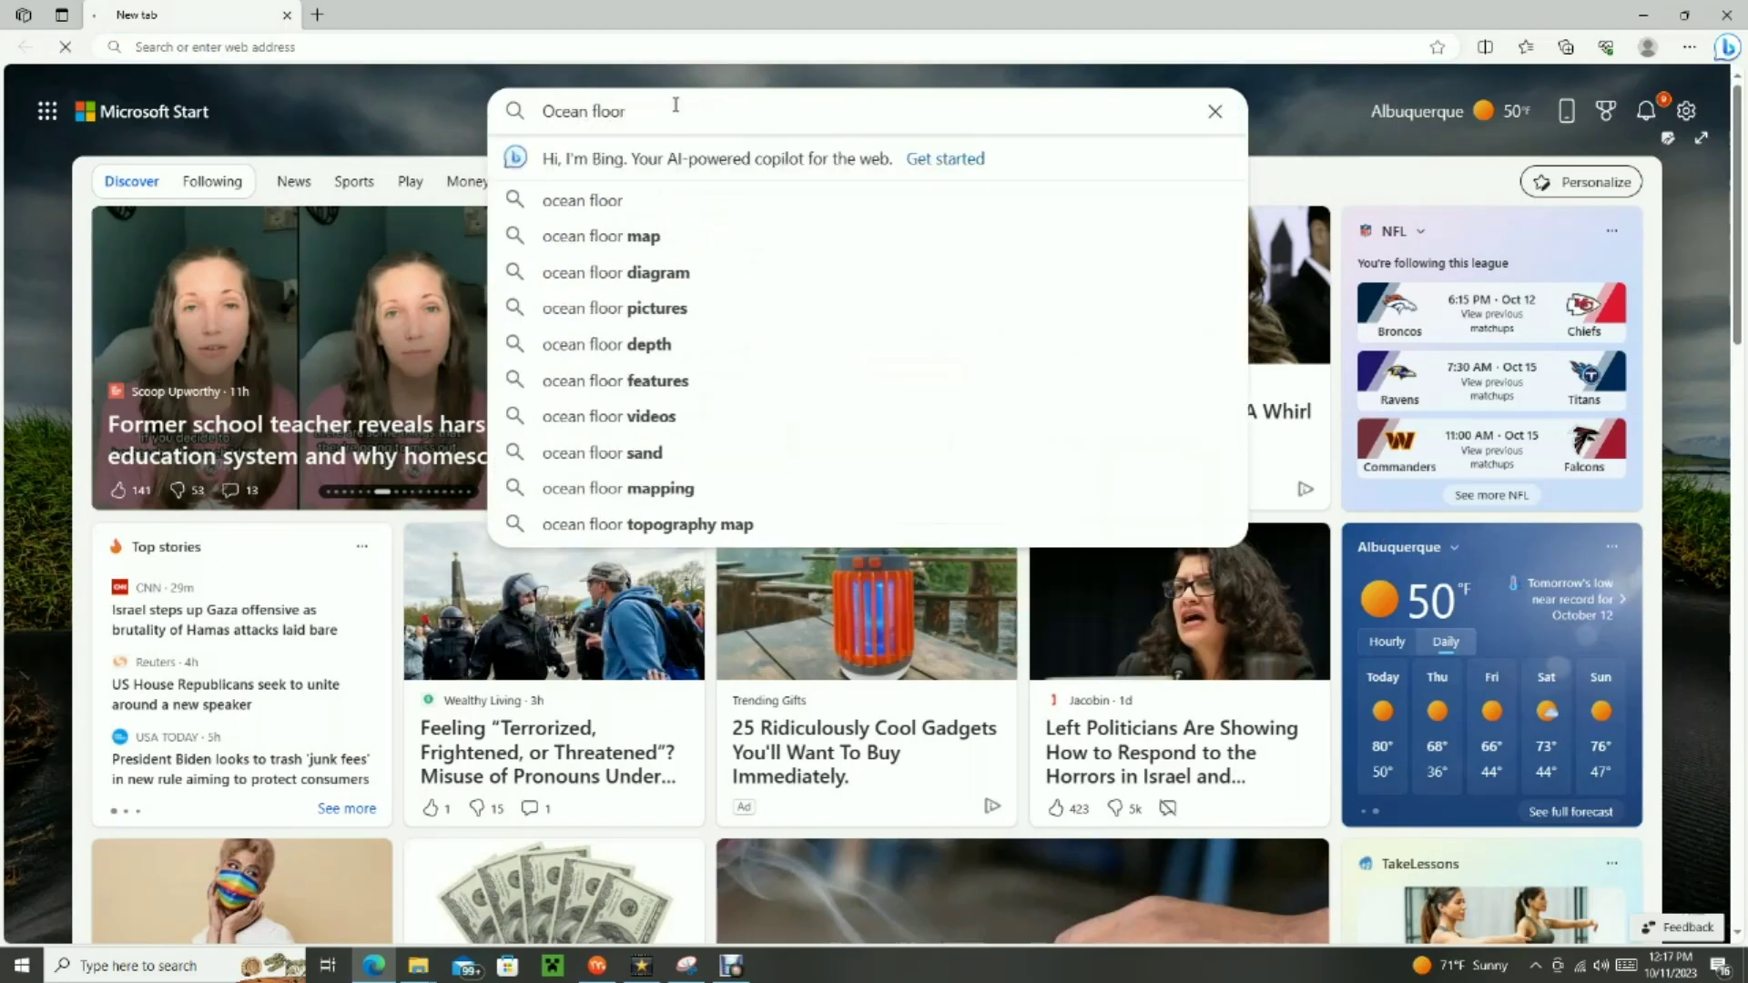
pyautogui.press('Return')
pyautogui.click(563, 449)
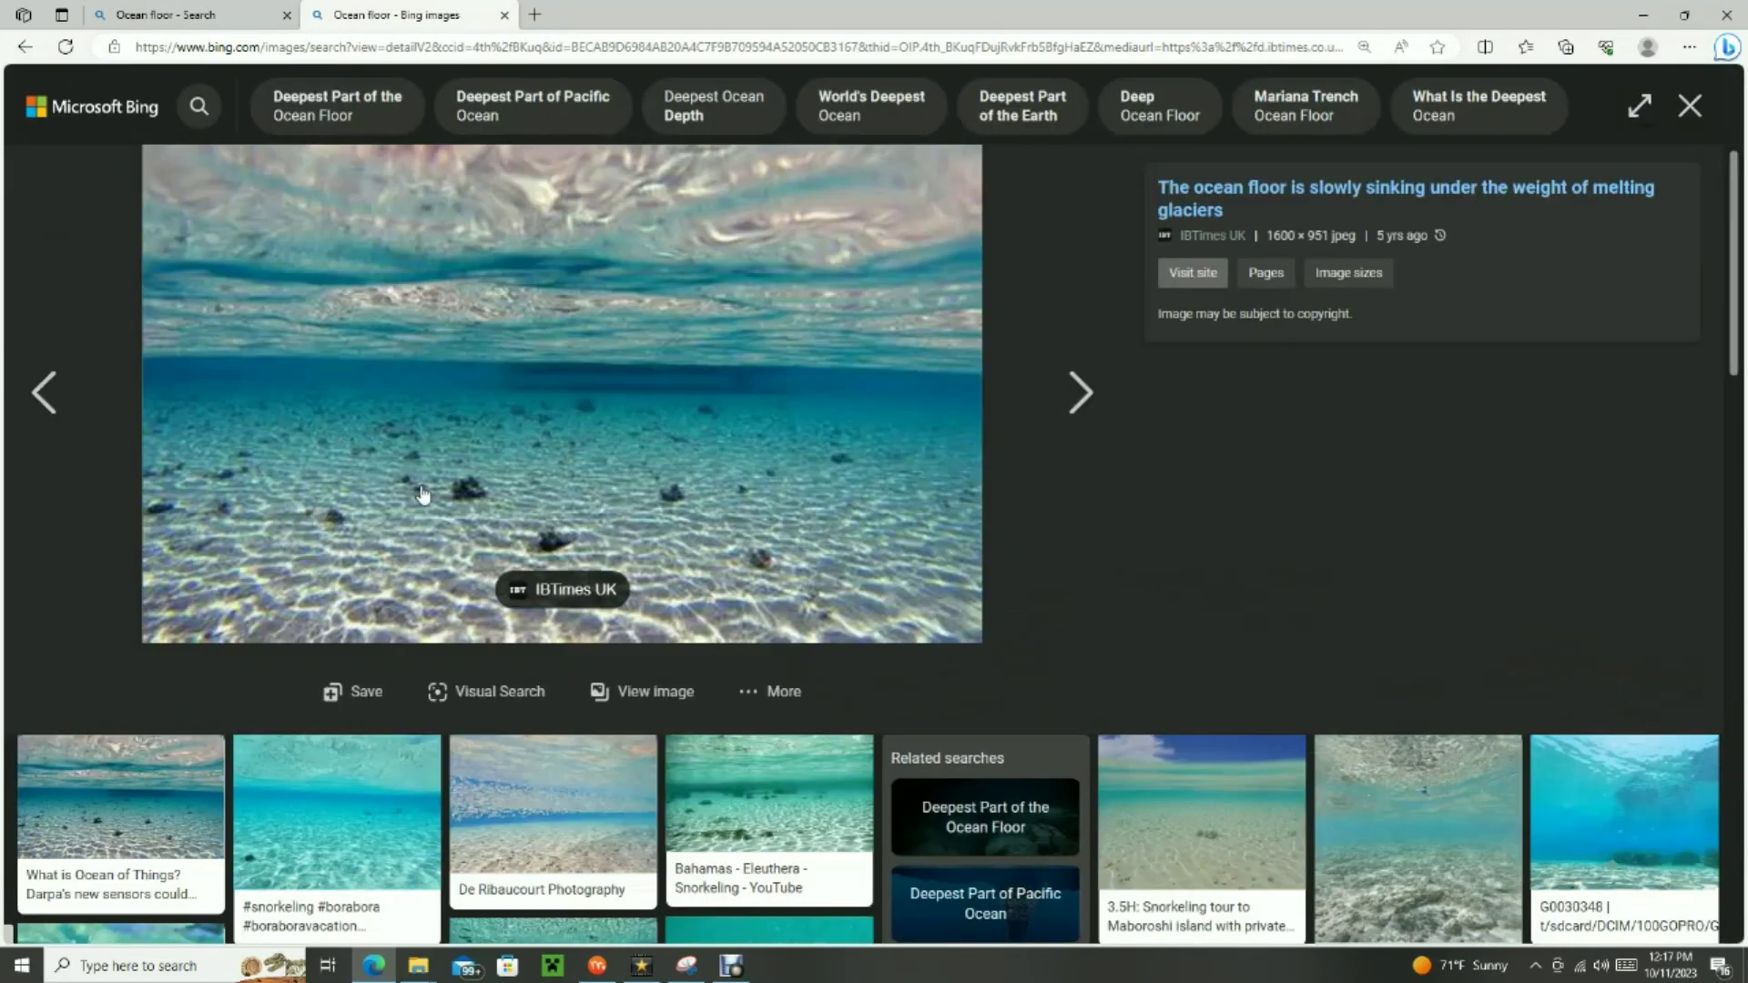
# Save the seabed photo as "ocean floor" in the tutorial's Sea Life folder.
pyautogui.rightClick(412, 486)
pyautogui.click(505, 532)
pyautogui.click(304, 338)
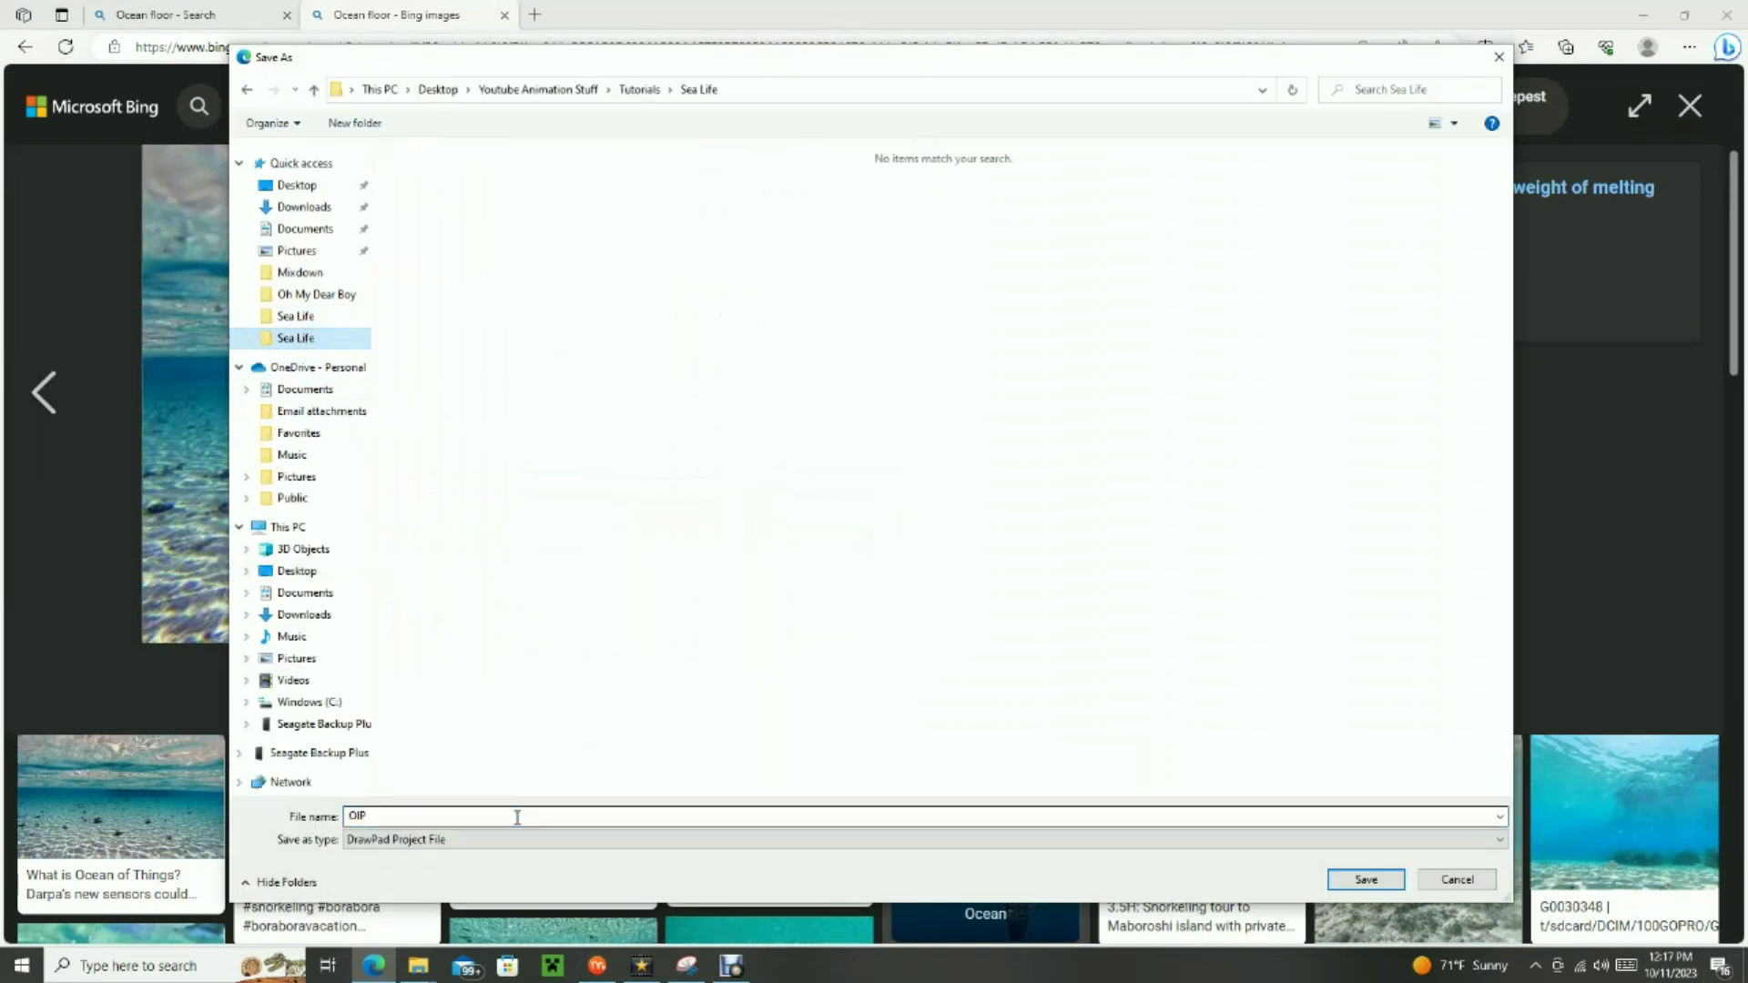
pyautogui.write('ocean floor')
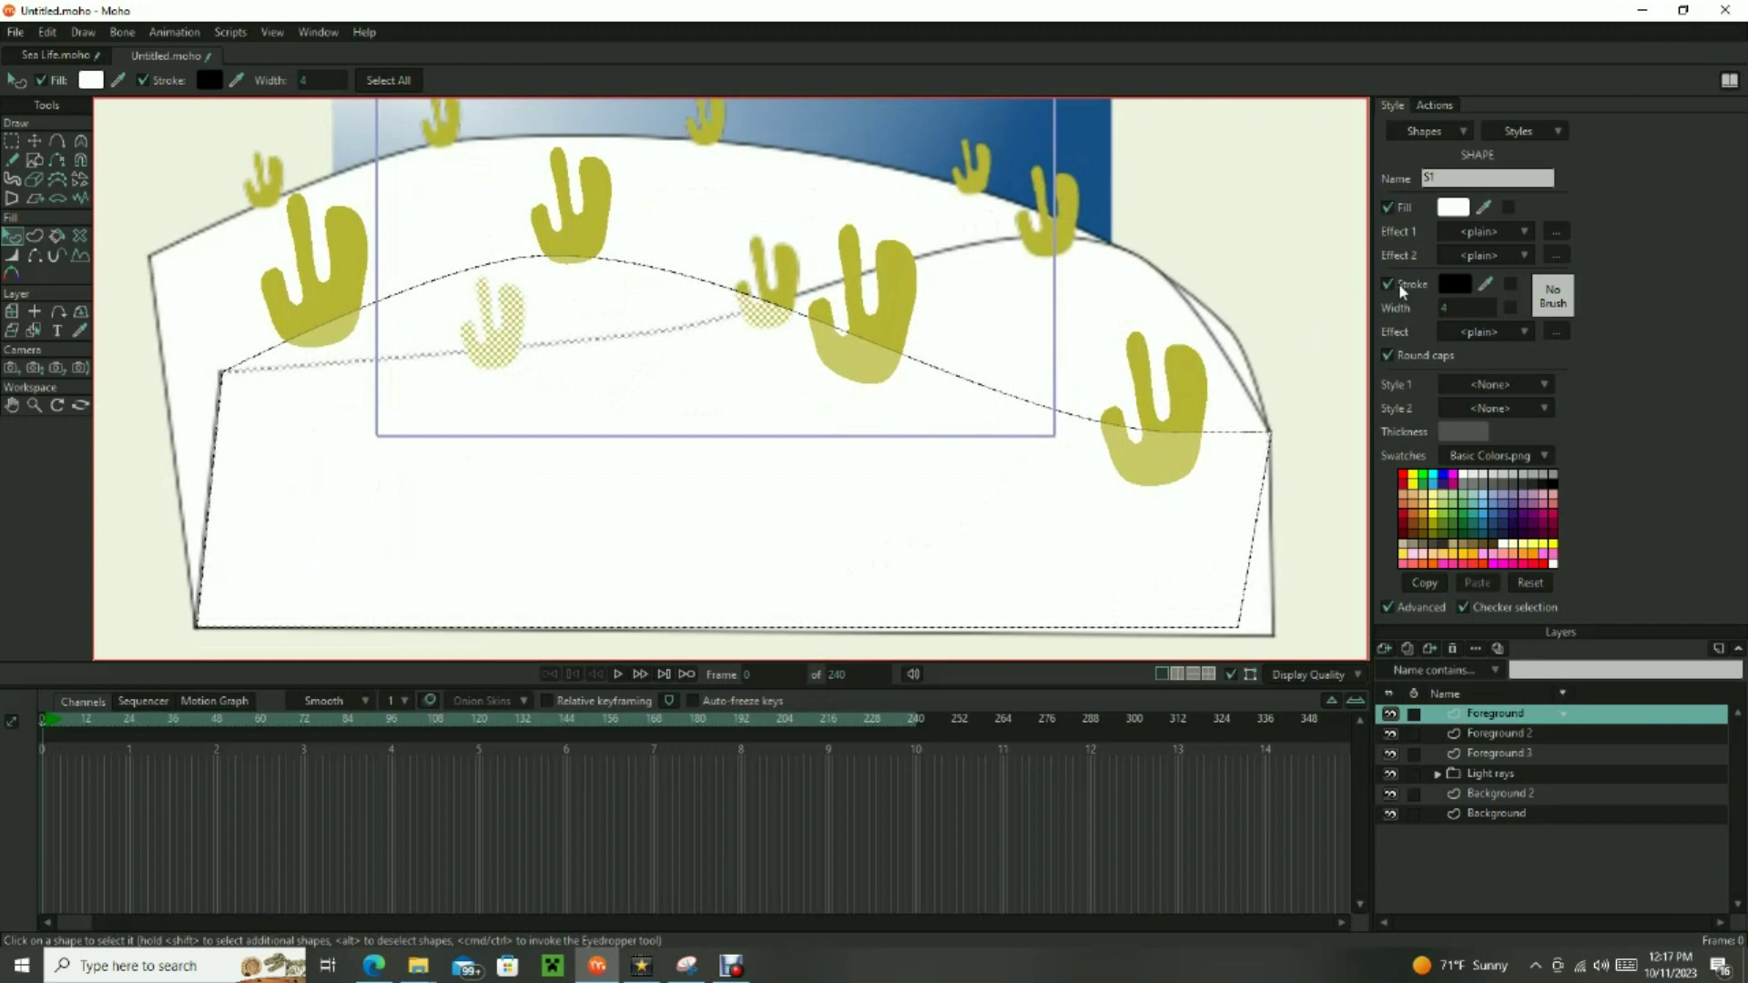
# In Moho, apply an Image Texture fill effect to the Foreground hill using the "ocean floor" image from the Sea Life folder.
pyautogui.click(1526, 231)
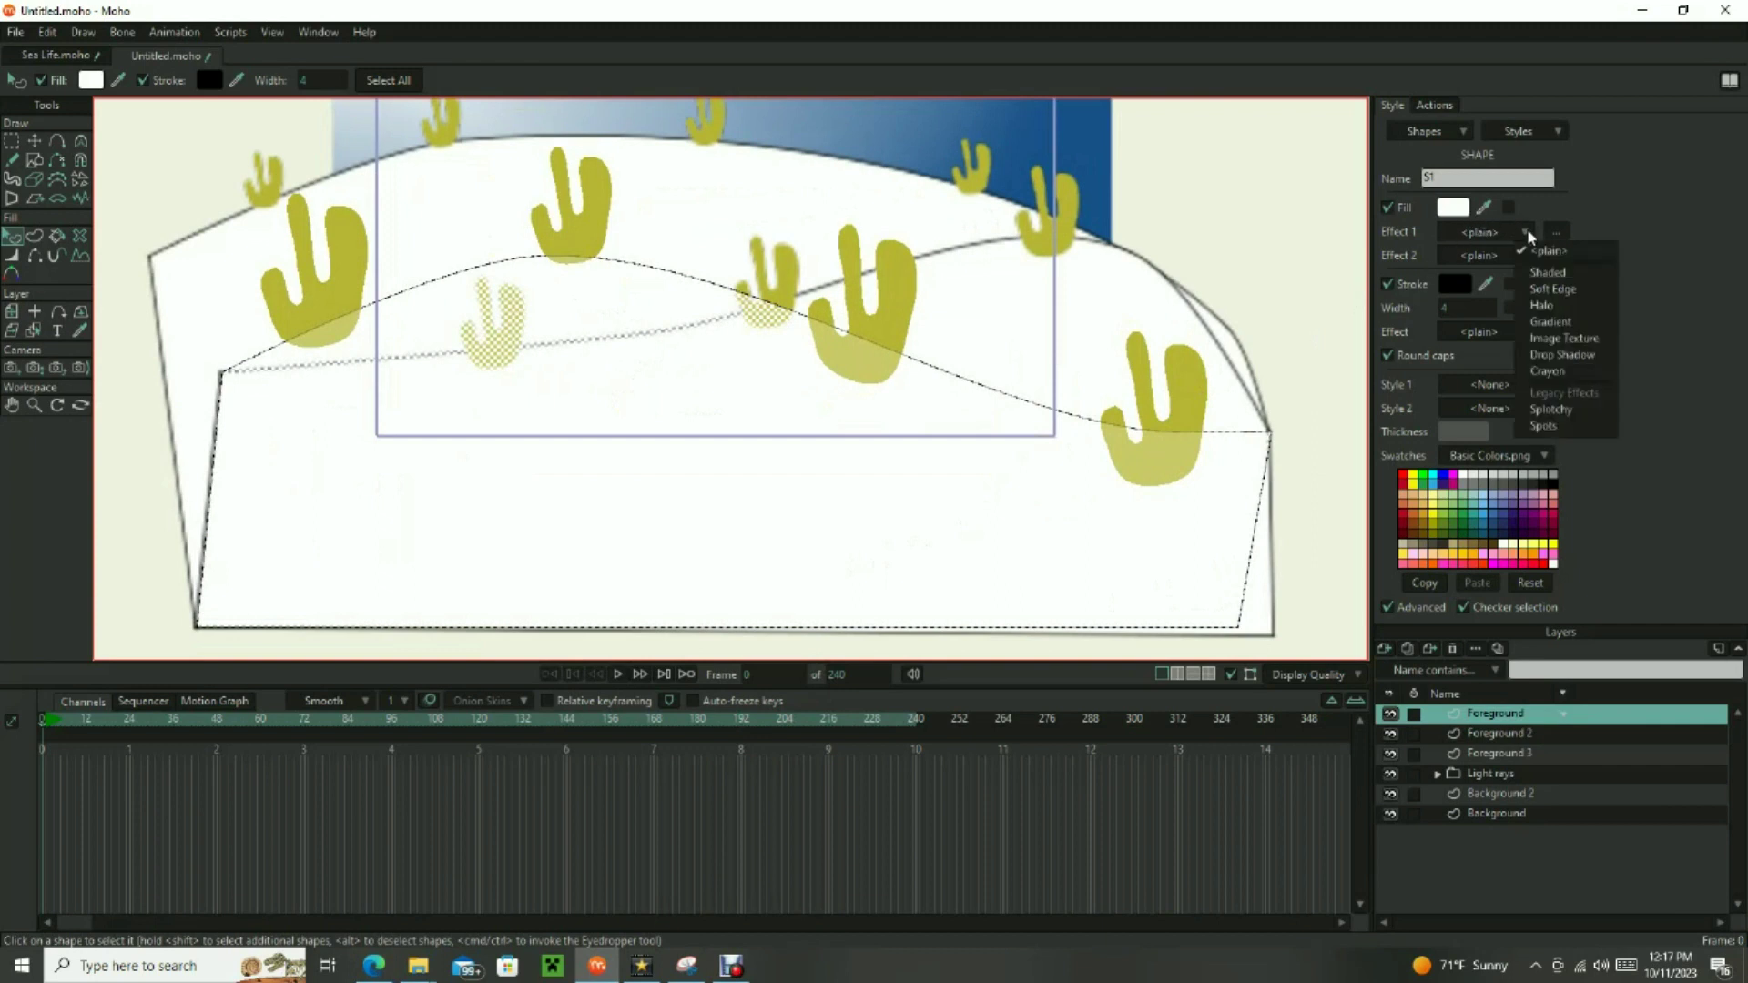
pyautogui.click(1557, 342)
pyautogui.click(984, 418)
pyautogui.click(425, 625)
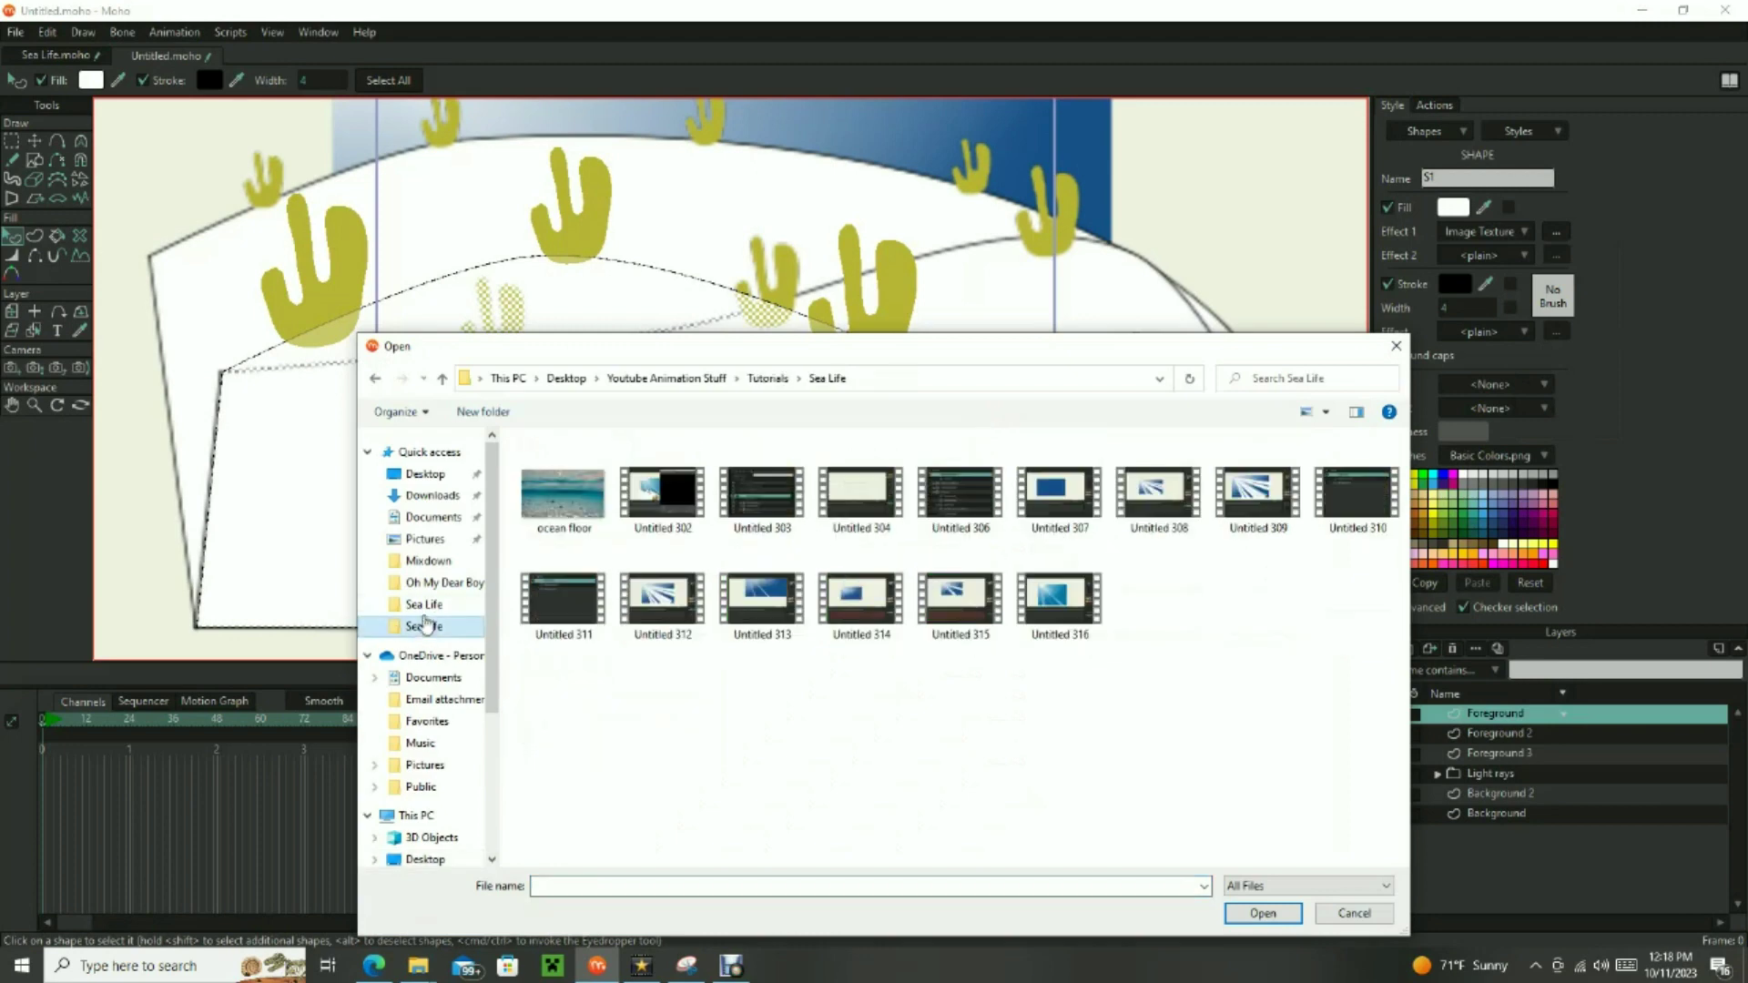
pyautogui.click(423, 608)
pyautogui.click(424, 626)
pyautogui.doubleClick(560, 487)
pyautogui.moveTo(946, 393); pyautogui.dragTo(1202, 300)
pyautogui.click(1208, 500)
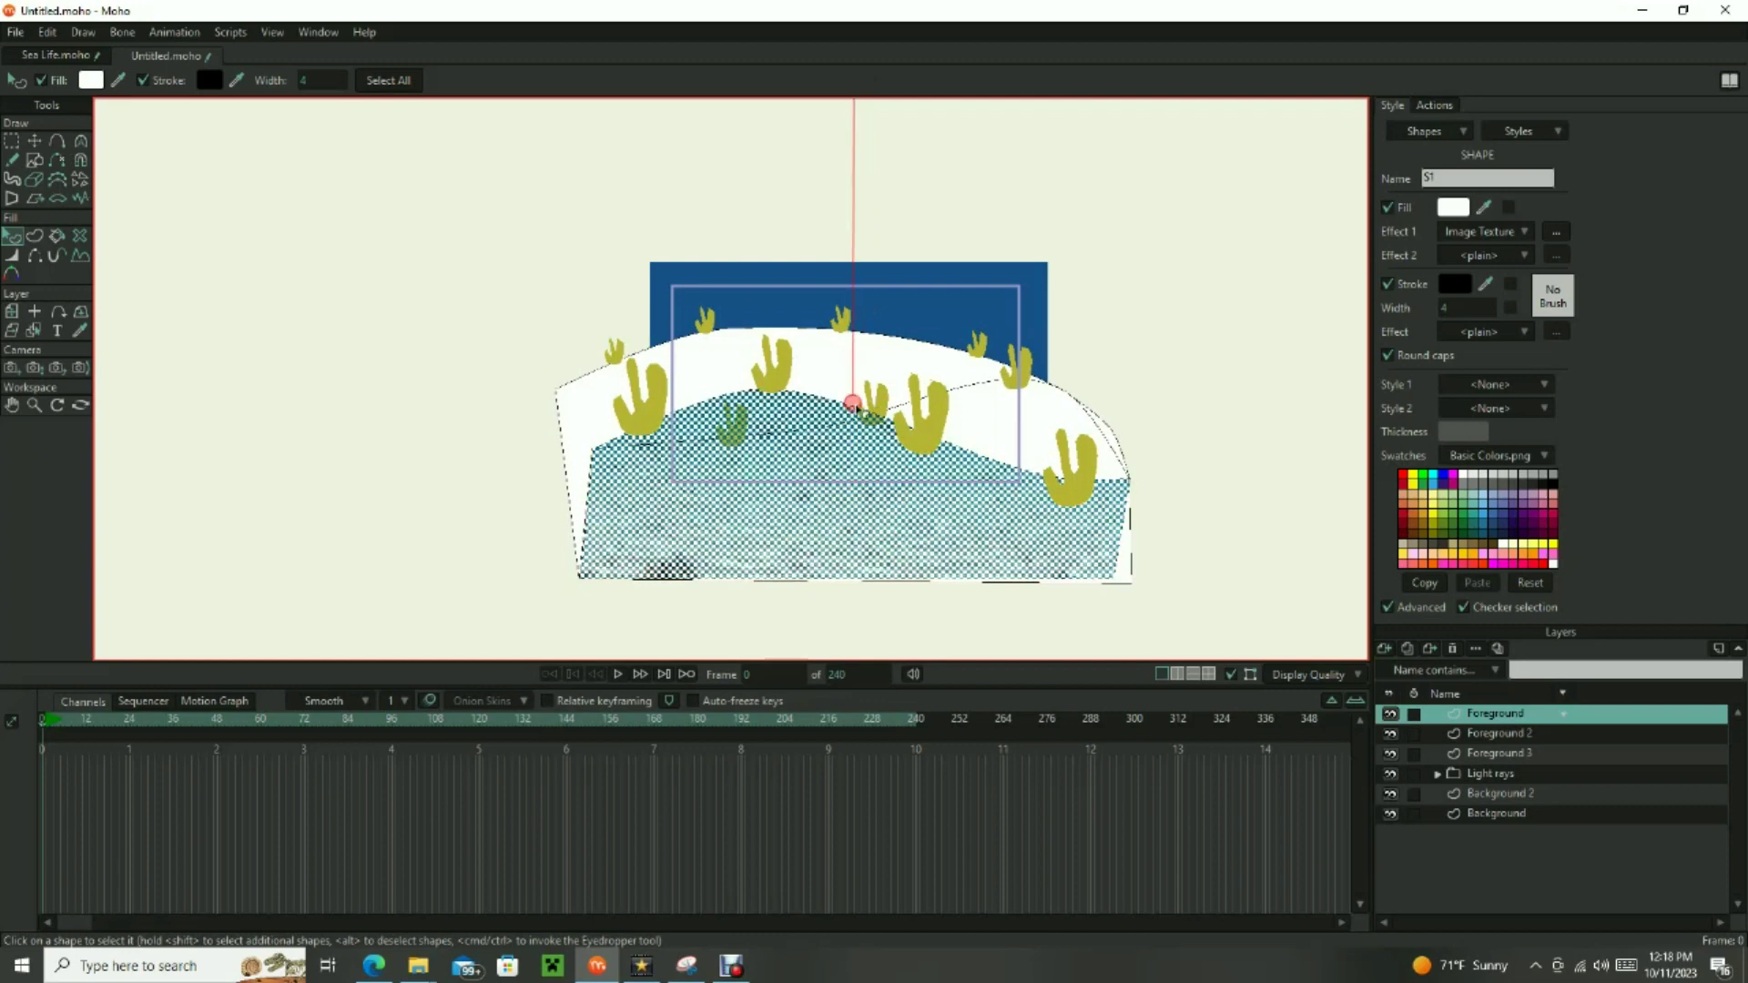
pyautogui.click(1155, 468)
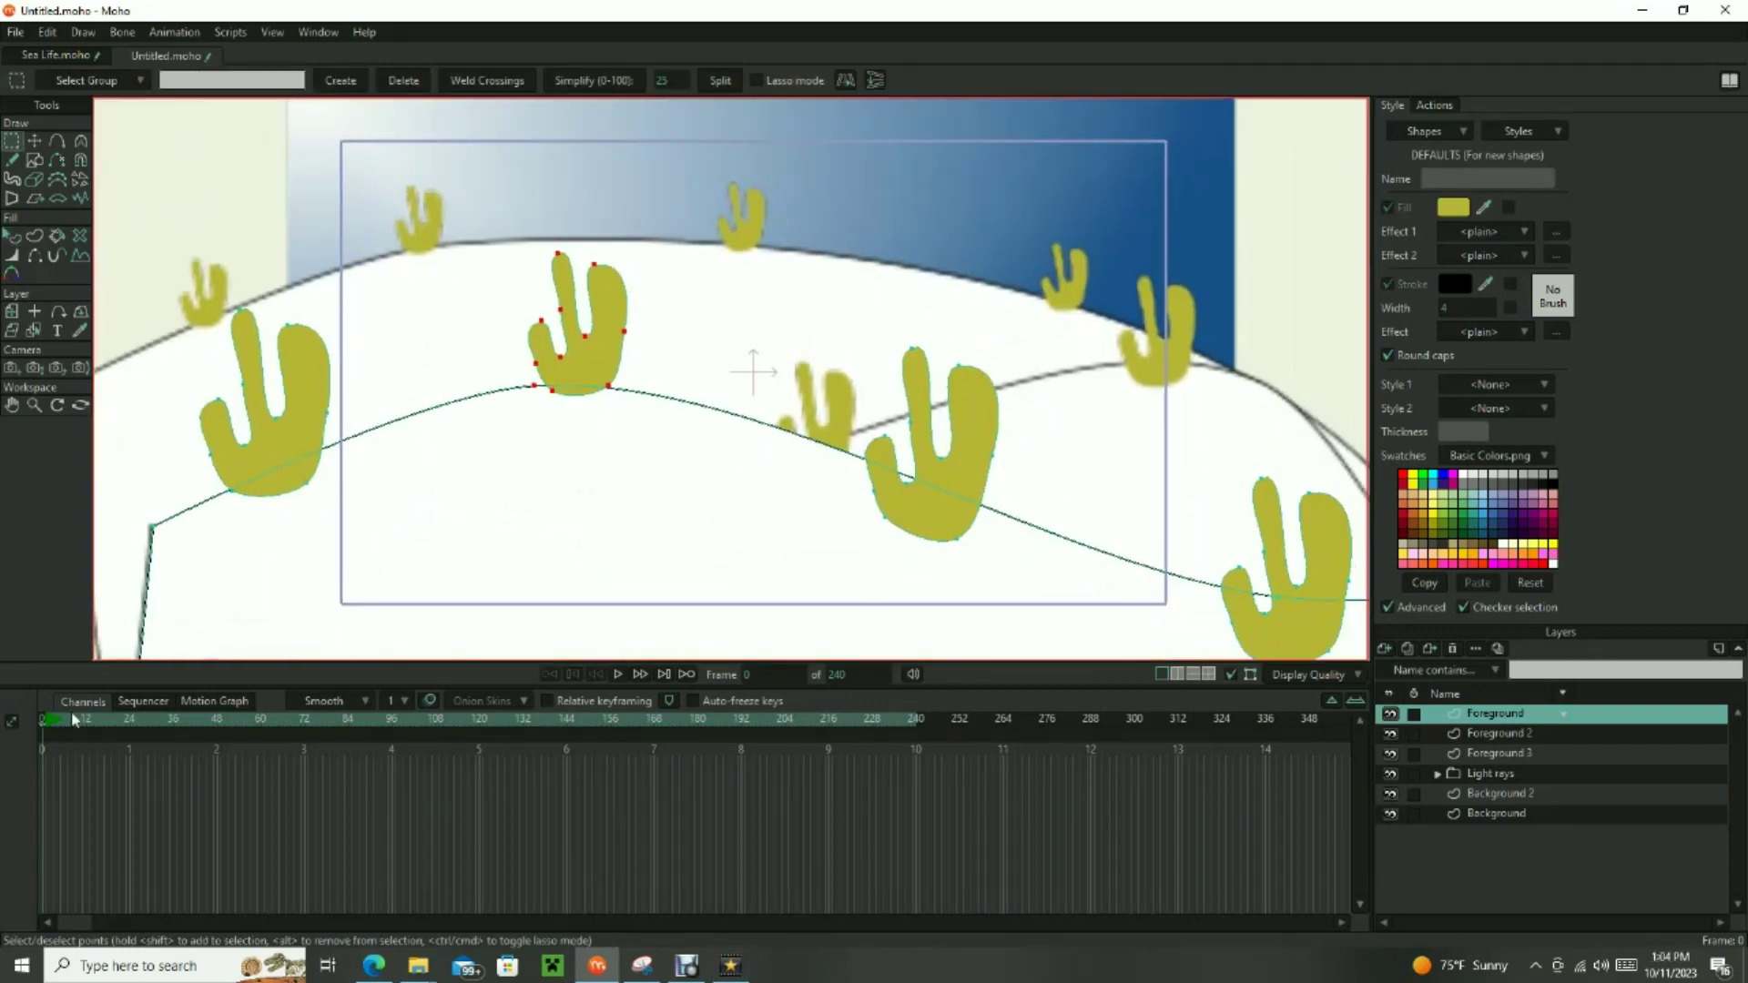
# Keyframe the Foreground layer, bend the second coral's fingers to the right and preview the sway.
pyautogui.click(174, 32)
pyautogui.click(214, 160)
pyautogui.click(612, 321)
pyautogui.moveTo(612, 321); pyautogui.dragTo(649, 299)
pyautogui.click(53, 723)
pyautogui.moveTo(71, 779); pyautogui.dragTo(329, 724)
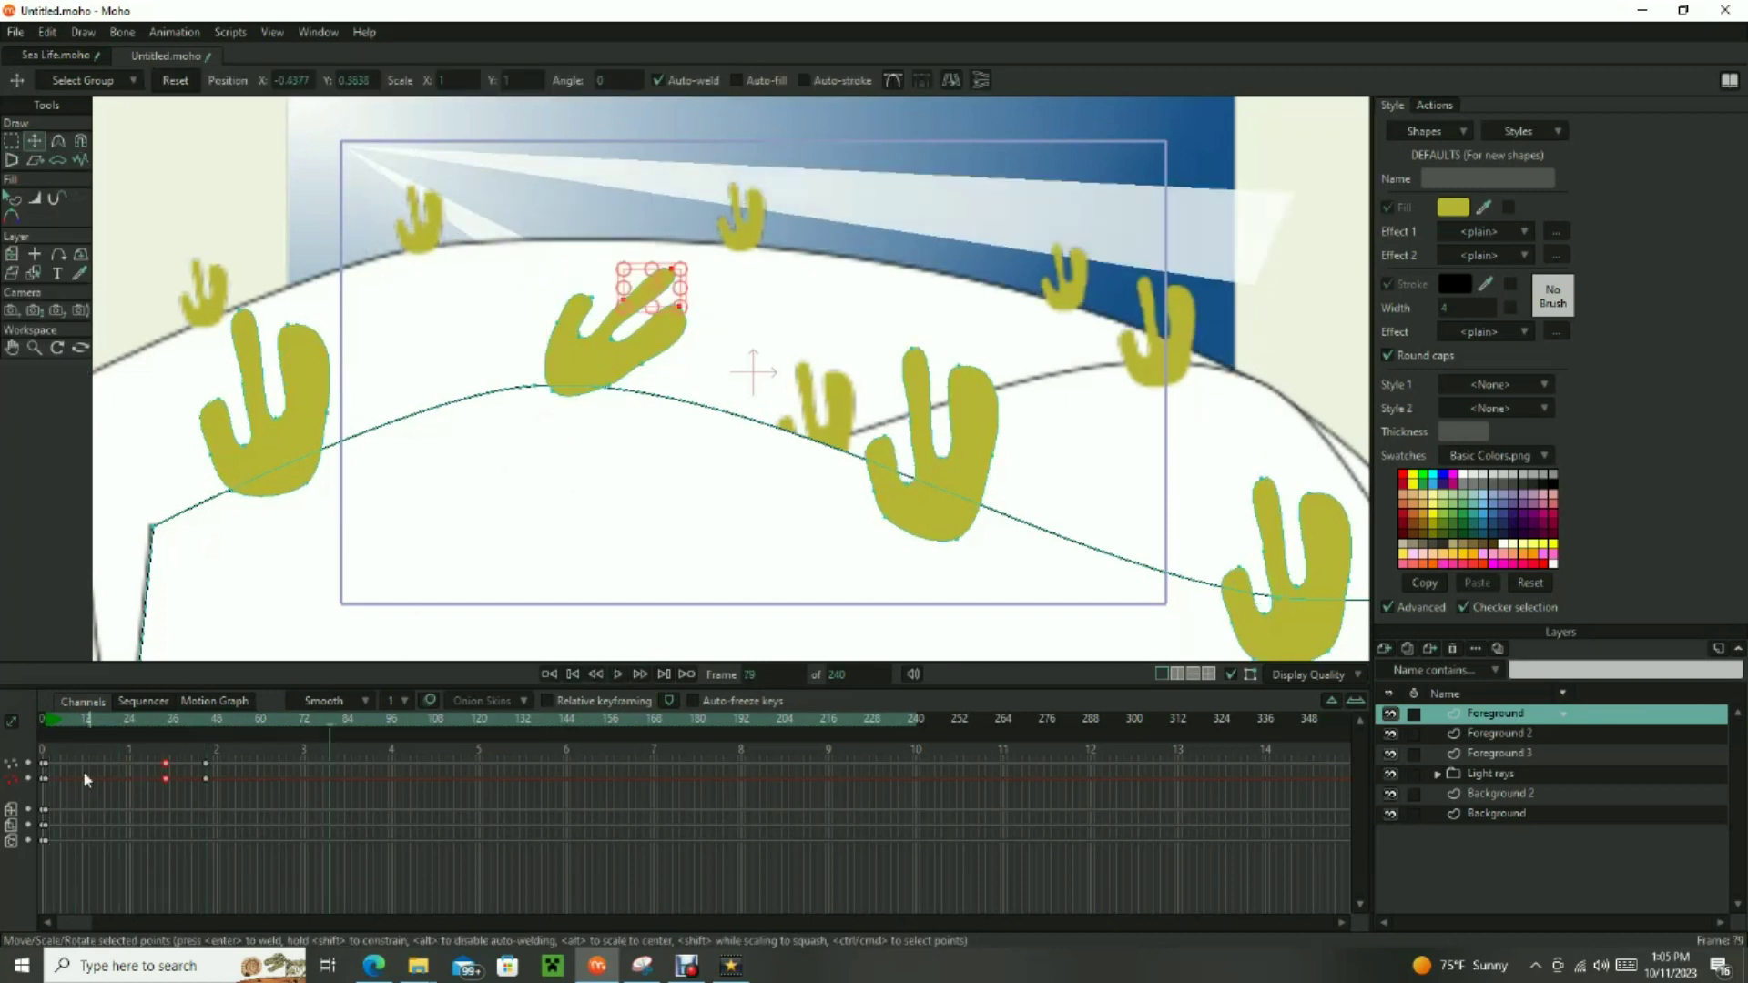
# Copy the Foreground layer's starting keyframes to frame 79 and bend the second coral's fingers to the left.
pyautogui.click(45, 779)
pyautogui.hotkey('ctrl', 'c')
pyautogui.hotkey('ctrl', 'v')
pyautogui.moveTo(488, 222); pyautogui.dragTo(637, 365)
pyautogui.moveTo(619, 314); pyautogui.dragTo(579, 308)
# Auto-freeze the Foreground layer's keyframes at frame 104 and set the final point keyframes to cycle.
pyautogui.click(50, 724)
pyautogui.moveTo(131, 731); pyautogui.dragTo(417, 750)
pyautogui.moveTo(63, 785); pyautogui.dragTo(48, 750)
pyautogui.click(173, 32)
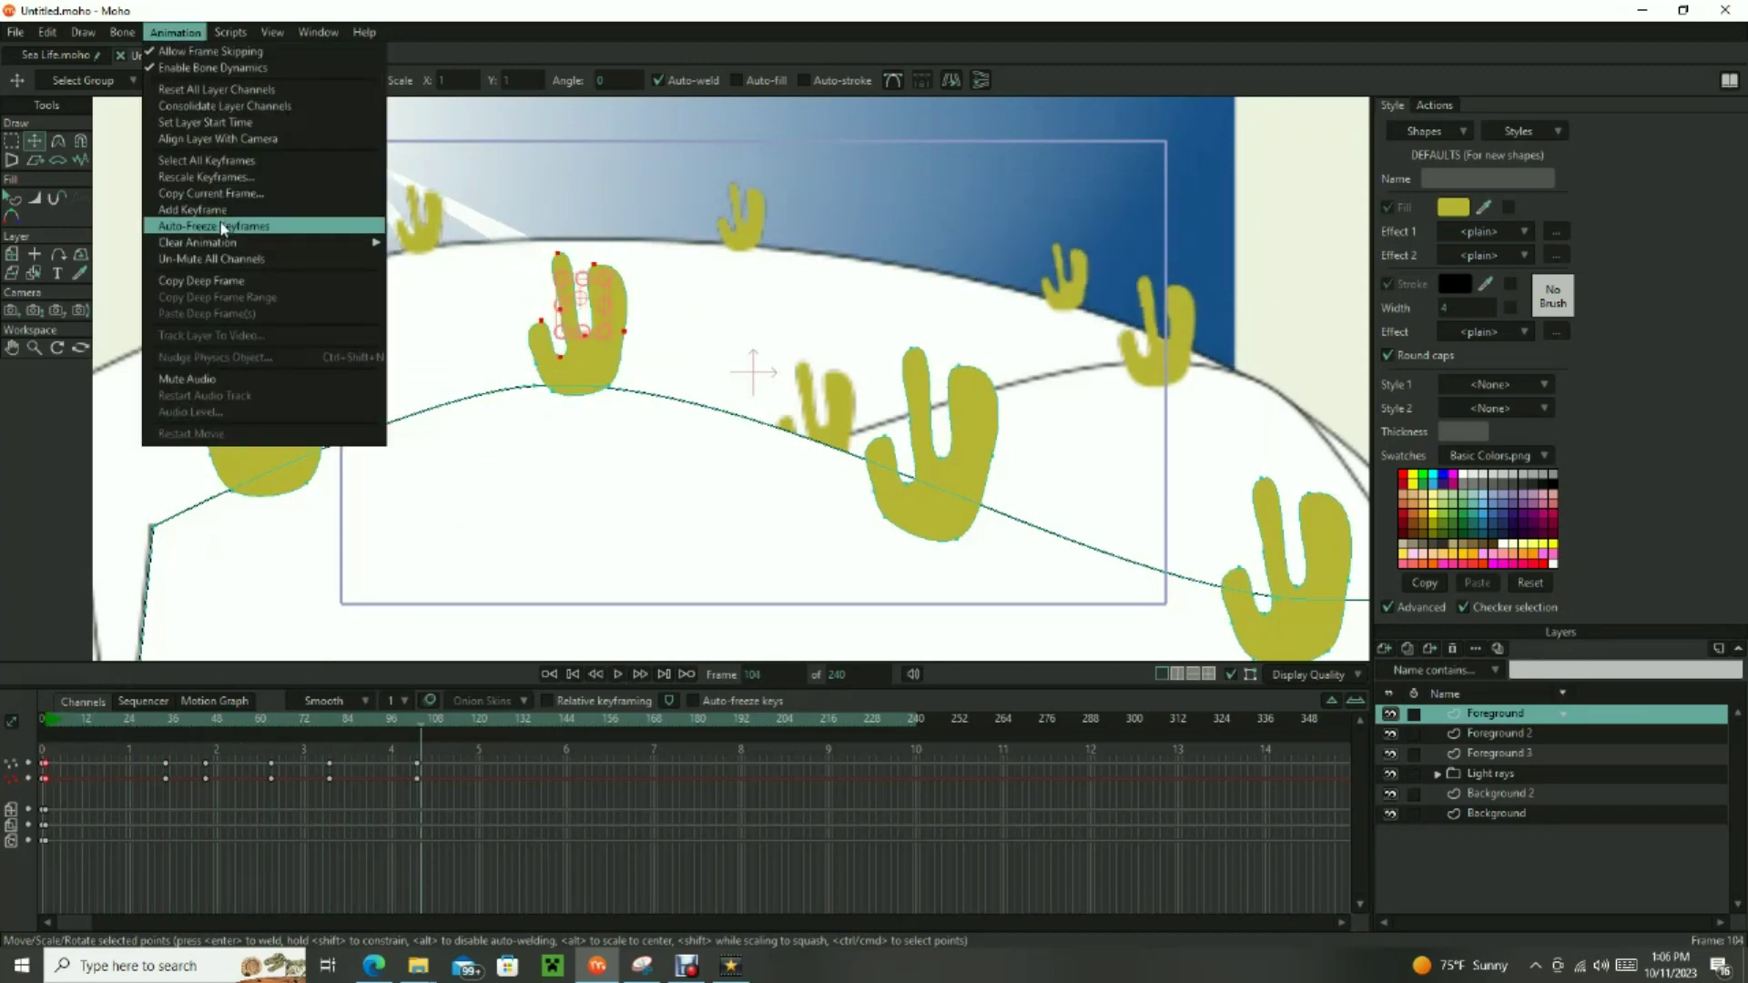
pyautogui.click(222, 226)
pyautogui.rightClick(420, 779)
pyautogui.click(453, 811)
pyautogui.press('Return')
# Play the scenery animation in the Sea Life project.
pyautogui.click(619, 675)
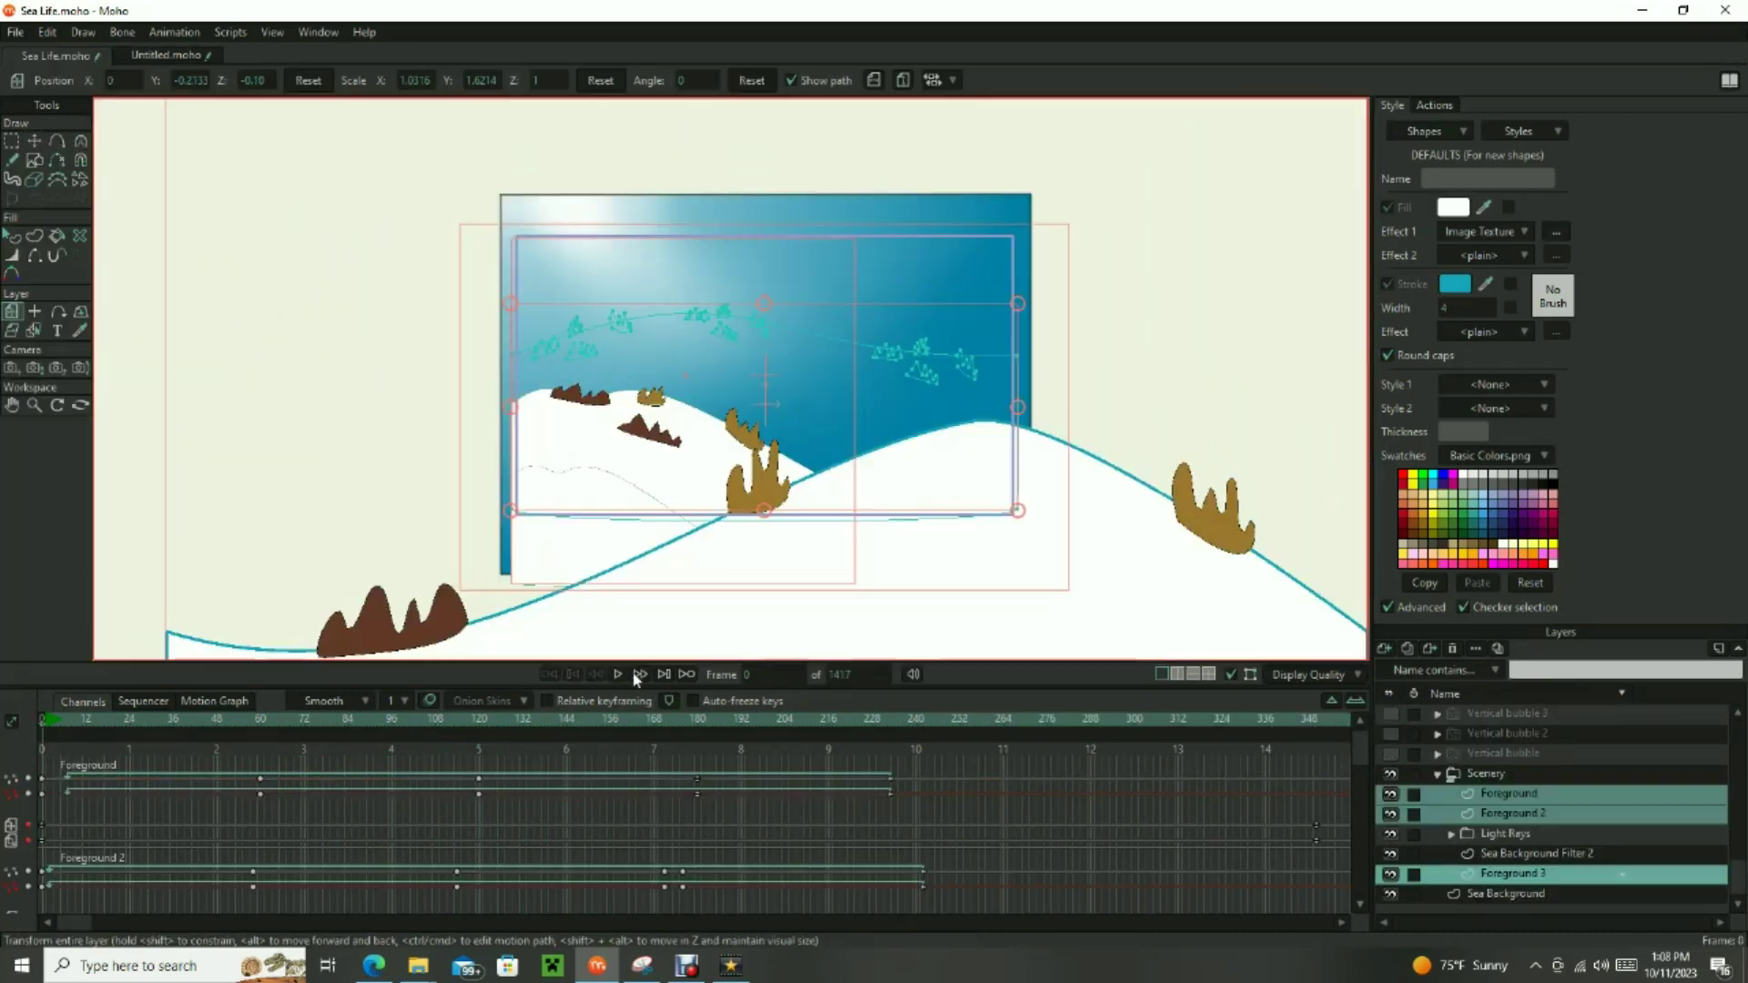
pyautogui.click(635, 676)
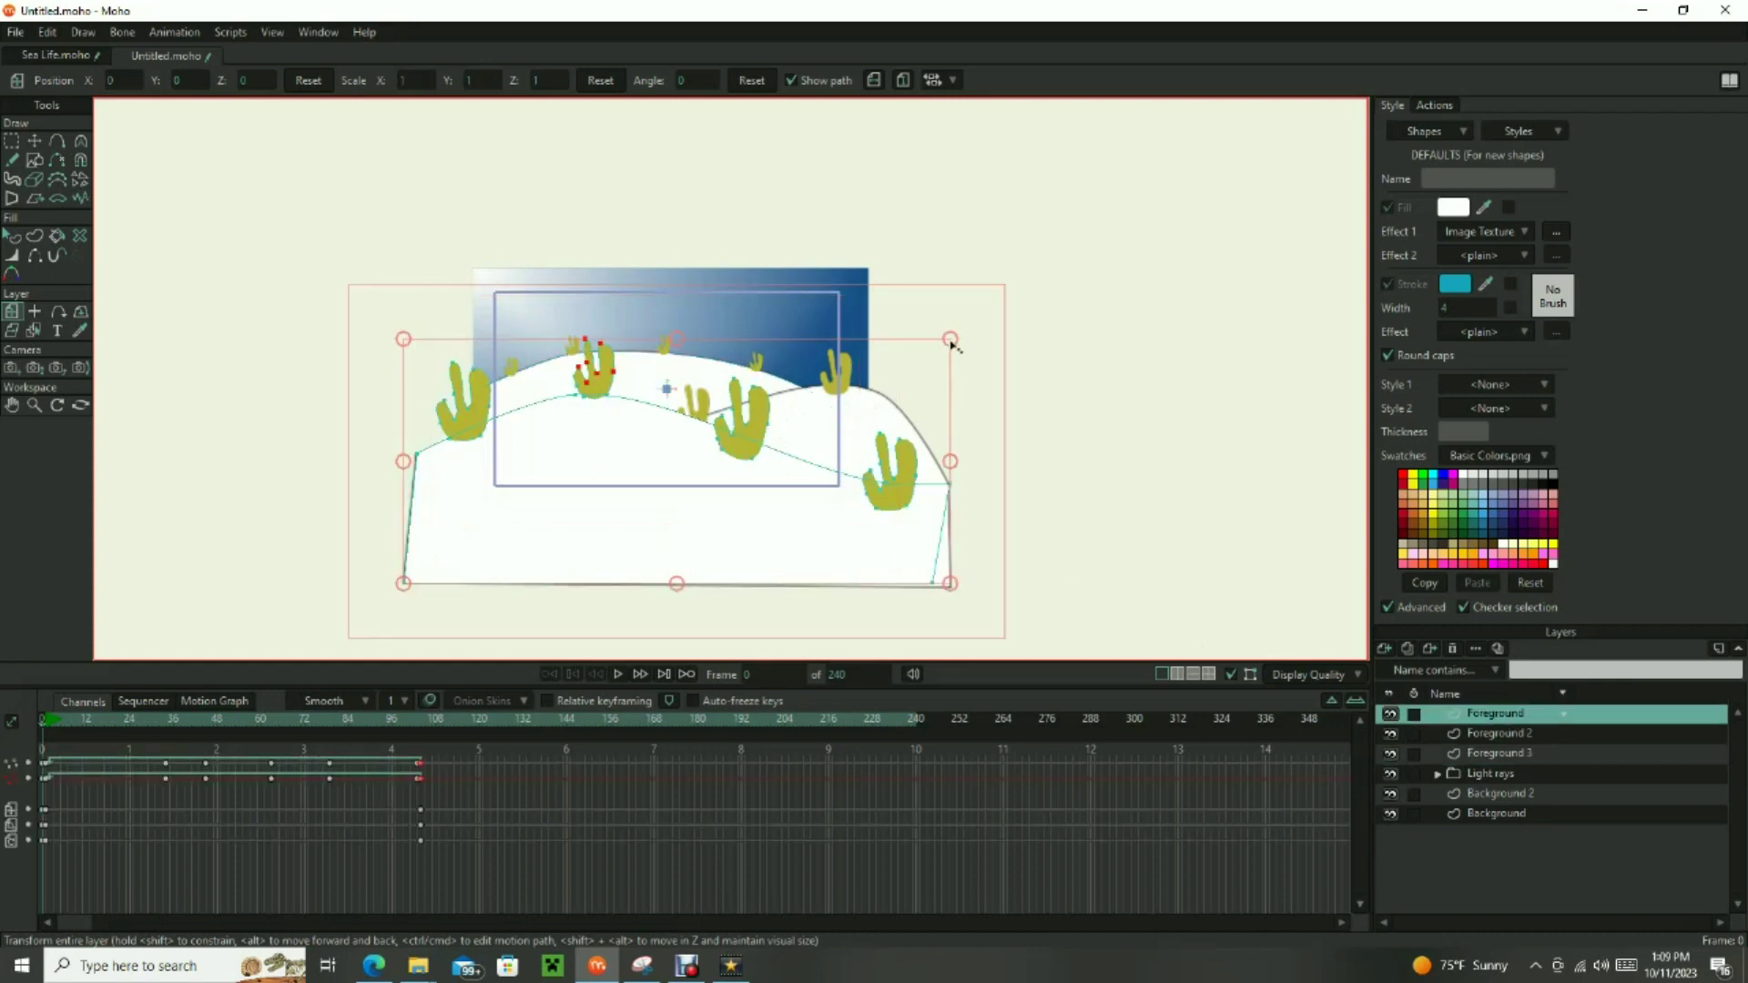
# Scale the Foreground hill up to about 1.5 times its size and move the Foreground 3 hill slightly up.
pyautogui.moveTo(952, 343); pyautogui.dragTo(1150, 323)
pyautogui.click(1498, 756)
pyautogui.click(1497, 733)
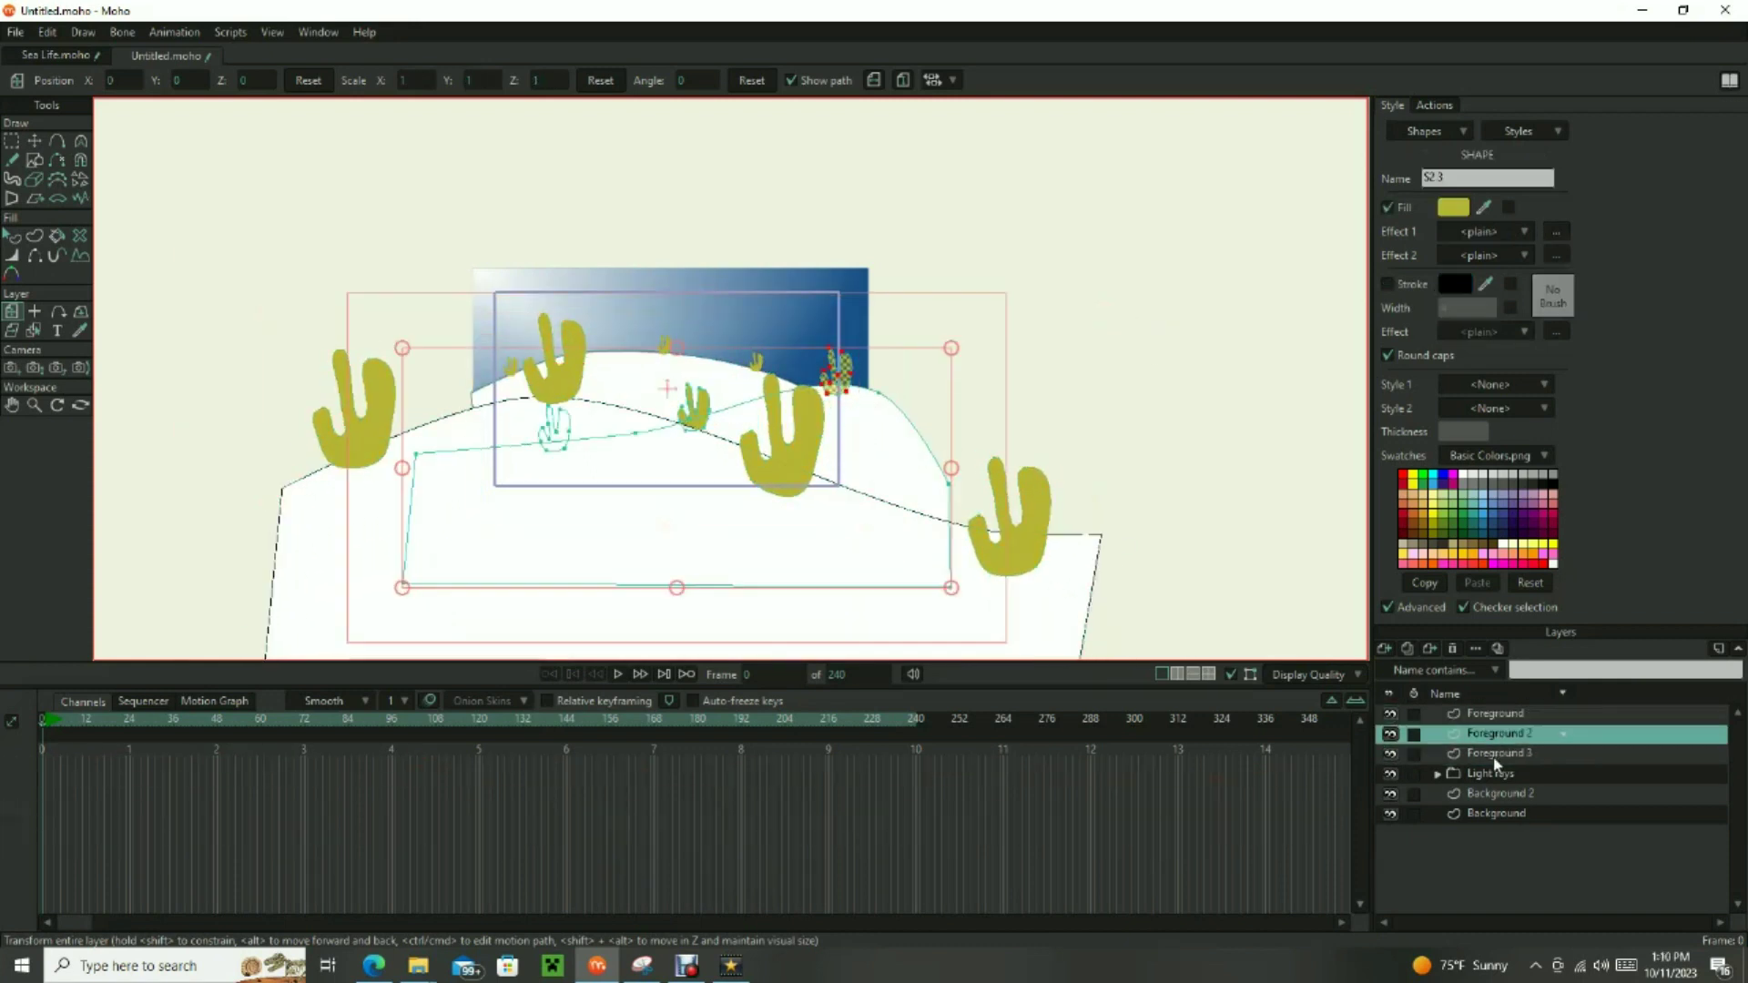
pyautogui.click(1494, 755)
pyautogui.moveTo(711, 471); pyautogui.dragTo(710, 438)
# Scale down and reposition the Foreground 2 hill, and return to the start of the timeline.
pyautogui.click(1498, 733)
pyautogui.moveTo(804, 519); pyautogui.dragTo(797, 503)
pyautogui.moveTo(944, 571); pyautogui.dragTo(882, 526)
pyautogui.moveTo(1022, 469); pyautogui.dragTo(950, 460)
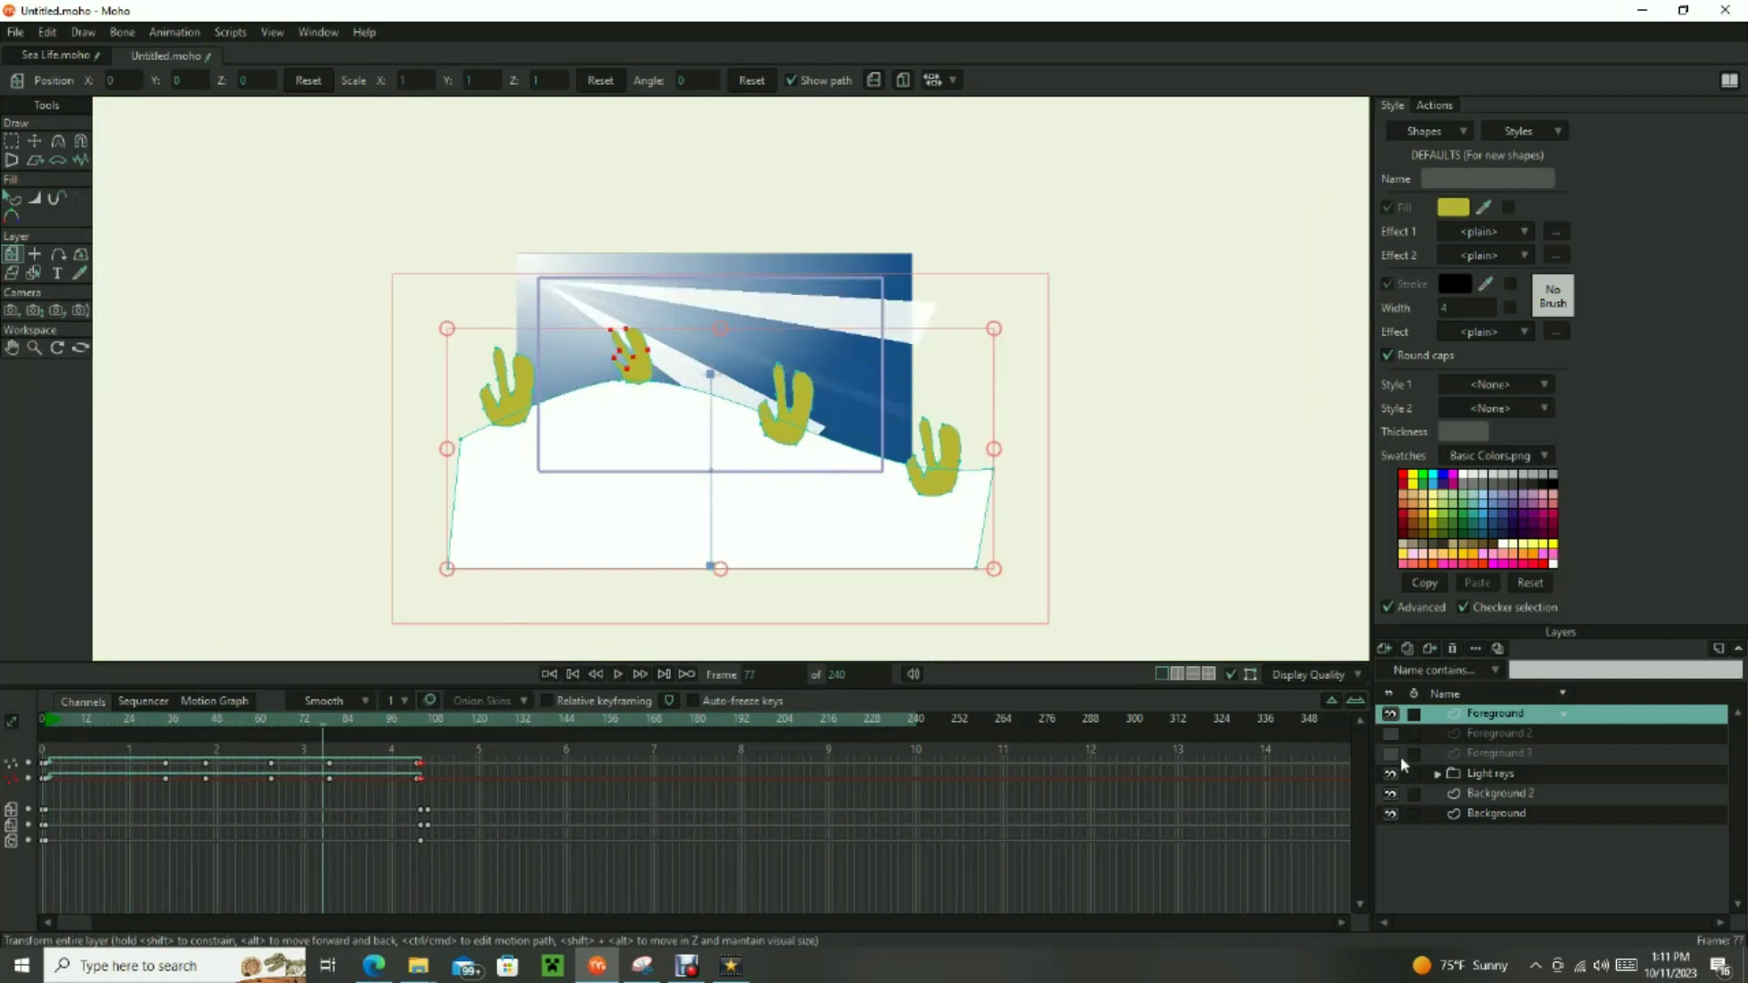
pyautogui.click(46, 727)
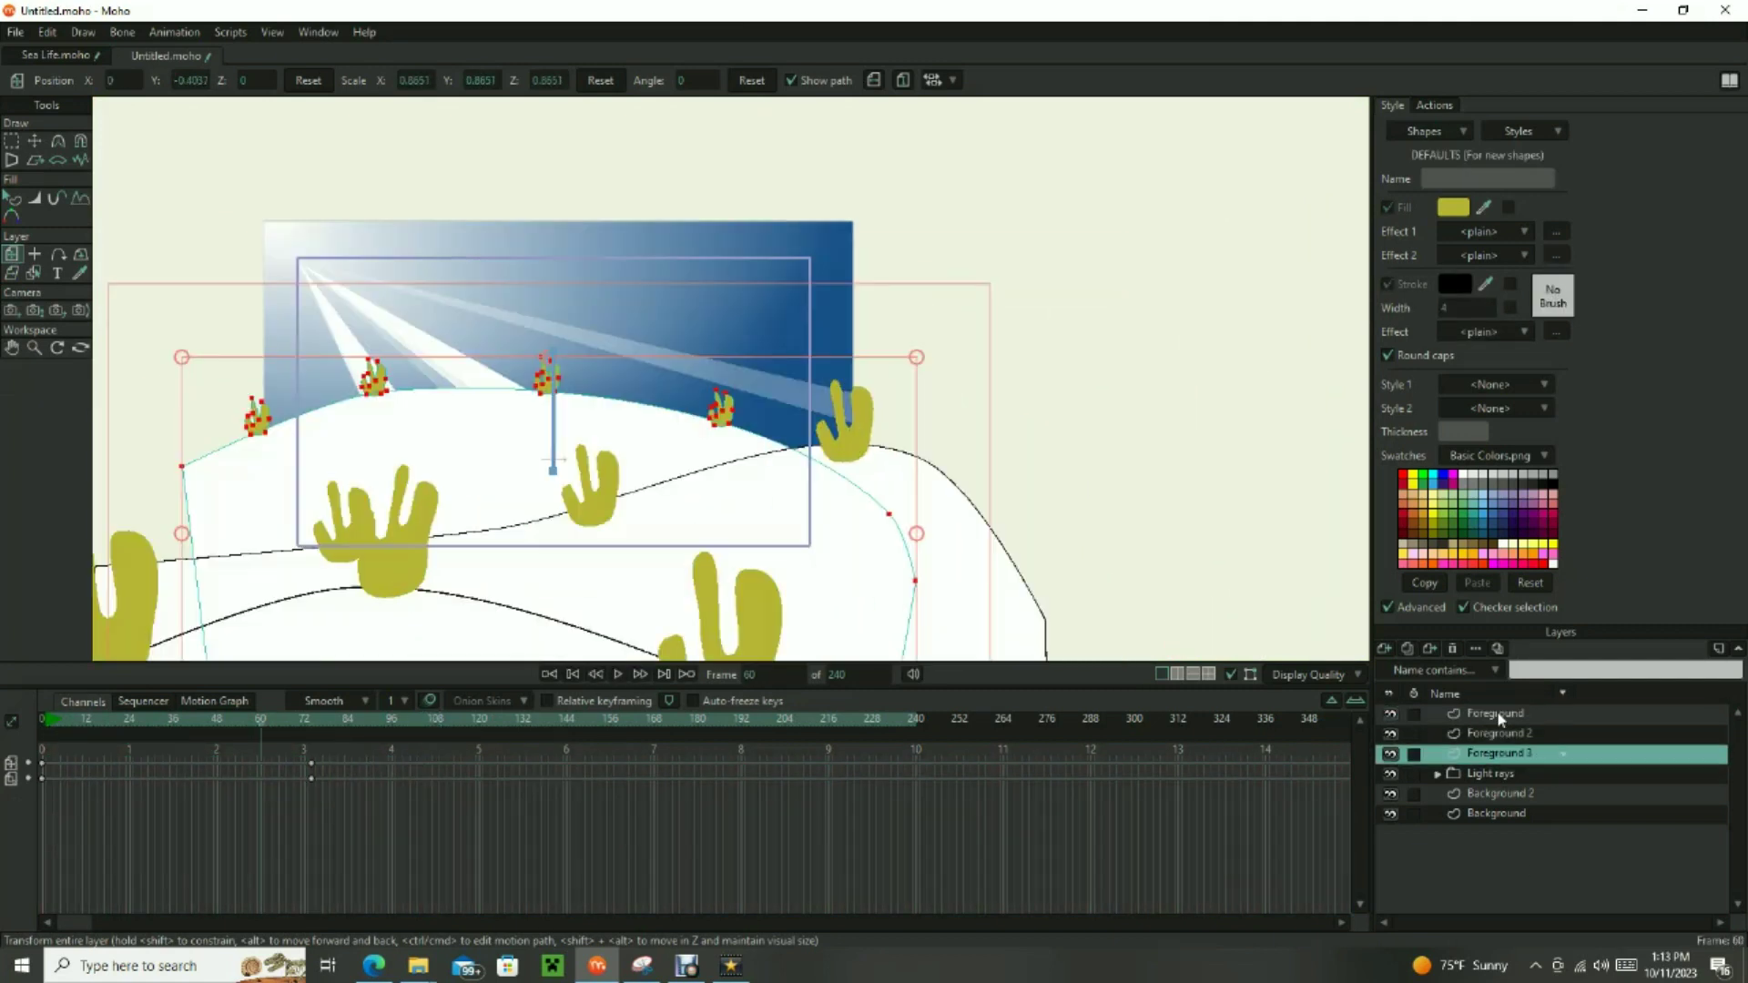
# Group the layers from Foreground down to Background 2 into a new group named Scenery.
pyautogui.click(1498, 715)
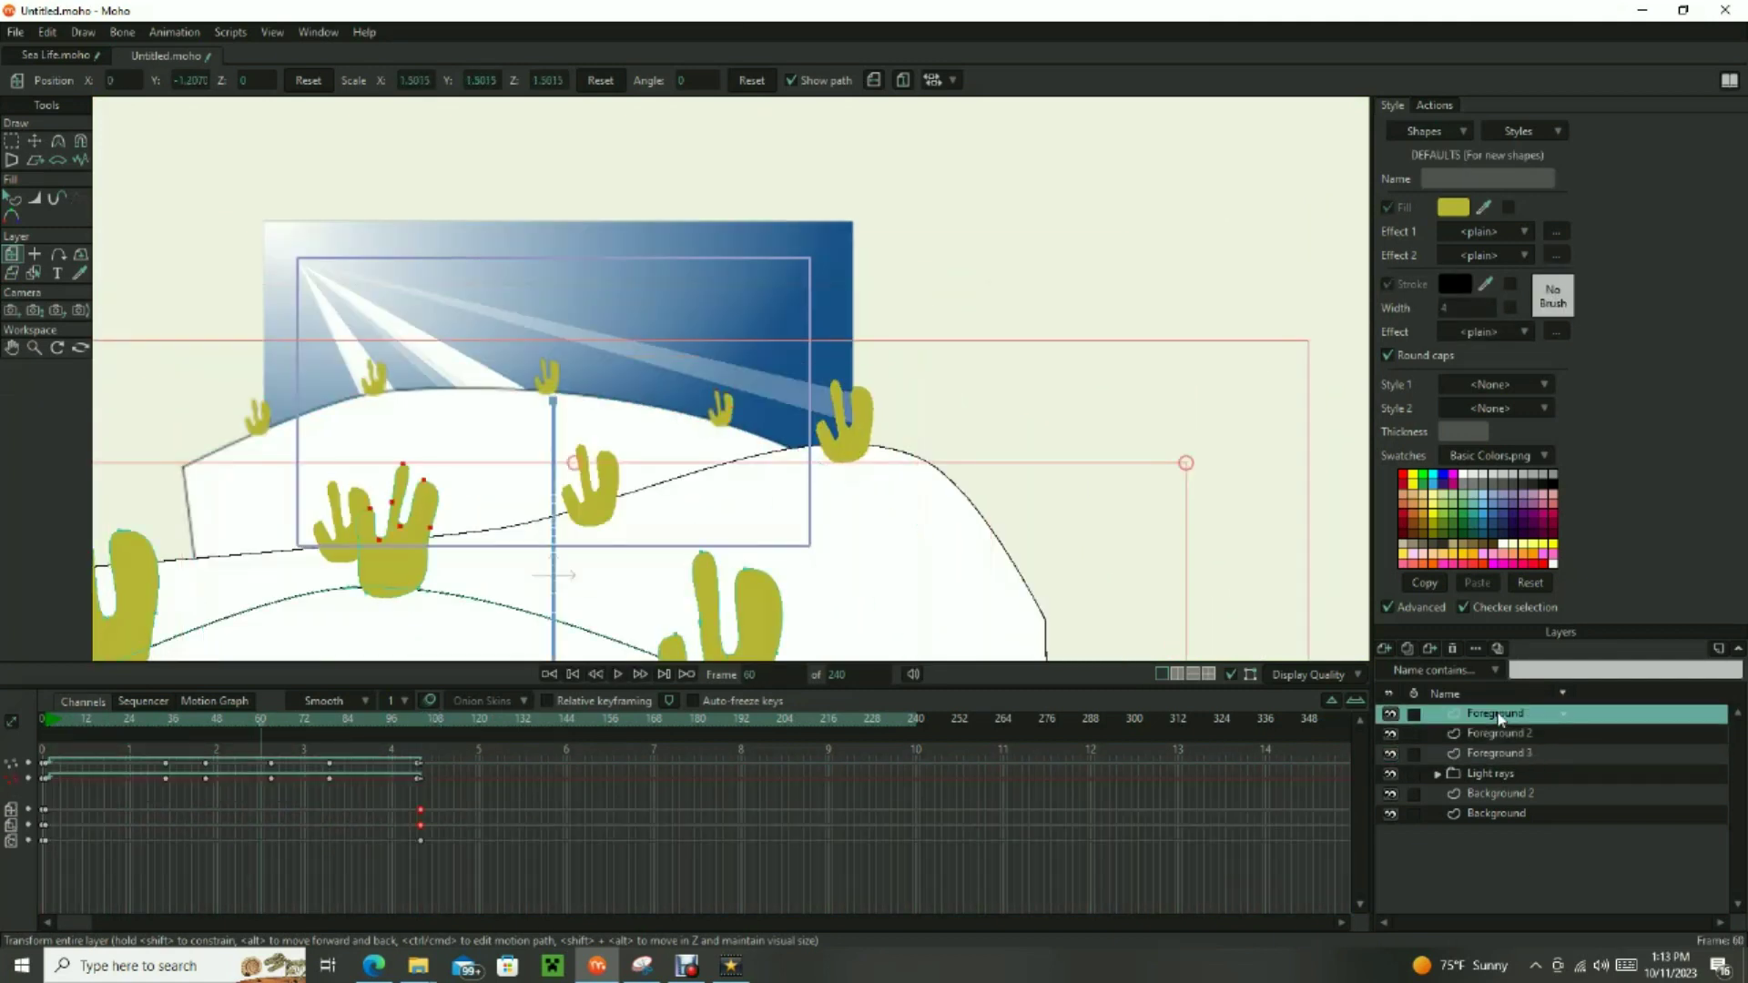
pyautogui.keyDown('shift'); pyautogui.click(1494, 794); pyautogui.keyUp('shift')
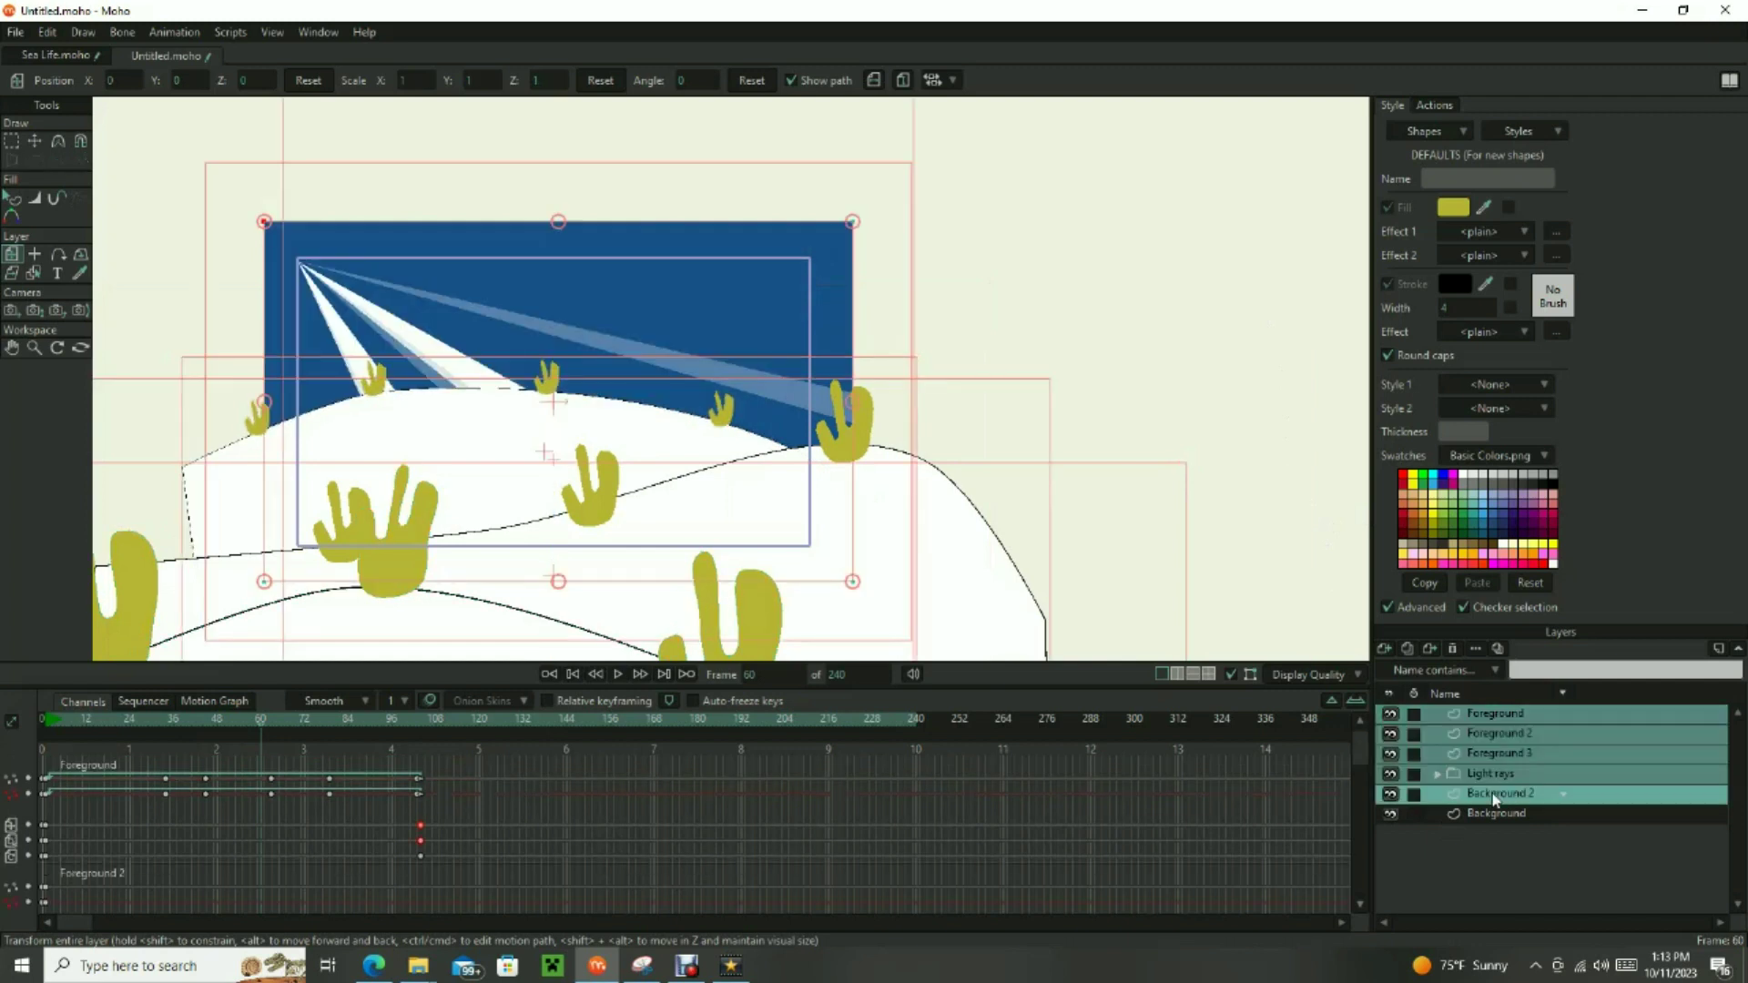
pyautogui.click(1386, 648)
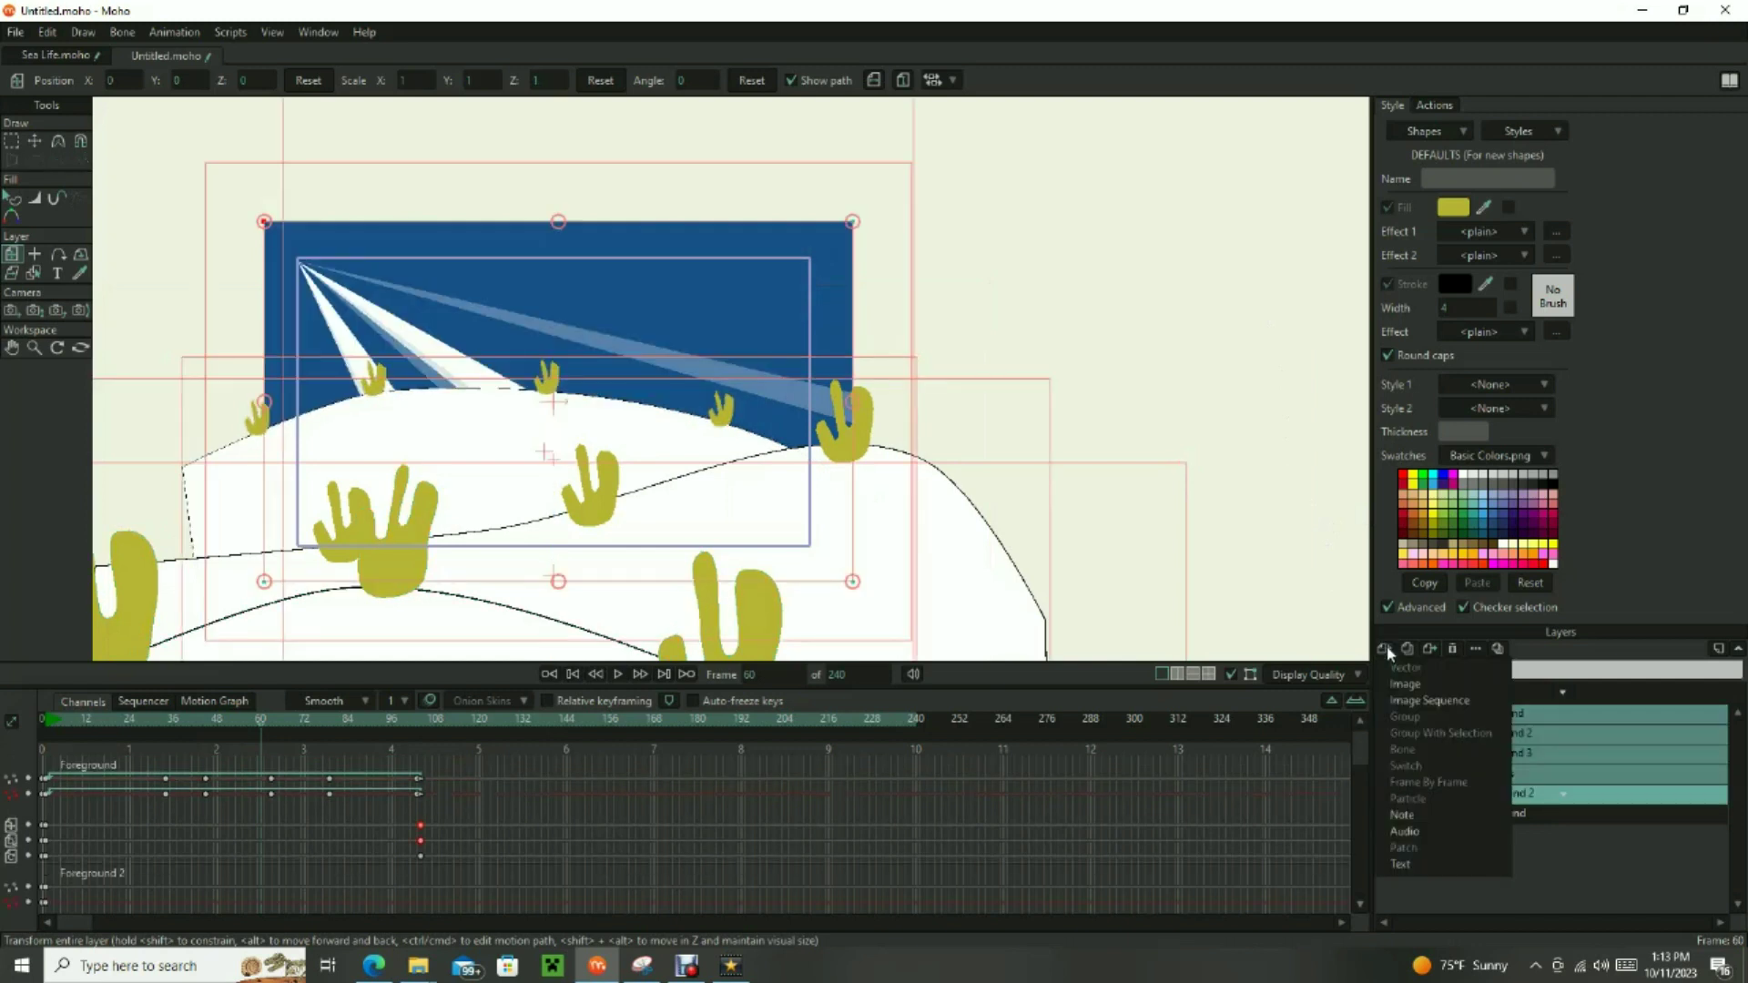
pyautogui.click(577, 674)
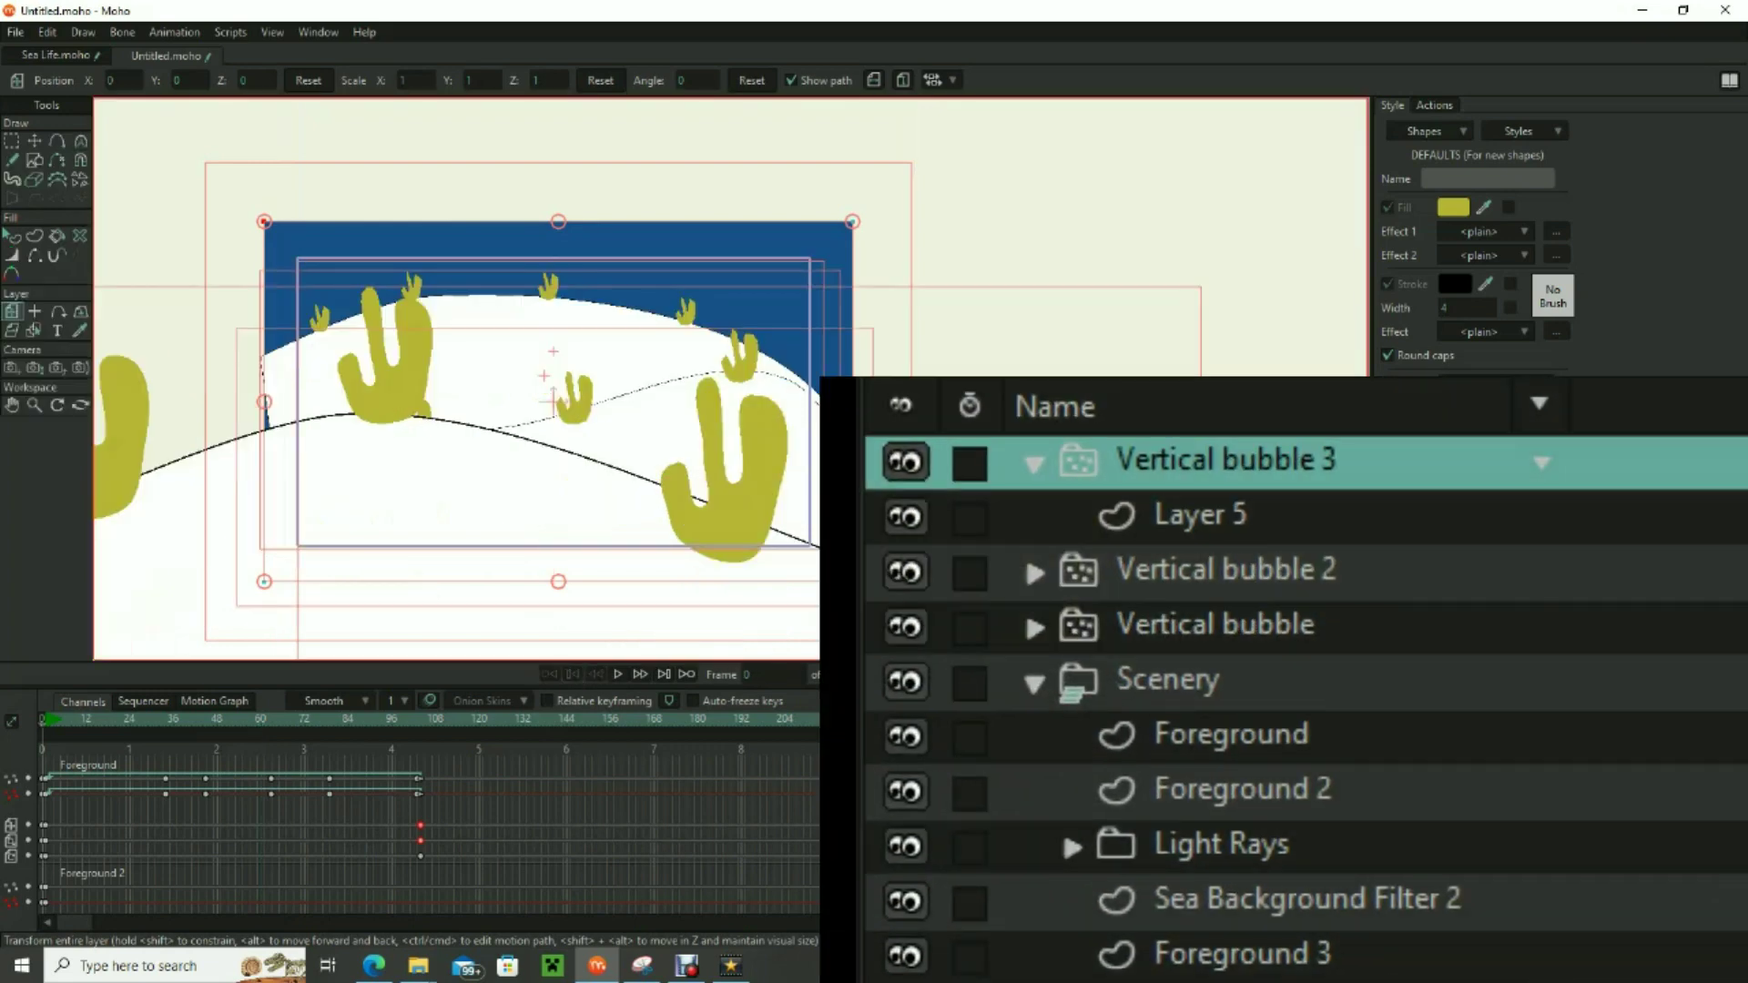
pyautogui.click(1182, 701)
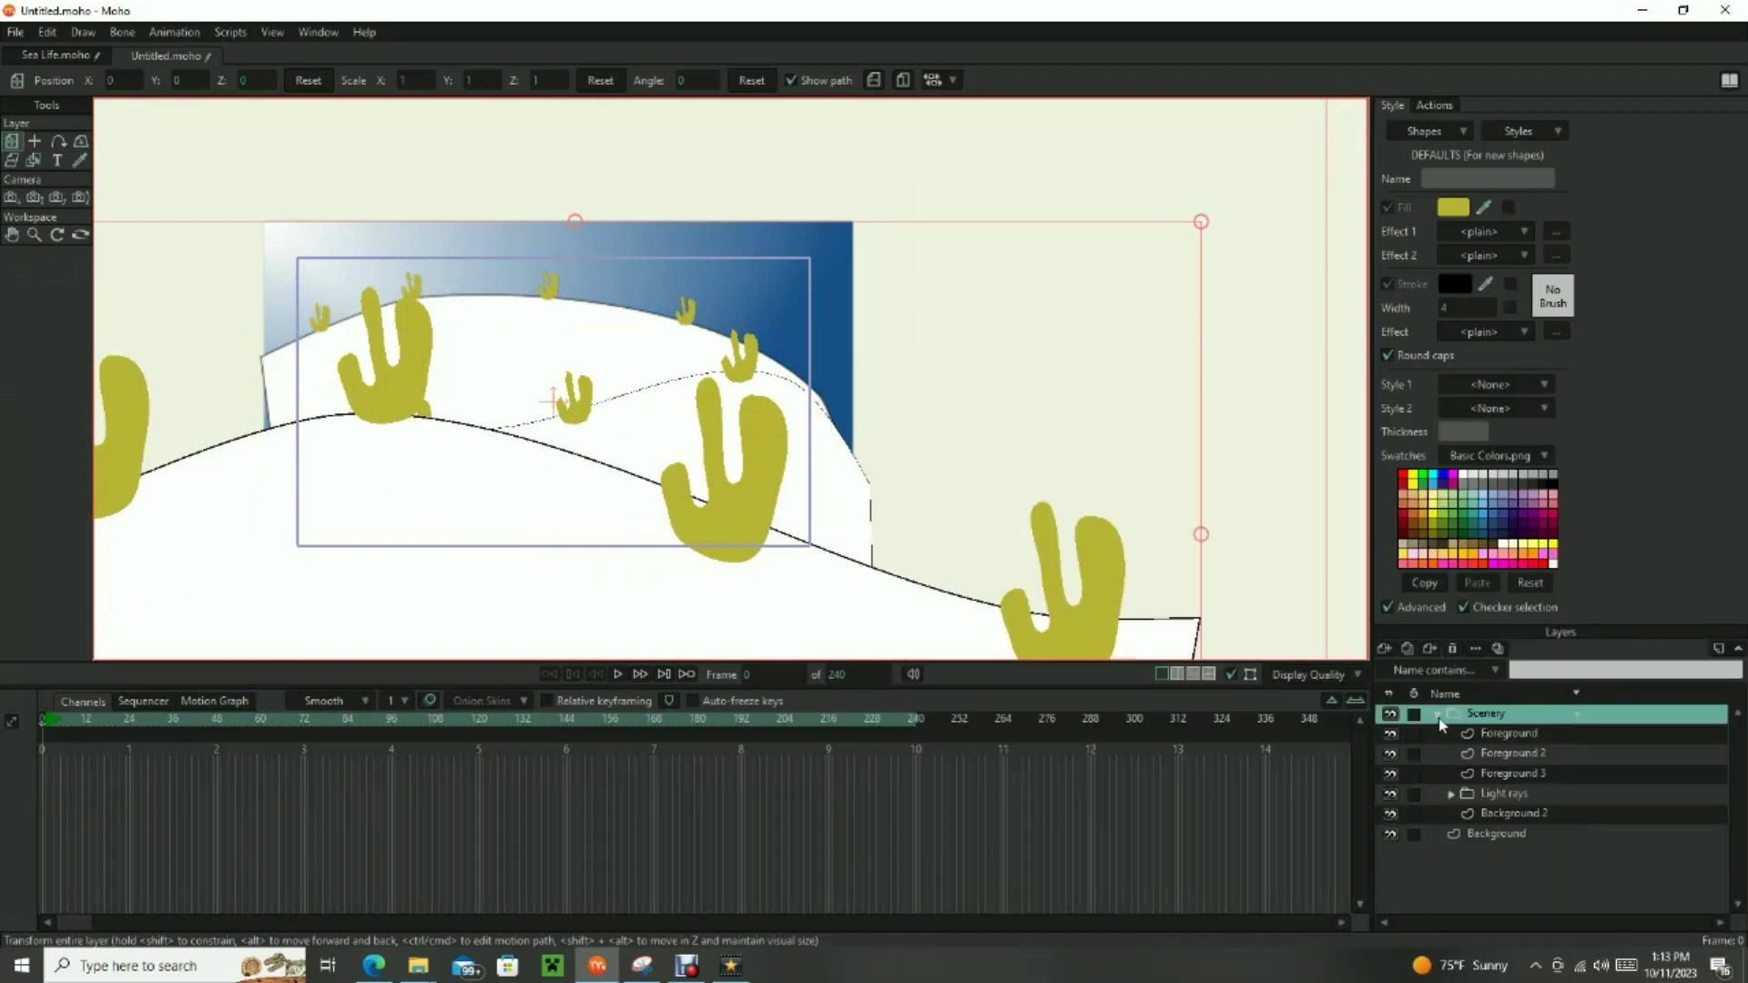
# Enable animated layer order for the Scenery group and move Foreground 3 below Background 2.
pyautogui.doubleClick(1490, 715)
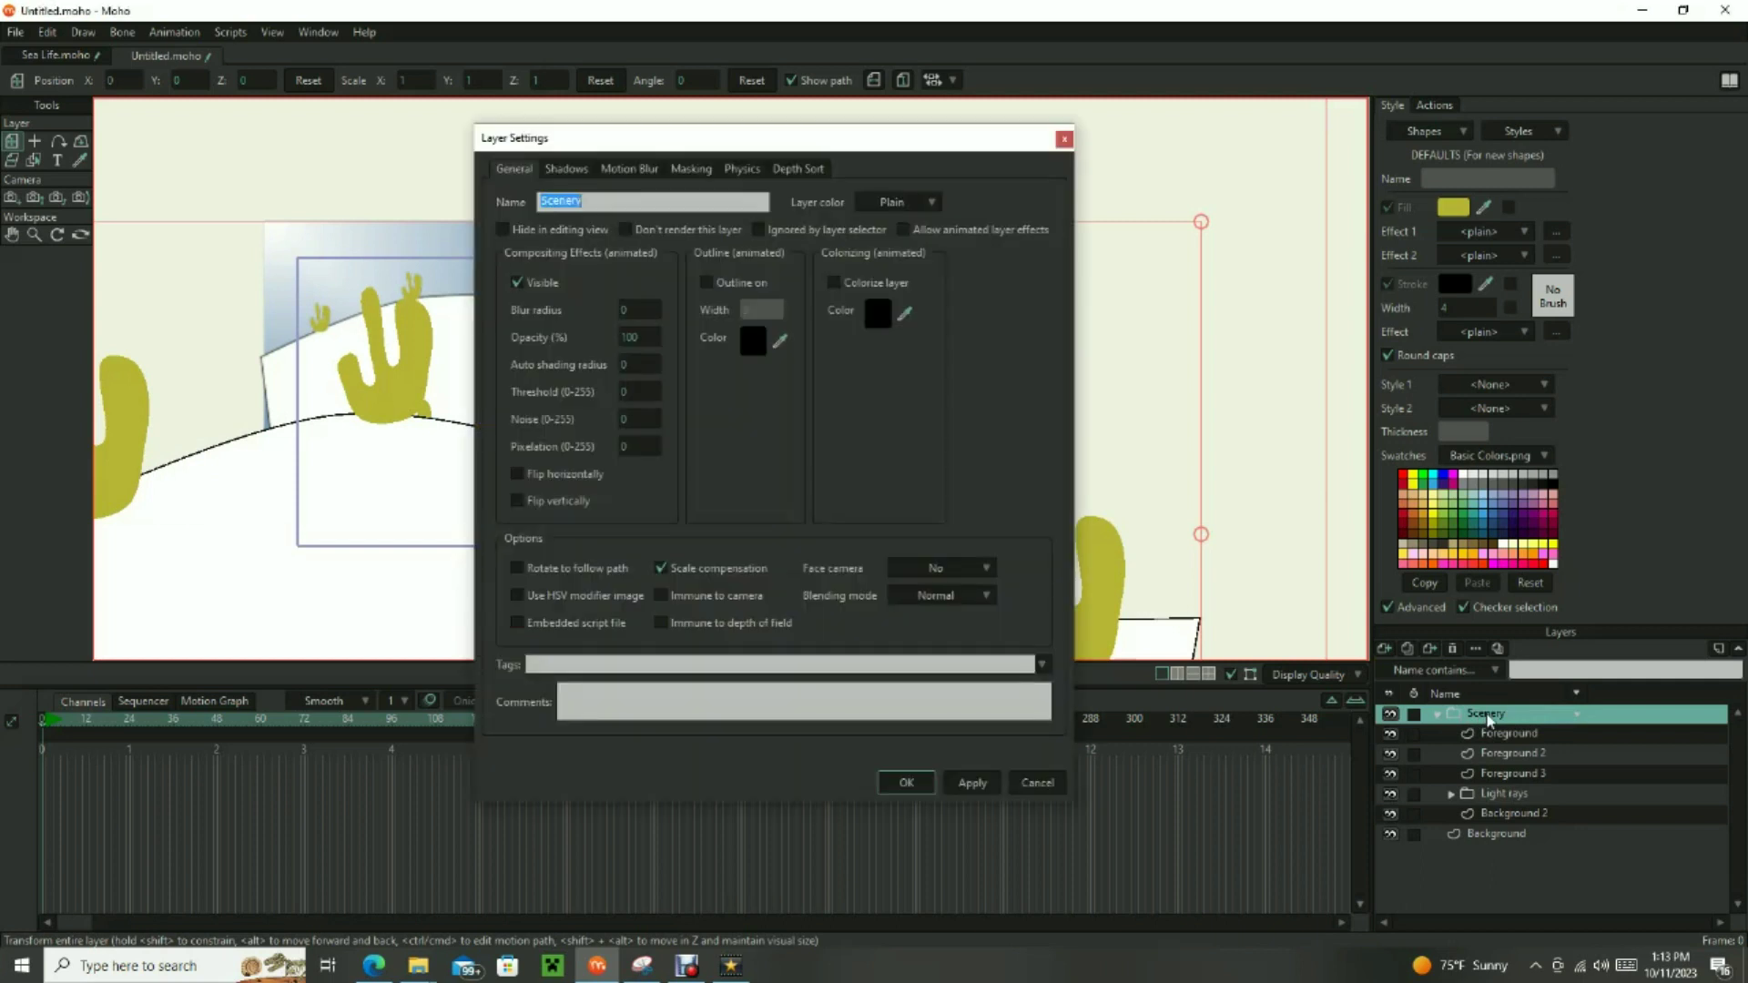
pyautogui.click(795, 170)
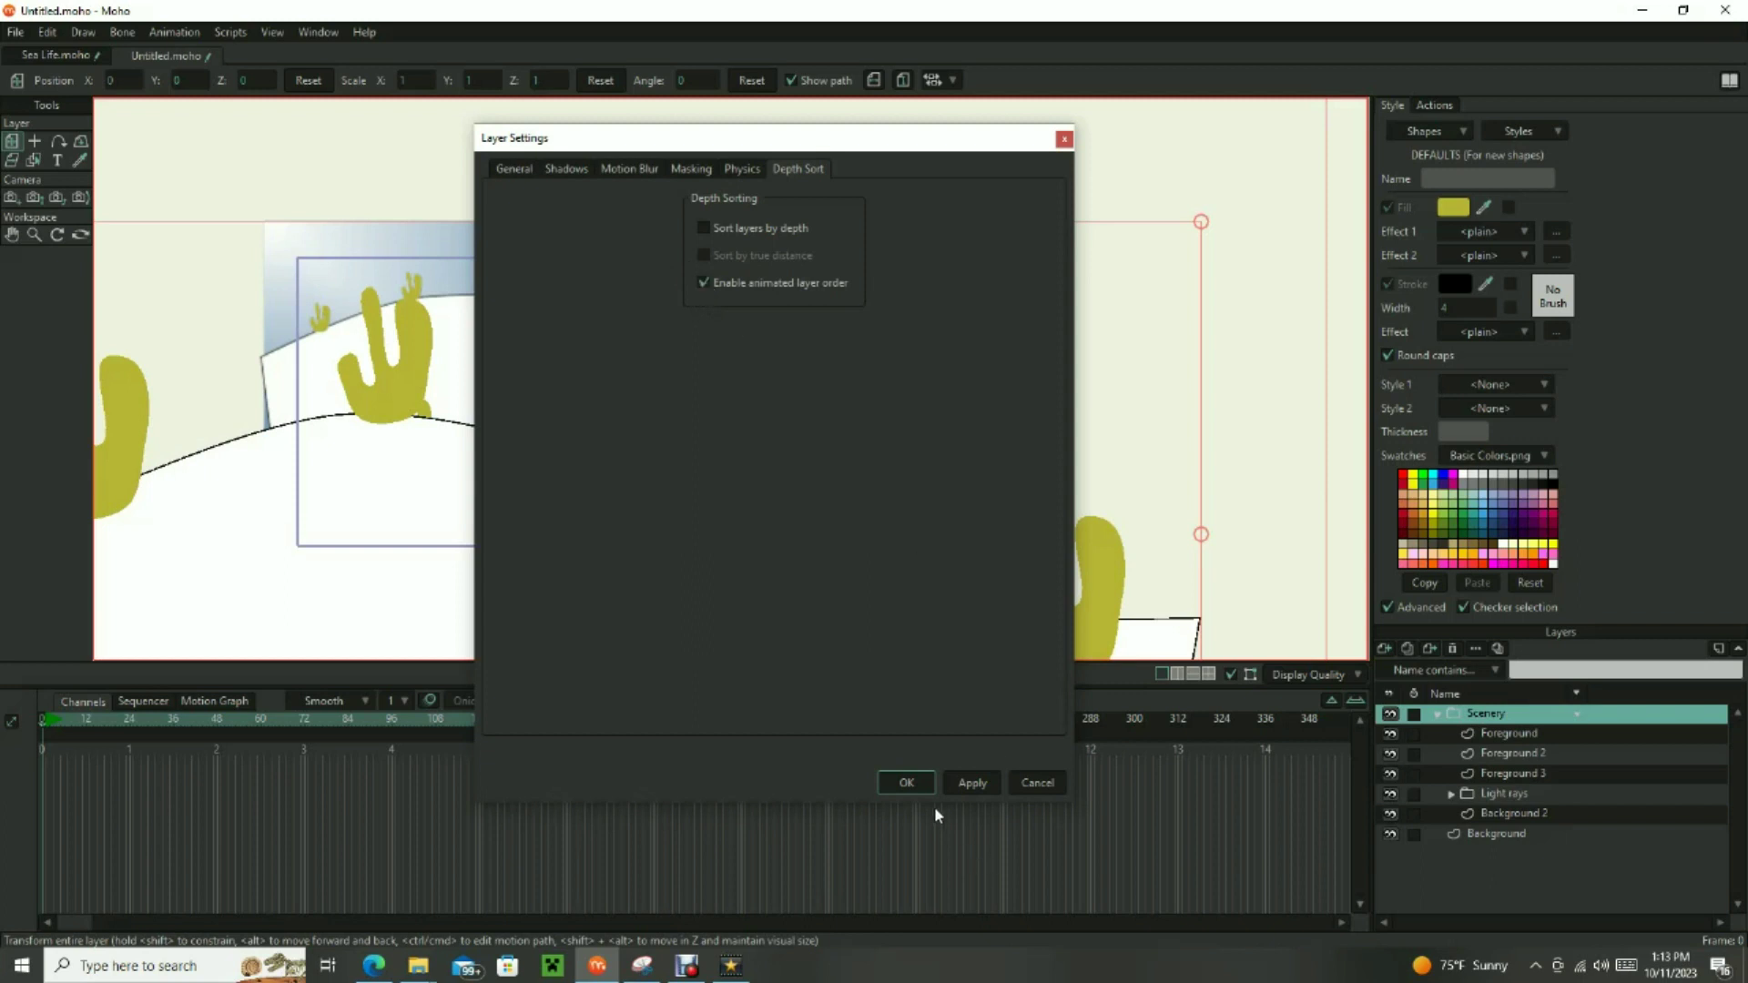
pyautogui.click(921, 782)
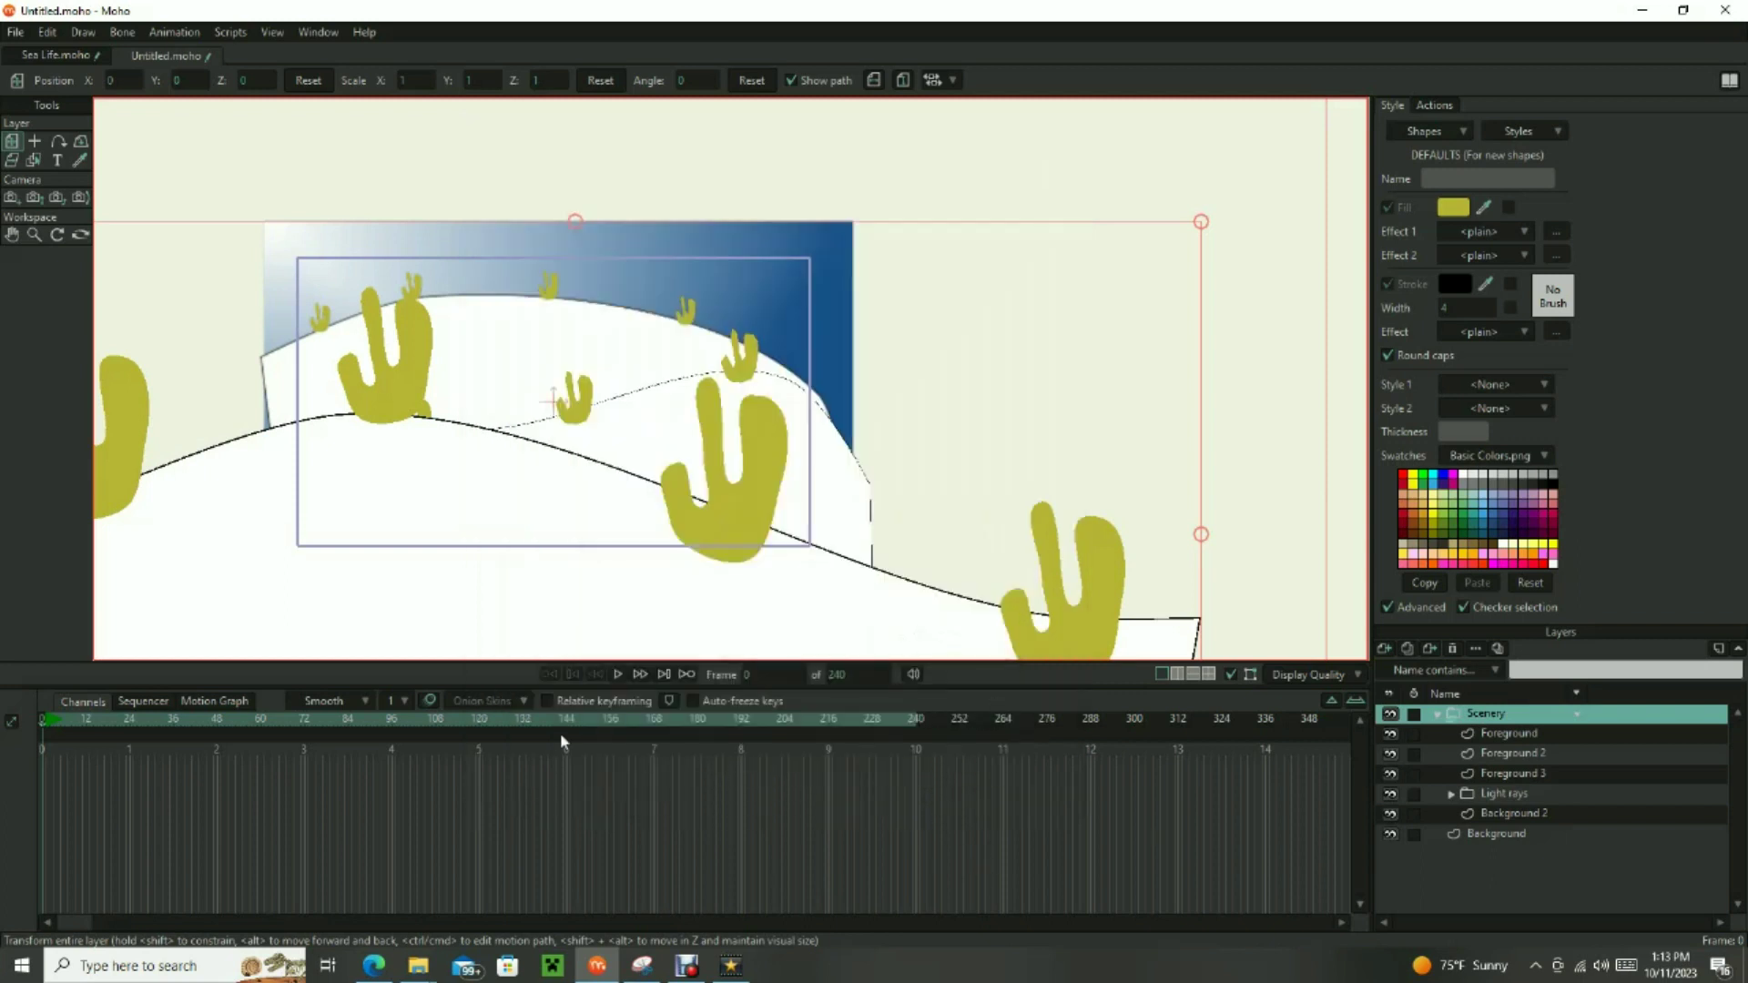
pyautogui.click(1513, 774)
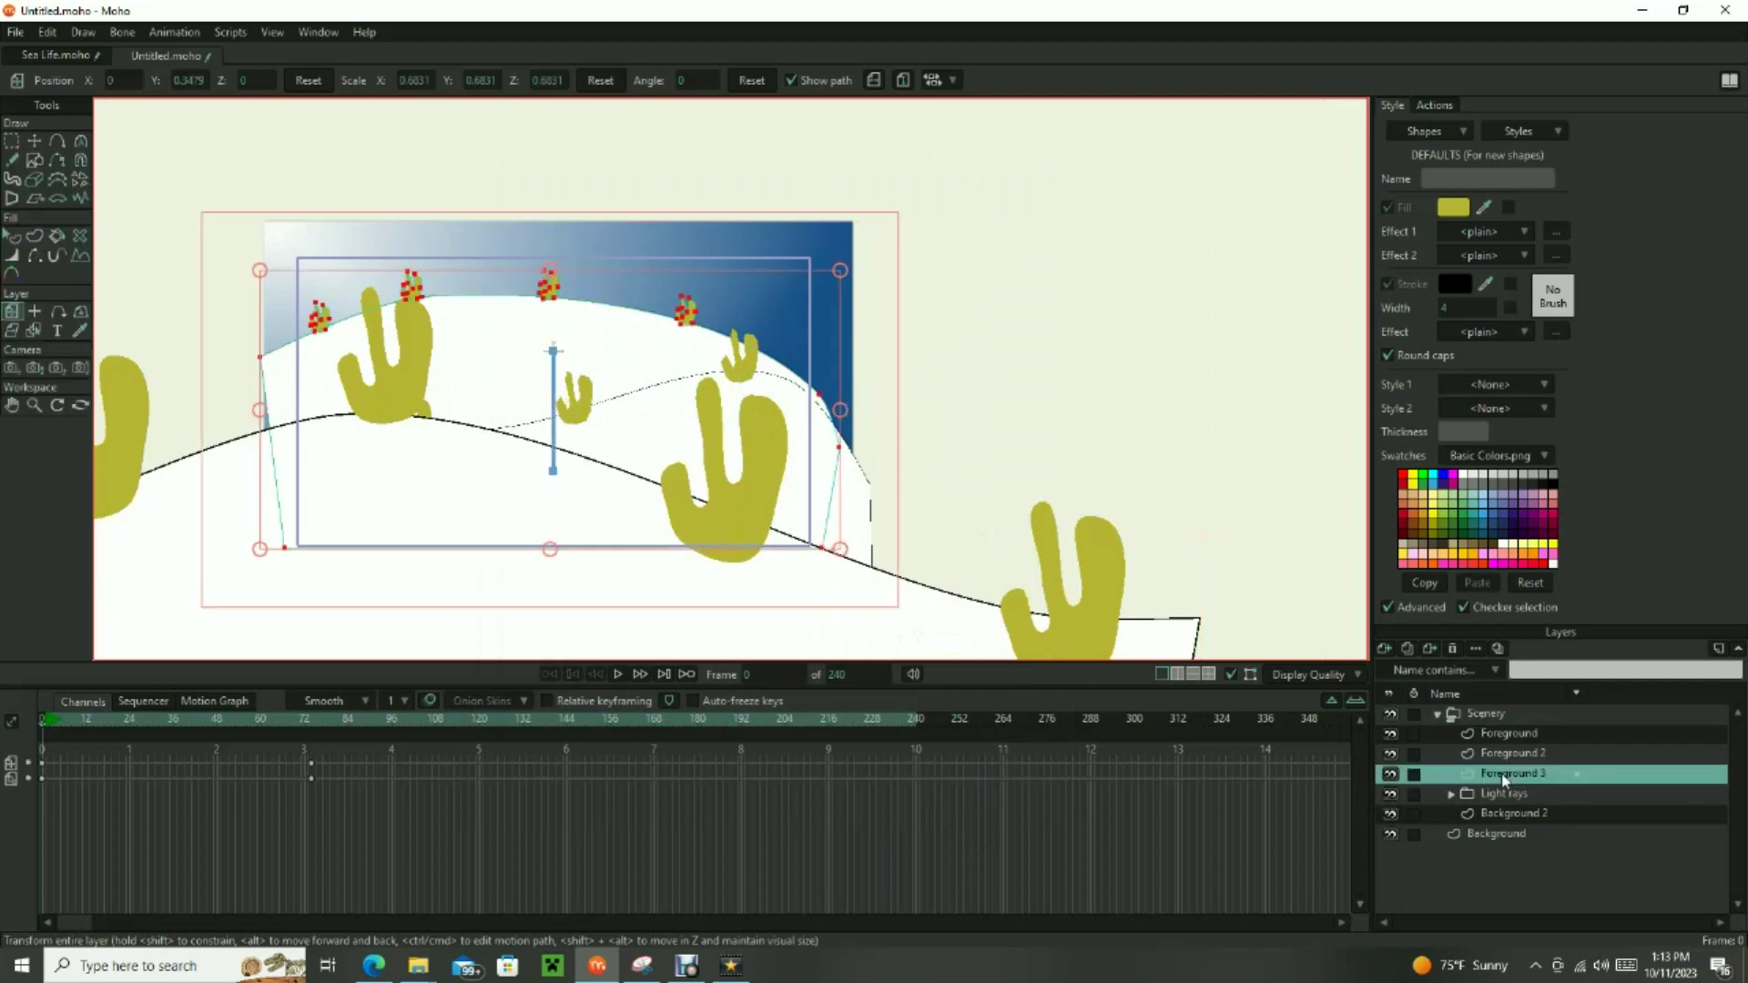
pyautogui.moveTo(1506, 774); pyautogui.dragTo(1511, 815)
# Set the Background 2 layer's opacity to 0 at frame 74 and scrub the timeline to check the fade.
pyautogui.doubleClick(1513, 813)
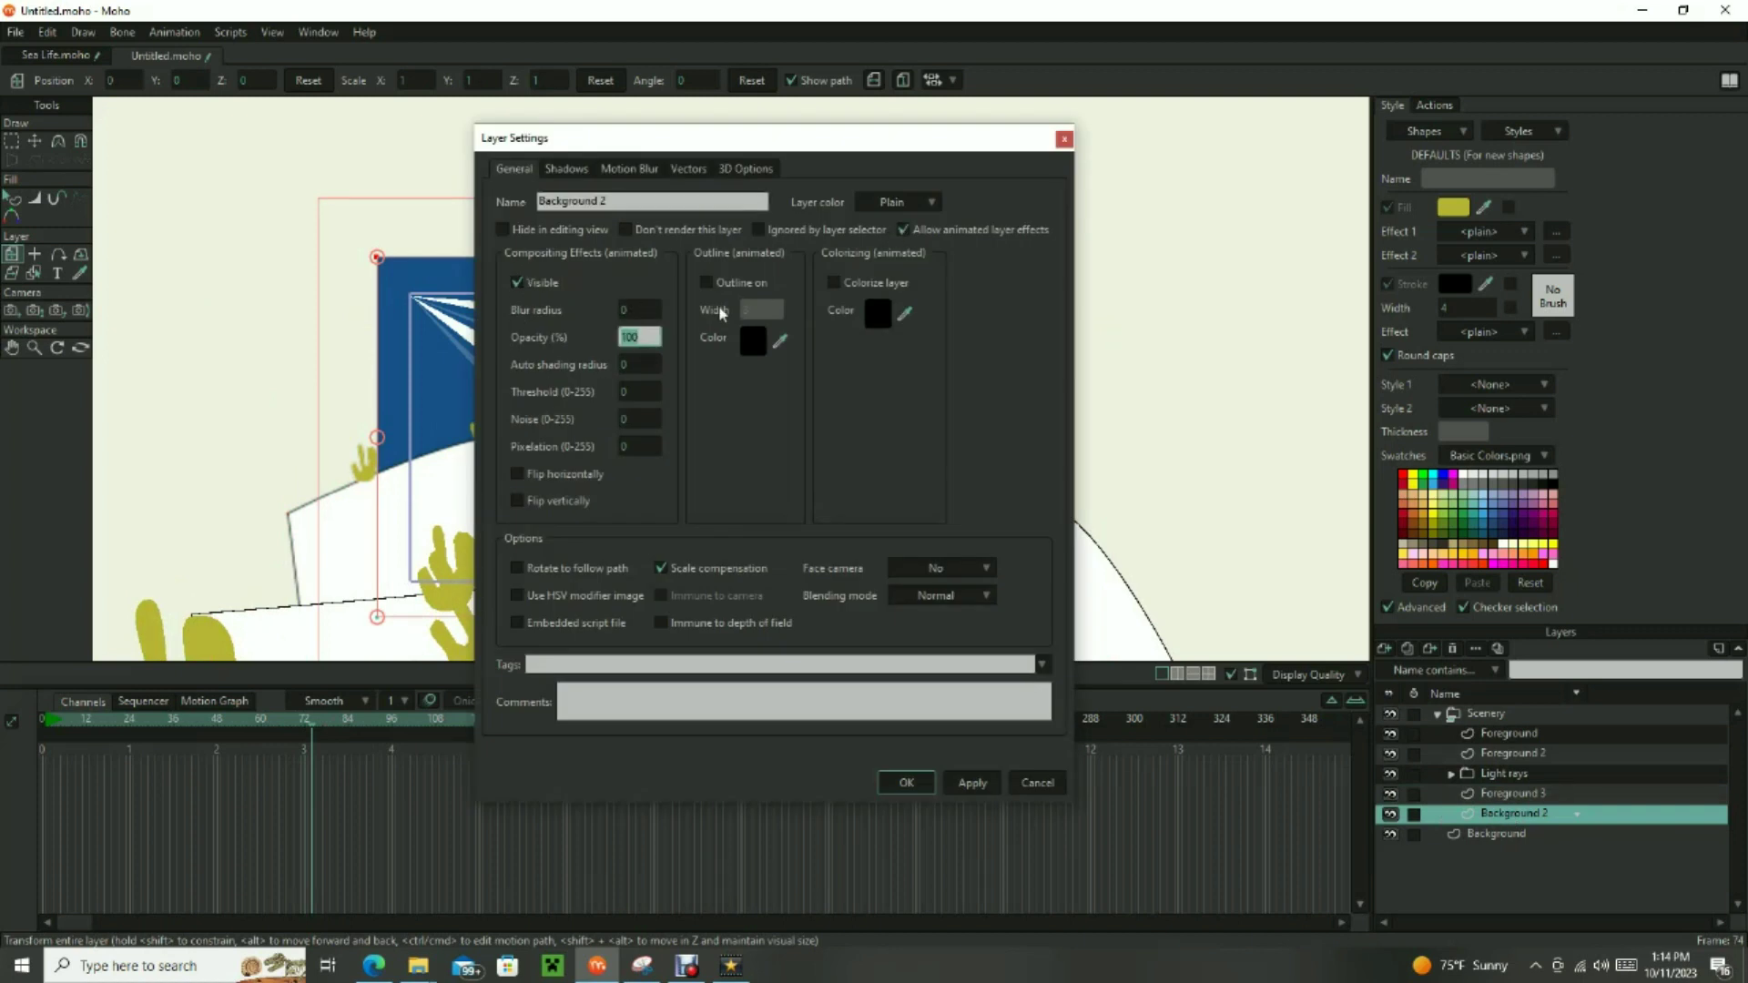
pyautogui.write('0')
pyautogui.click(972, 784)
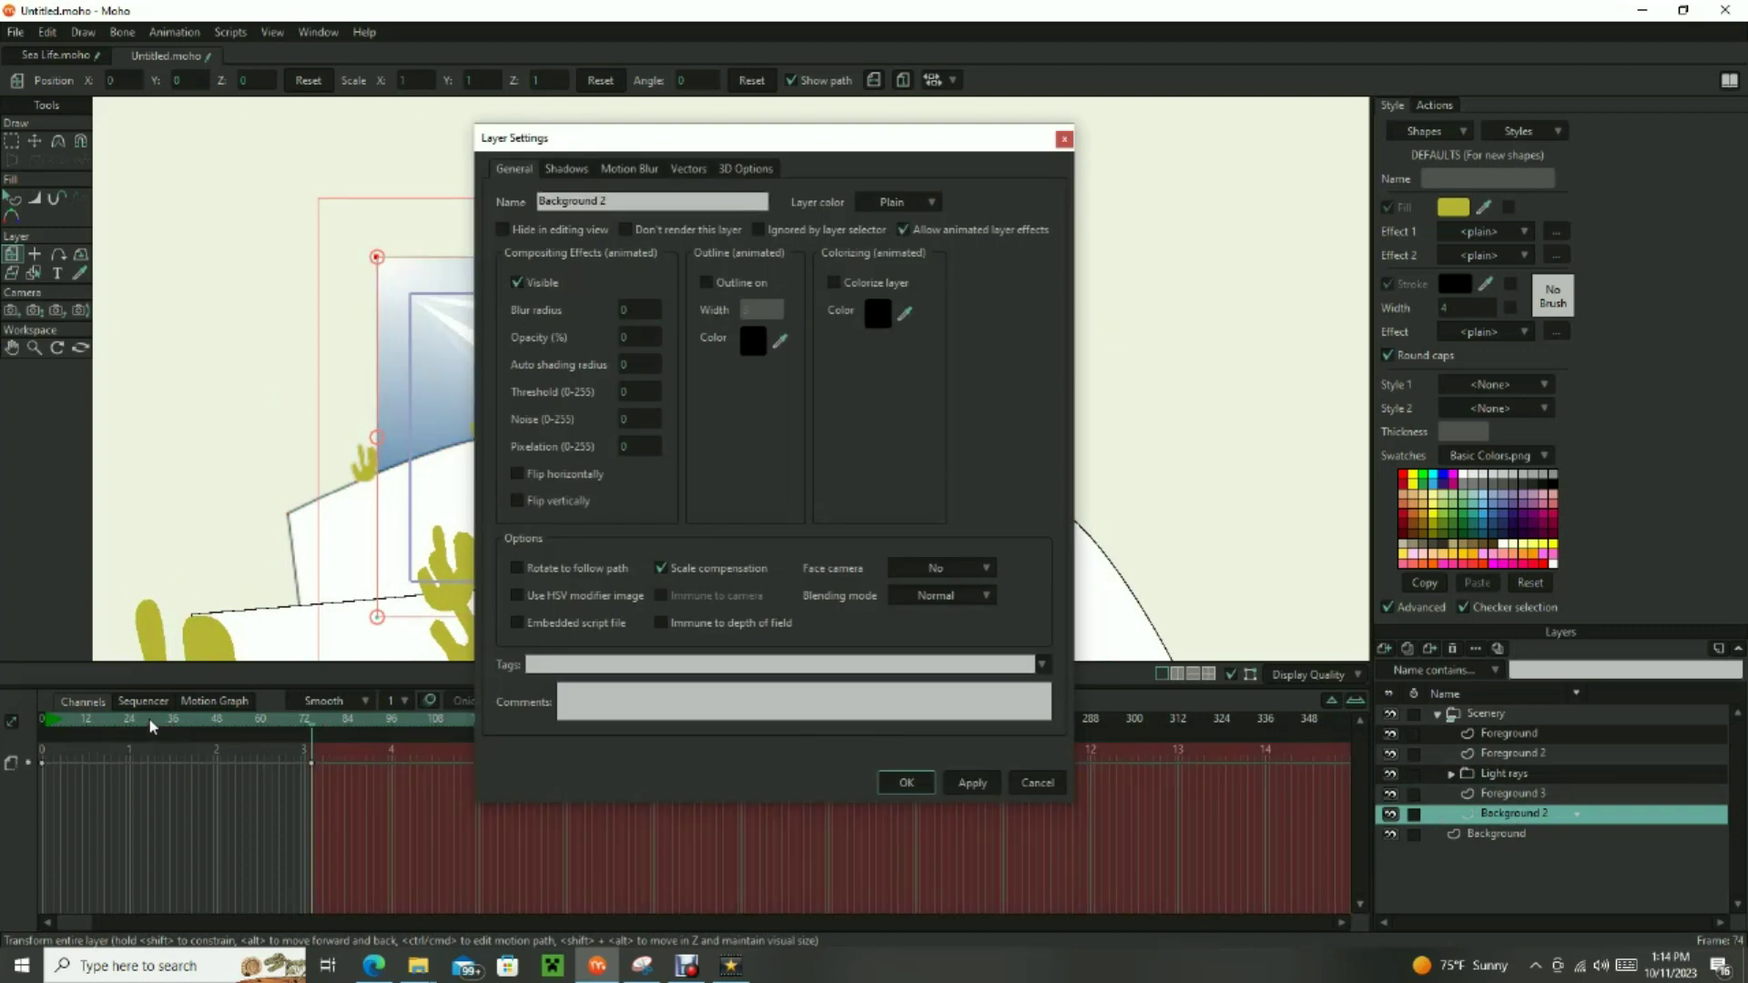
pyautogui.moveTo(150, 726); pyautogui.dragTo(48, 721)
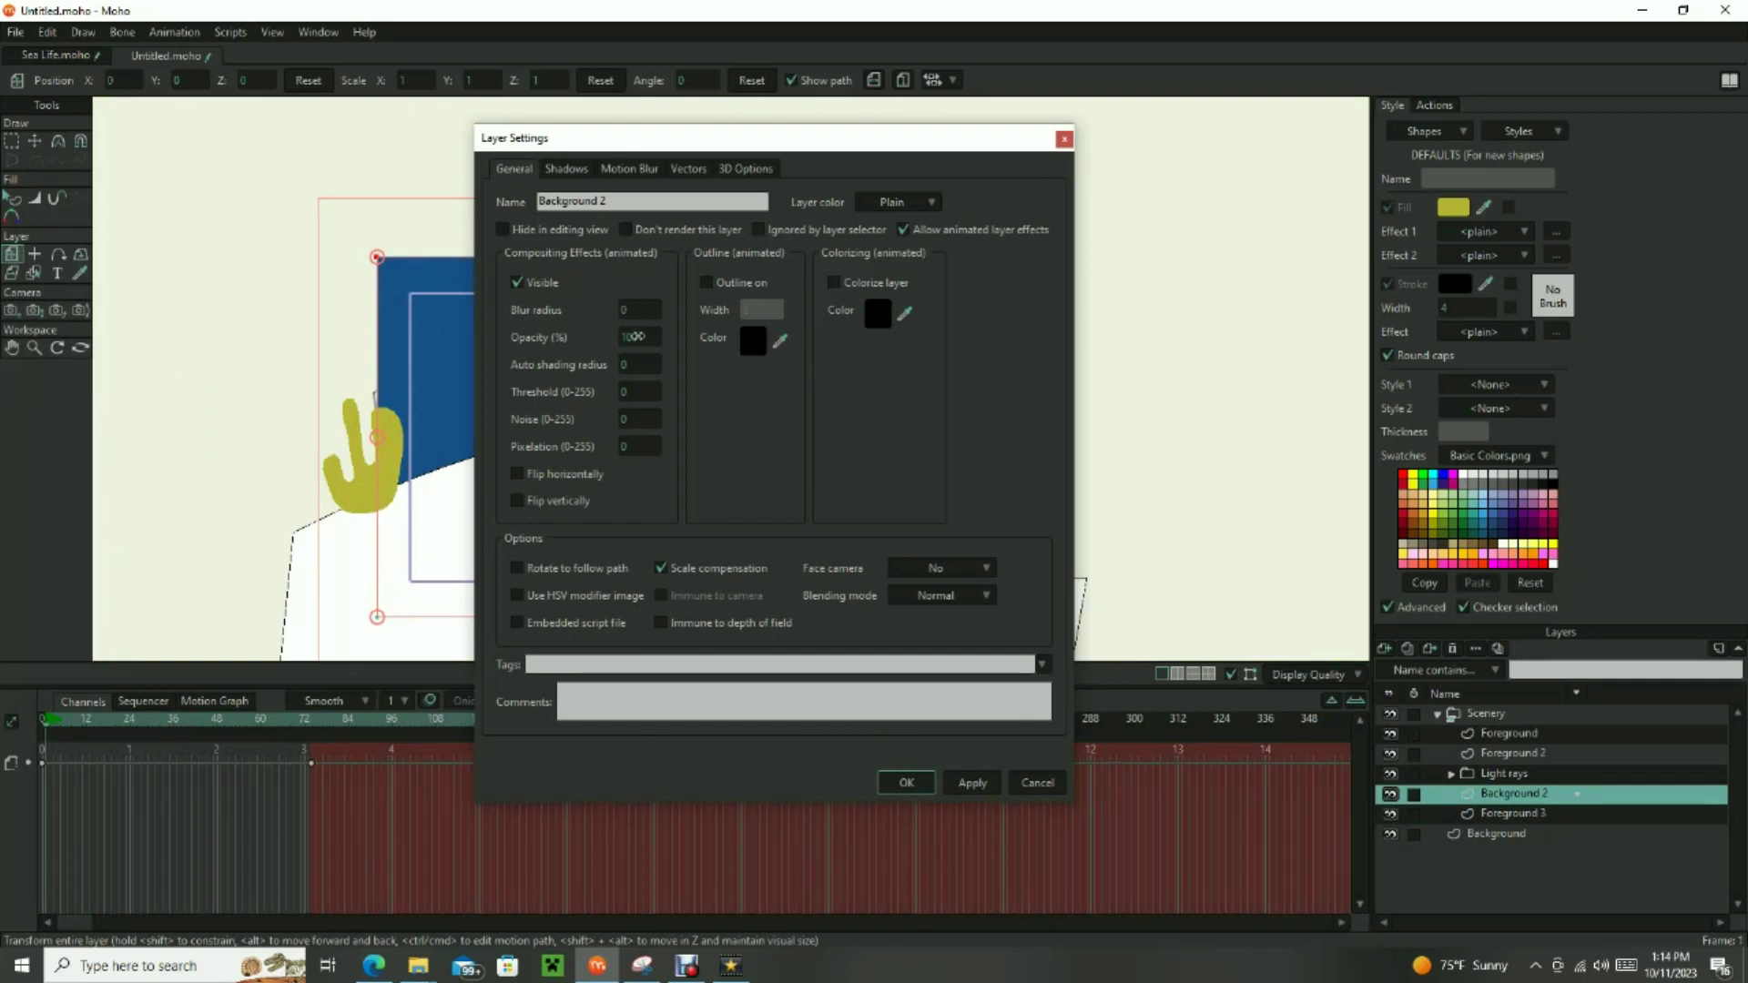
pyautogui.click(906, 784)
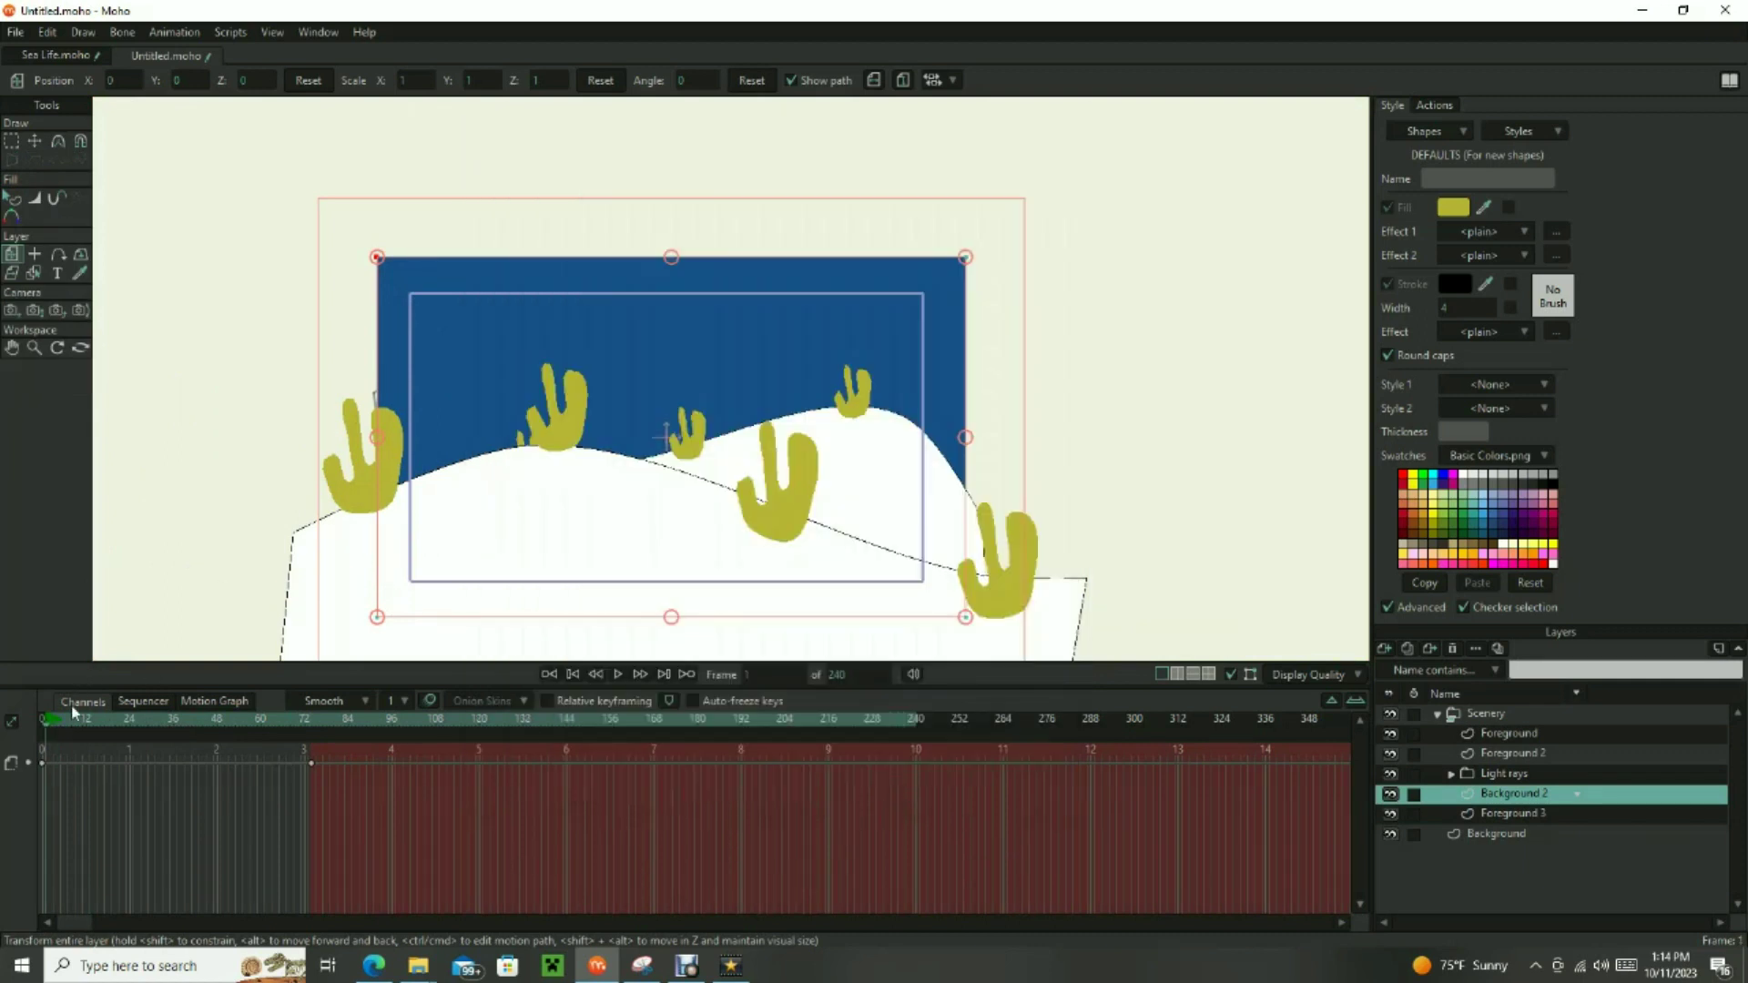
pyautogui.moveTo(65, 721)
pyautogui.mouseDown()
pyautogui.moveTo(279, 733)
pyautogui.moveTo(42, 734)
pyautogui.moveTo(226, 754)
pyautogui.mouseUp()
pyautogui.scroll(2, 536, 391)
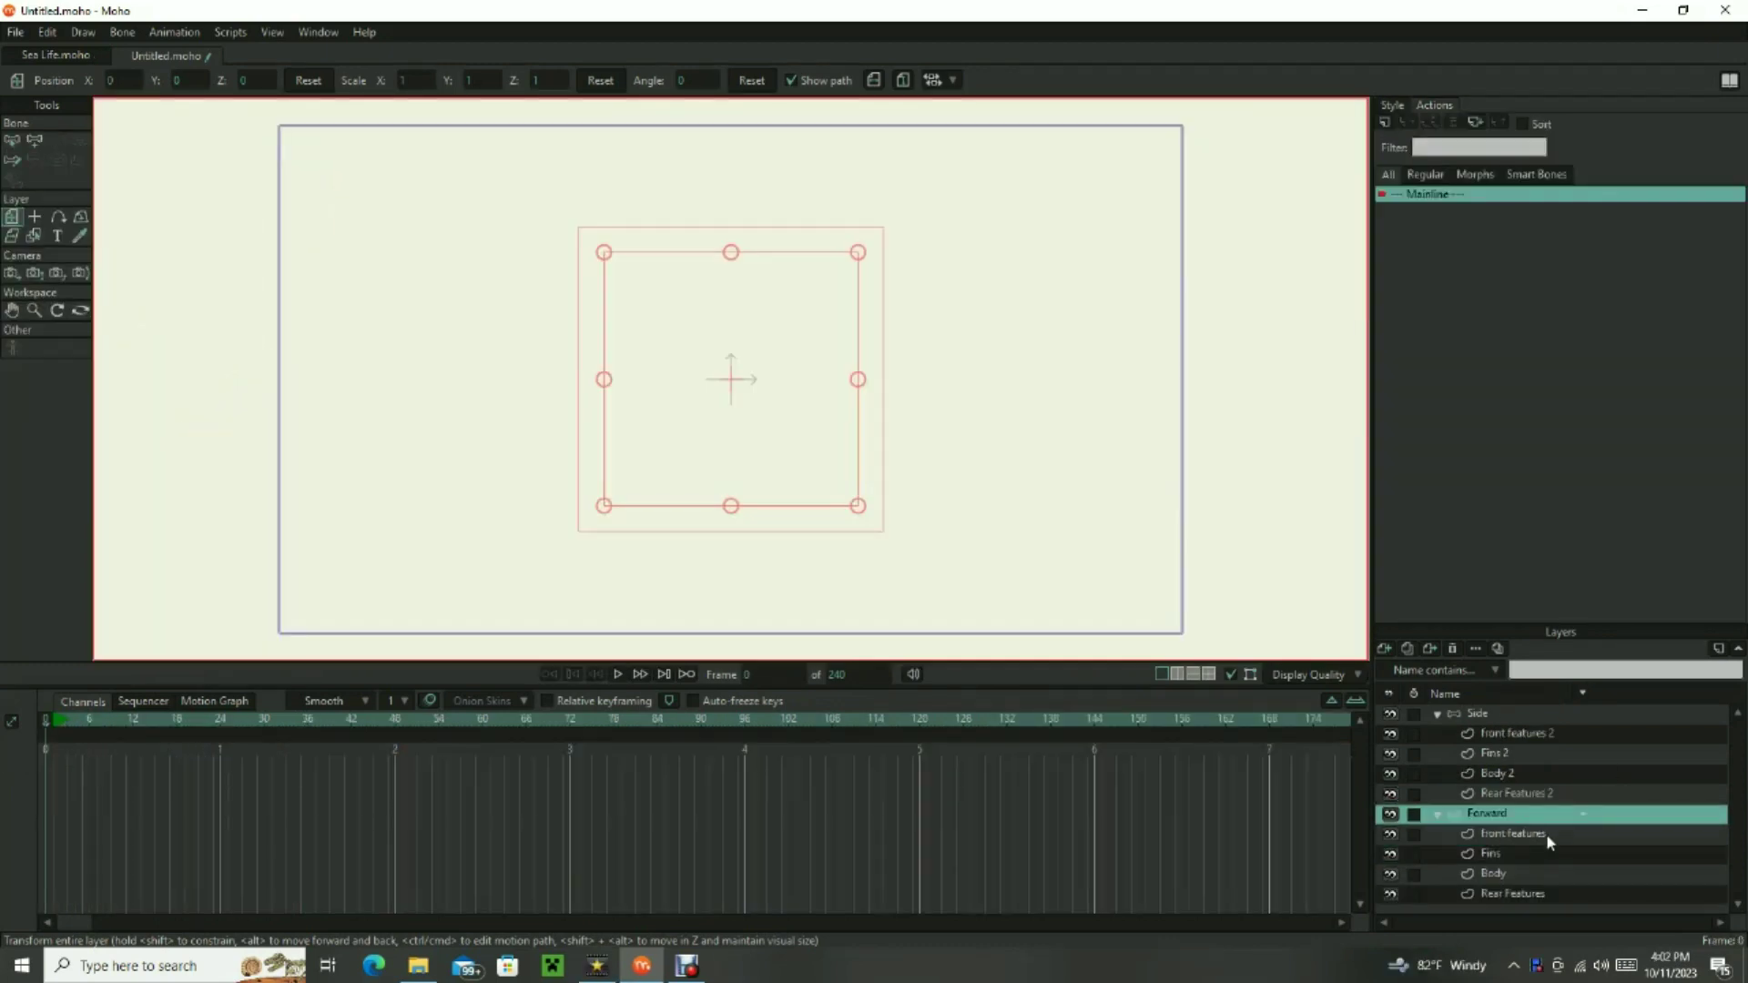
# Draw a white oval on the Body 2 layer, import the Fish 1 ref image as the bottom layer and align the fish beneath it.
pyautogui.moveTo(581, 284); pyautogui.dragTo(876, 472)
pyautogui.click(16, 32)
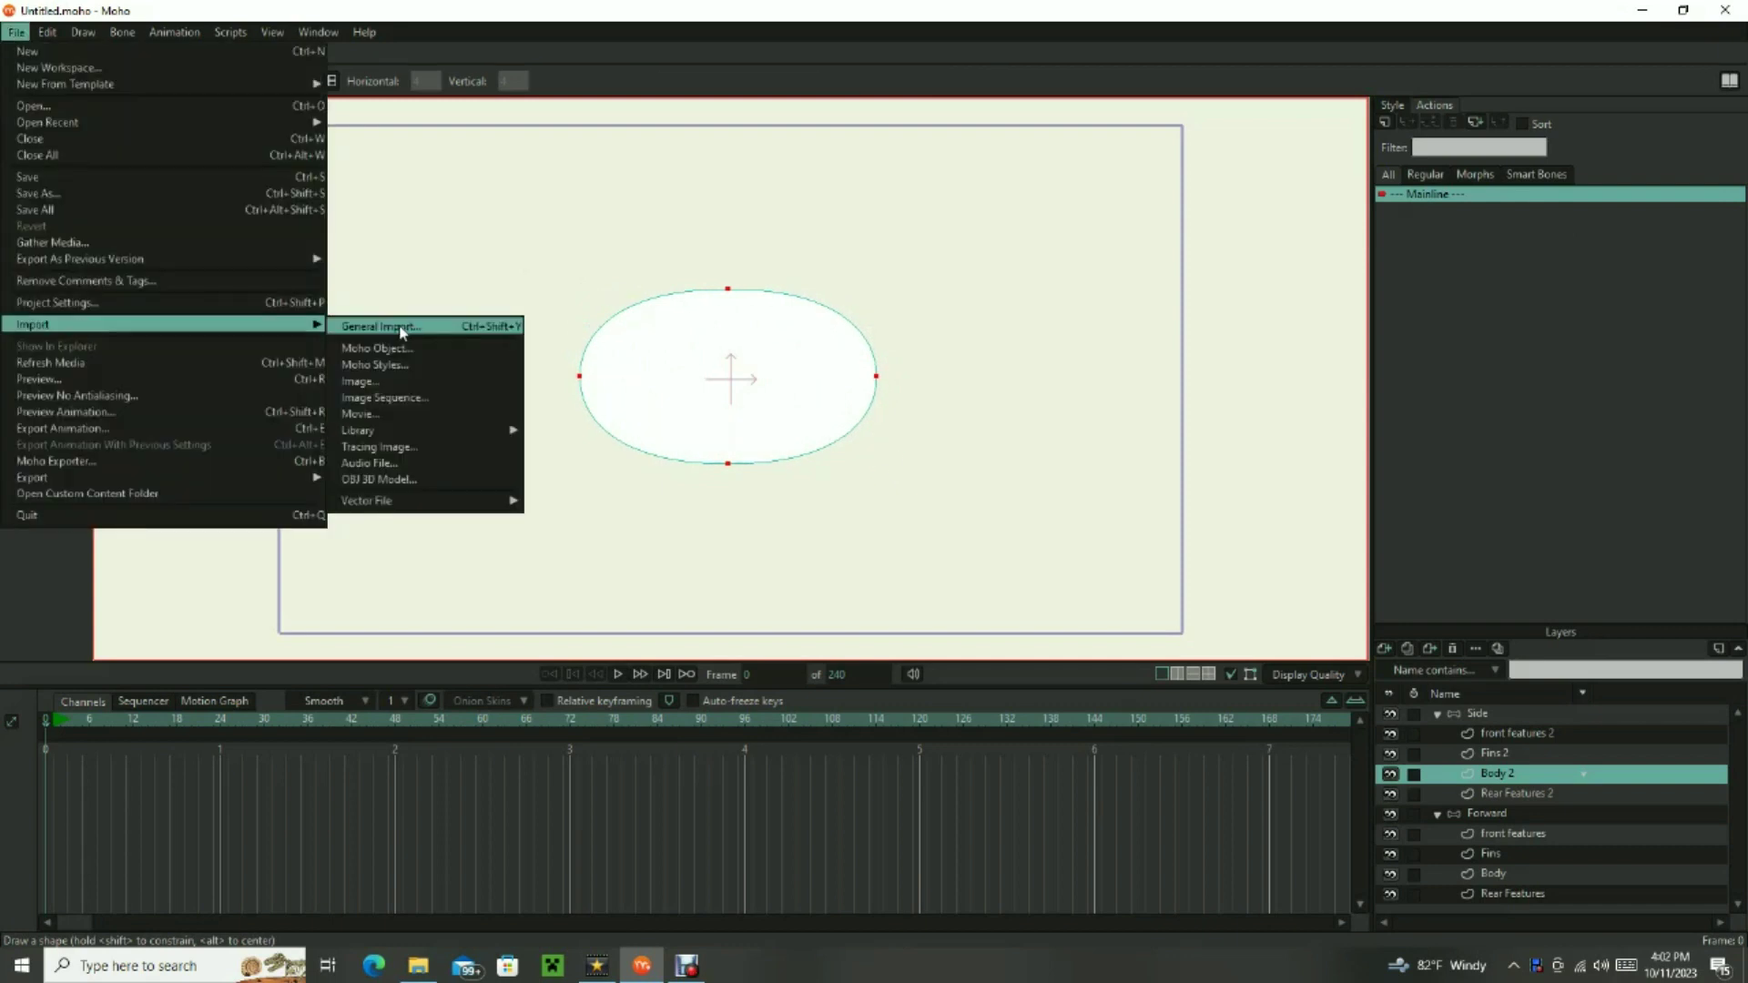
pyautogui.click(428, 327)
pyautogui.doubleClick(211, 187)
pyautogui.moveTo(1530, 773); pyautogui.dragTo(1502, 917)
pyautogui.moveTo(638, 378); pyautogui.dragTo(757, 378)
# Reshape the oval on the Body 2 layer to match the body of the reference fish.
pyautogui.click(1507, 758)
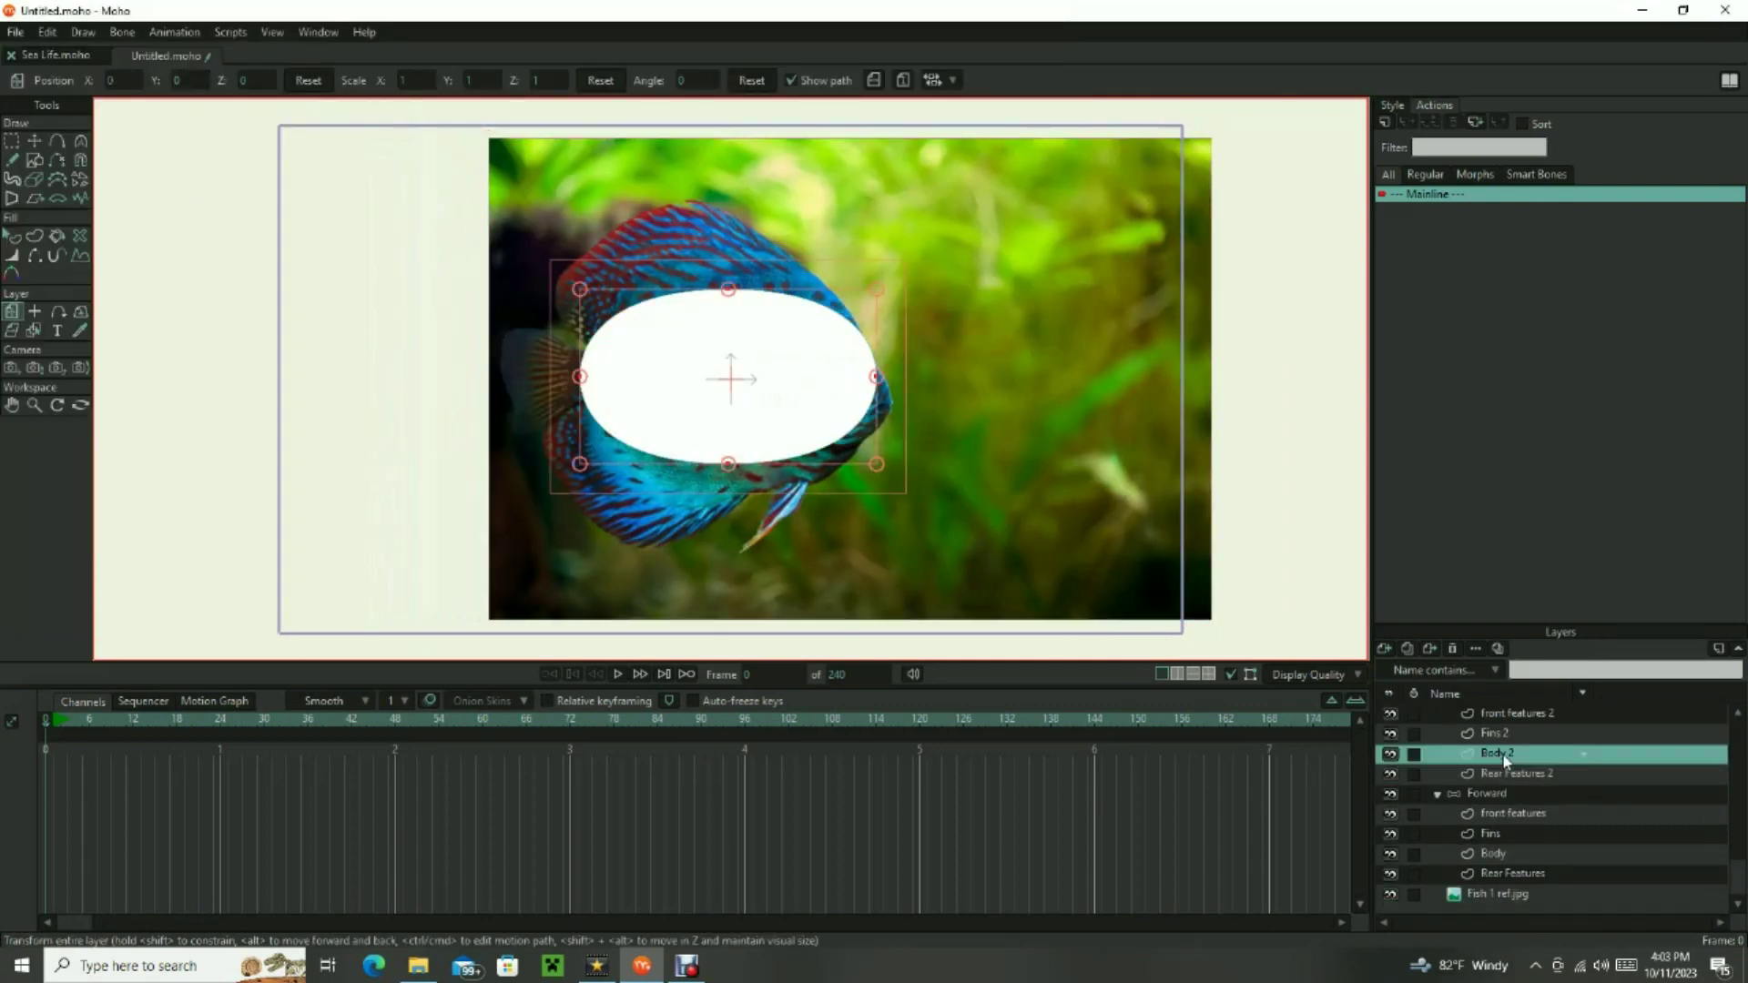
pyautogui.scroll(1, 1506, 761)
pyautogui.moveTo(877, 379); pyautogui.dragTo(891, 407)
pyautogui.scroll(2, 703, 407)
# Trace the reference fish's fins and tail on the Fins 2 layer and create filled shapes from the outlines.
pyautogui.click(1495, 753)
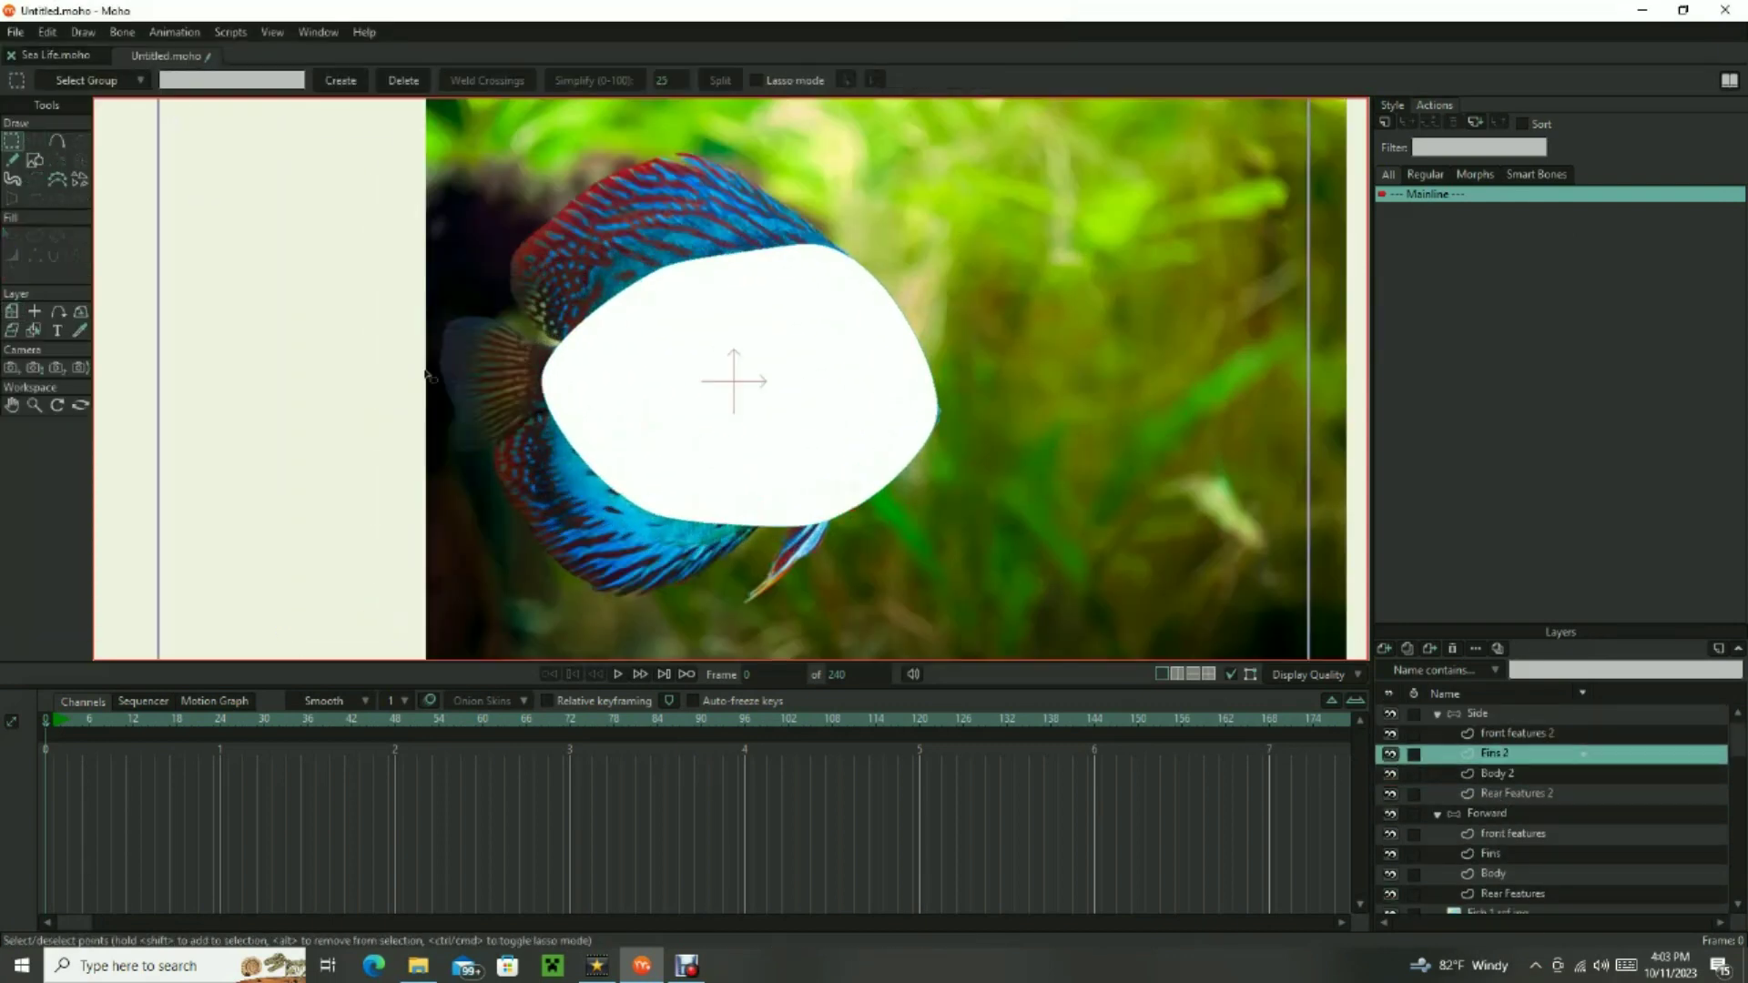
pyautogui.press('a')
pyautogui.moveTo(691, 151); pyautogui.dragTo(646, 274)
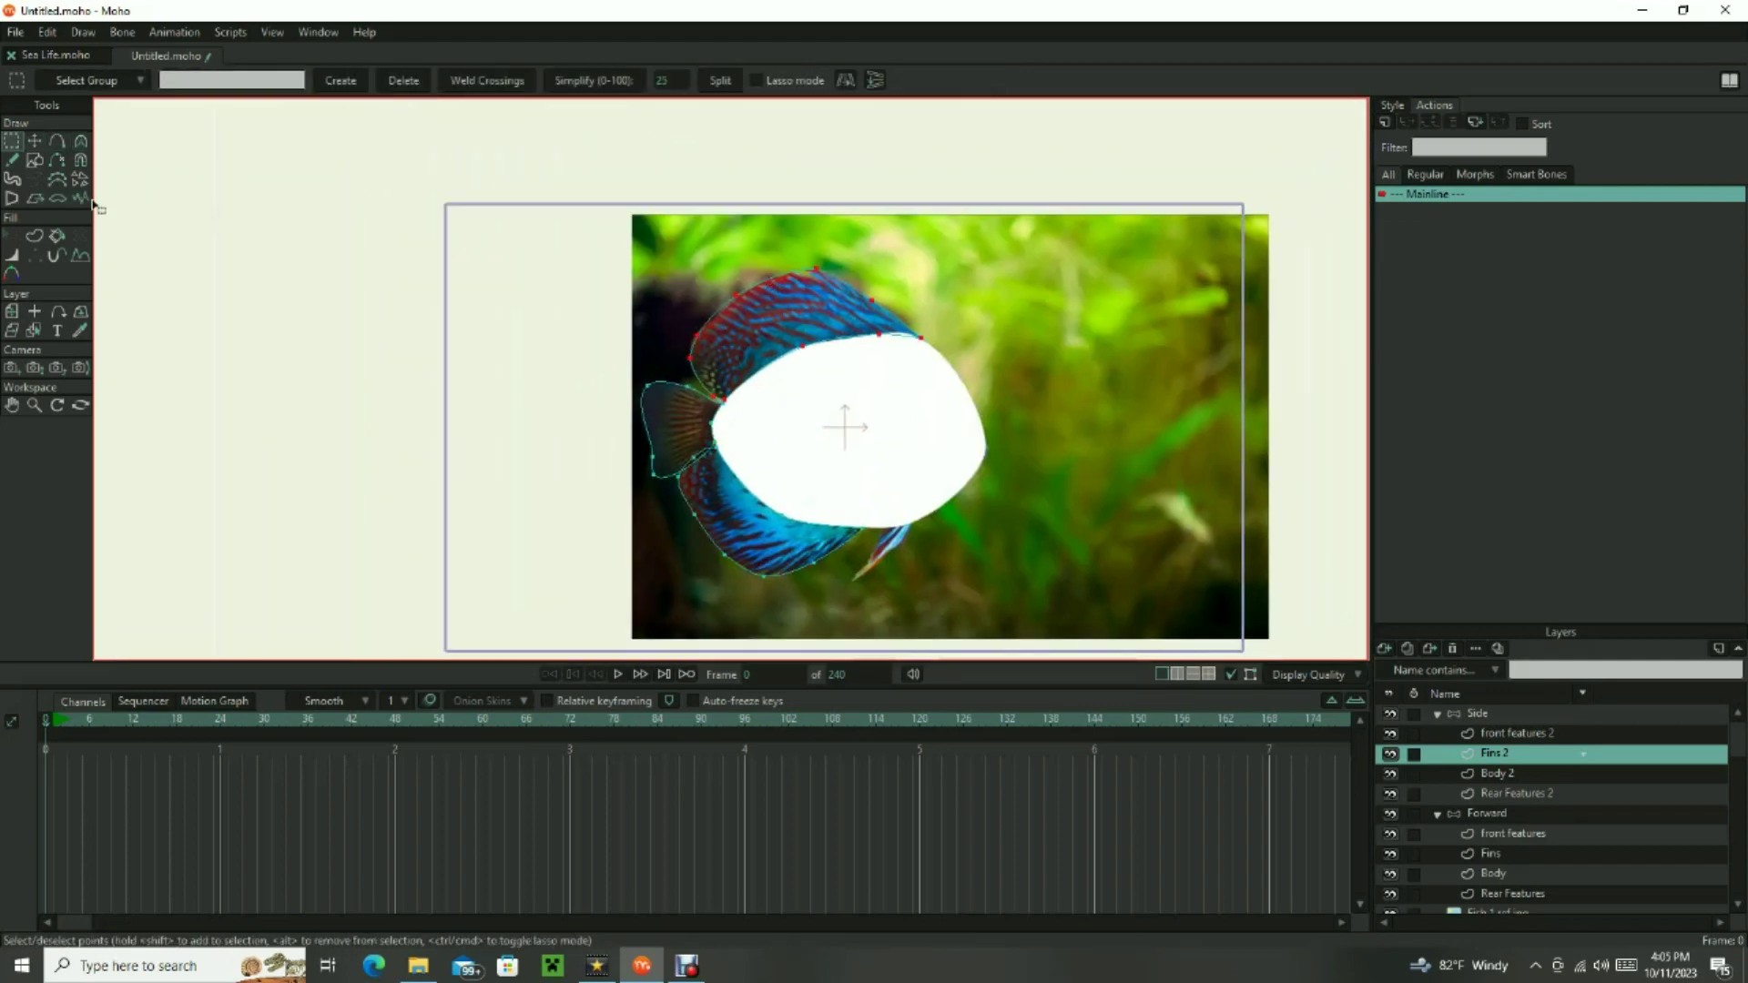
pyautogui.press('u')
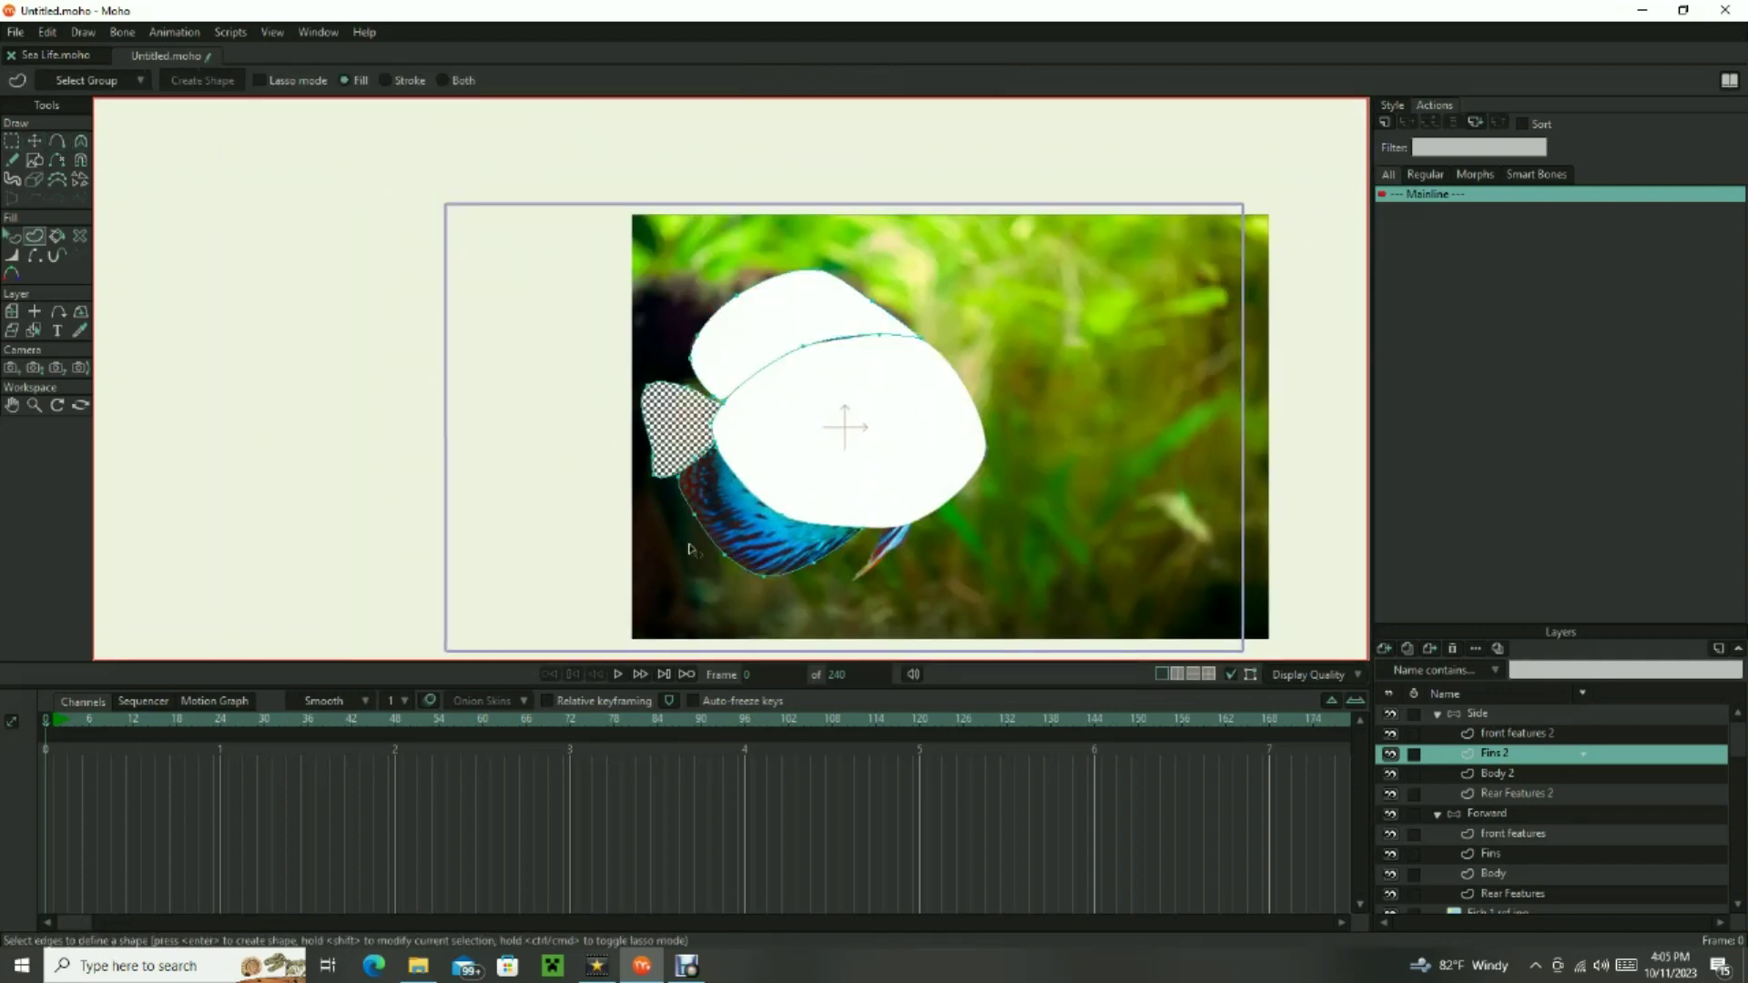
pyautogui.scroll(3, 690, 549)
pyautogui.press('c')
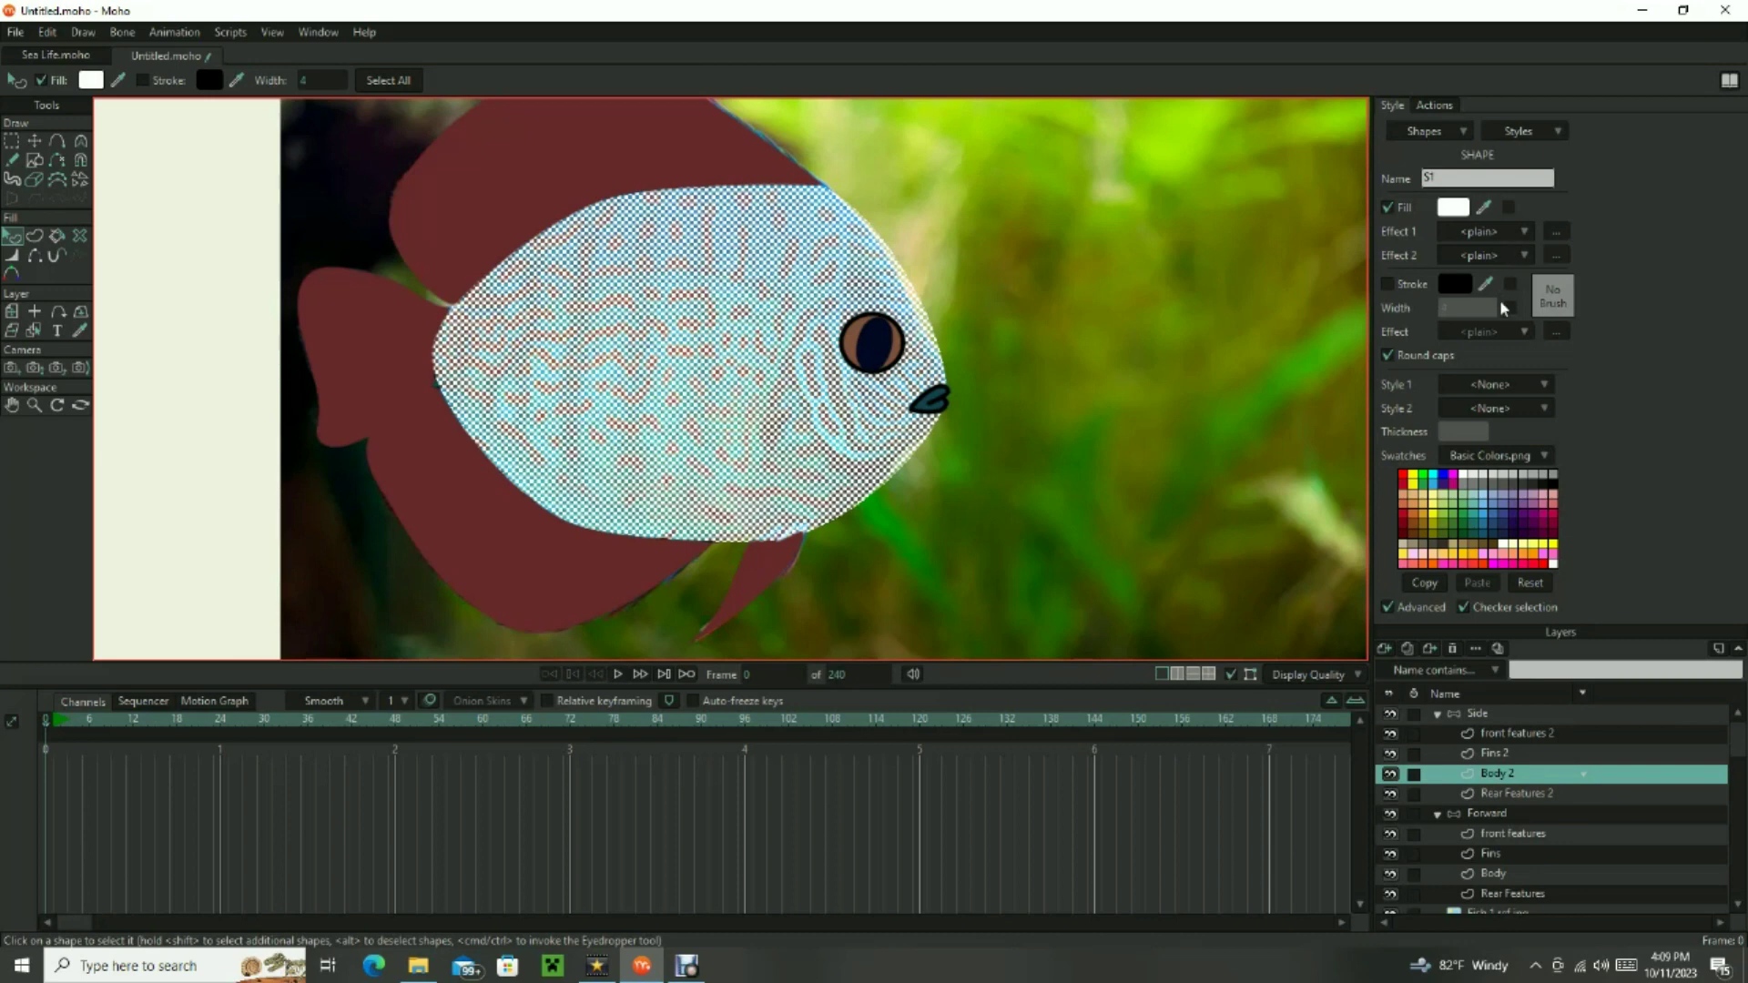
# Apply an Image Texture fill effect to the fish's body using the Fish 1 ref image.
pyautogui.click(1527, 232)
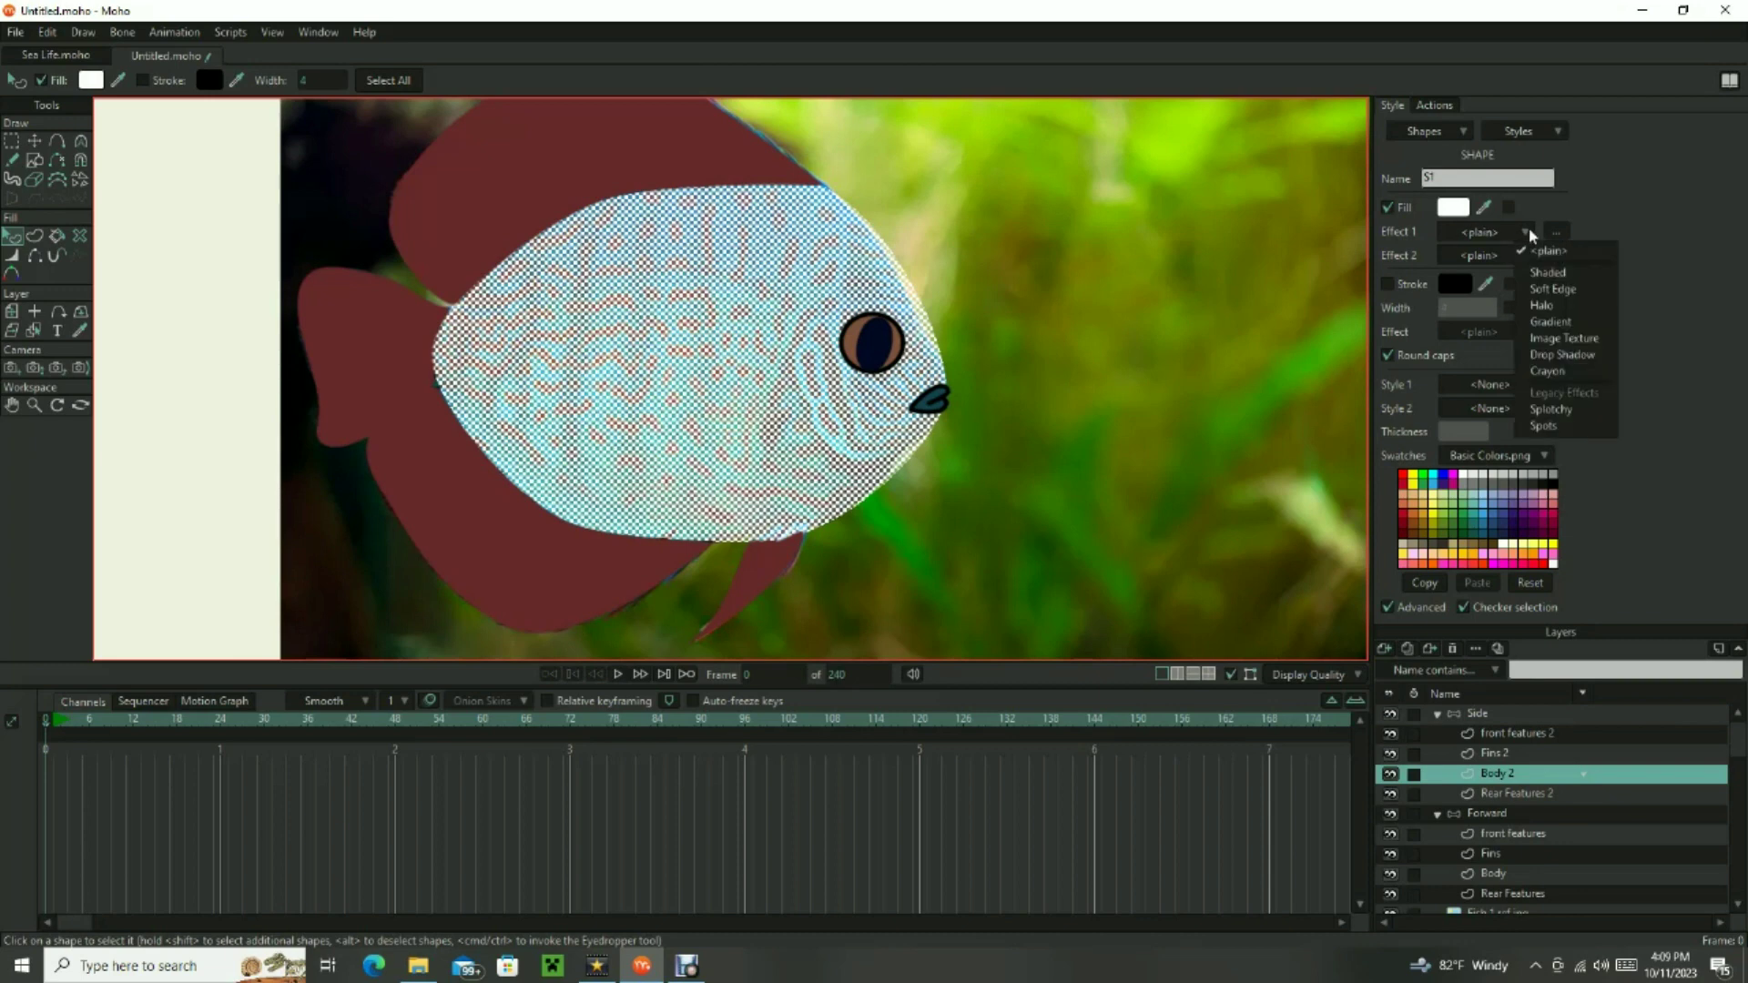
pyautogui.click(1568, 336)
pyautogui.click(983, 417)
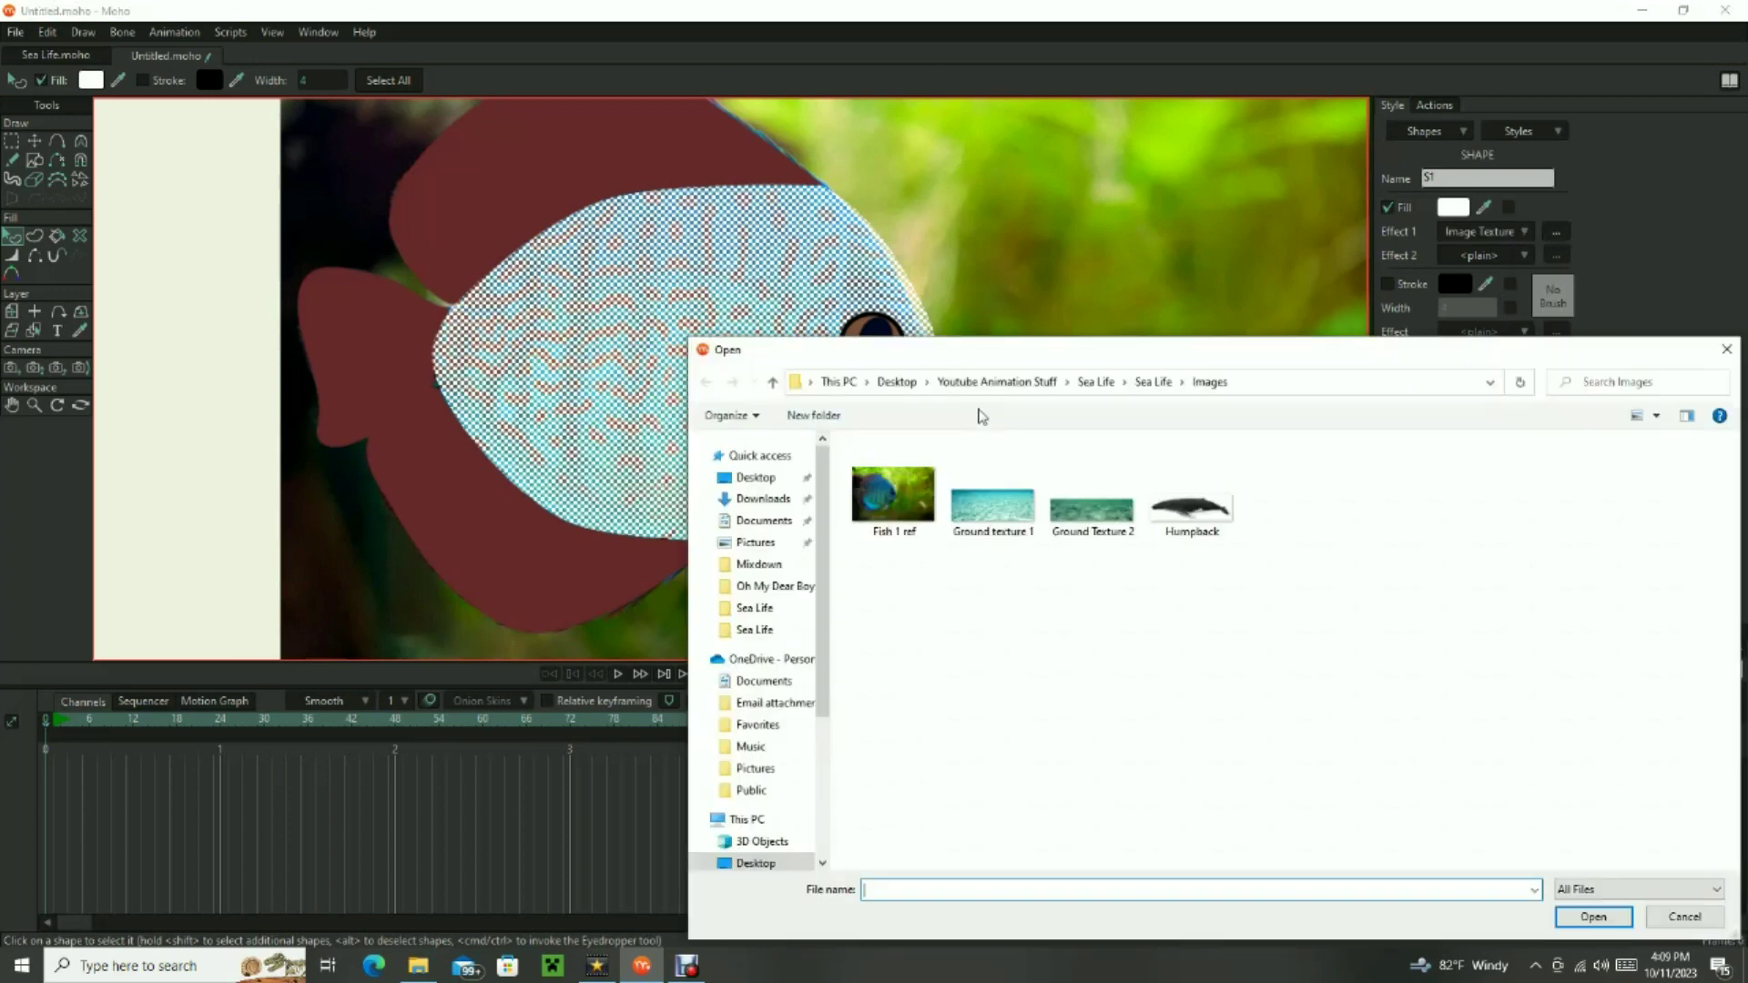
pyautogui.doubleClick(888, 504)
pyautogui.click(943, 586)
# Render a preview and reposition the image texture on the fish's body.
pyautogui.hotkey('ctrl', 'r')
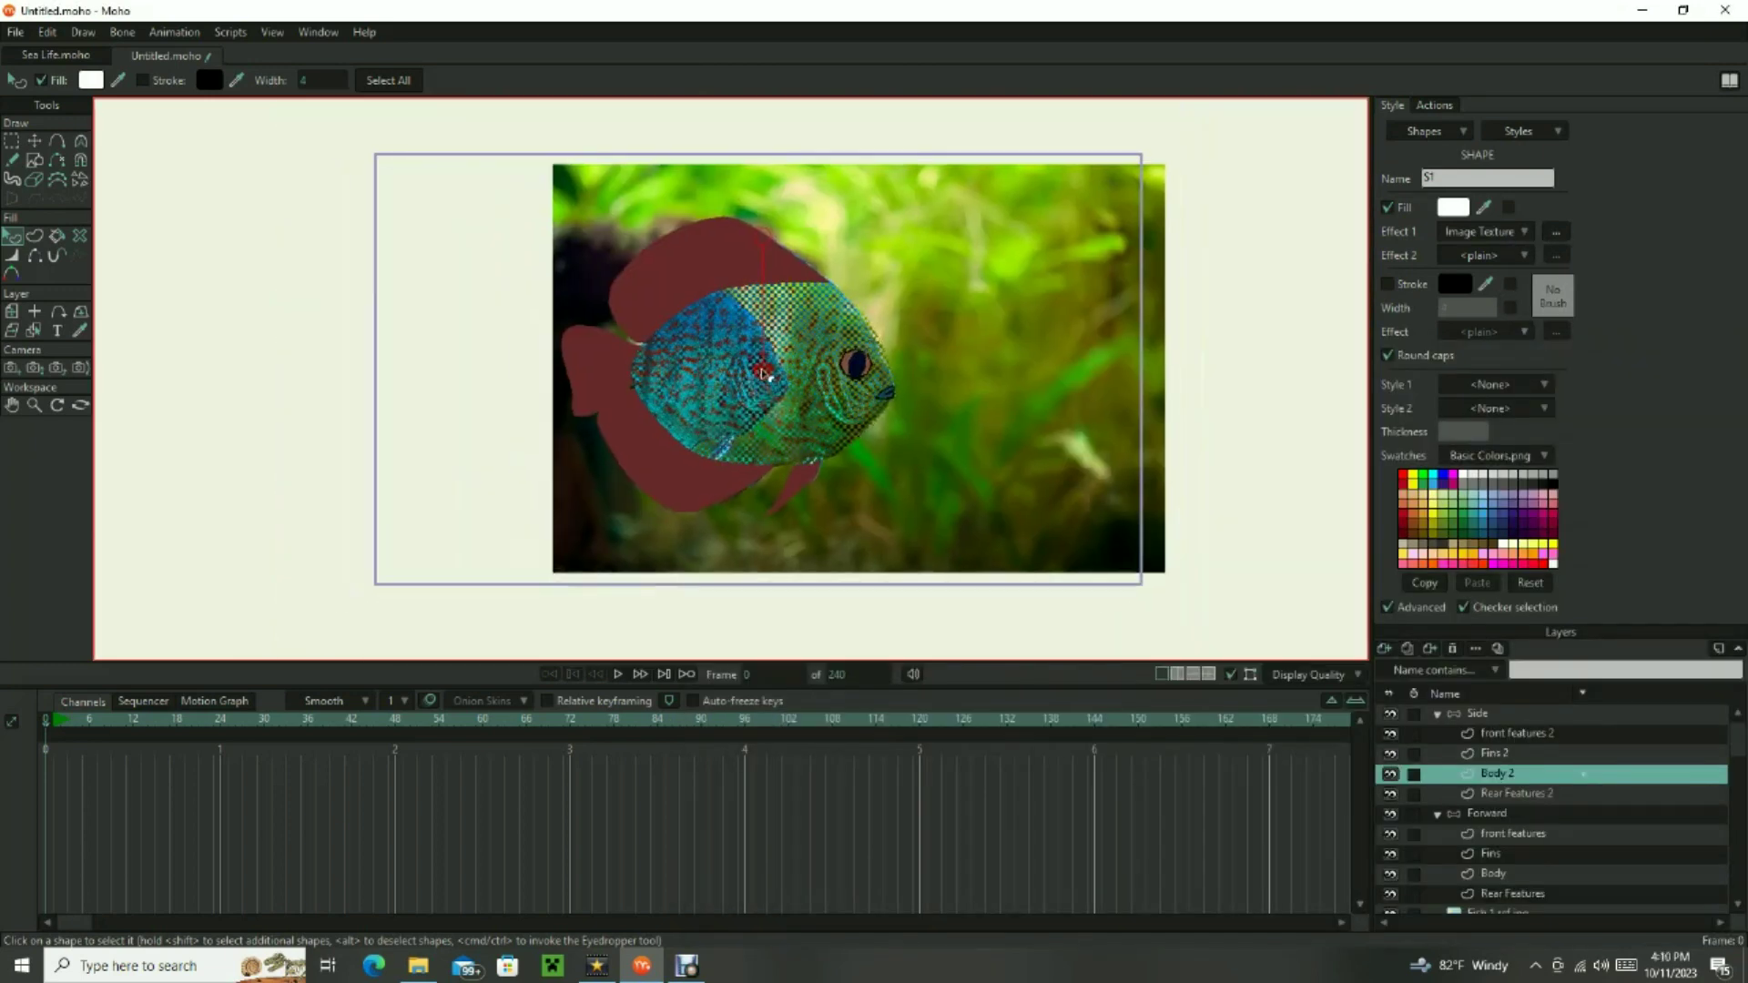
pyautogui.moveTo(877, 244); pyautogui.dragTo(851, 80)
pyautogui.moveTo(871, 377); pyautogui.dragTo(970, 397)
pyautogui.scroll(-4, 956, 398)
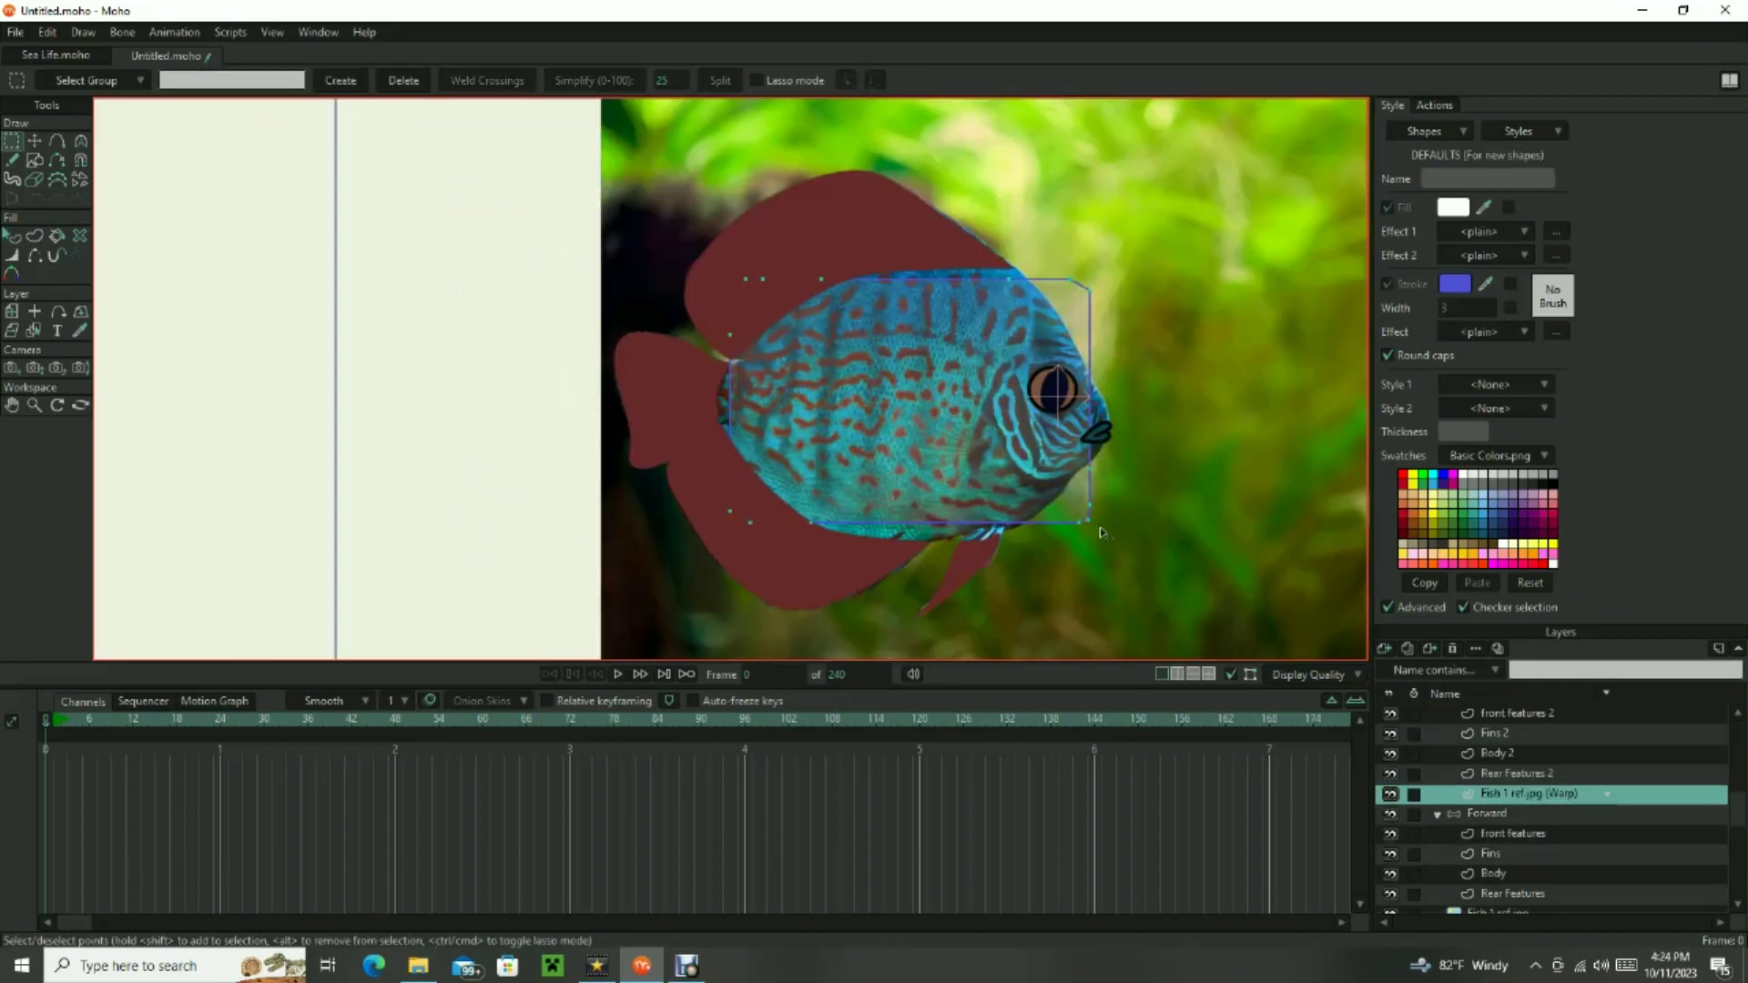
# Move the outline points of the Fish 1 ref.jpg (Warp) mesh so they follow the contour of the fish's body.
pyautogui.scroll(3, 674, 409)
pyautogui.moveTo(654, 368); pyautogui.dragTo(619, 505)
pyautogui.moveTo(680, 261); pyautogui.dragTo(674, 350)
pyautogui.moveTo(1232, 249); pyautogui.dragTo(1084, 200)
pyautogui.moveTo(1150, 170); pyautogui.dragTo(1182, 361)
pyautogui.moveTo(1151, 476); pyautogui.dragTo(1182, 406)
pyautogui.moveTo(1150, 539); pyautogui.dragTo(1154, 460)
pyautogui.moveTo(1130, 569); pyautogui.dragTo(1111, 501)
pyautogui.moveTo(961, 526); pyautogui.dragTo(1036, 570)
pyautogui.moveTo(562, 569); pyautogui.dragTo(592, 510)
pyautogui.moveTo(850, 573); pyautogui.dragTo(850, 608)
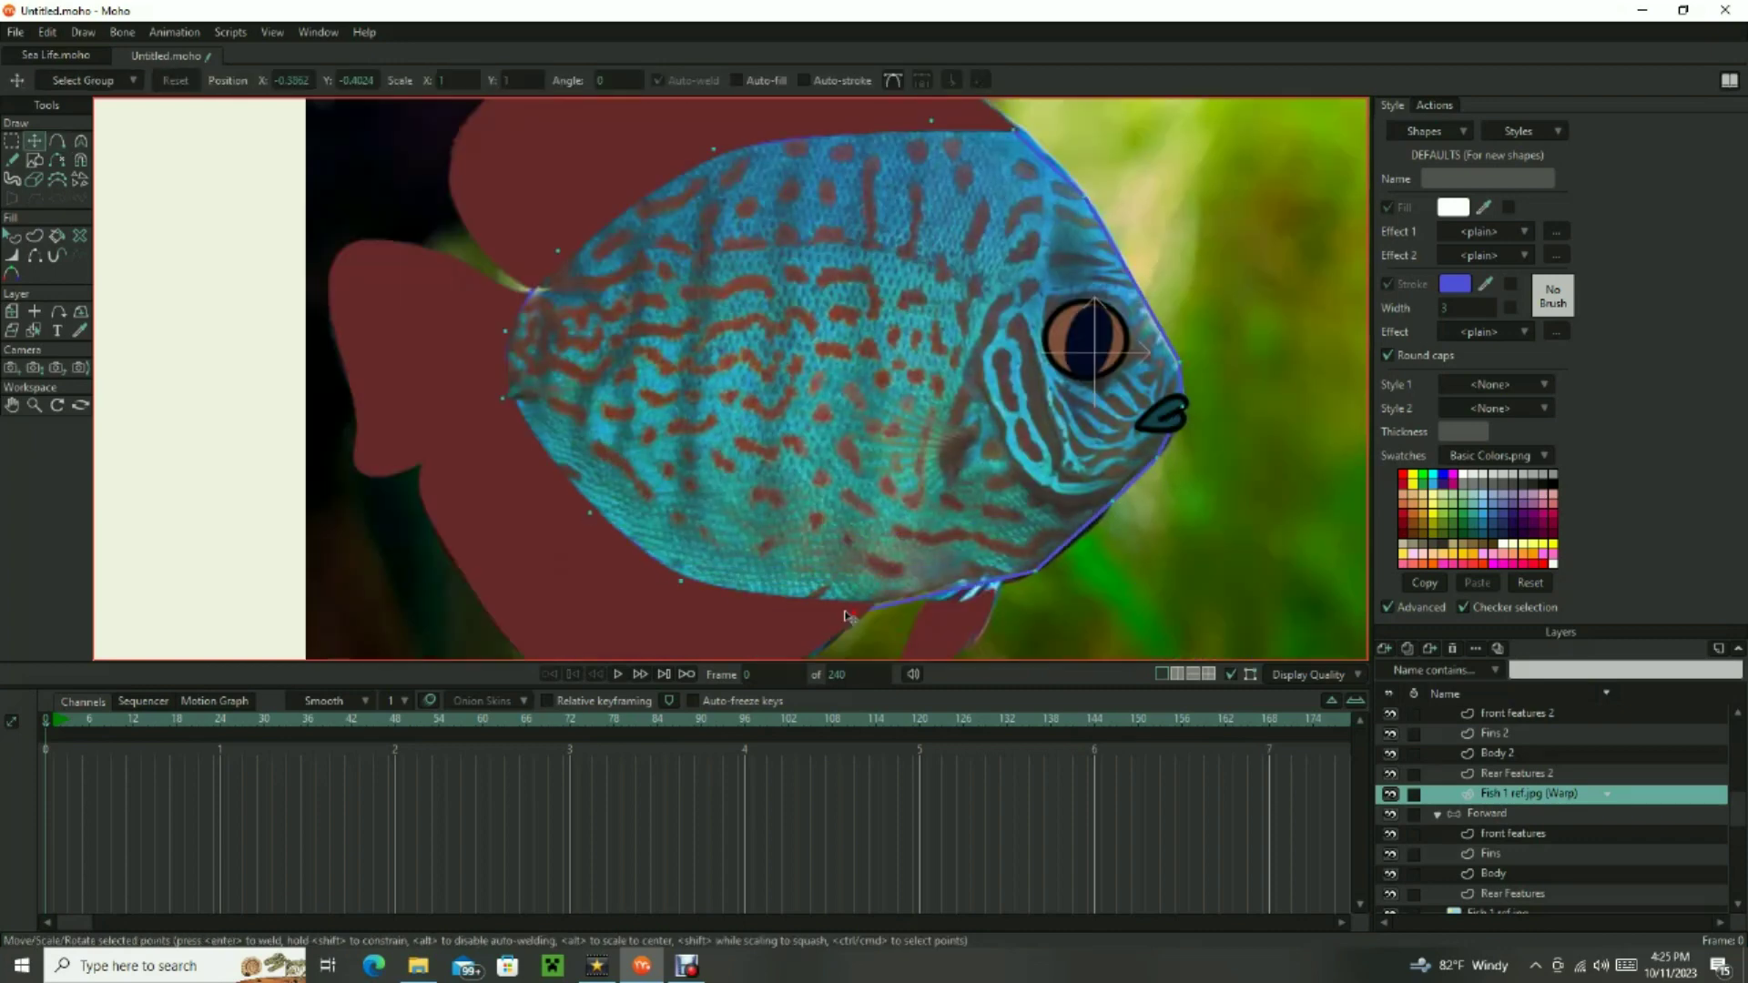
# Add five vertical lines of points across the interior of the warp mesh.
pyautogui.press('a')
pyautogui.scroll(-2, 857, 573)
pyautogui.moveTo(703, 386); pyautogui.dragTo(705, 489)
pyautogui.moveTo(753, 375); pyautogui.dragTo(758, 506)
pyautogui.moveTo(826, 374); pyautogui.dragTo(837, 526)
pyautogui.moveTo(895, 376); pyautogui.dragTo(909, 501)
pyautogui.moveTo(976, 377); pyautogui.dragTo(982, 478)
# Go to frame 1 and select the warp mesh points around the fish's head.
pyautogui.scroll(-3, 579, 178)
pyautogui.press('Right')
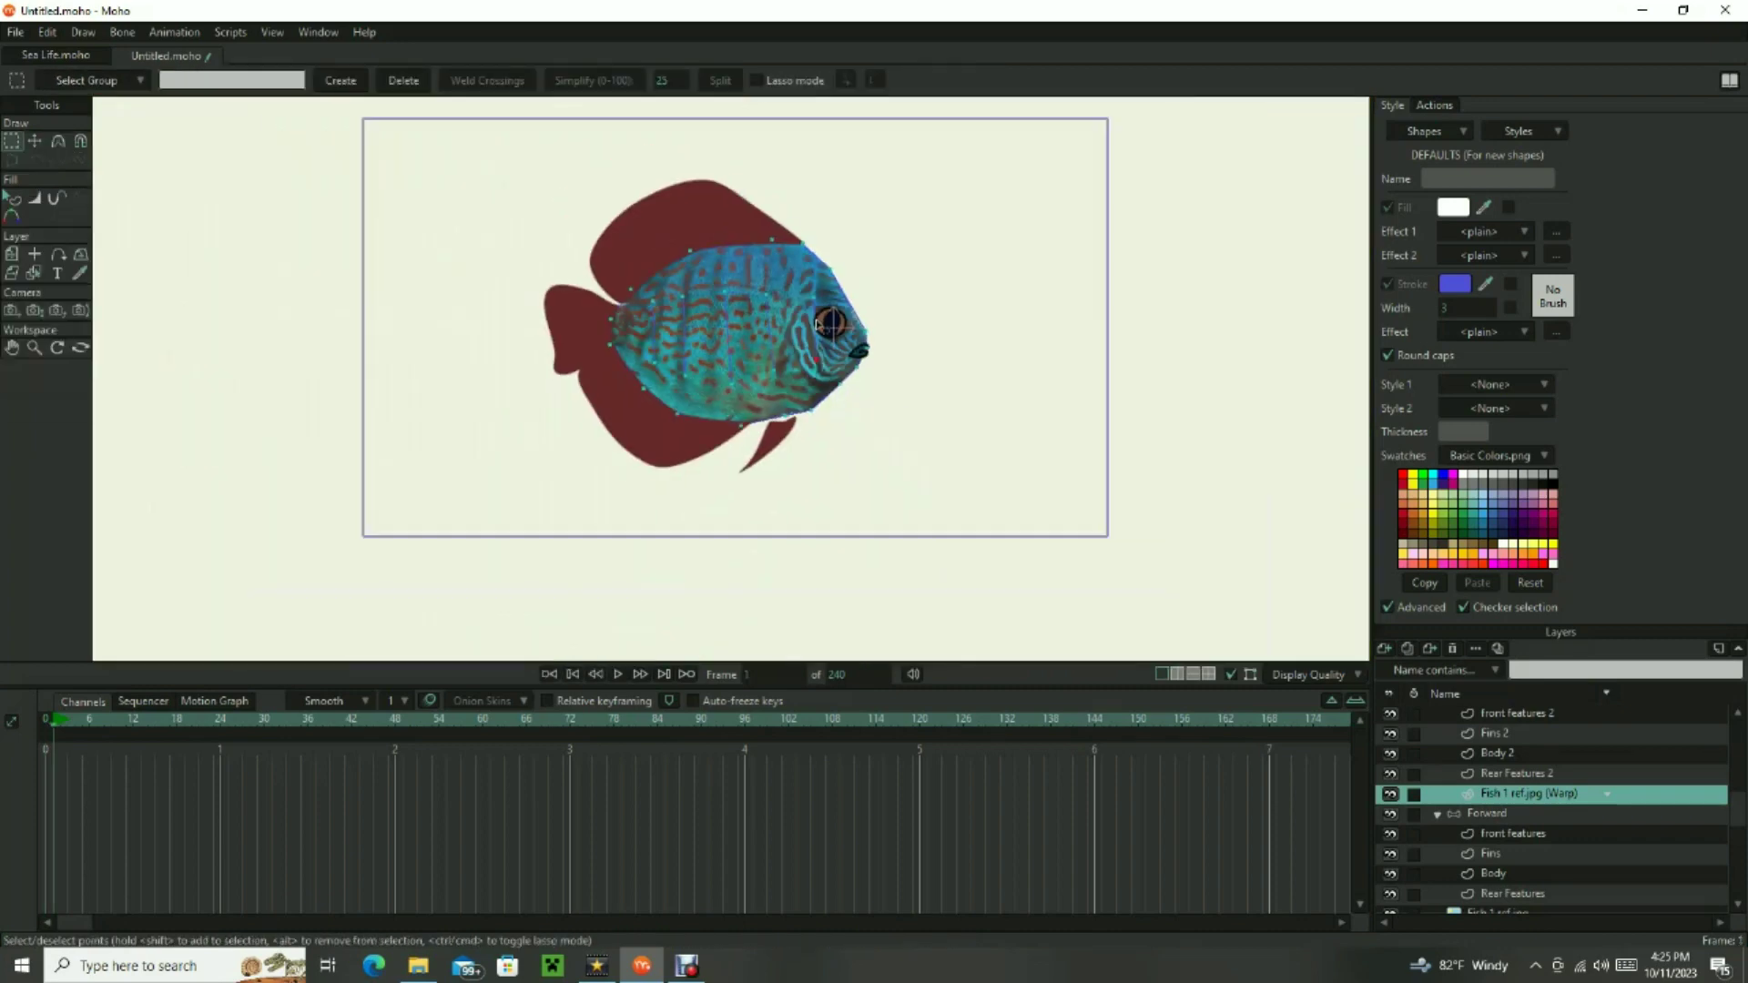
pyautogui.moveTo(820, 364); pyautogui.dragTo(857, 386)
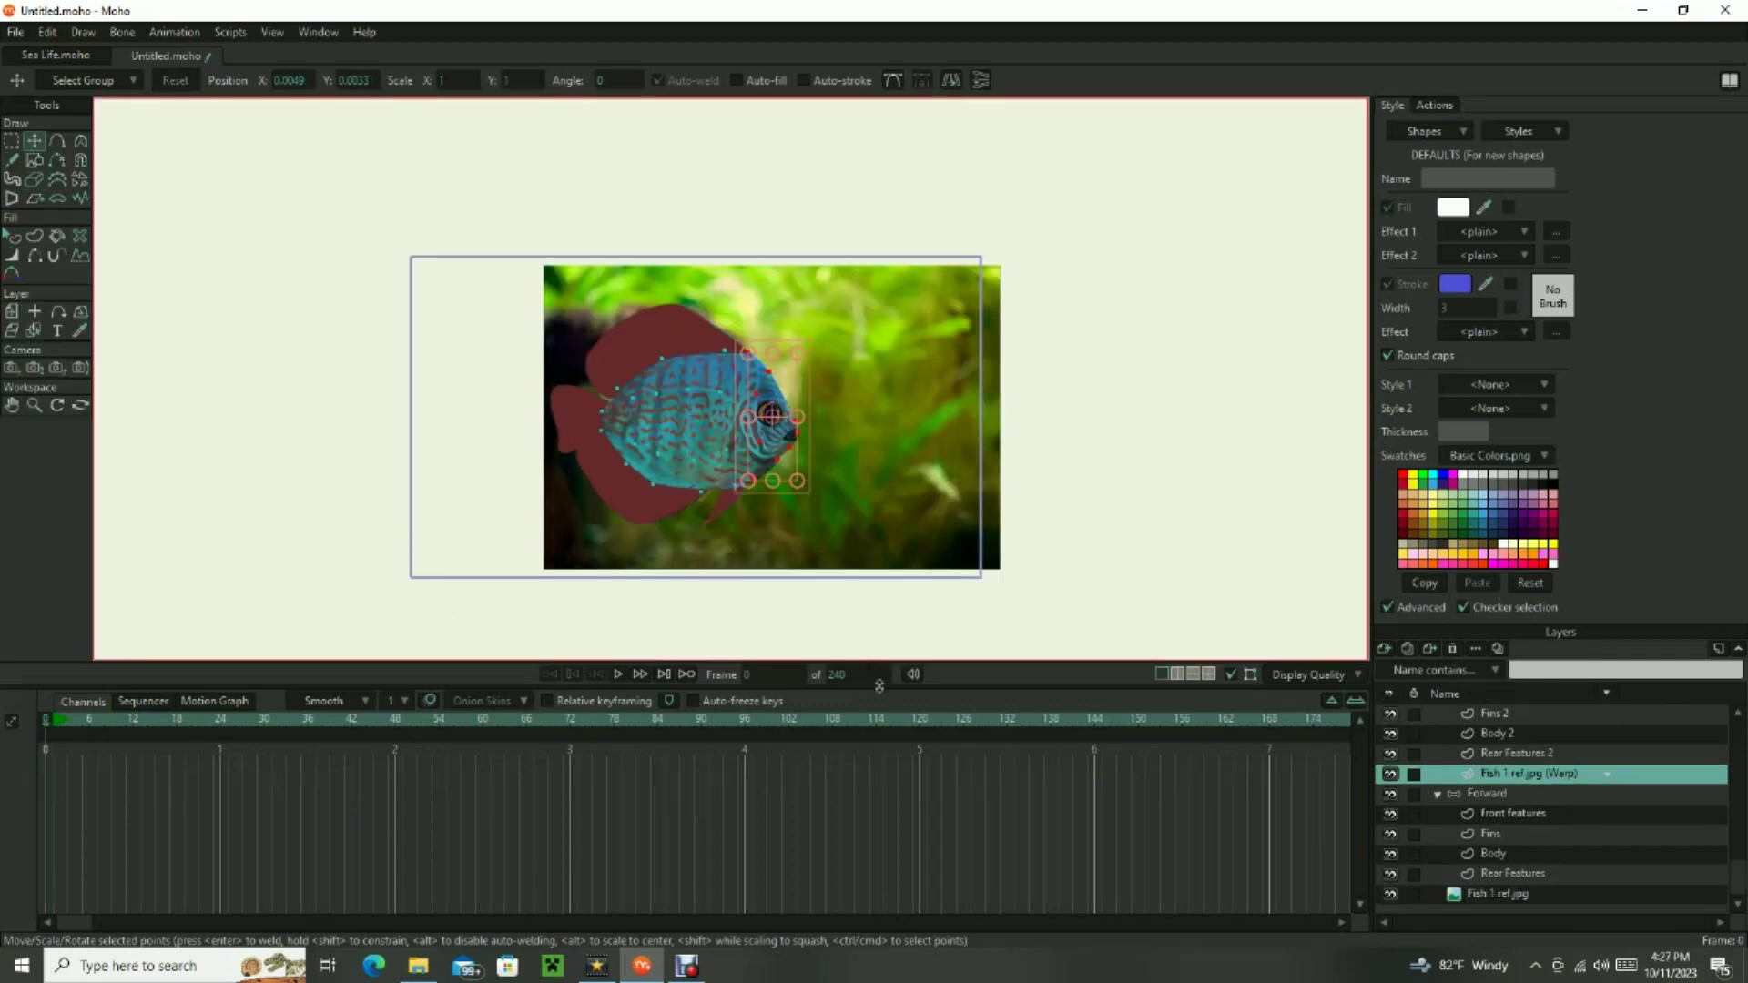
# Collapse the Side and Forward bone groups in the layer list.
pyautogui.scroll(2, 1502, 719)
pyautogui.scroll(1, 1739, 800)
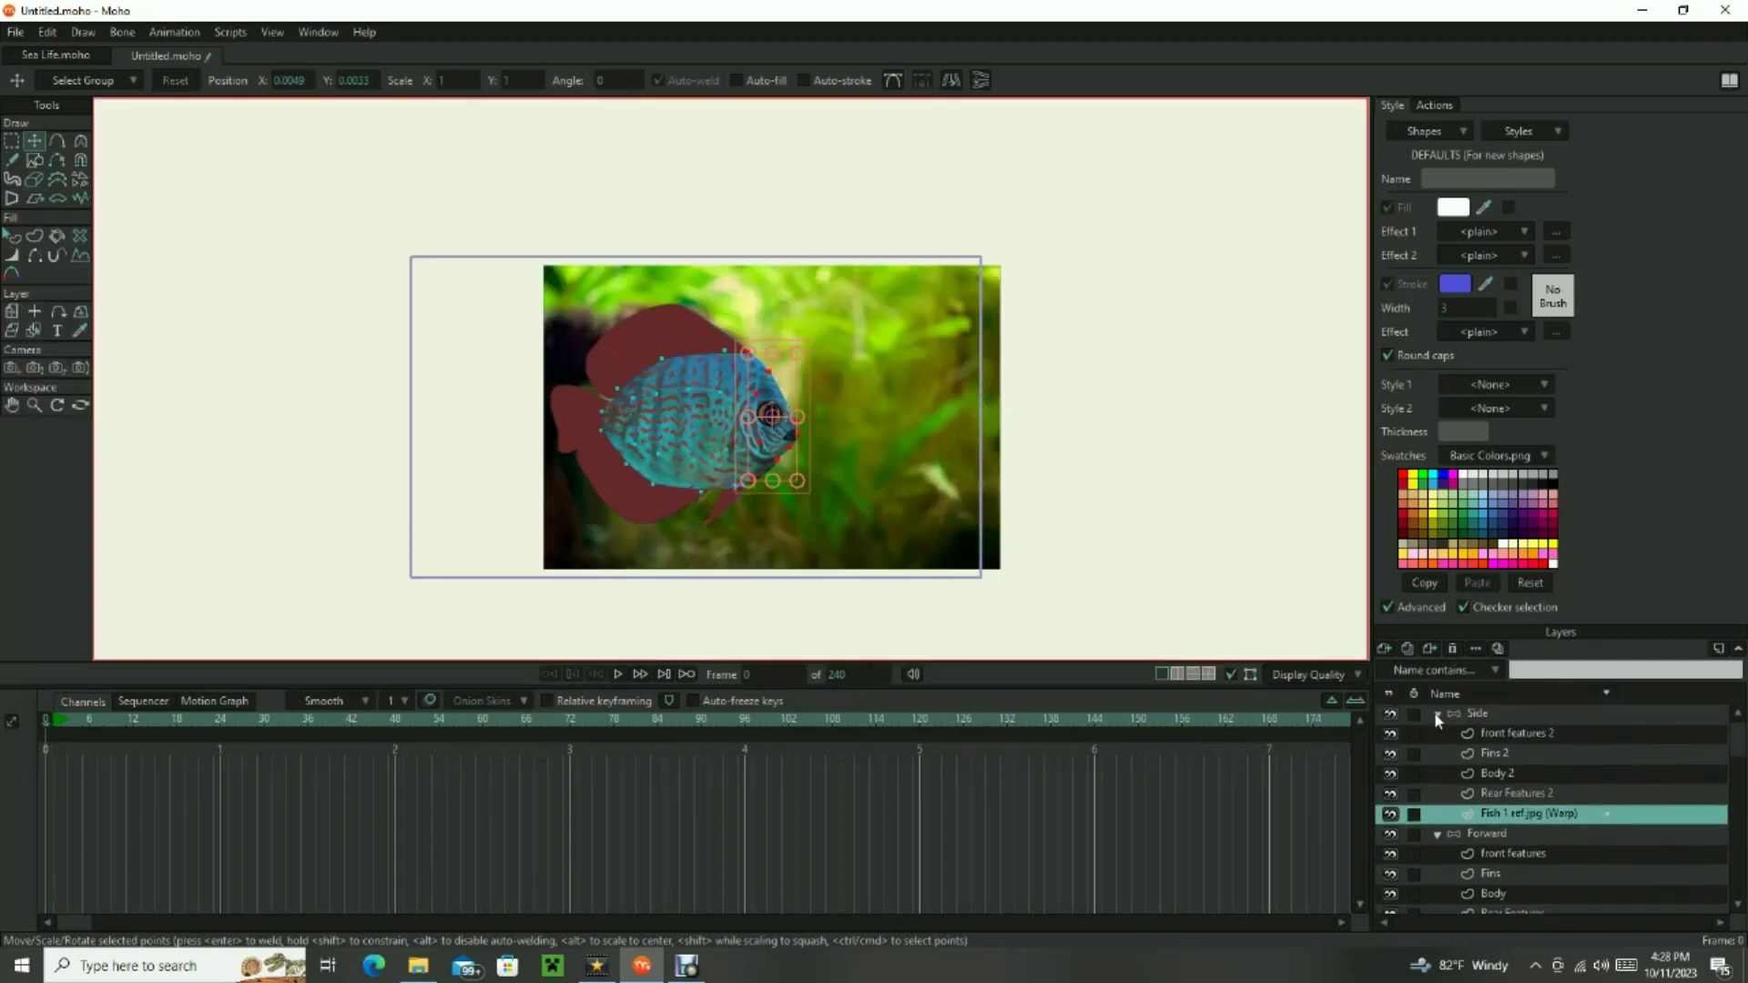
pyautogui.click(1439, 714)
pyautogui.click(1438, 735)
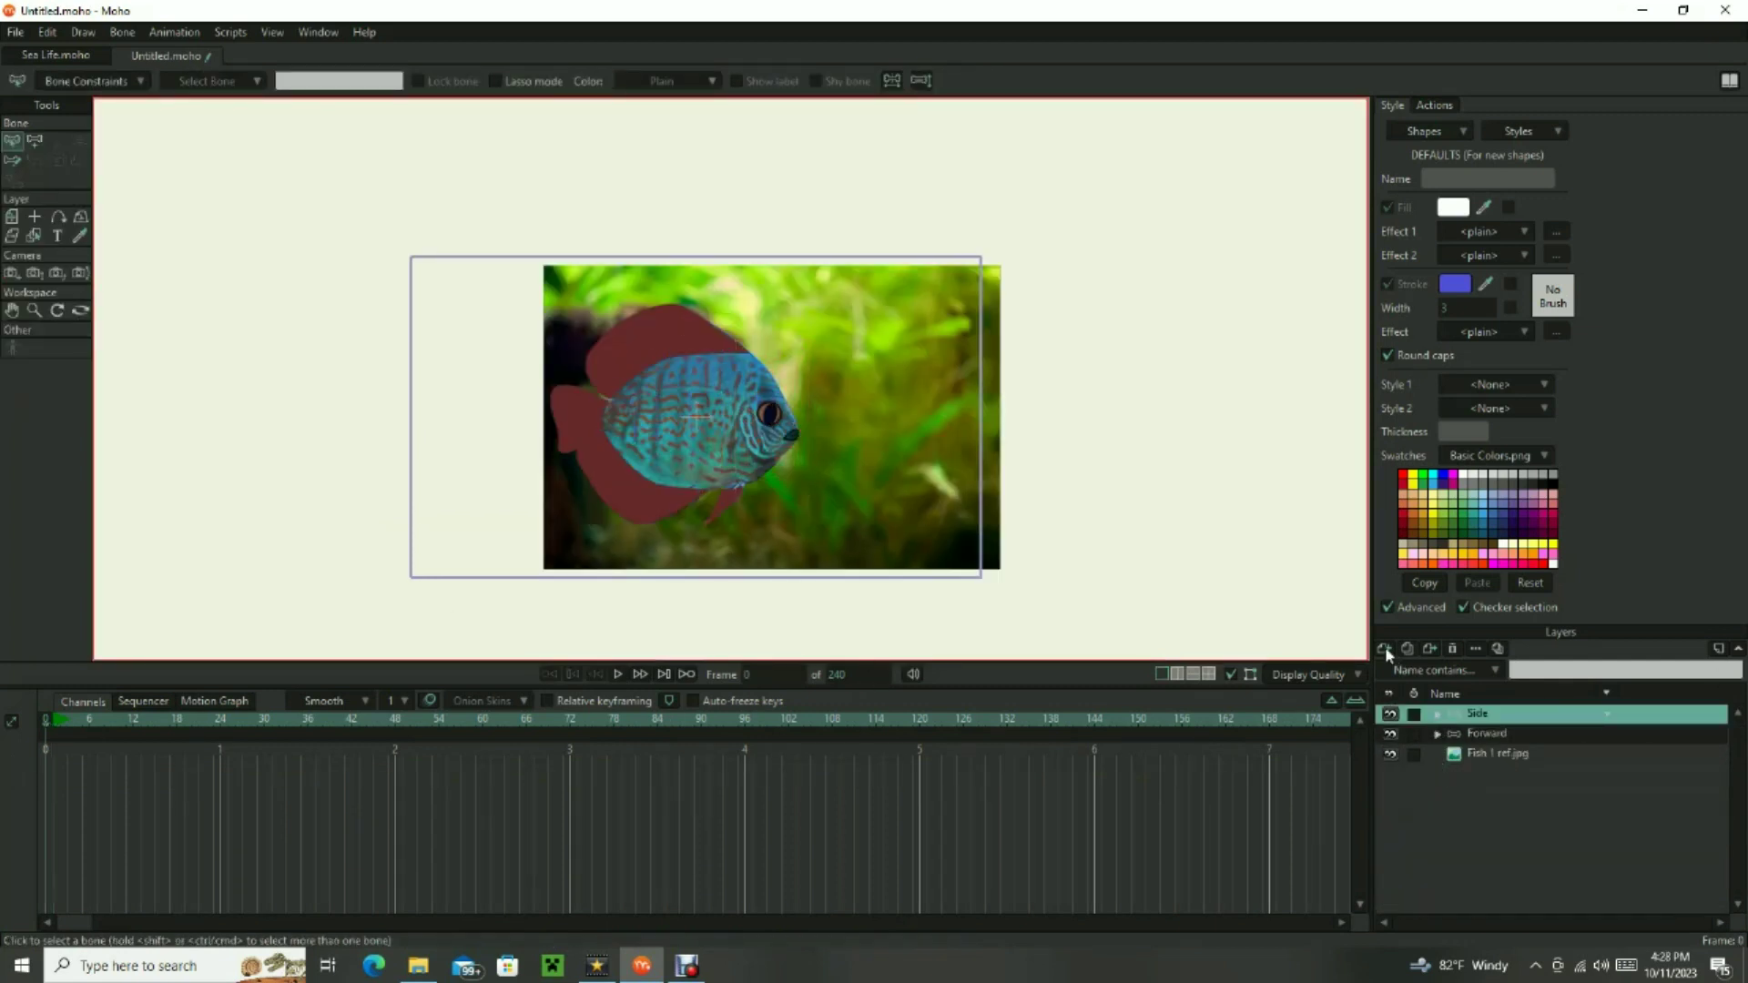
# Create a switch layer named Fish and move the Side and Forward bone groups into it.
pyautogui.click(1385, 649)
pyautogui.click(1414, 769)
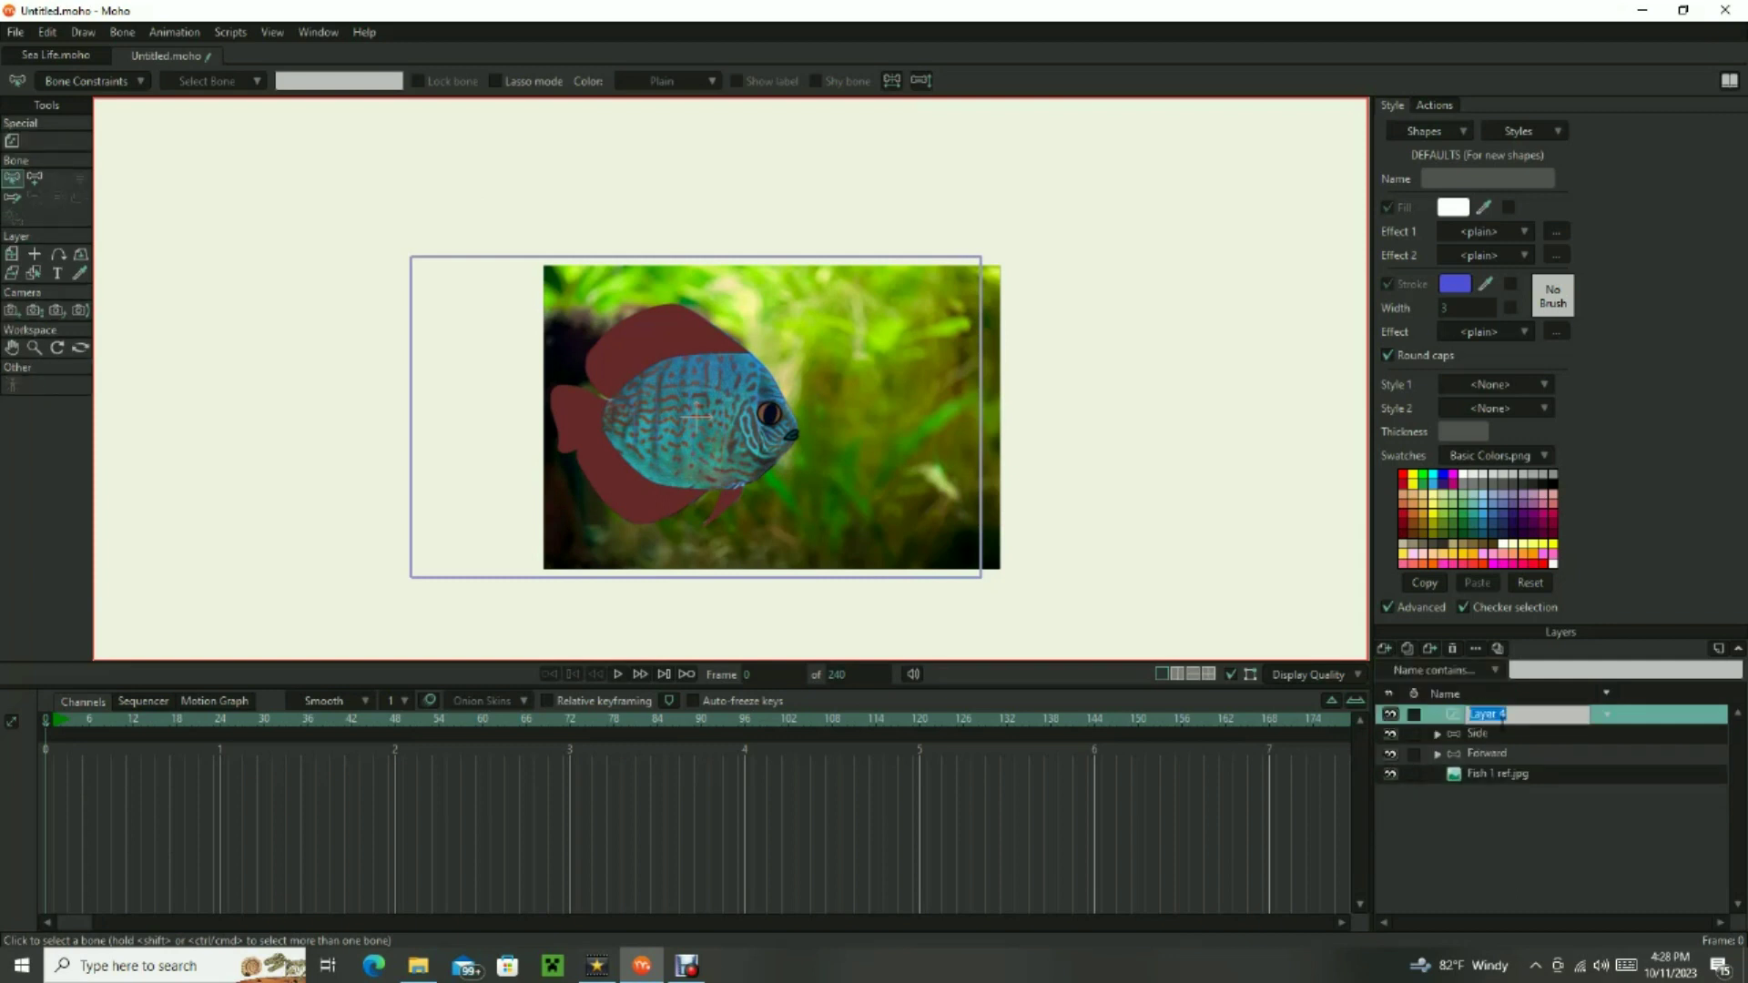
pyautogui.click(1508, 734)
pyautogui.keyDown('shift'); pyautogui.click(1525, 755); pyautogui.keyUp('shift')
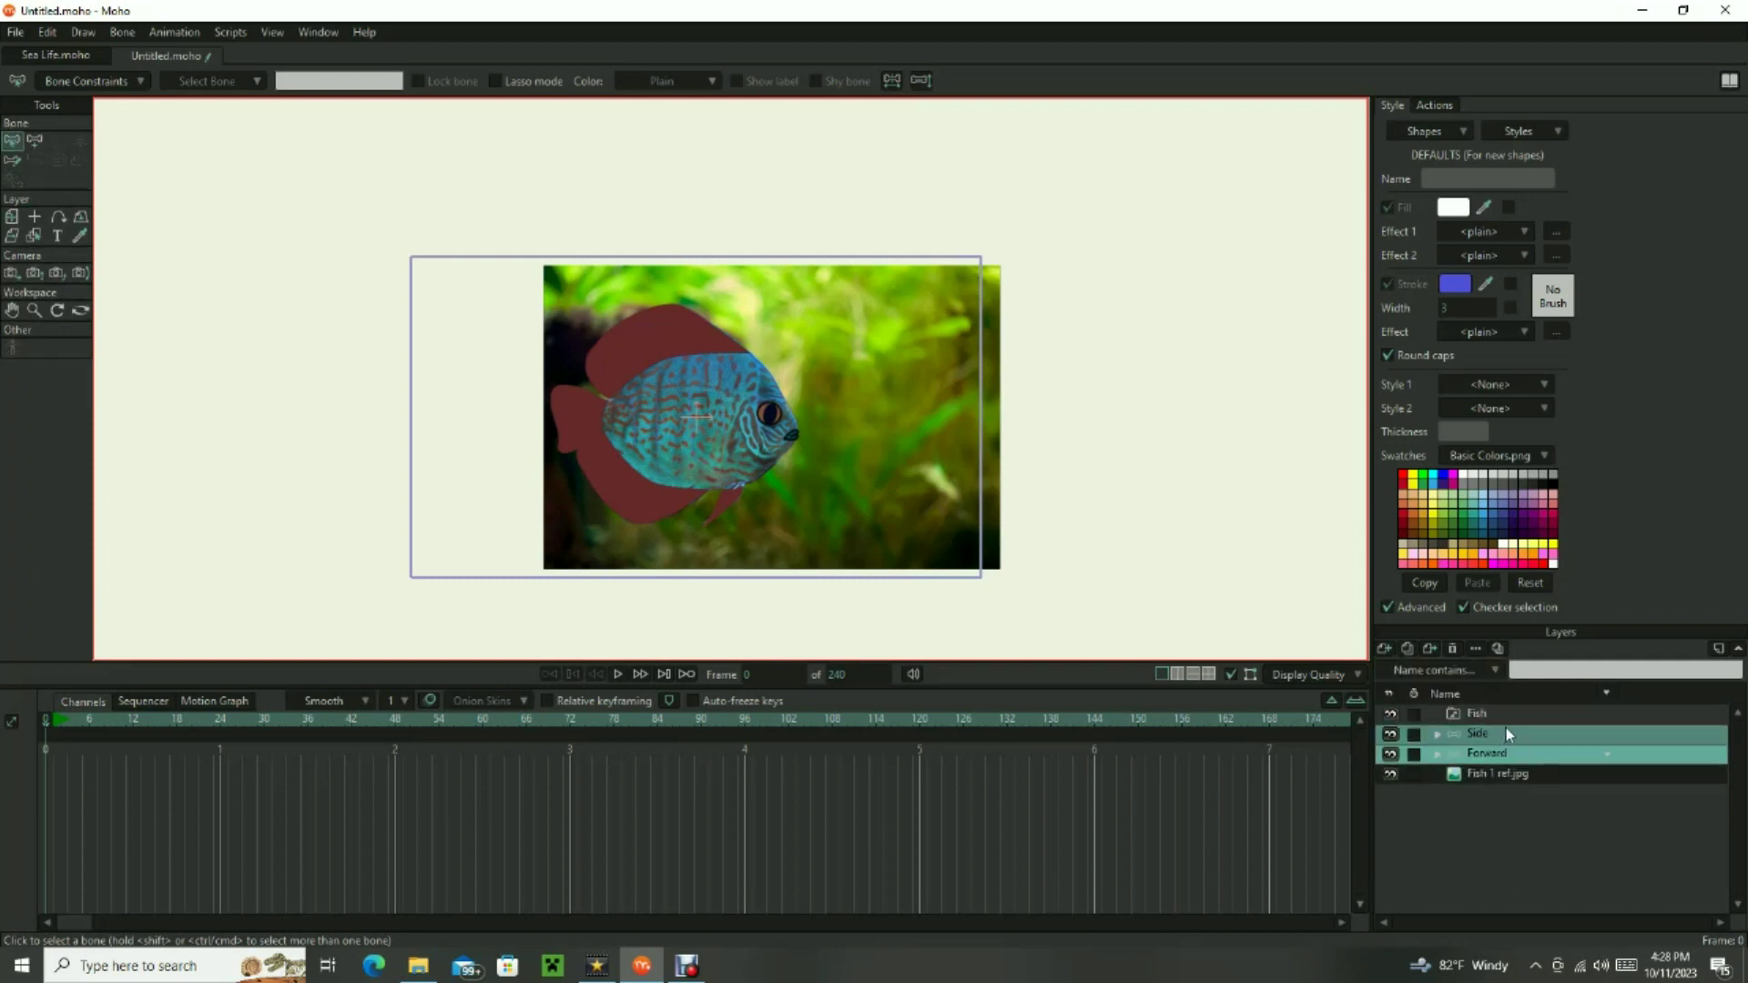
pyautogui.moveTo(1506, 733); pyautogui.dragTo(1511, 723)
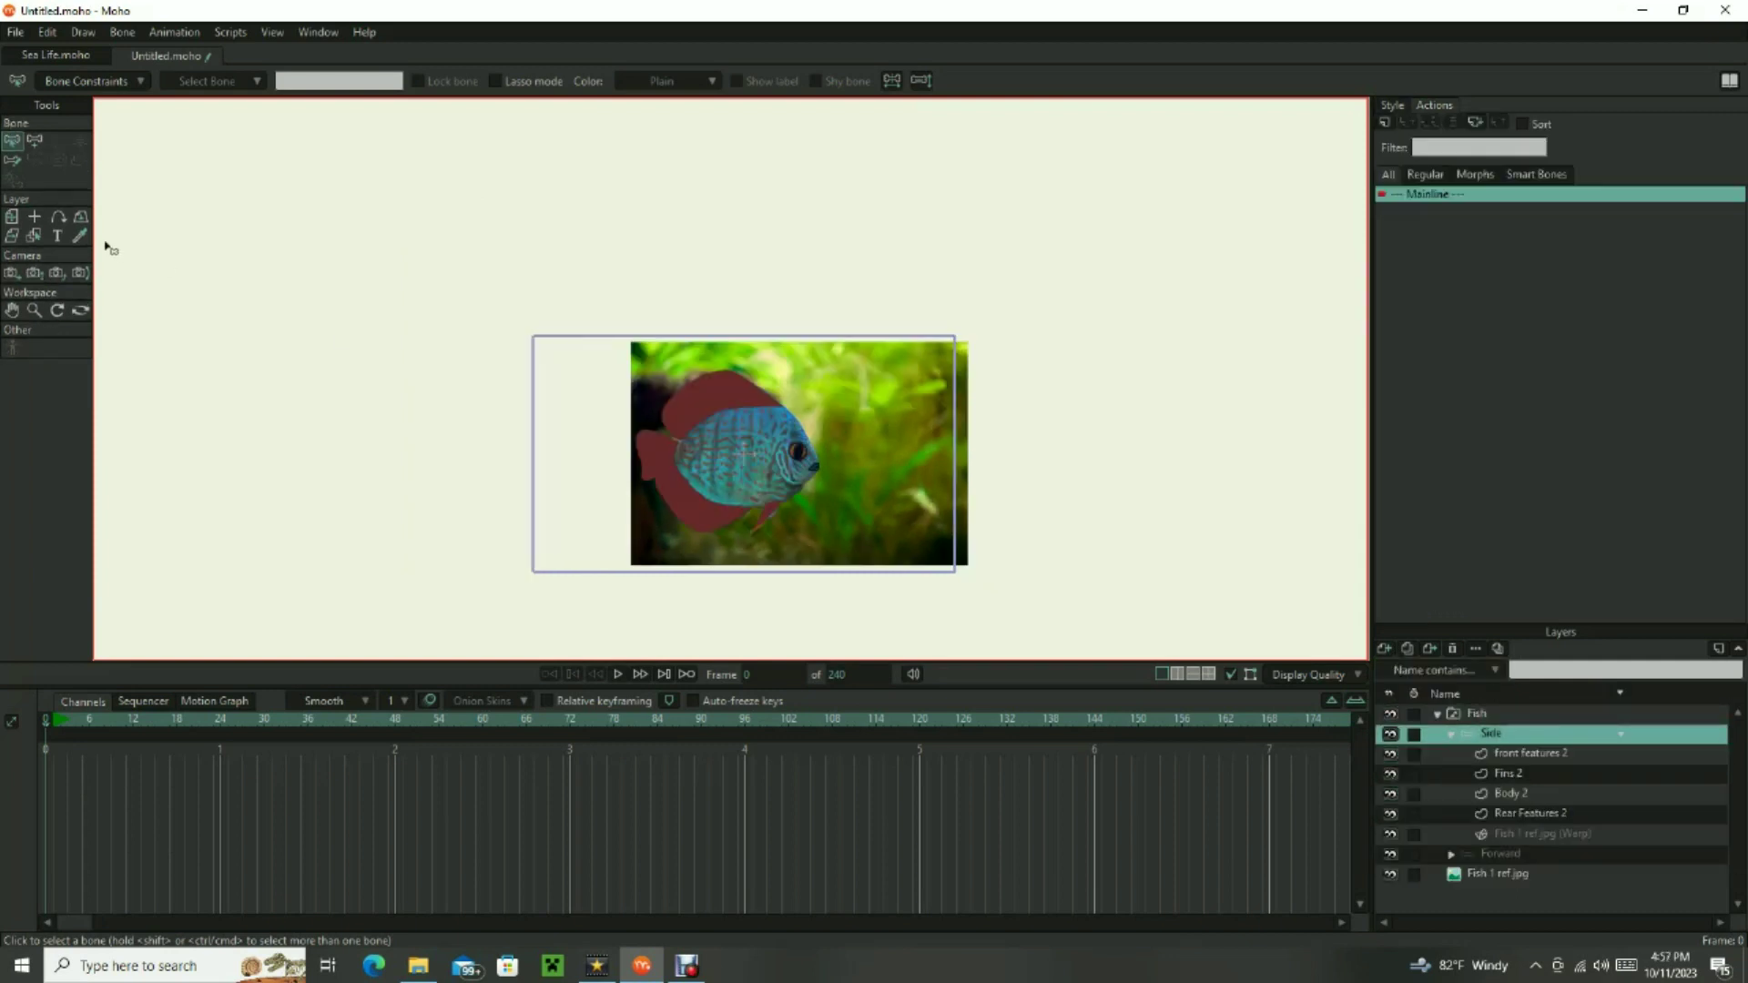
# Add three upright bones above the fish in the Side layer and parent the two outer ones to the middle bone.
pyautogui.click(36, 140)
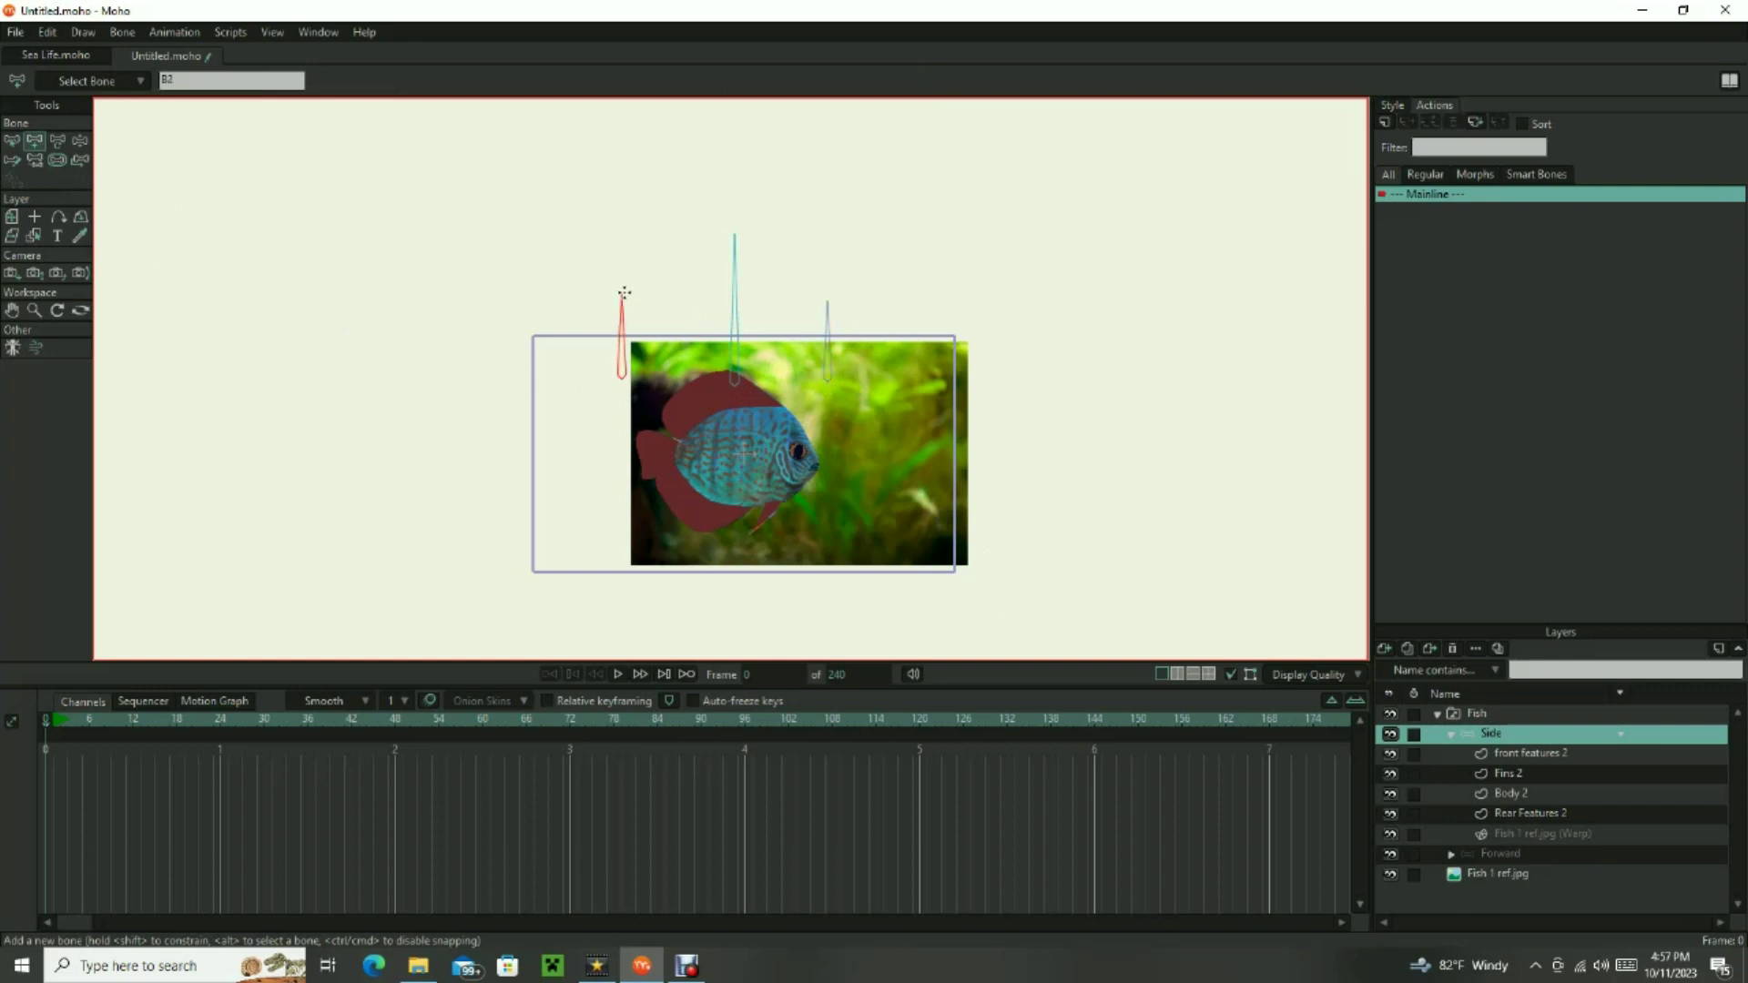
pyautogui.click(43, 162)
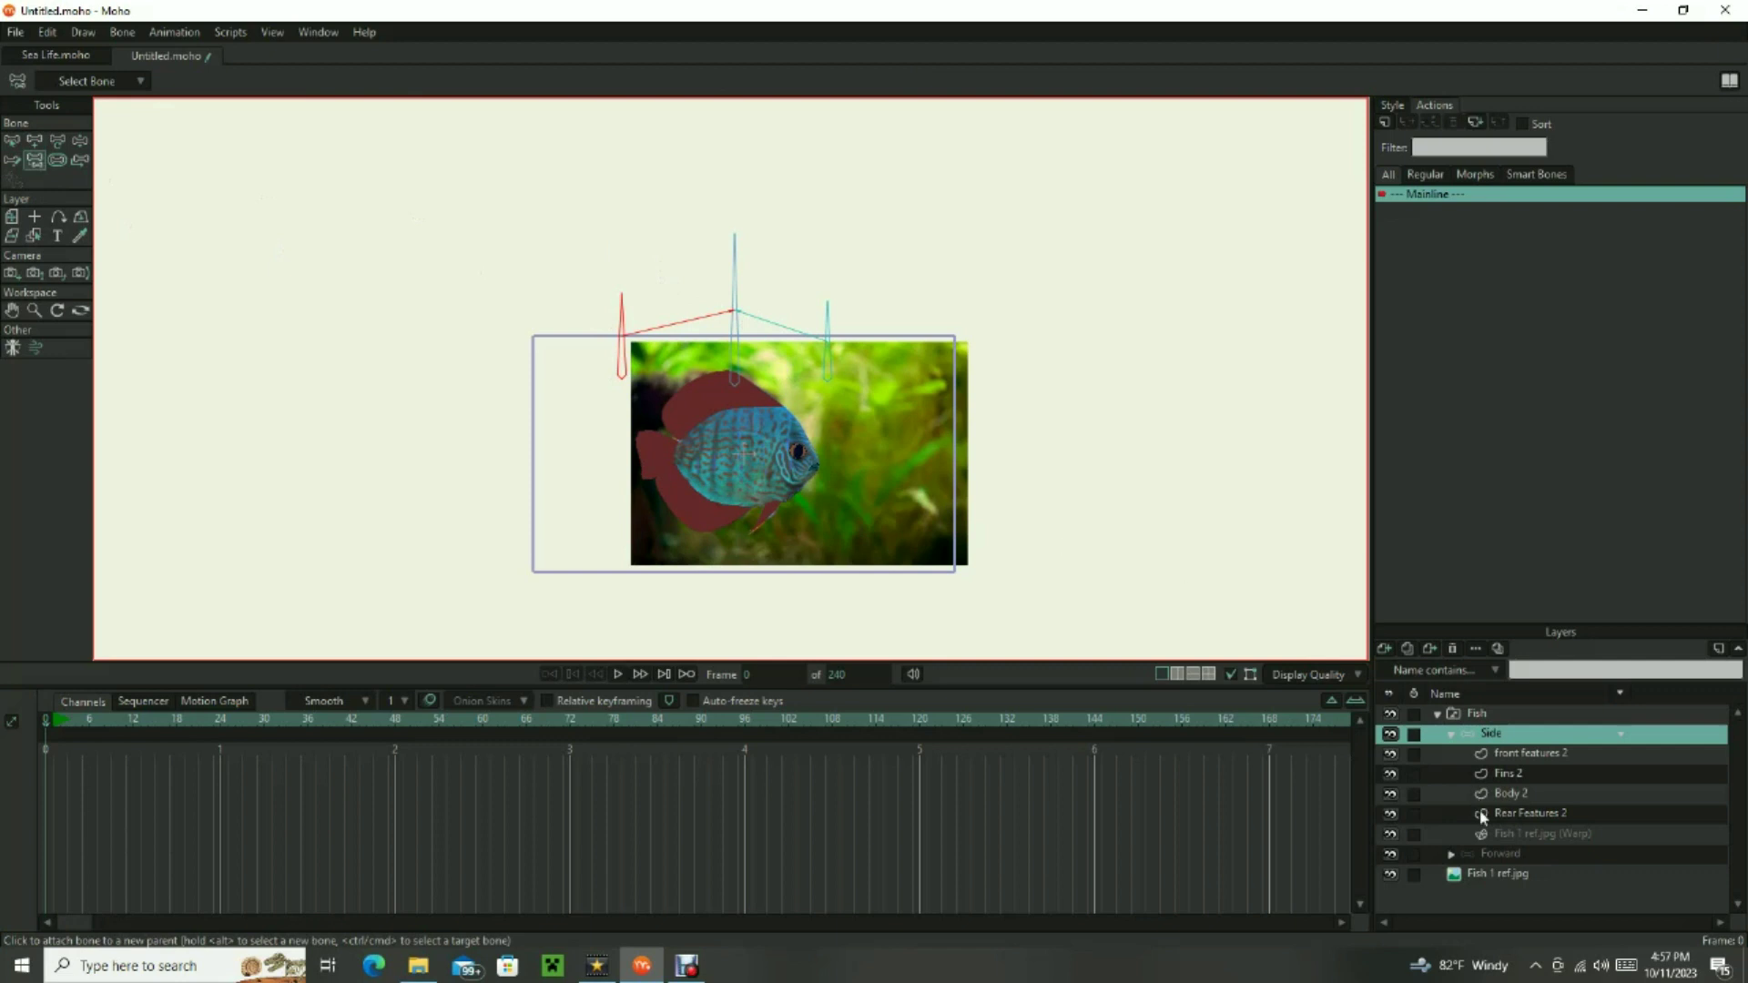
# Examine the image settings of the Fish 1 ref.jpg layer and the bone binding settings of the Side layer.
pyautogui.doubleClick(1498, 874)
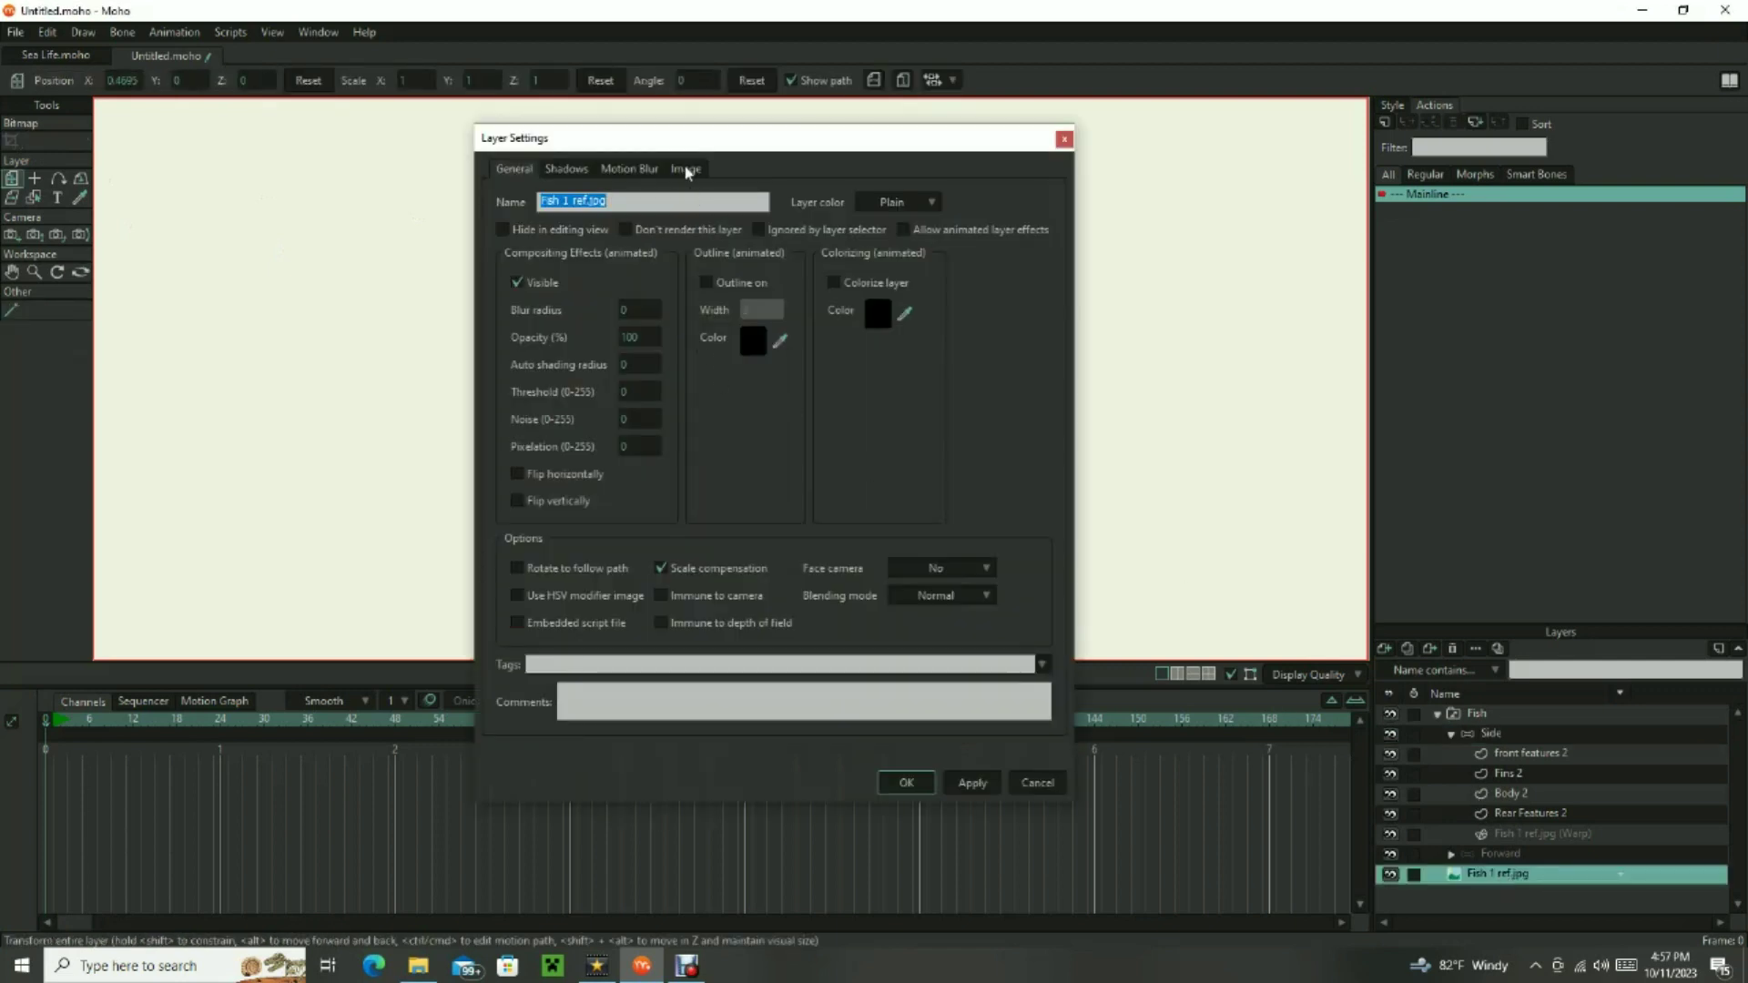
pyautogui.click(686, 169)
pyautogui.click(1056, 790)
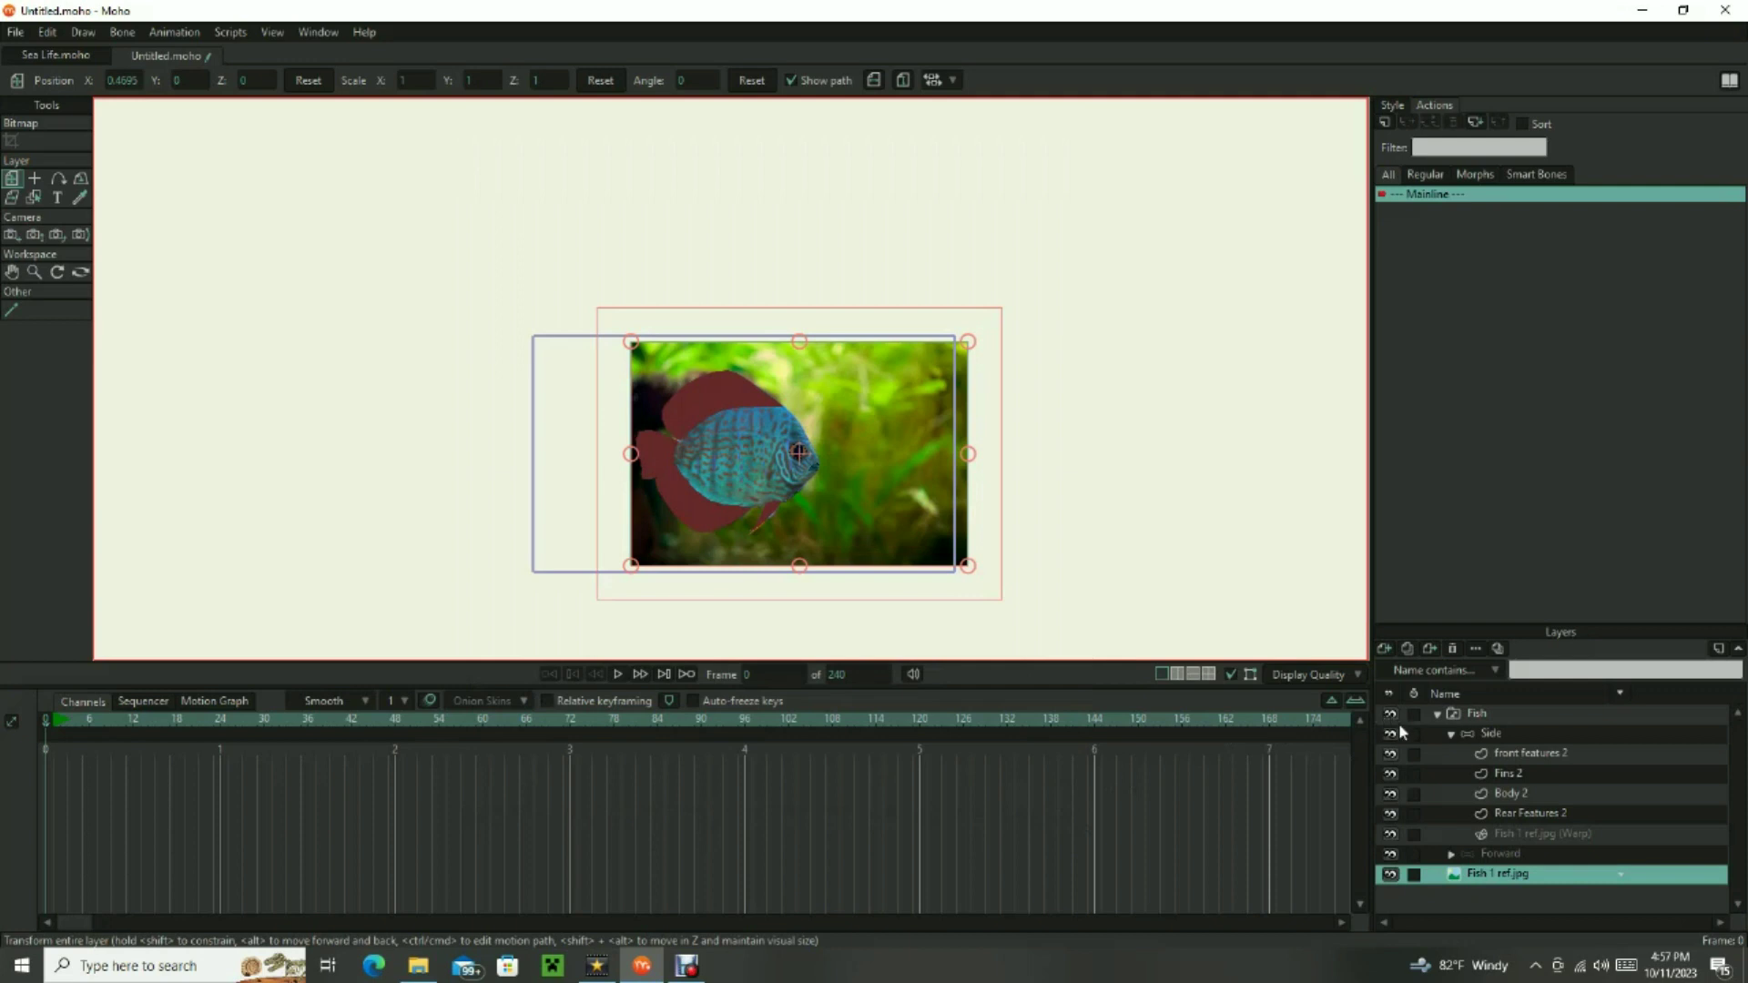
pyautogui.doubleClick(1510, 733)
pyautogui.click(803, 168)
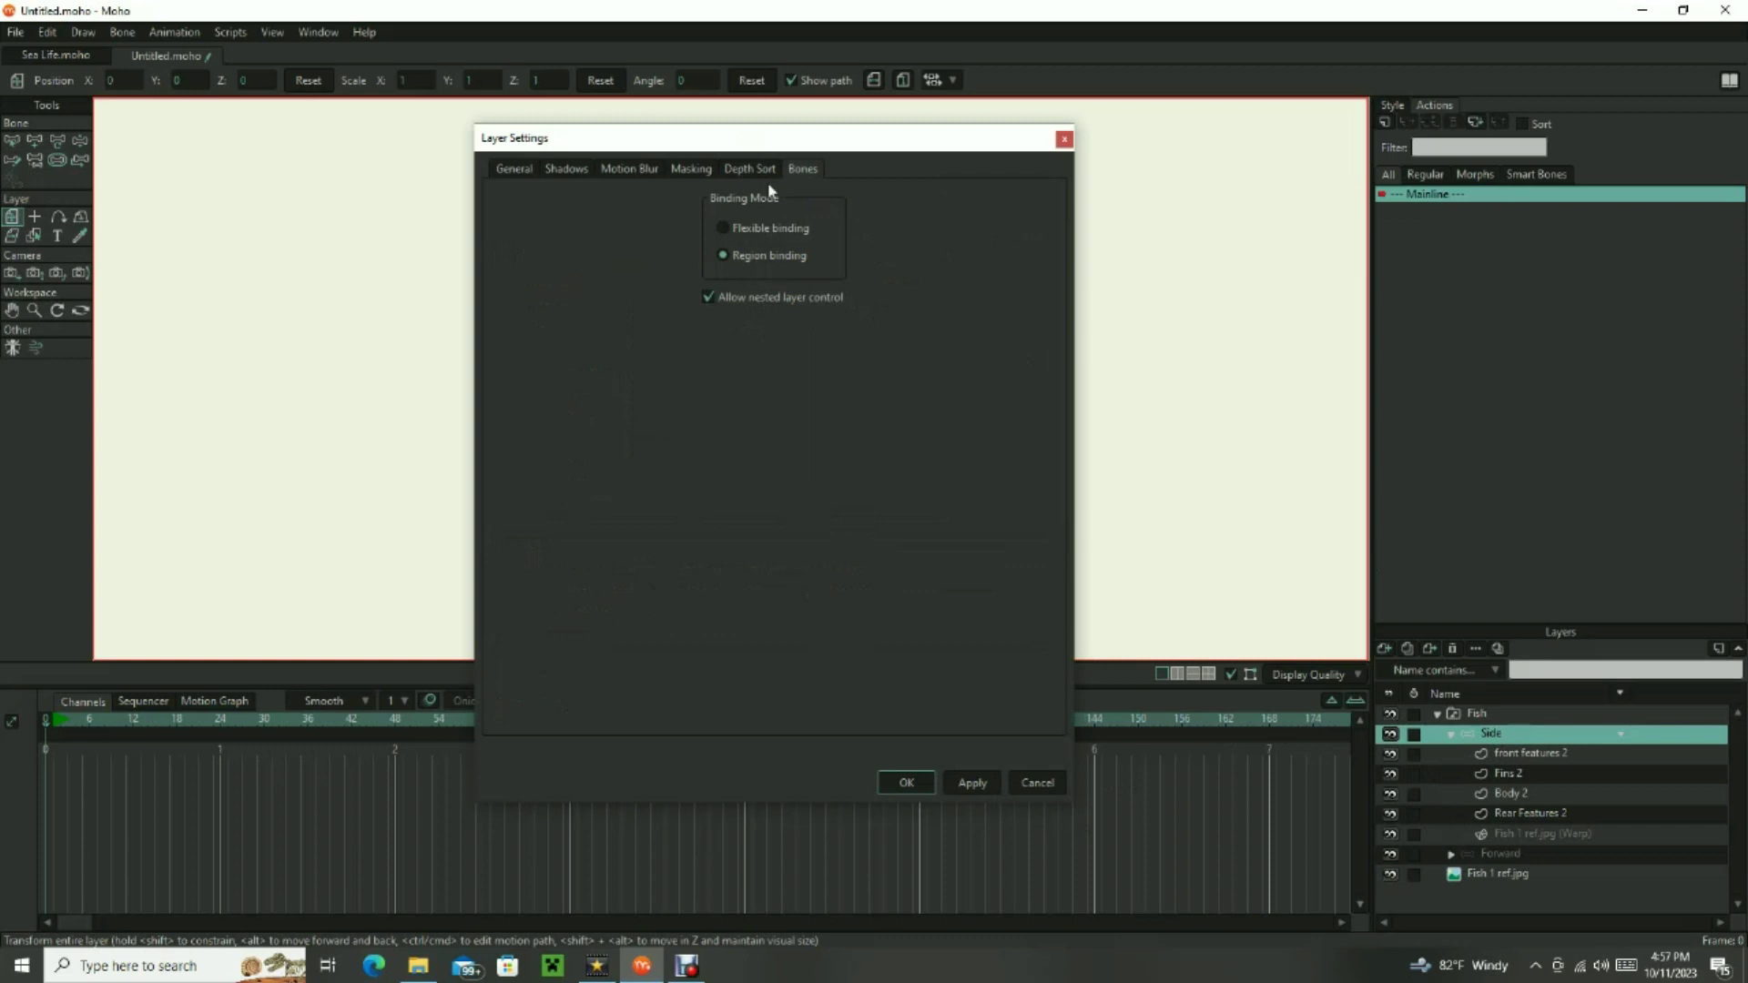
pyautogui.click(906, 783)
# Test the bone nearest the fish's head with Manipulate Bones.
pyautogui.press('z')
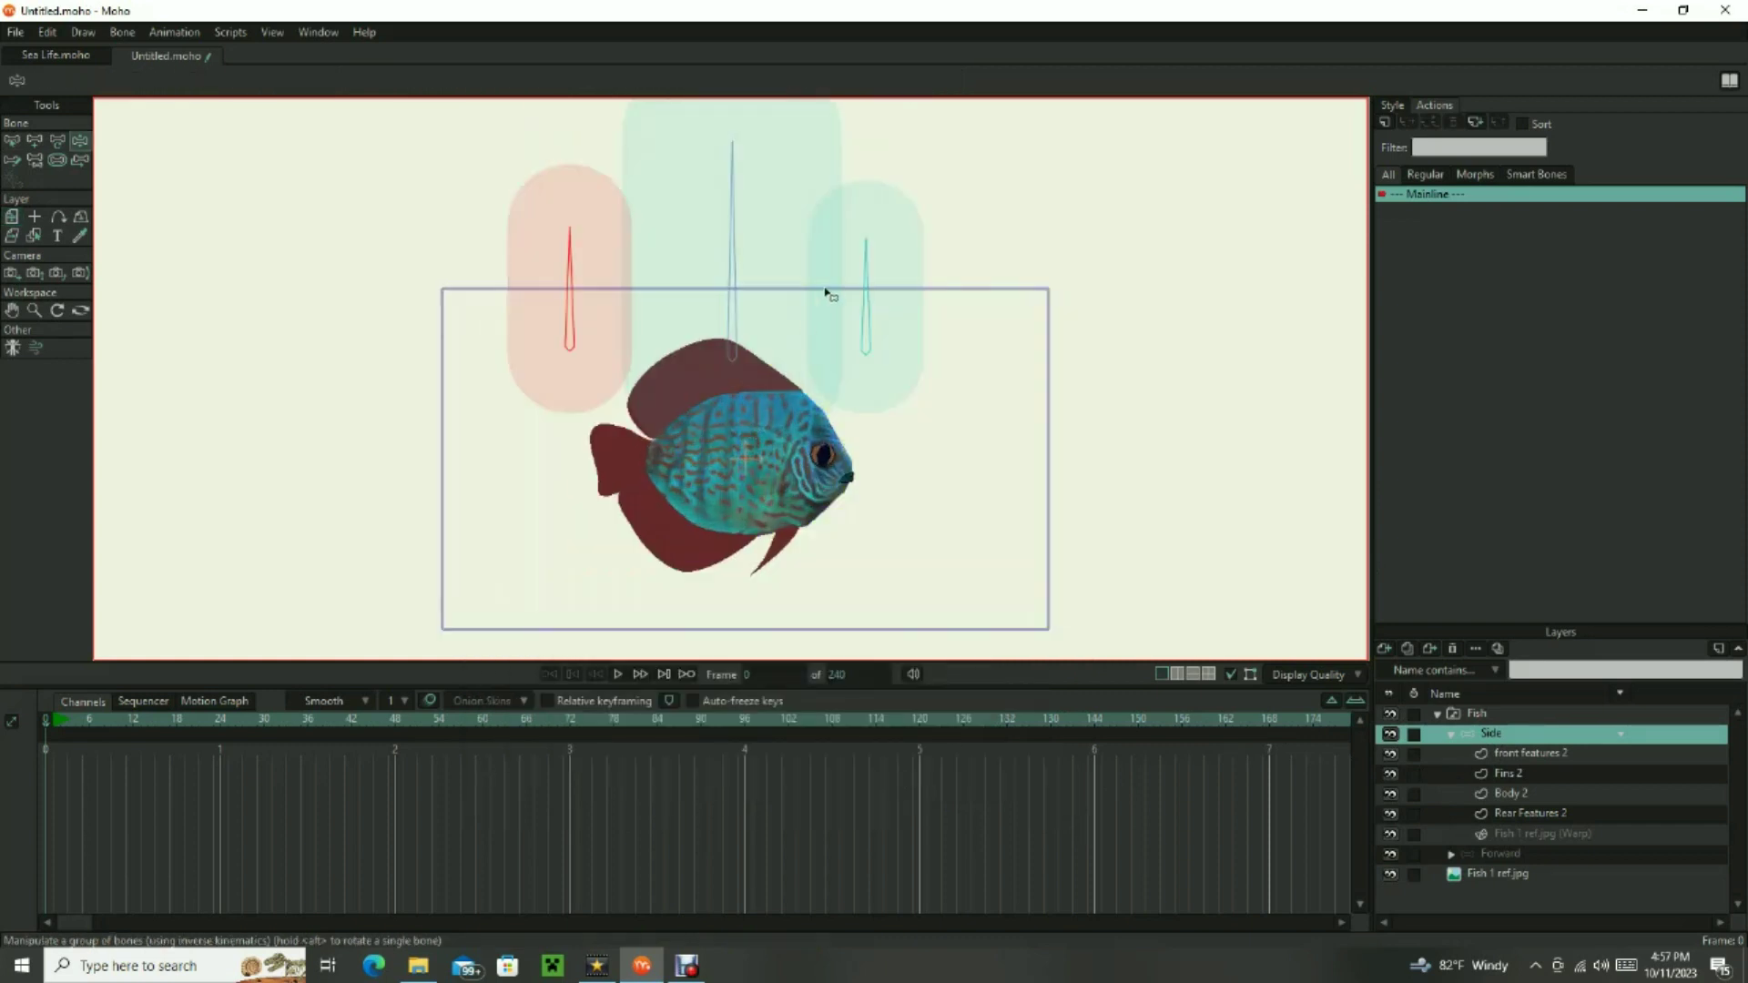
pyautogui.moveTo(858, 280)
pyautogui.mouseDown()
pyautogui.moveTo(899, 290)
pyautogui.moveTo(871, 282)
pyautogui.mouseUp()
pyautogui.press('b')
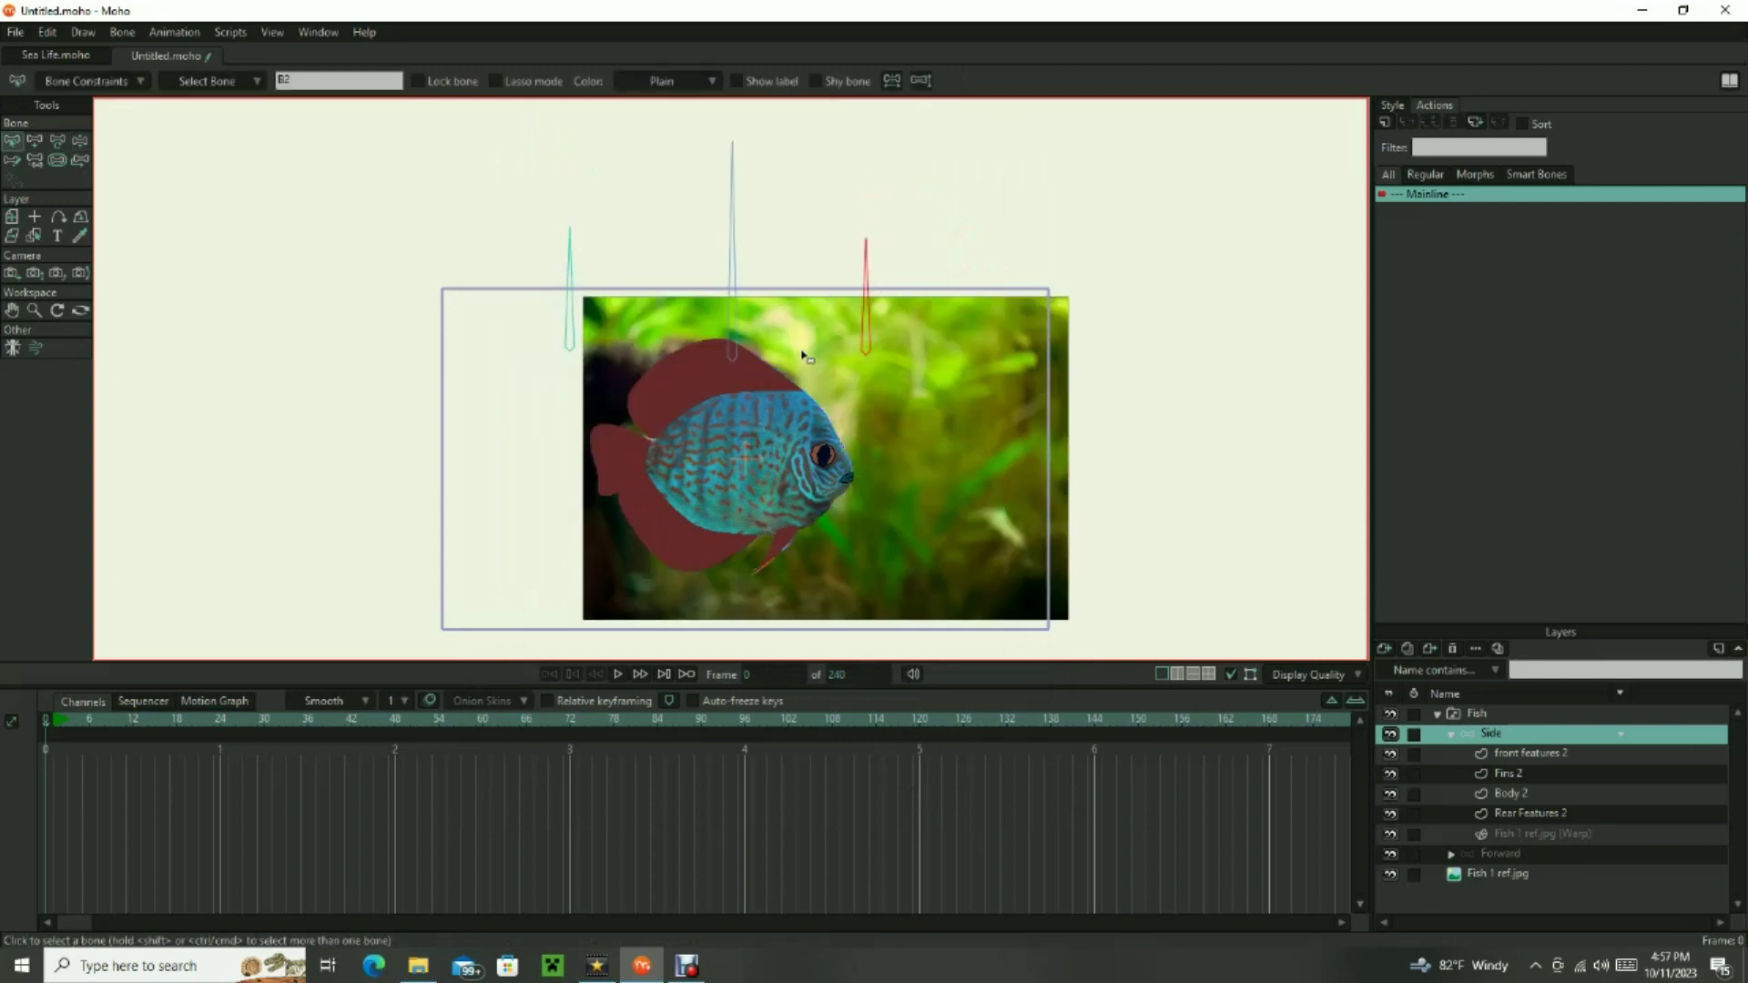
# Create a smart bone action for bone B2 and rotate the bone to horizontal at frame 25 of the action.
pyautogui.scroll(-5, 802, 353)
pyautogui.scroll(2, 800, 364)
pyautogui.moveTo(800, 366); pyautogui.dragTo(717, 368)
pyautogui.scroll(2, 718, 368)
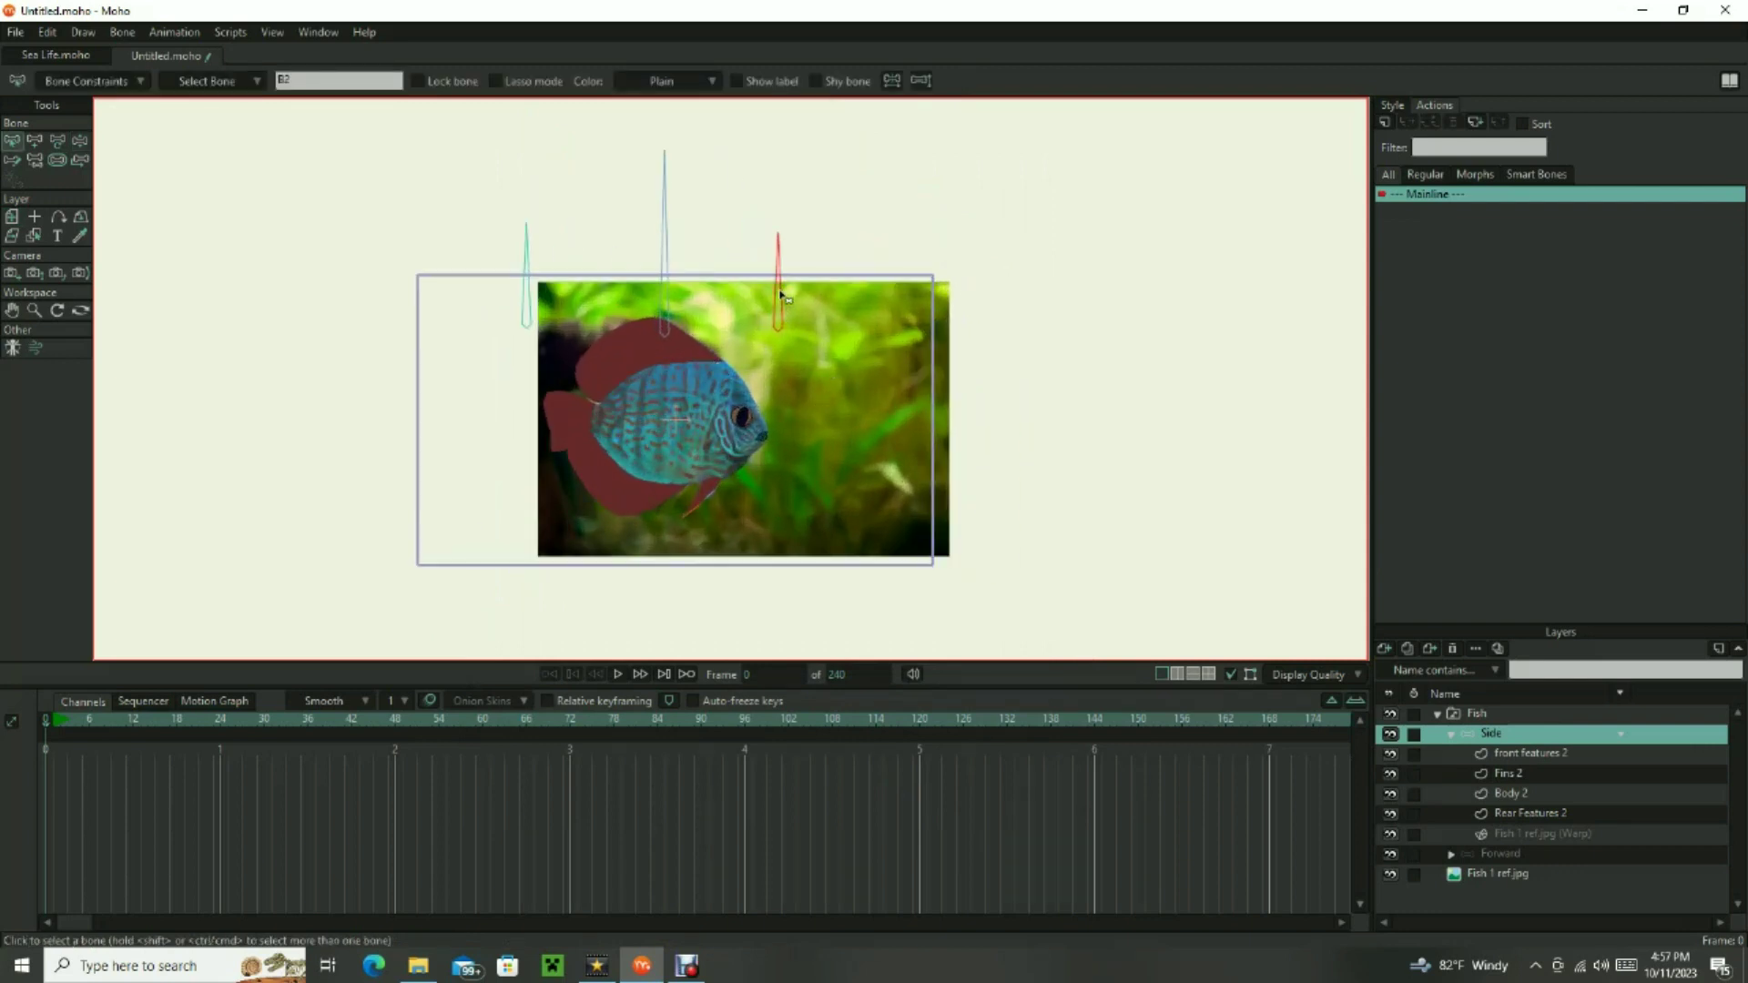
pyautogui.click(1386, 124)
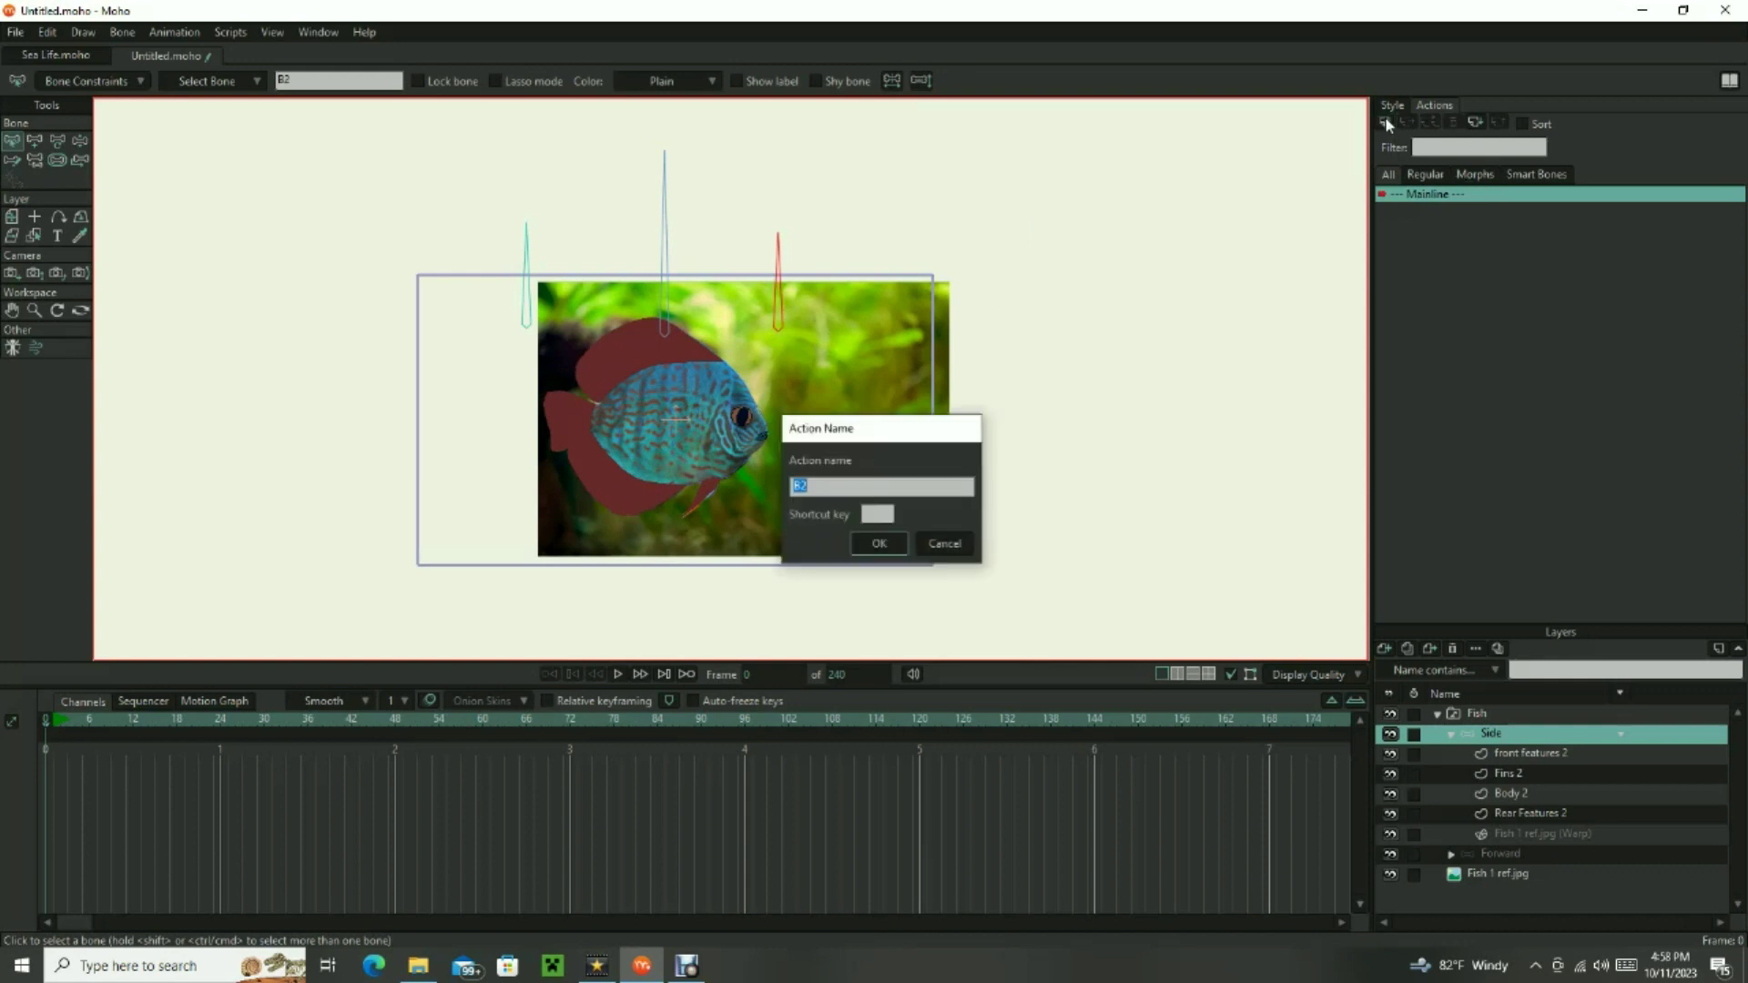
pyautogui.click(879, 543)
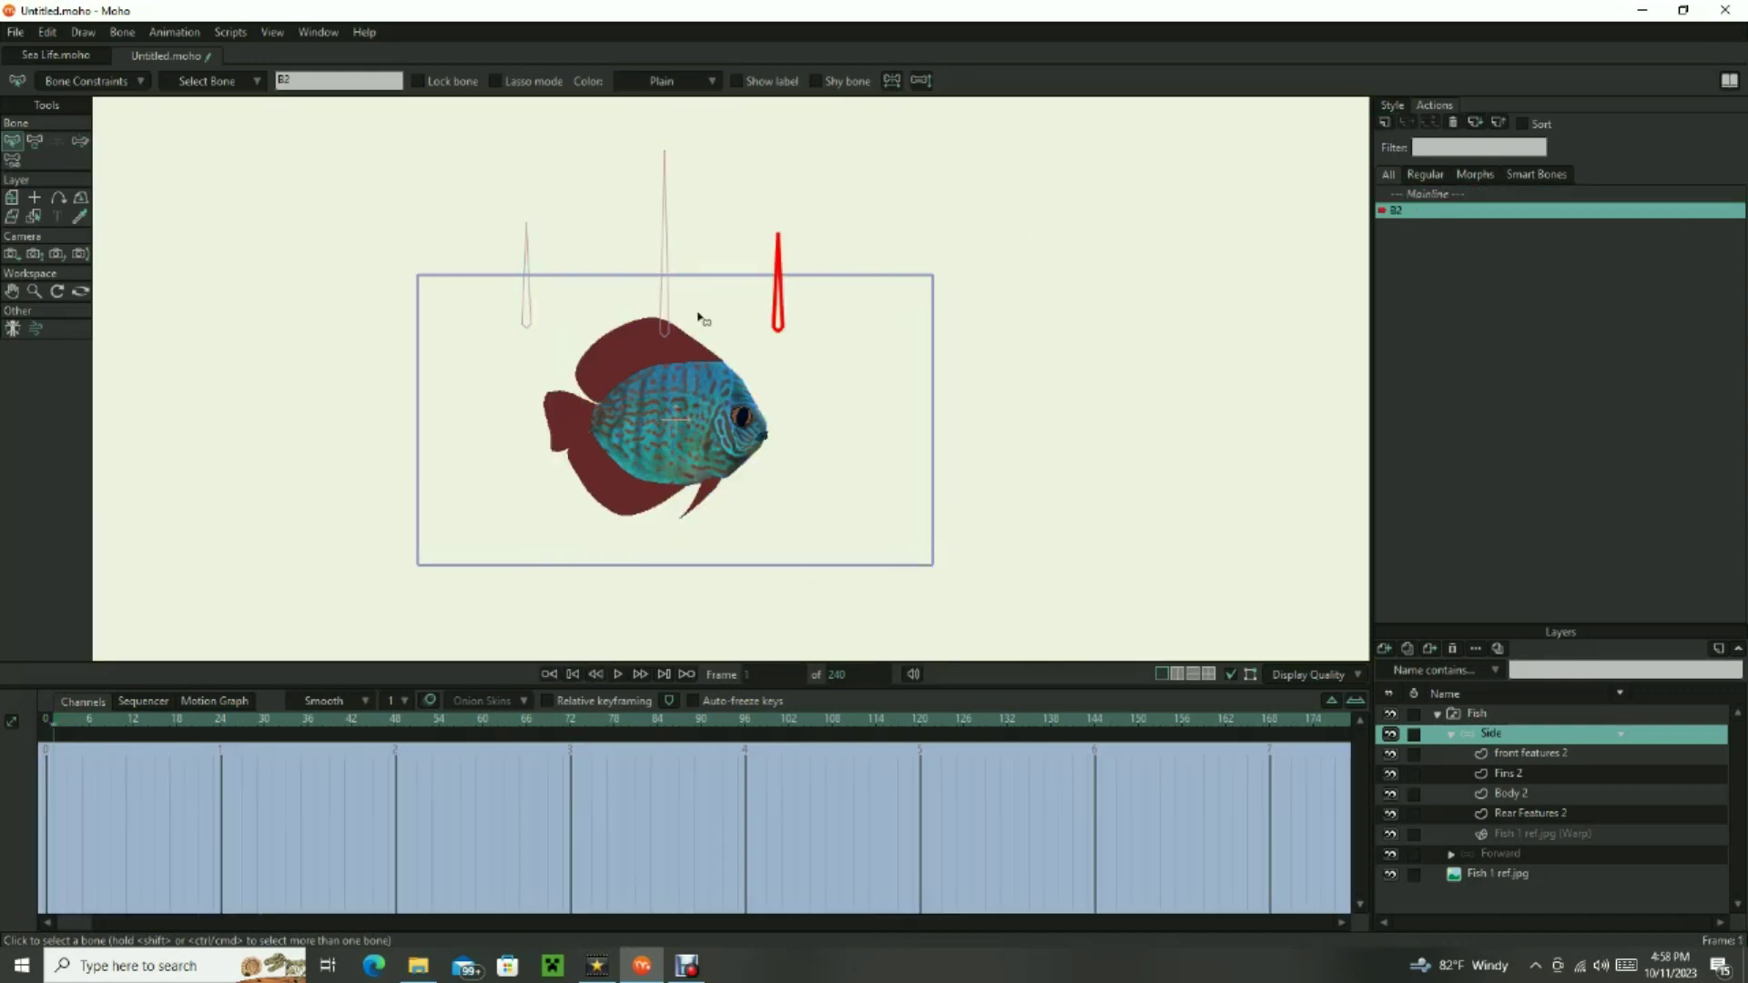
pyautogui.press('t')
pyautogui.click(229, 722)
pyautogui.moveTo(779, 272); pyautogui.dragTo(834, 332)
# At frame 25 of the B2 action, compress the head of the warp mesh and shift the front features 2 points back toward the body.
pyautogui.click(1512, 793)
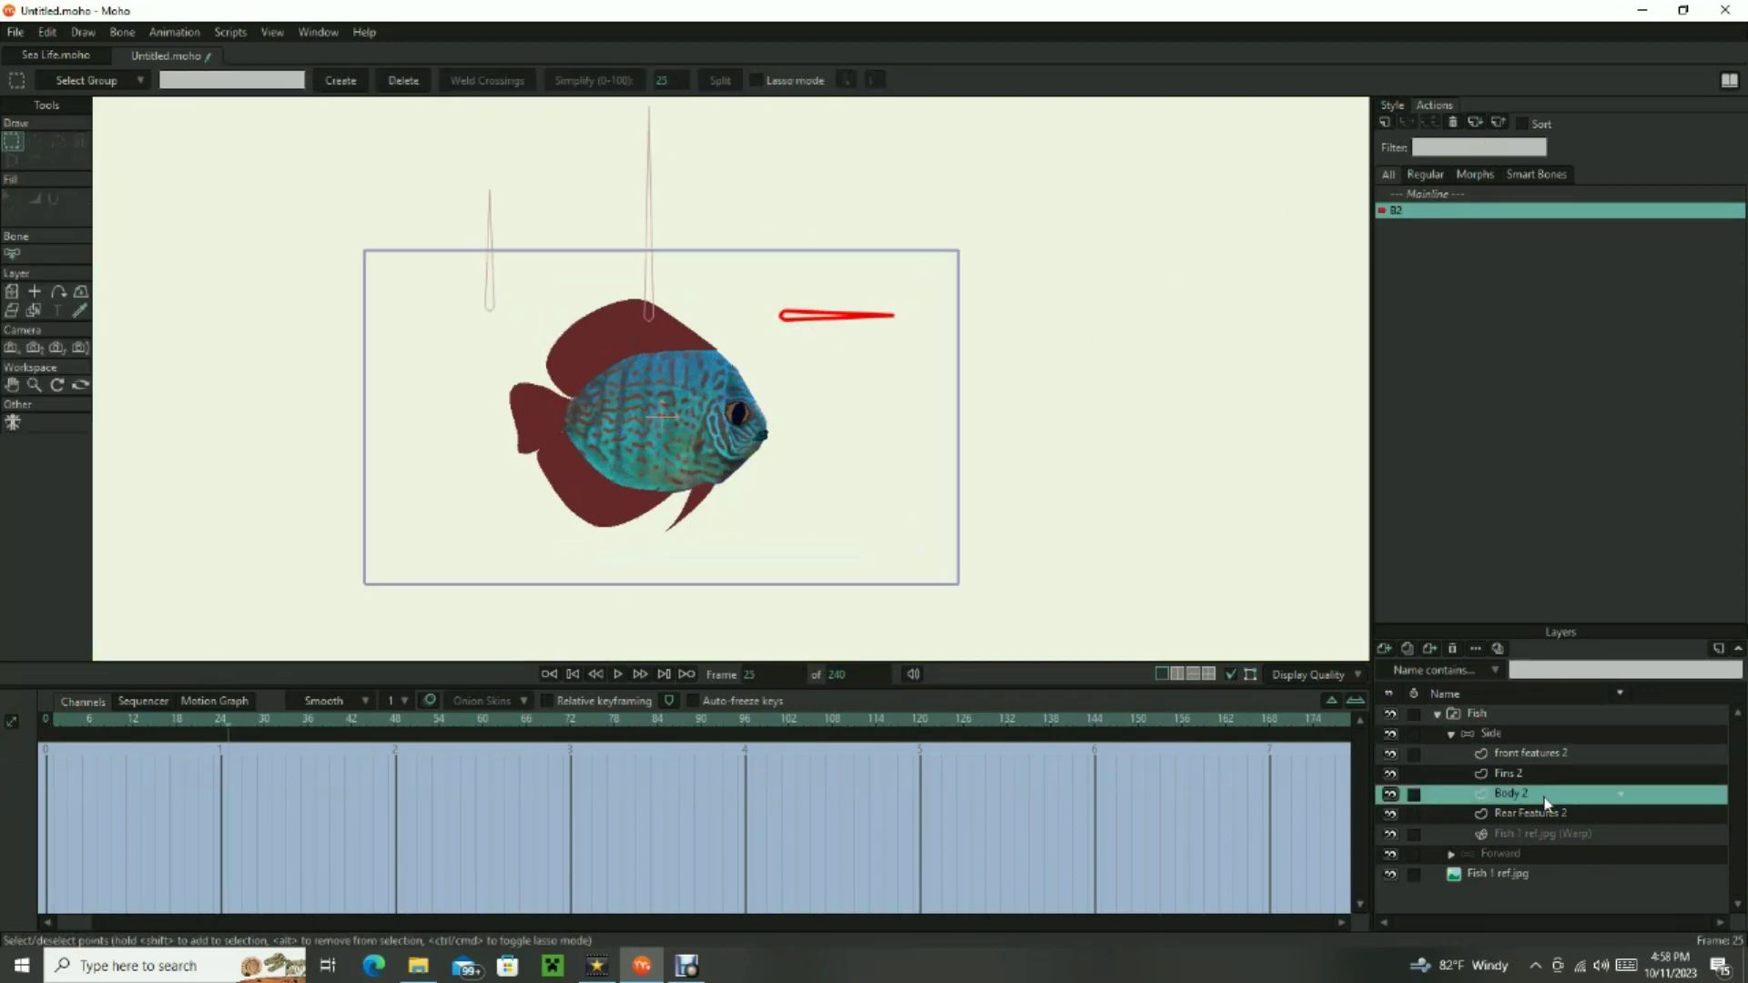
pyautogui.click(1539, 834)
pyautogui.scroll(5, 720, 401)
pyautogui.moveTo(710, 392)
pyautogui.mouseDown()
pyautogui.moveTo(747, 395)
pyautogui.moveTo(726, 394)
pyautogui.mouseUp()
pyautogui.click(1530, 755)
pyautogui.moveTo(705, 396); pyautogui.dragTo(674, 396)
pyautogui.scroll(-1, 729, 416)
pyautogui.click(272, 728)
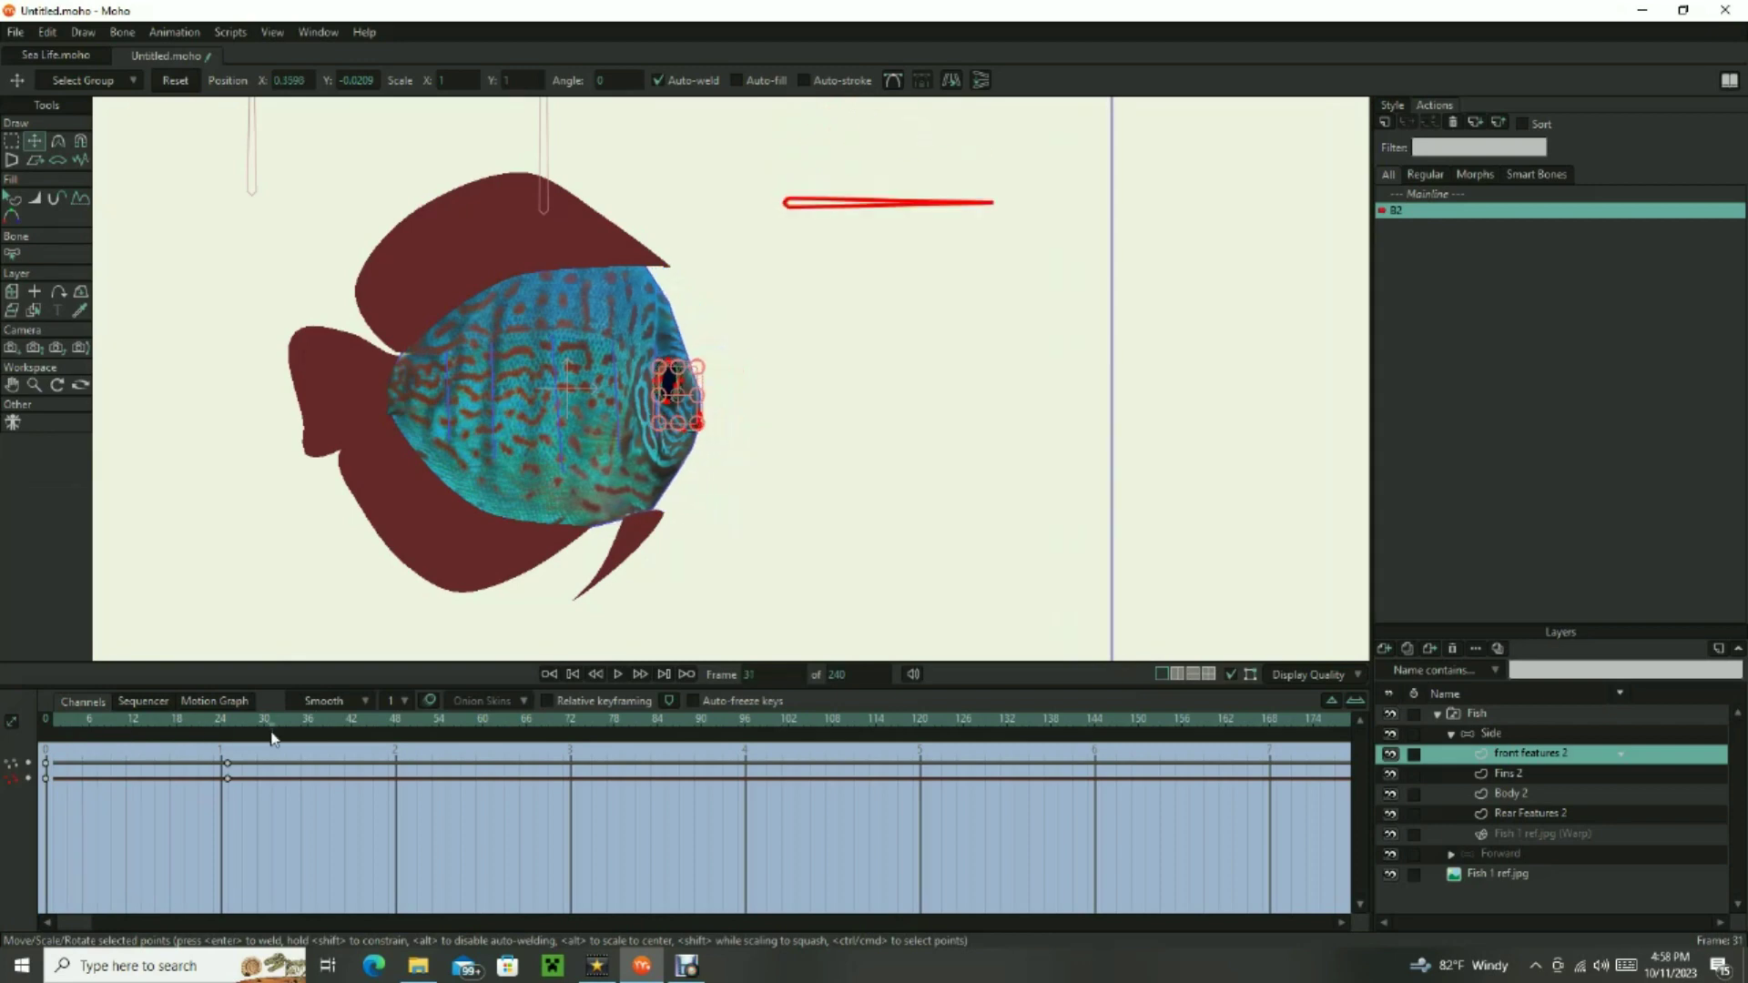
# Shift the lower front fin's base points in Fins 2 to follow the compressed body at frame 25.
pyautogui.click(1511, 773)
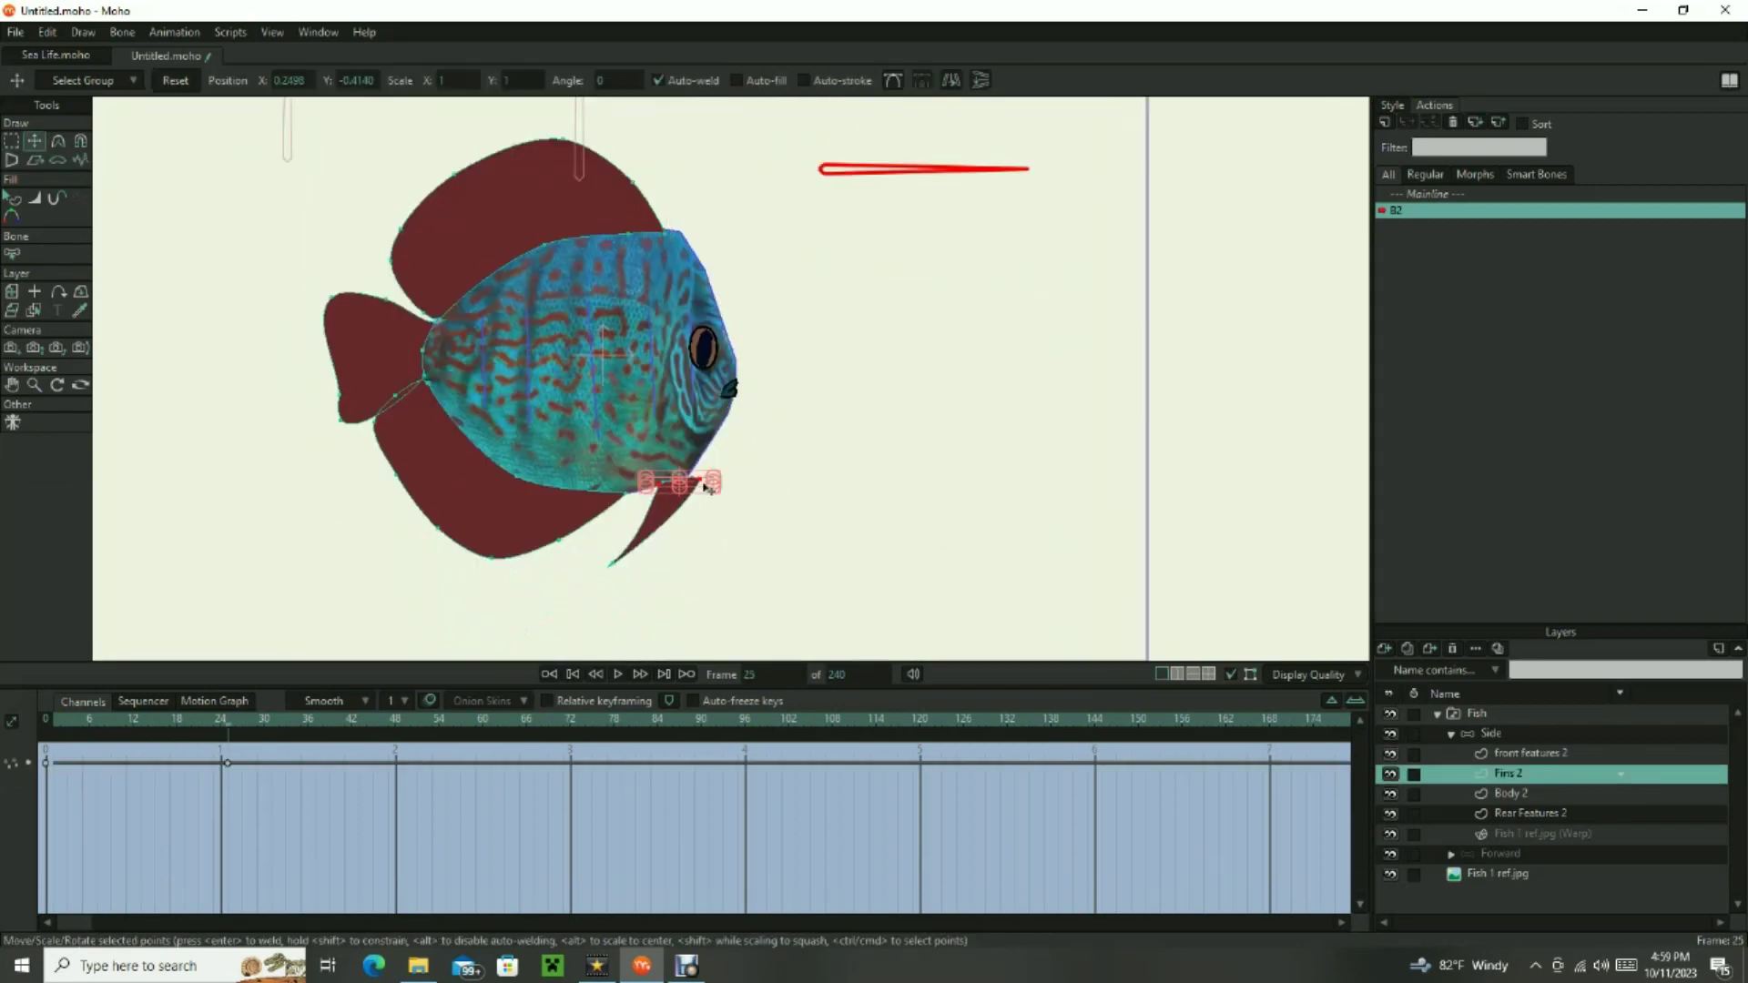
pyautogui.scroll(5, 645, 469)
pyautogui.scroll(-5, 645, 468)
pyautogui.moveTo(589, 322); pyautogui.dragTo(578, 315)
# Inspect the eye and mouth on the warped head while scrubbing back through the B2 action.
pyautogui.click(1529, 833)
pyautogui.click(1529, 753)
pyautogui.scroll(4, 612, 312)
pyautogui.scroll(-4, 577, 328)
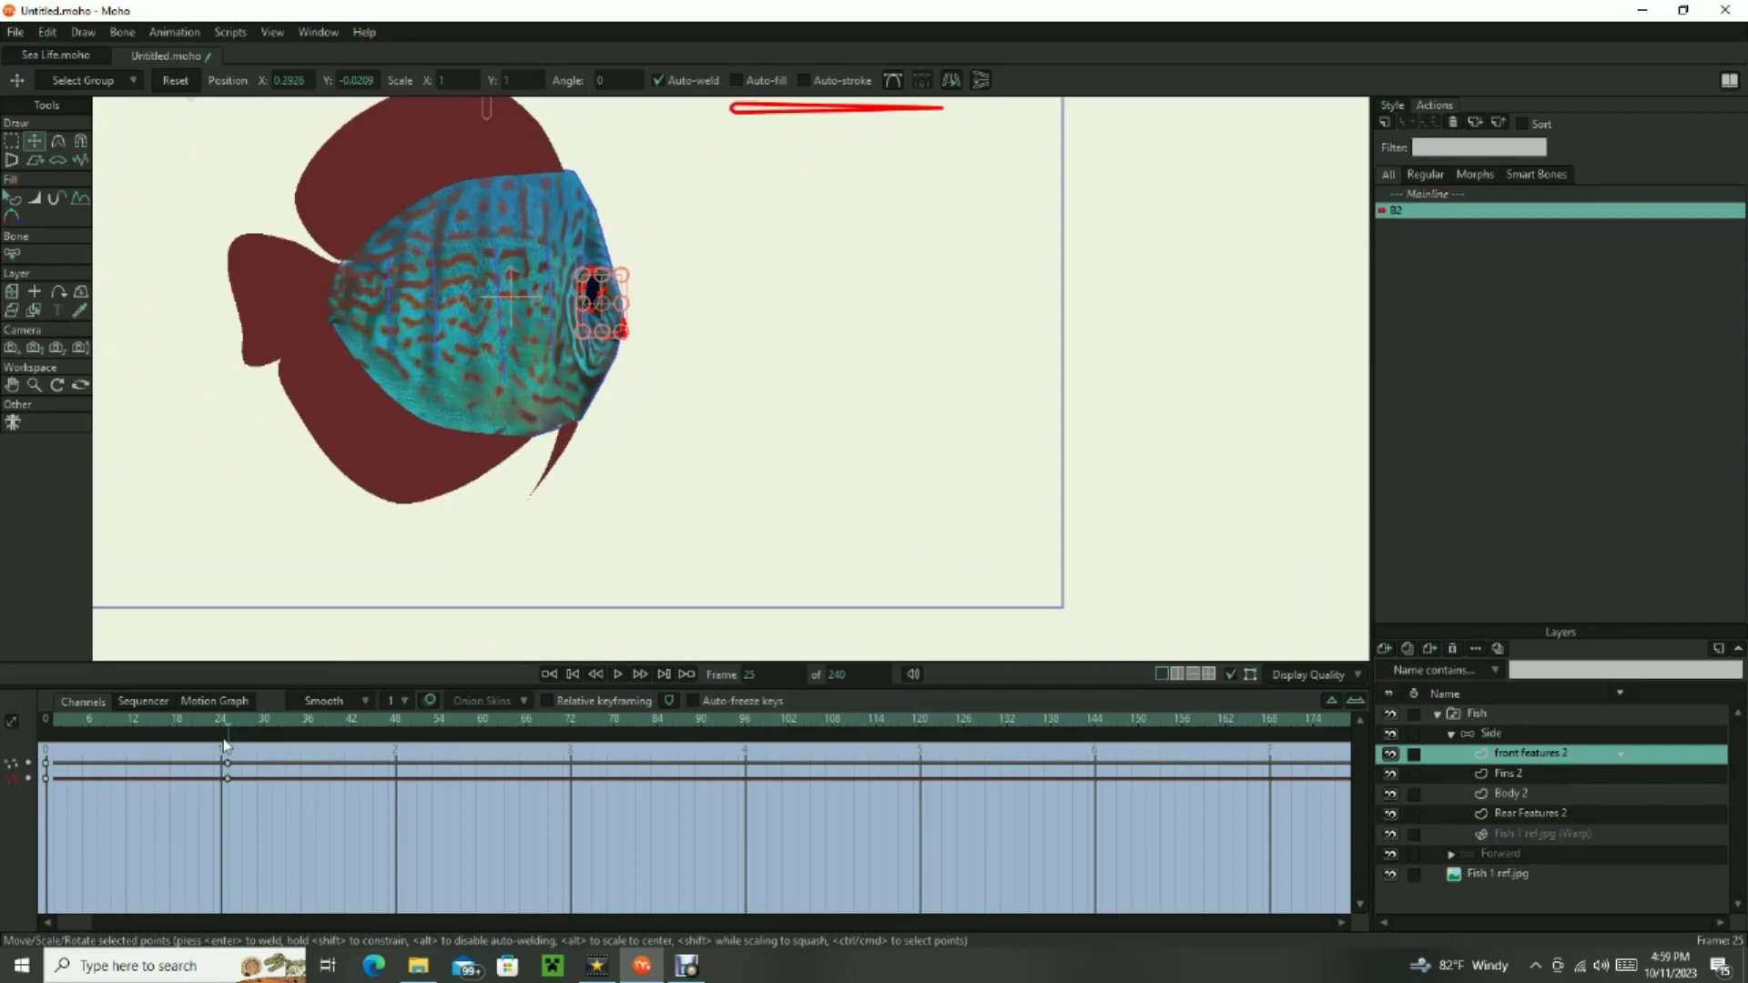
pyautogui.moveTo(227, 729); pyautogui.dragTo(173, 747)
pyautogui.scroll(5, 609, 301)
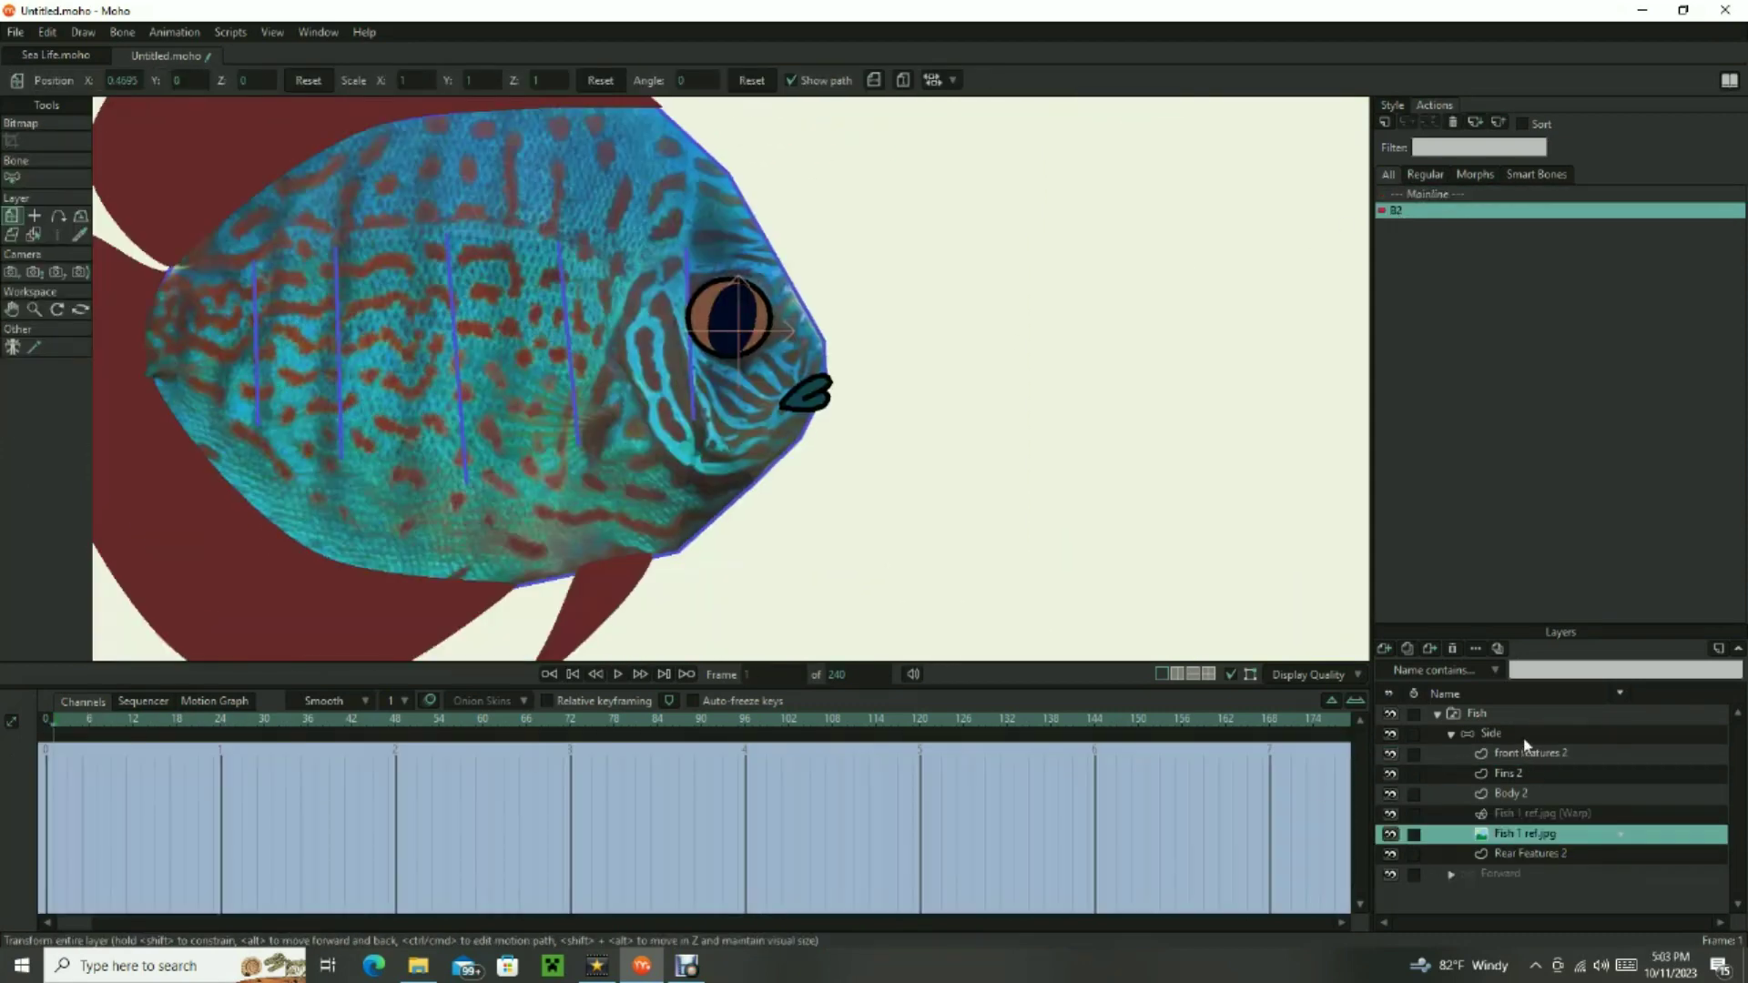
# Scrub the B2 action on the Side layer, and test the head turn by rotating bone B2 on the mainline at frame 26.
pyautogui.click(1522, 736)
pyautogui.moveTo(60, 714); pyautogui.dragTo(309, 767)
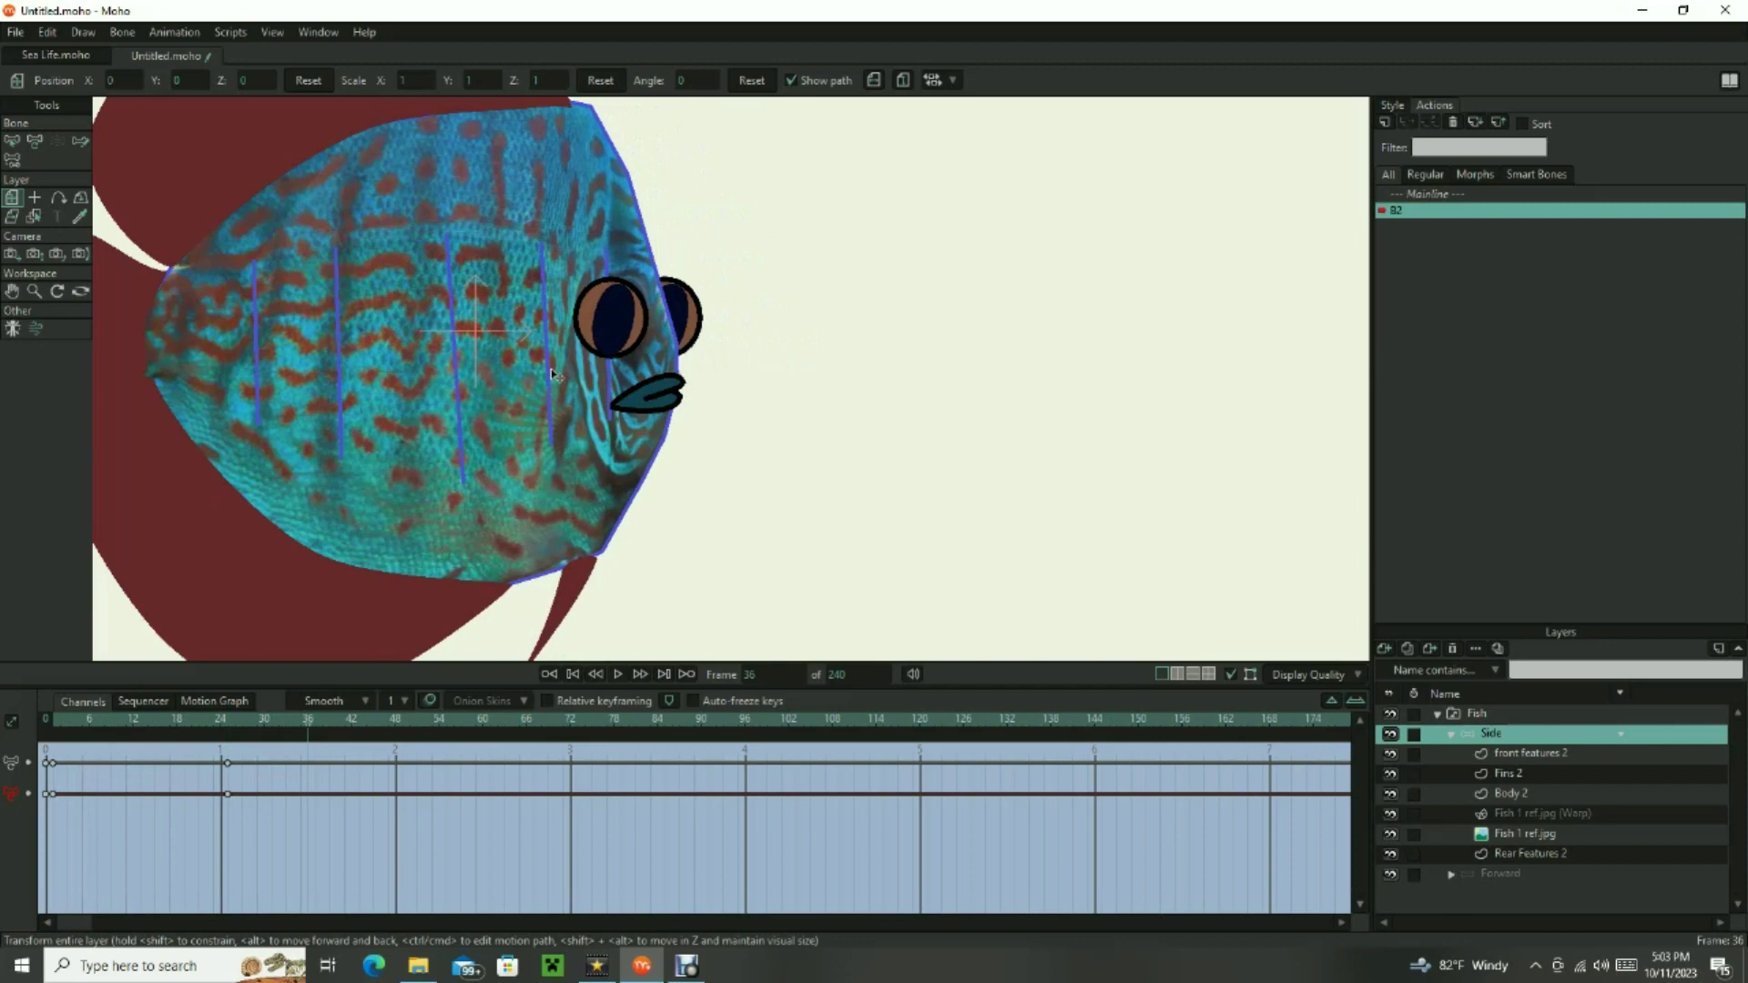
pyautogui.scroll(-3, 685, 419)
pyautogui.click(1413, 195)
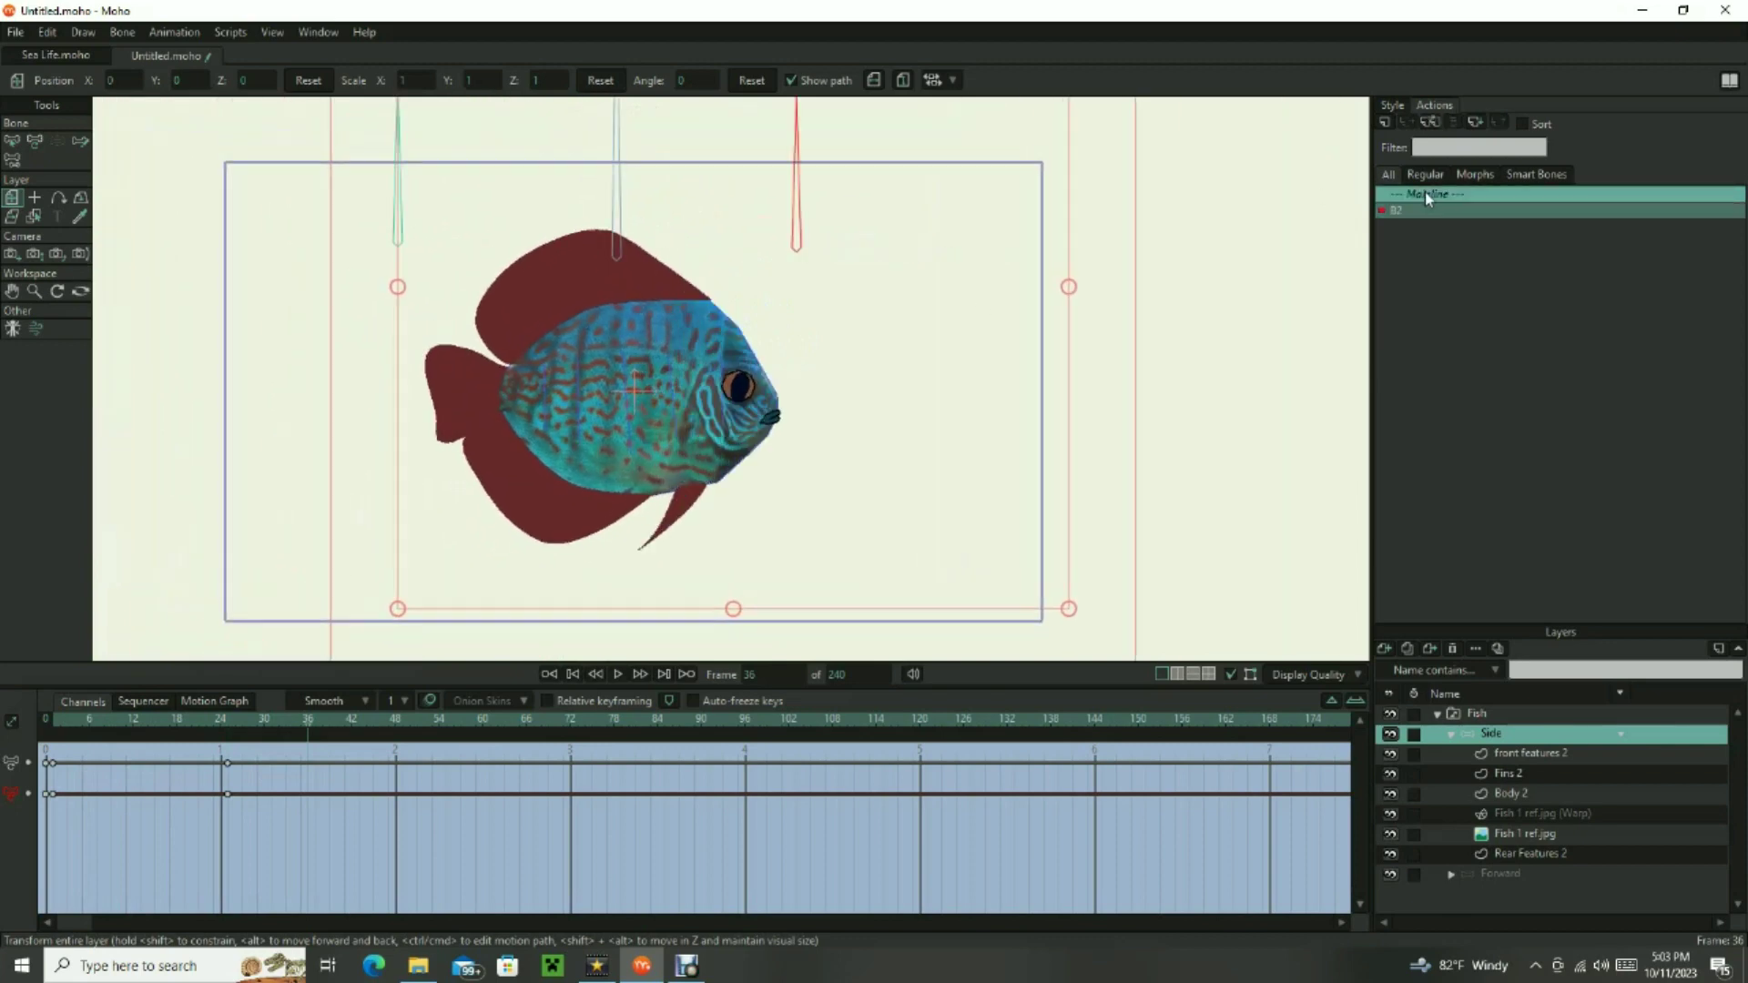
pyautogui.press('z')
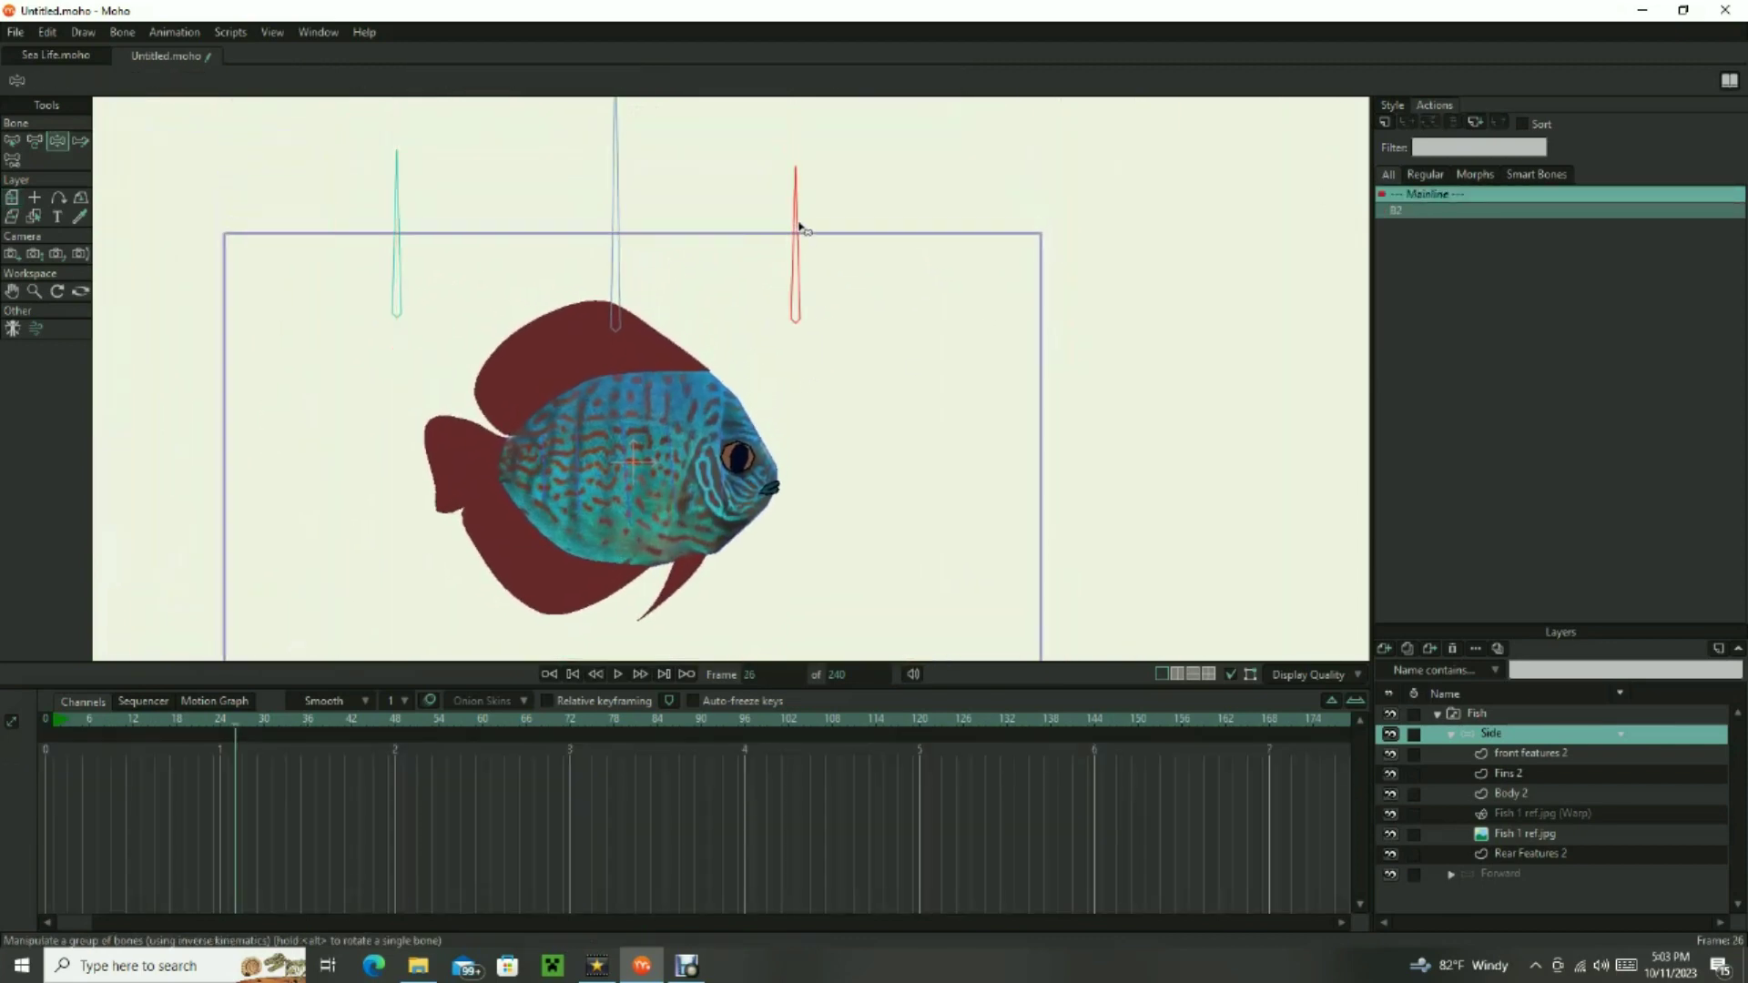
pyautogui.moveTo(799, 227); pyautogui.dragTo(883, 359)
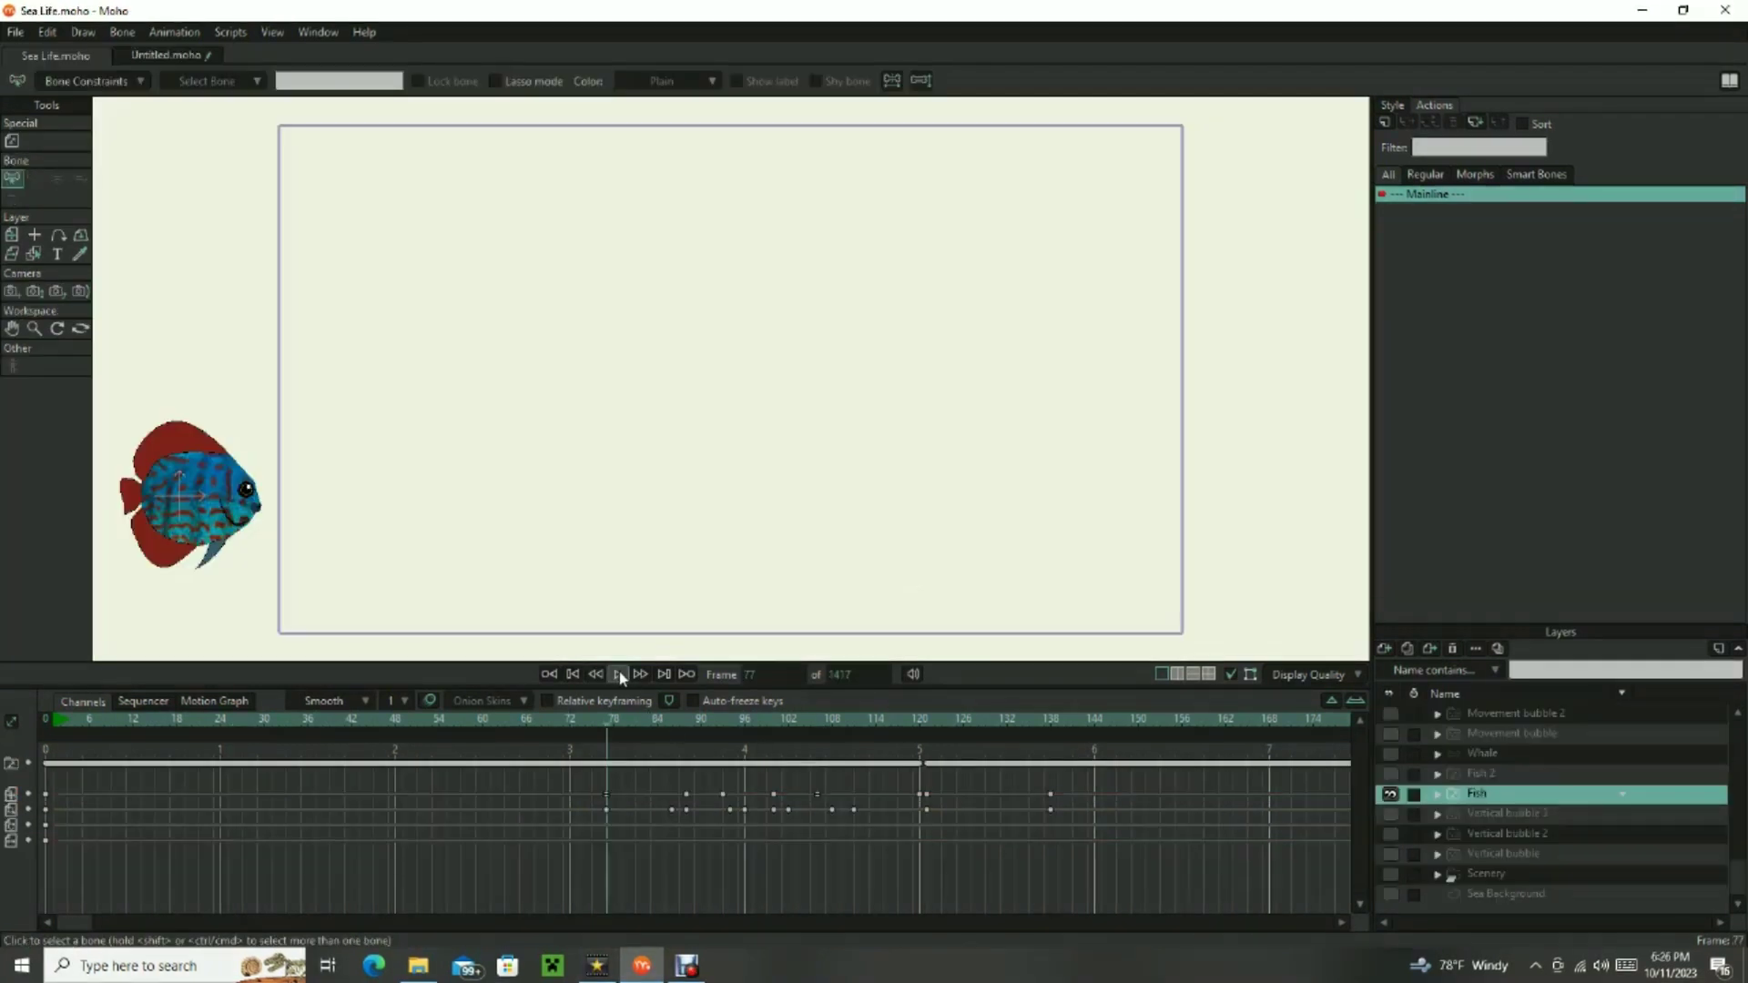
# Play the Fish layer's animation in the Sea Life.moho project.
pyautogui.click(619, 675)
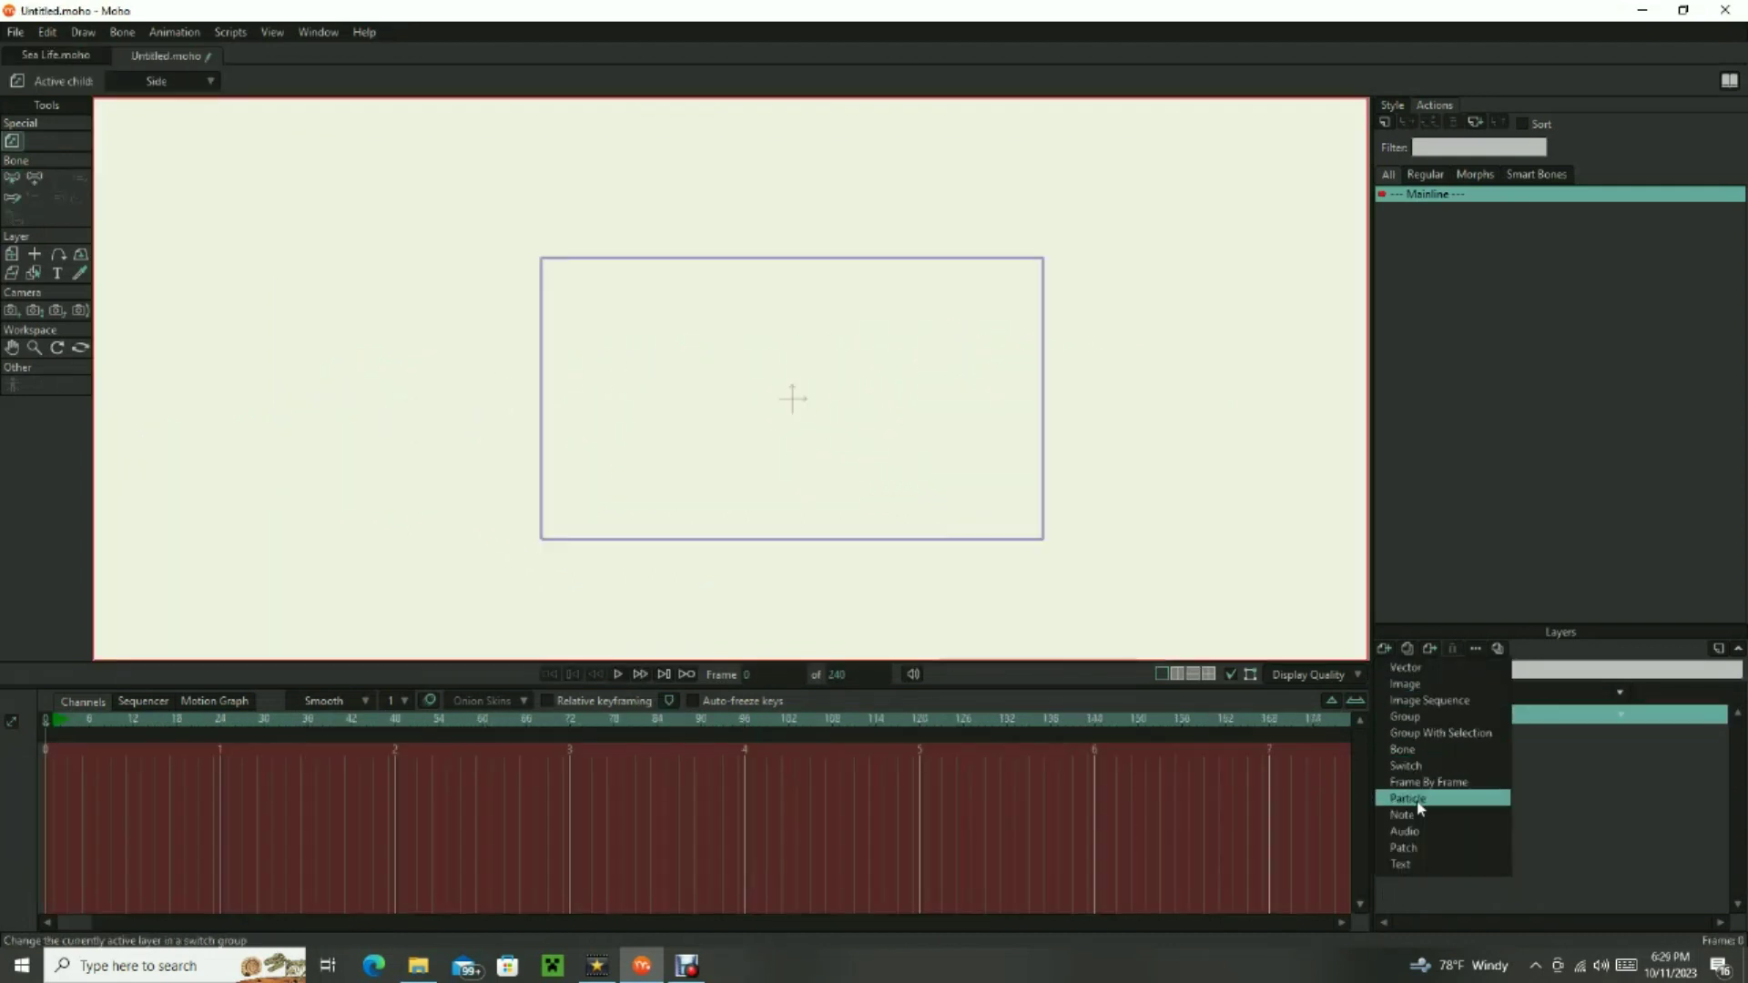
# Add a particle layer named Bubbles and place a new vector layer named Bubble inside it.
pyautogui.click(1419, 799)
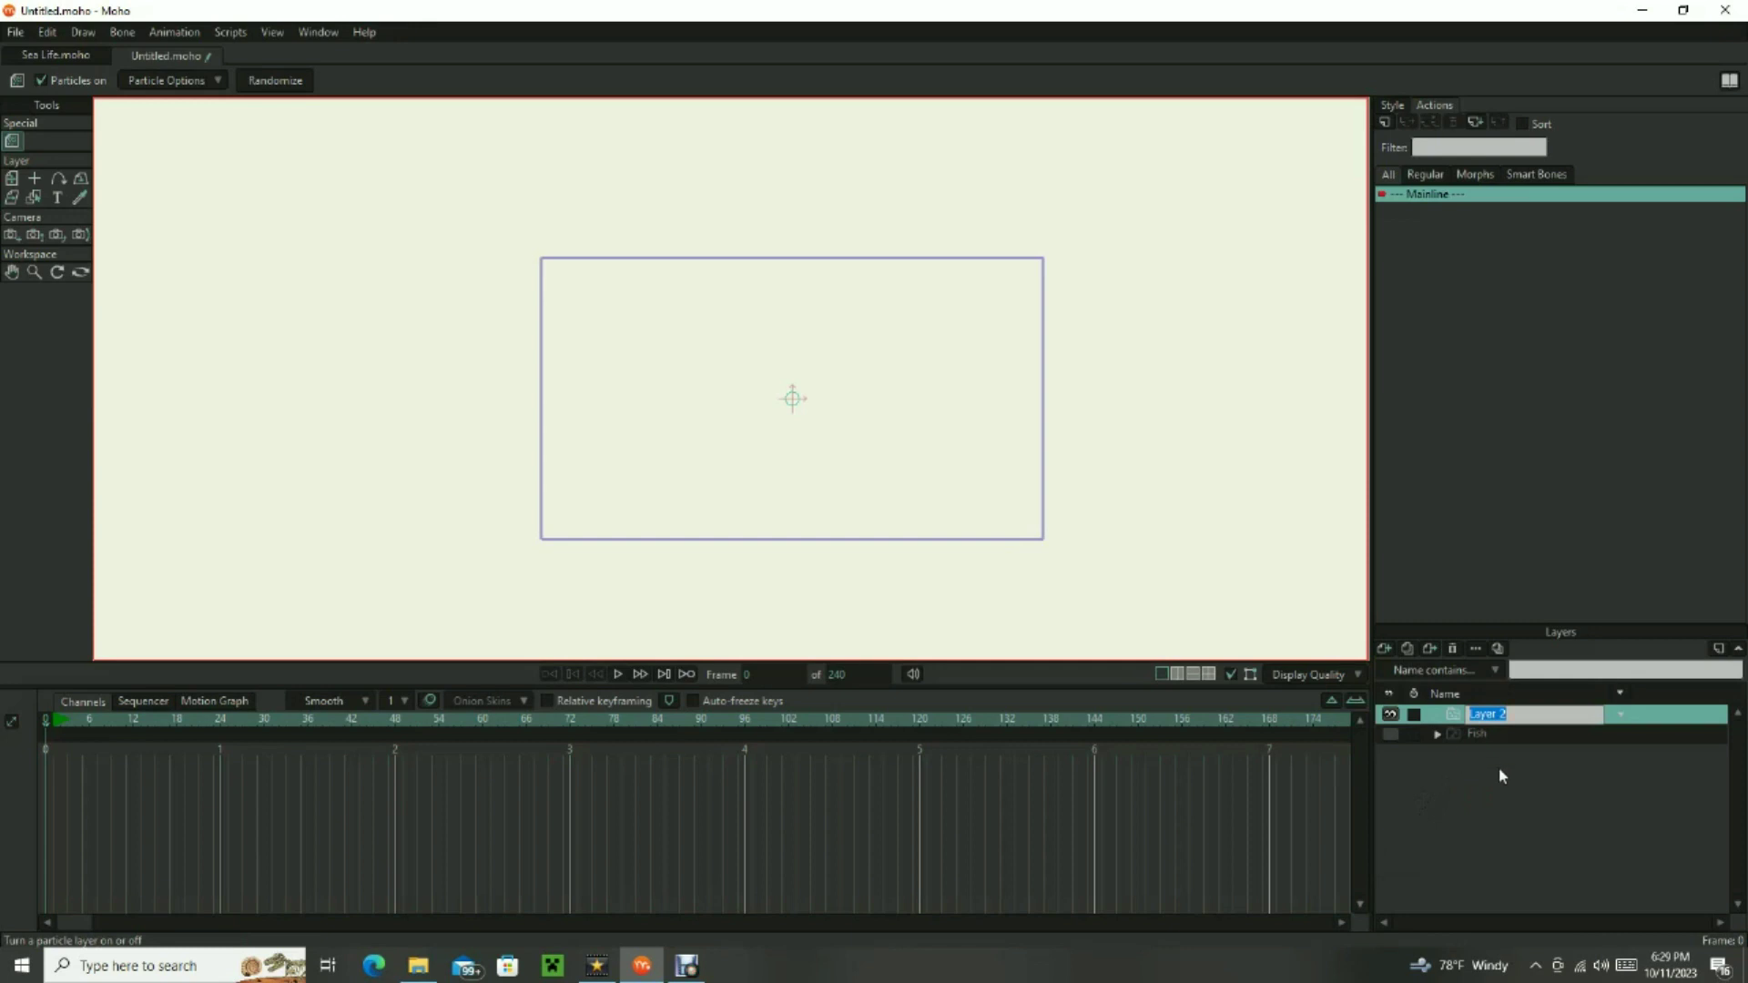
pyautogui.write('Bubbles')
pyautogui.press('Return')
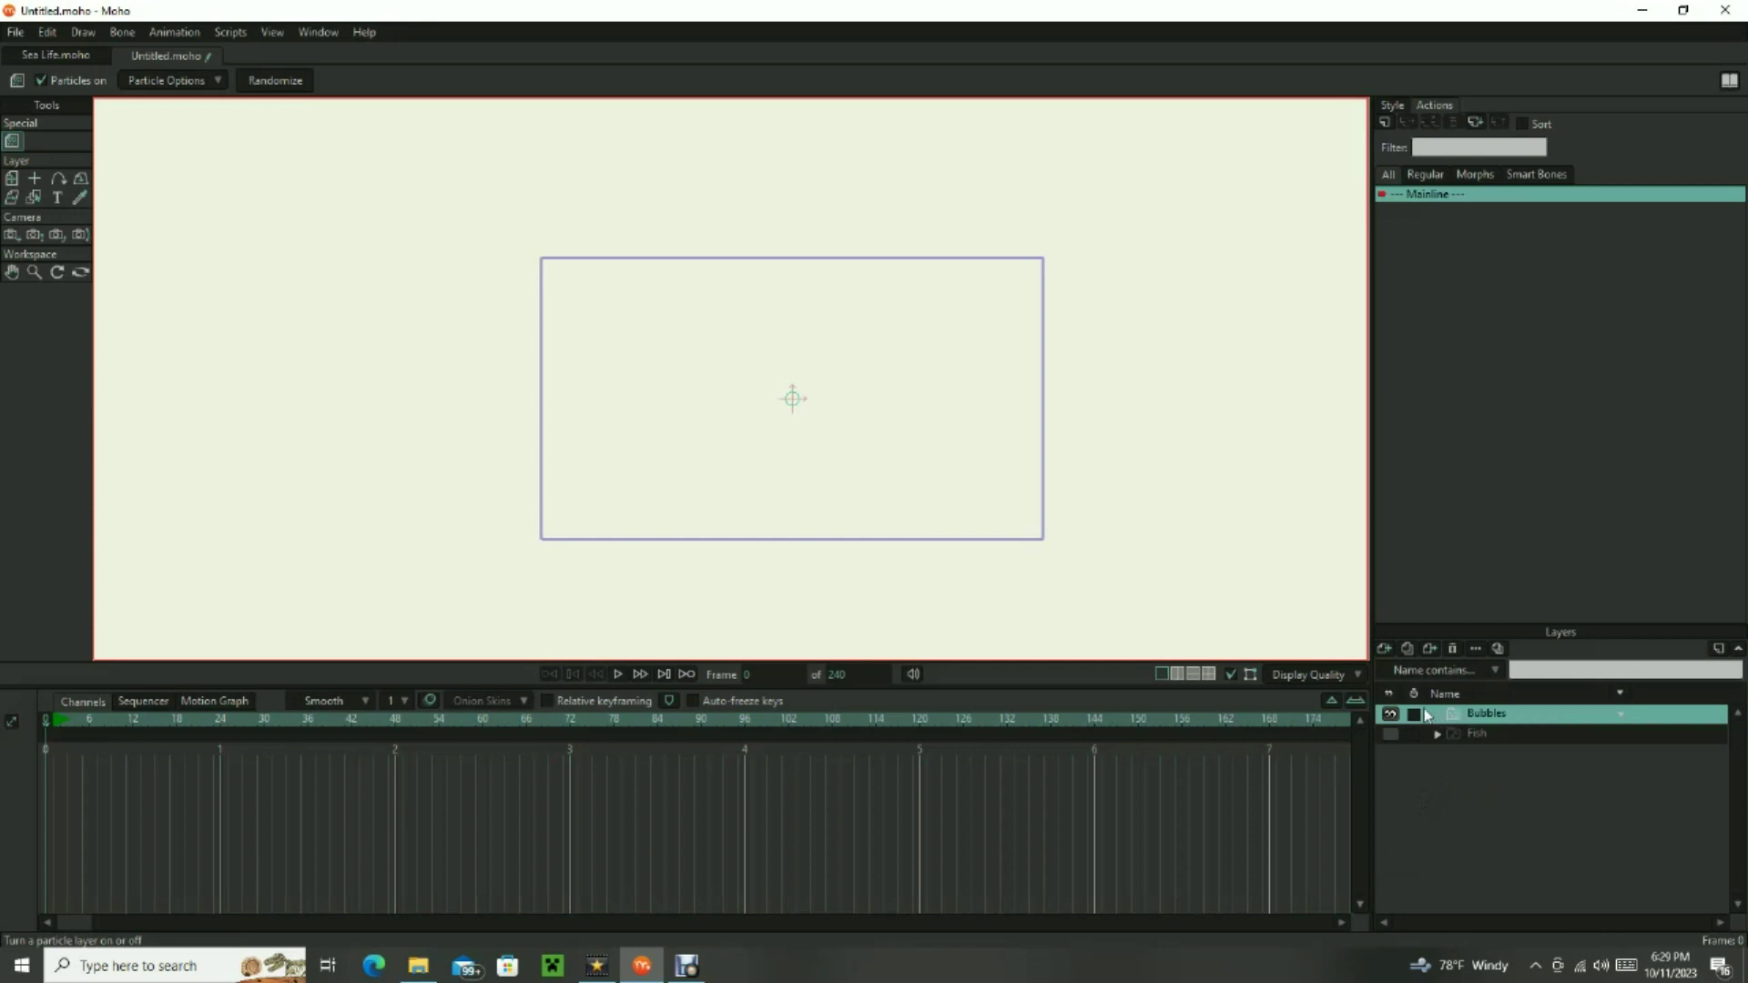
pyautogui.click(1385, 648)
pyautogui.click(1402, 670)
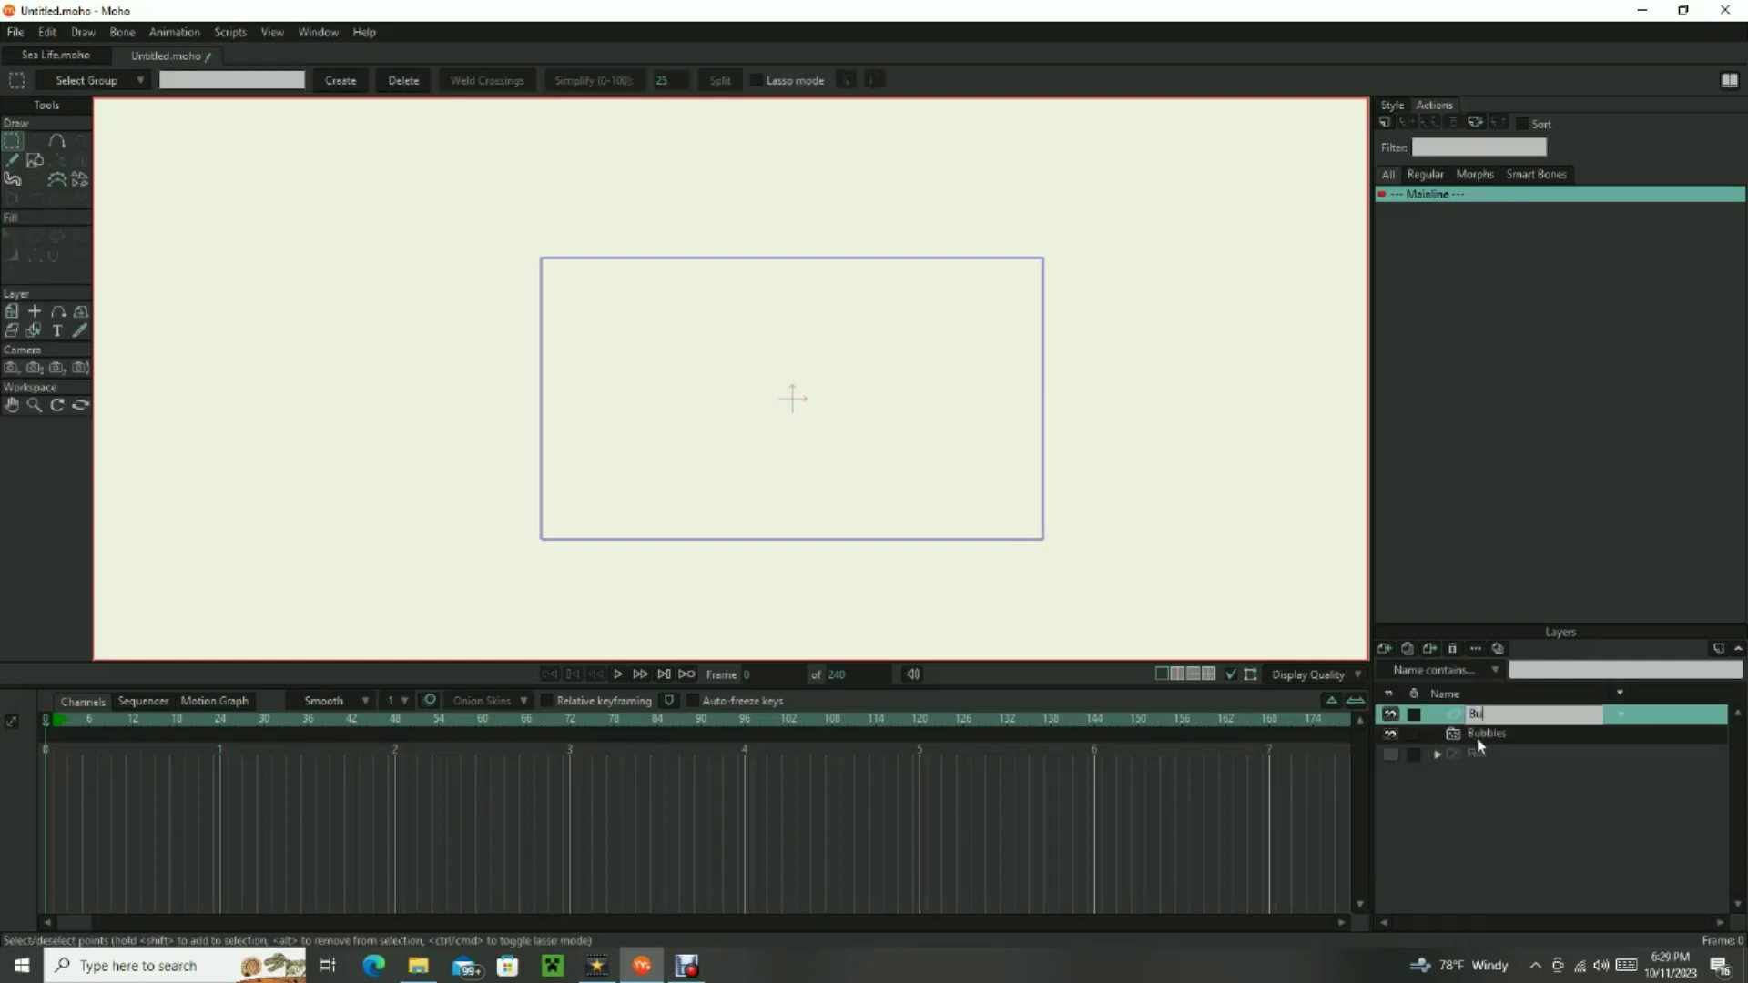
pyautogui.press('Return')
pyautogui.moveTo(1484, 714); pyautogui.dragTo(1488, 738)
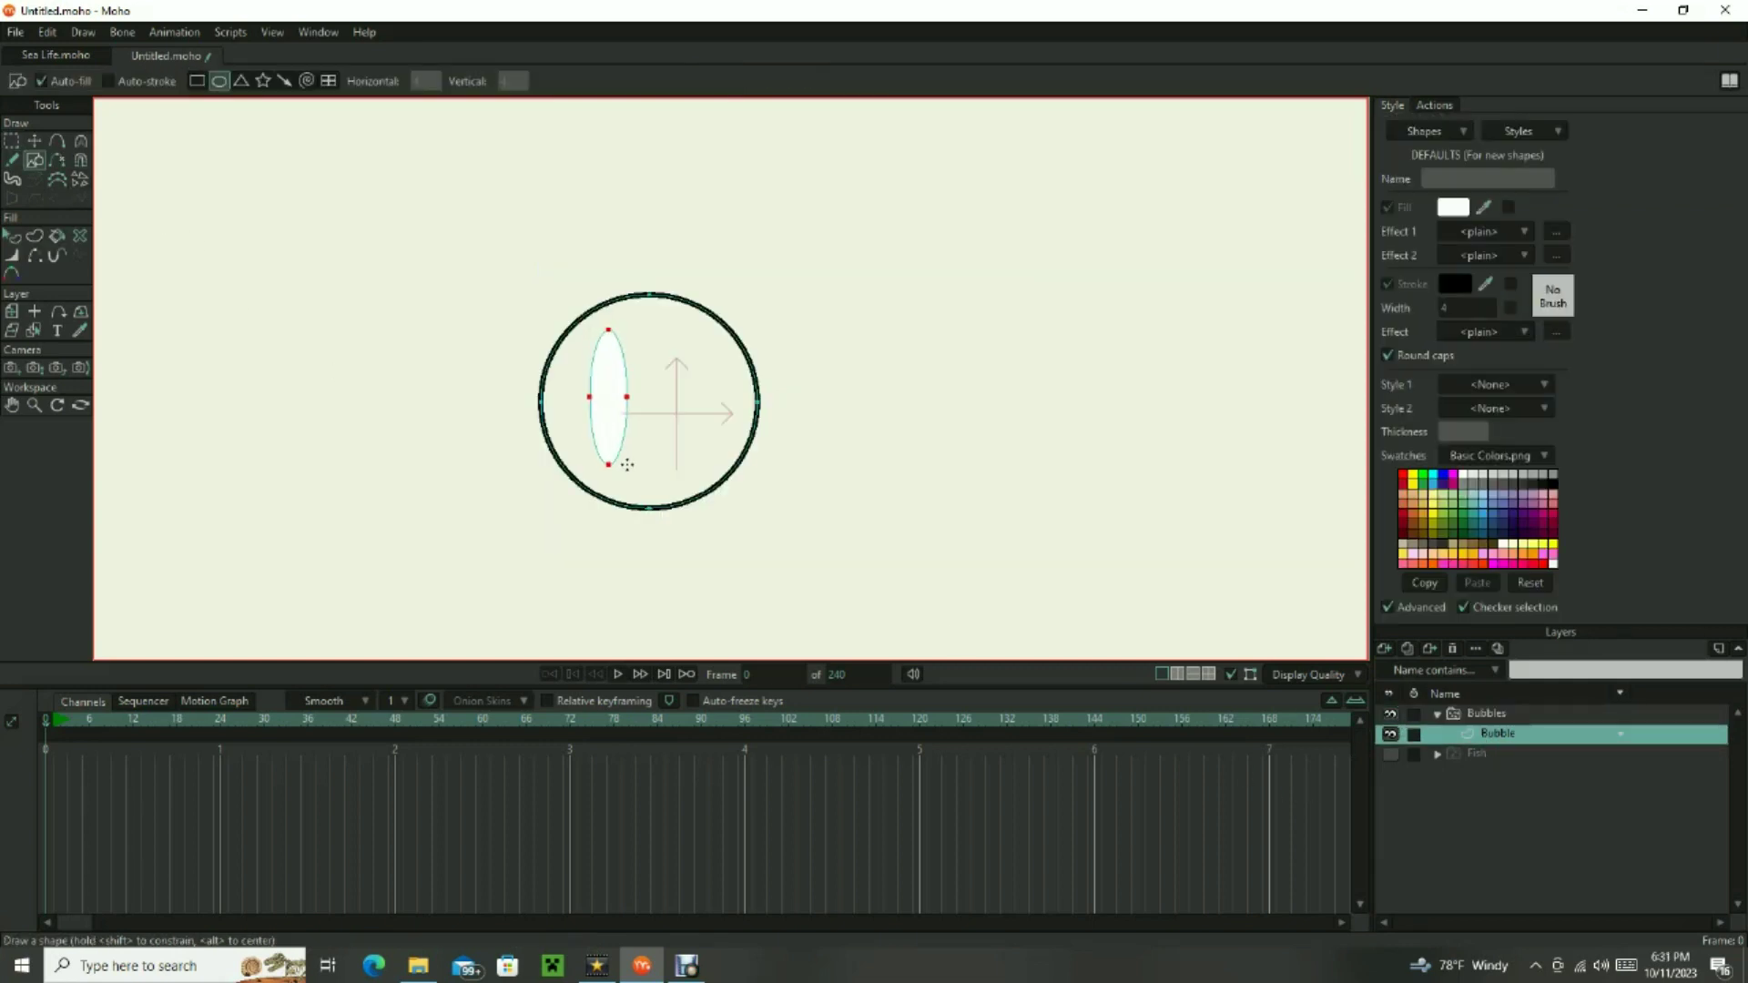
# Reshape the white highlight ellipse into a curved crescent along the bubble's inner edge.
pyautogui.moveTo(632, 401); pyautogui.dragTo(591, 423)
pyautogui.press('t')
pyautogui.moveTo(598, 404); pyautogui.dragTo(568, 428)
pyautogui.press('c')
pyautogui.moveTo(604, 326); pyautogui.dragTo(628, 312)
pyautogui.press('t')
pyautogui.press('c')
pyautogui.press('t')
pyautogui.moveTo(569, 428); pyautogui.dragTo(565, 440)
pyautogui.press('c')
pyautogui.press('q')
pyautogui.scroll(-2, 615, 391)
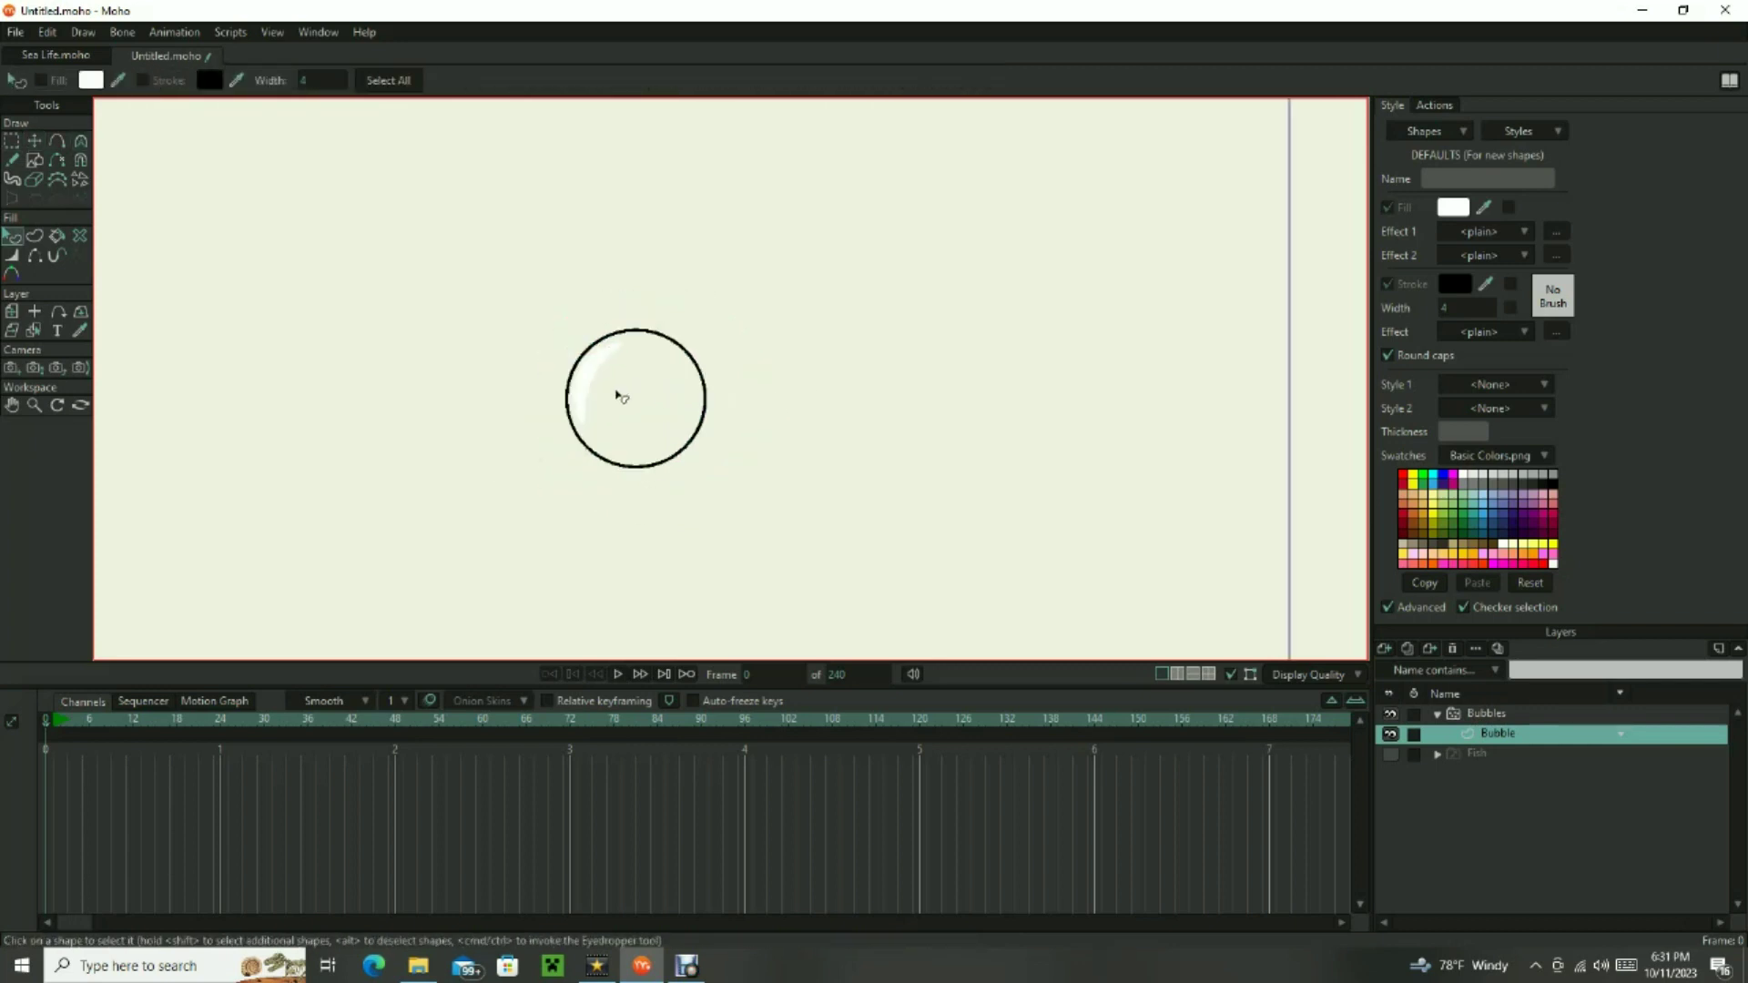
# Preview the Bubbles particle layer and set its particle acceleration rate to 2.
pyautogui.click(1484, 708)
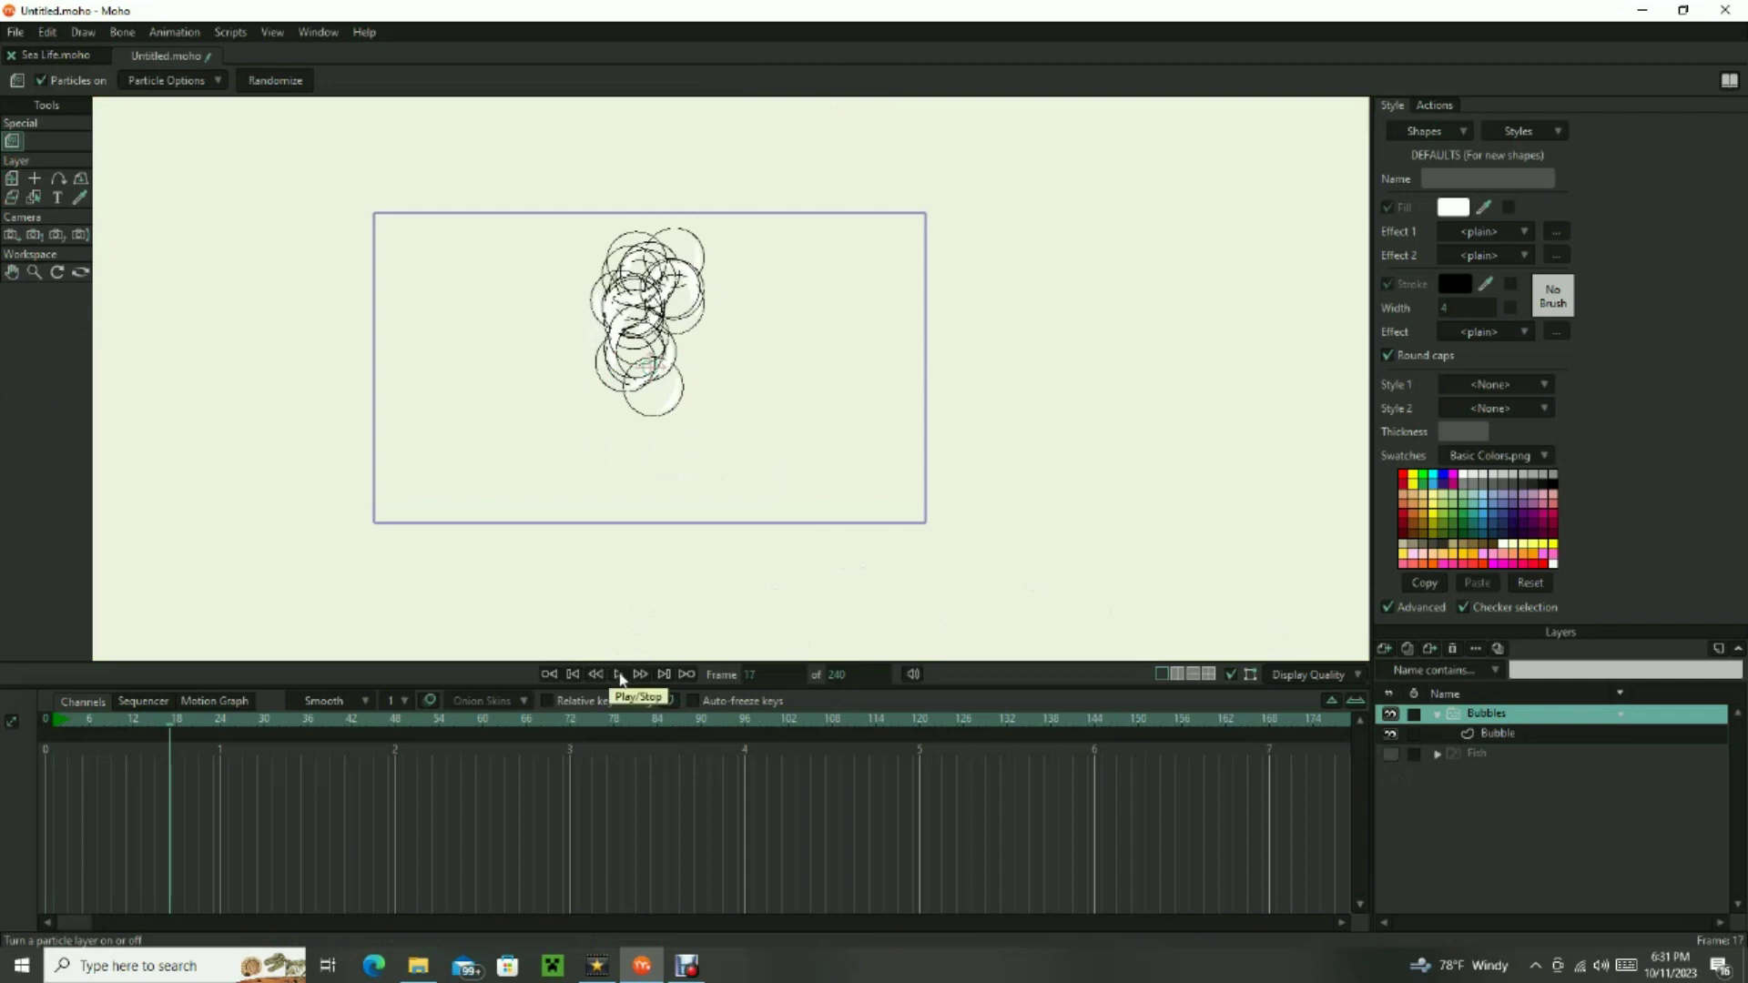
pyautogui.click(620, 676)
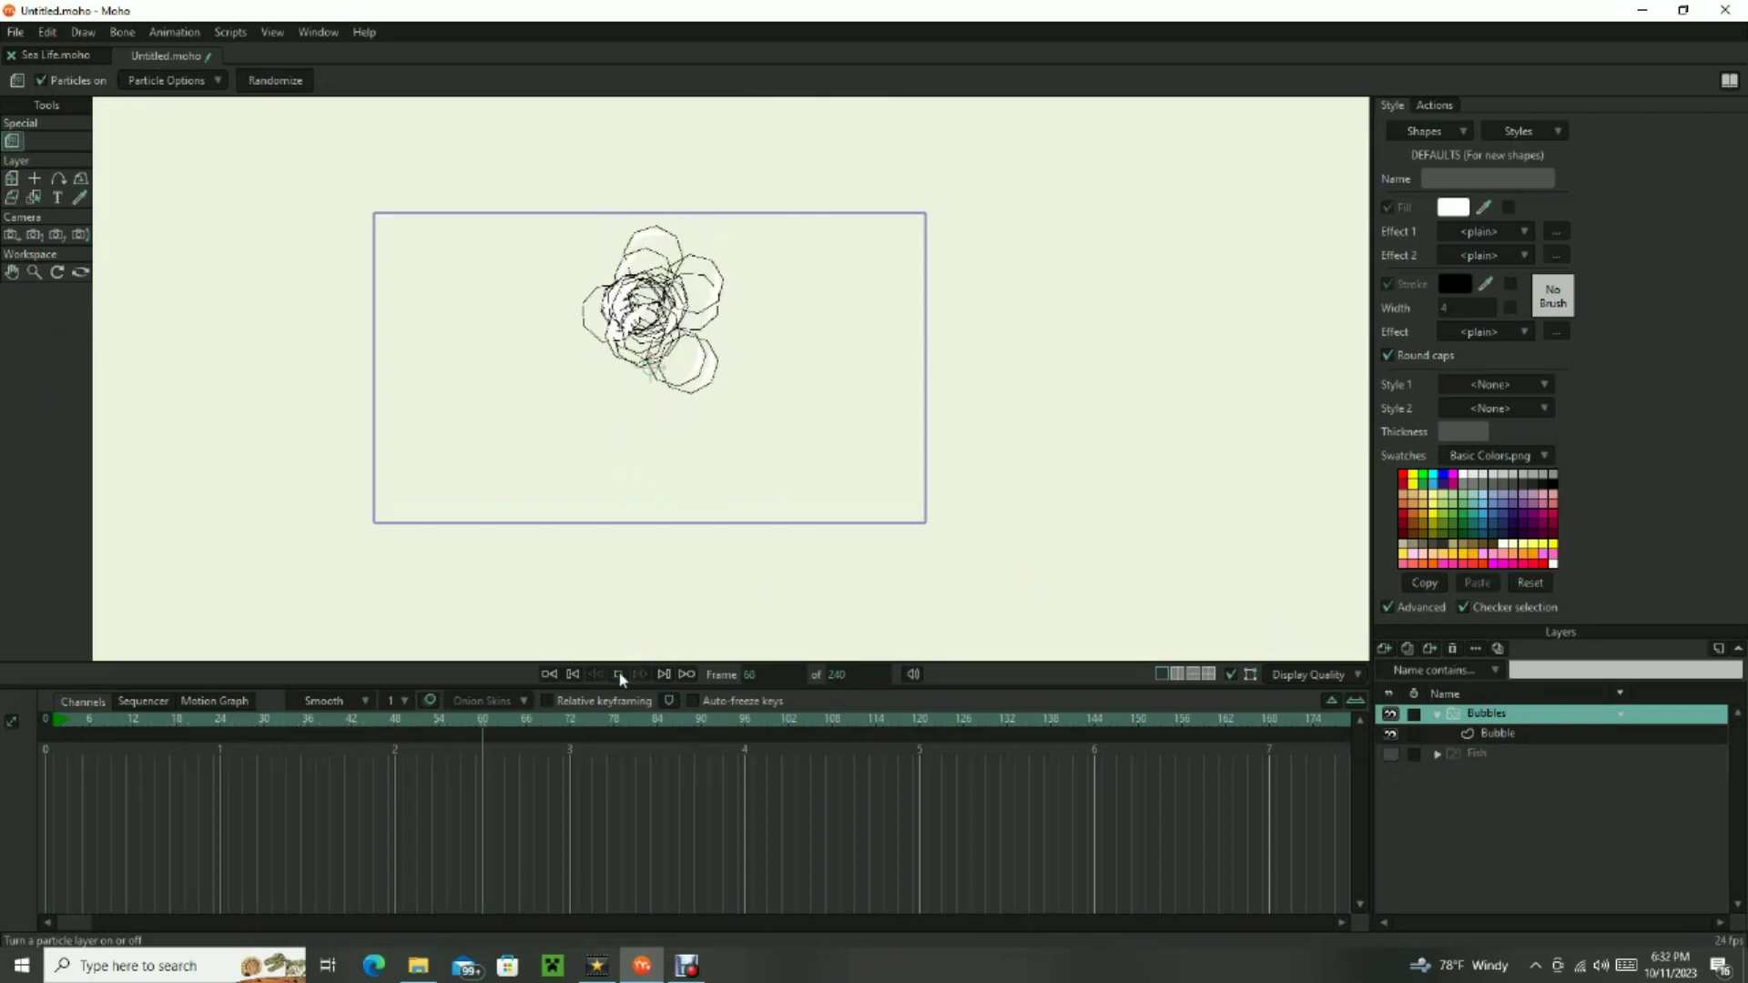
pyautogui.doubleClick(1521, 716)
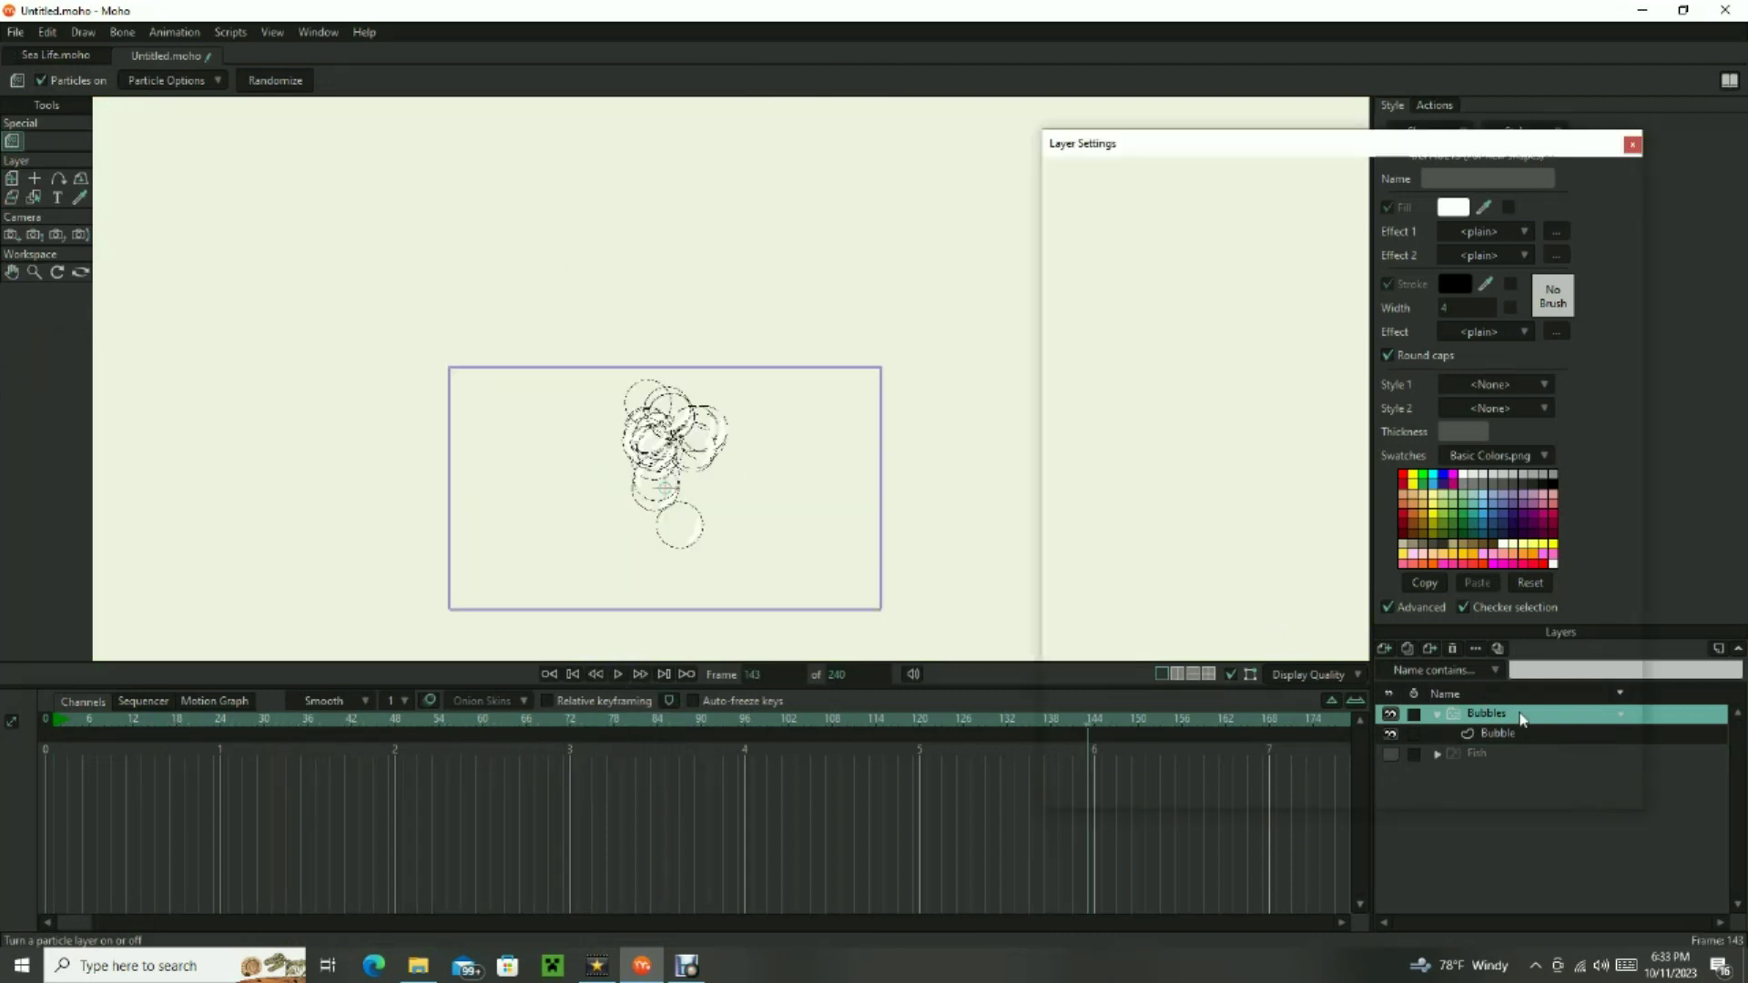
pyautogui.moveTo(1277, 150); pyautogui.dragTo(1186, 141)
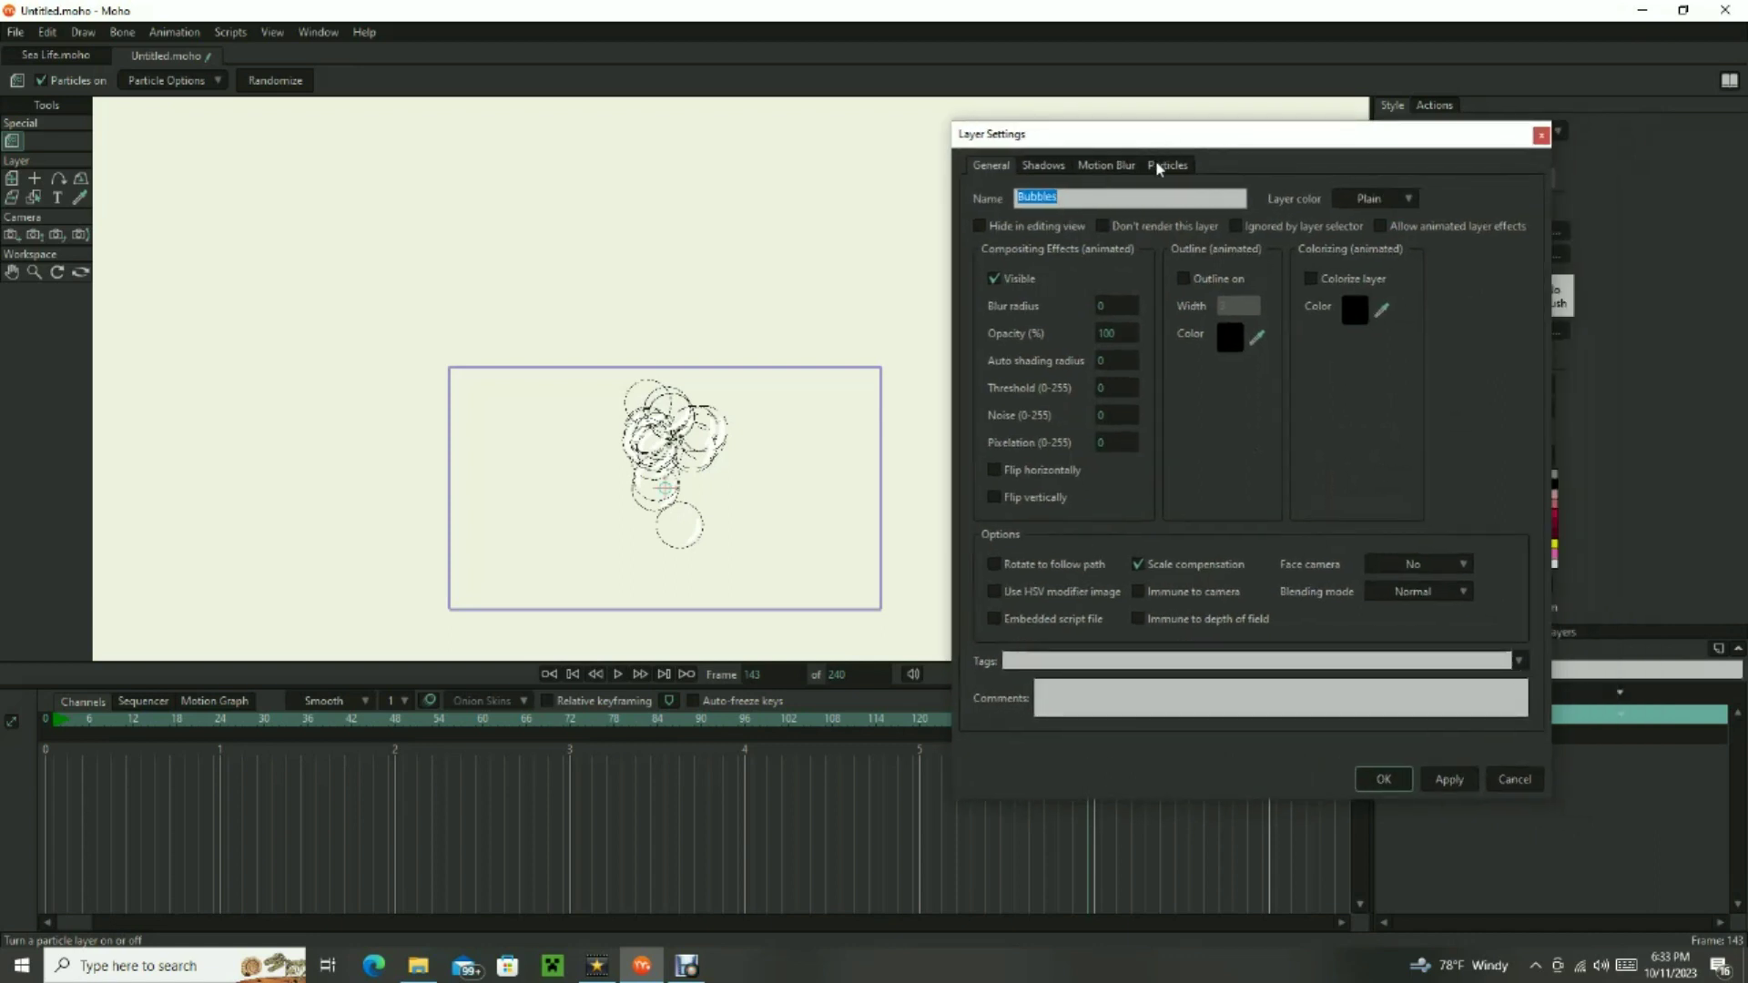
pyautogui.click(1163, 166)
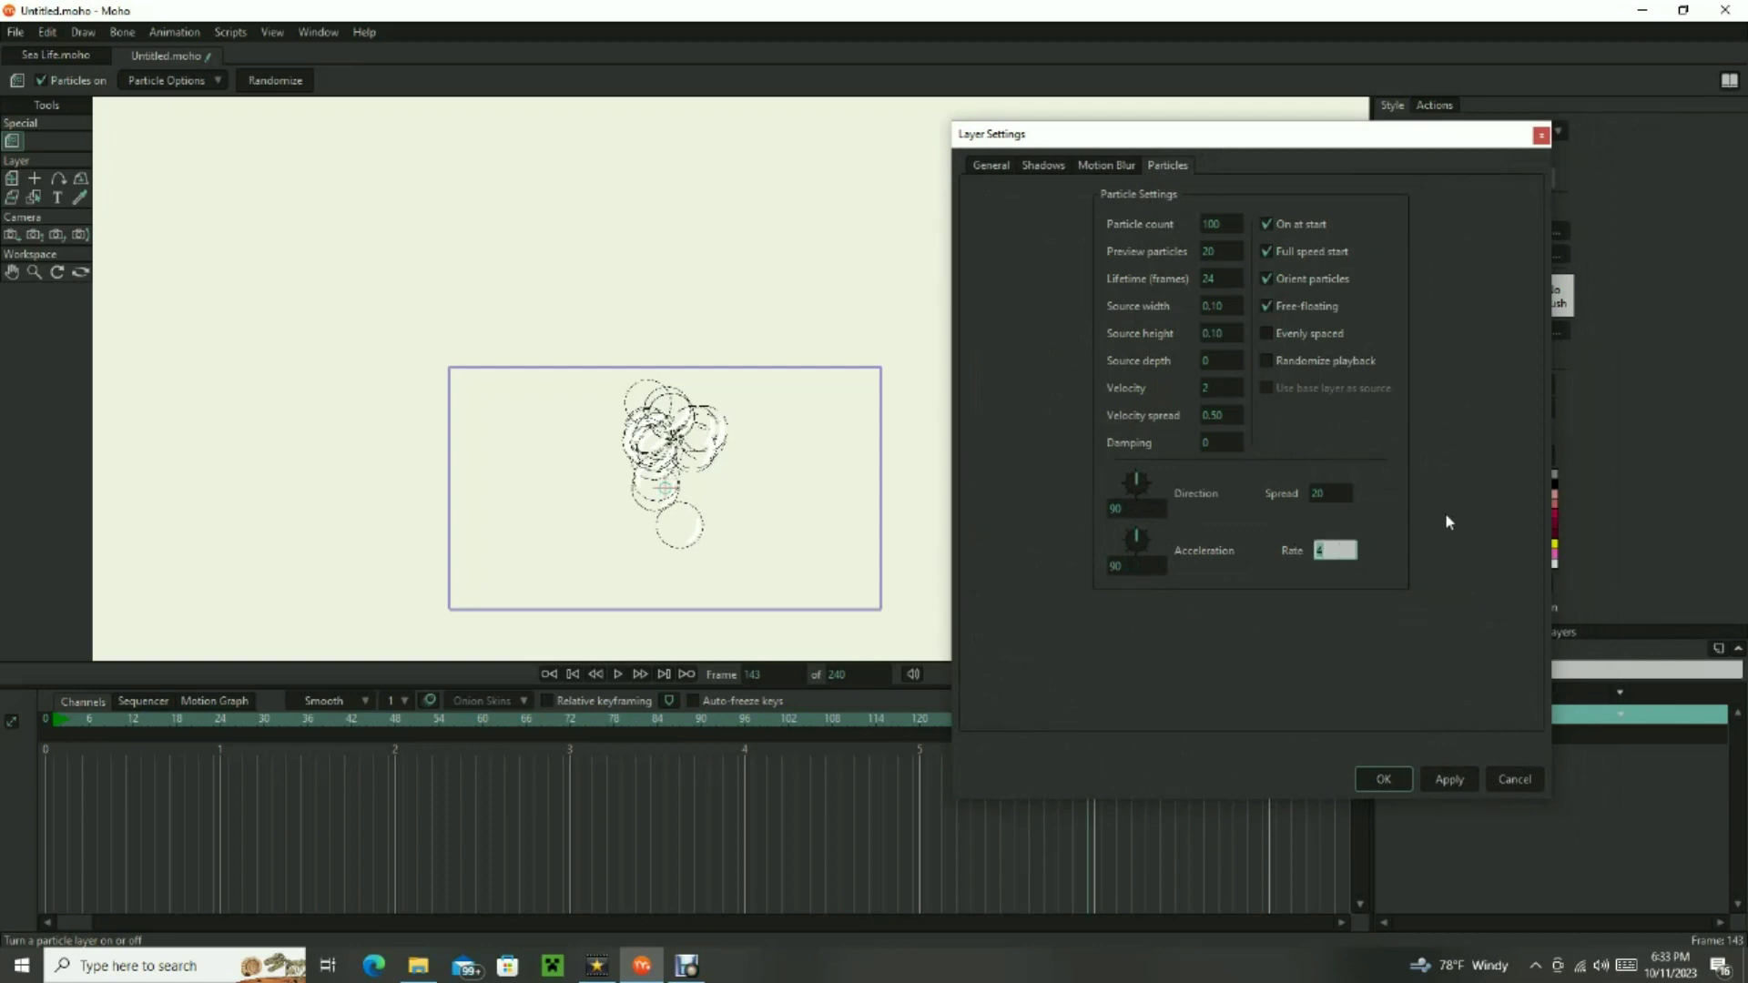
pyautogui.write('2')
pyautogui.click(1453, 781)
pyautogui.click(619, 681)
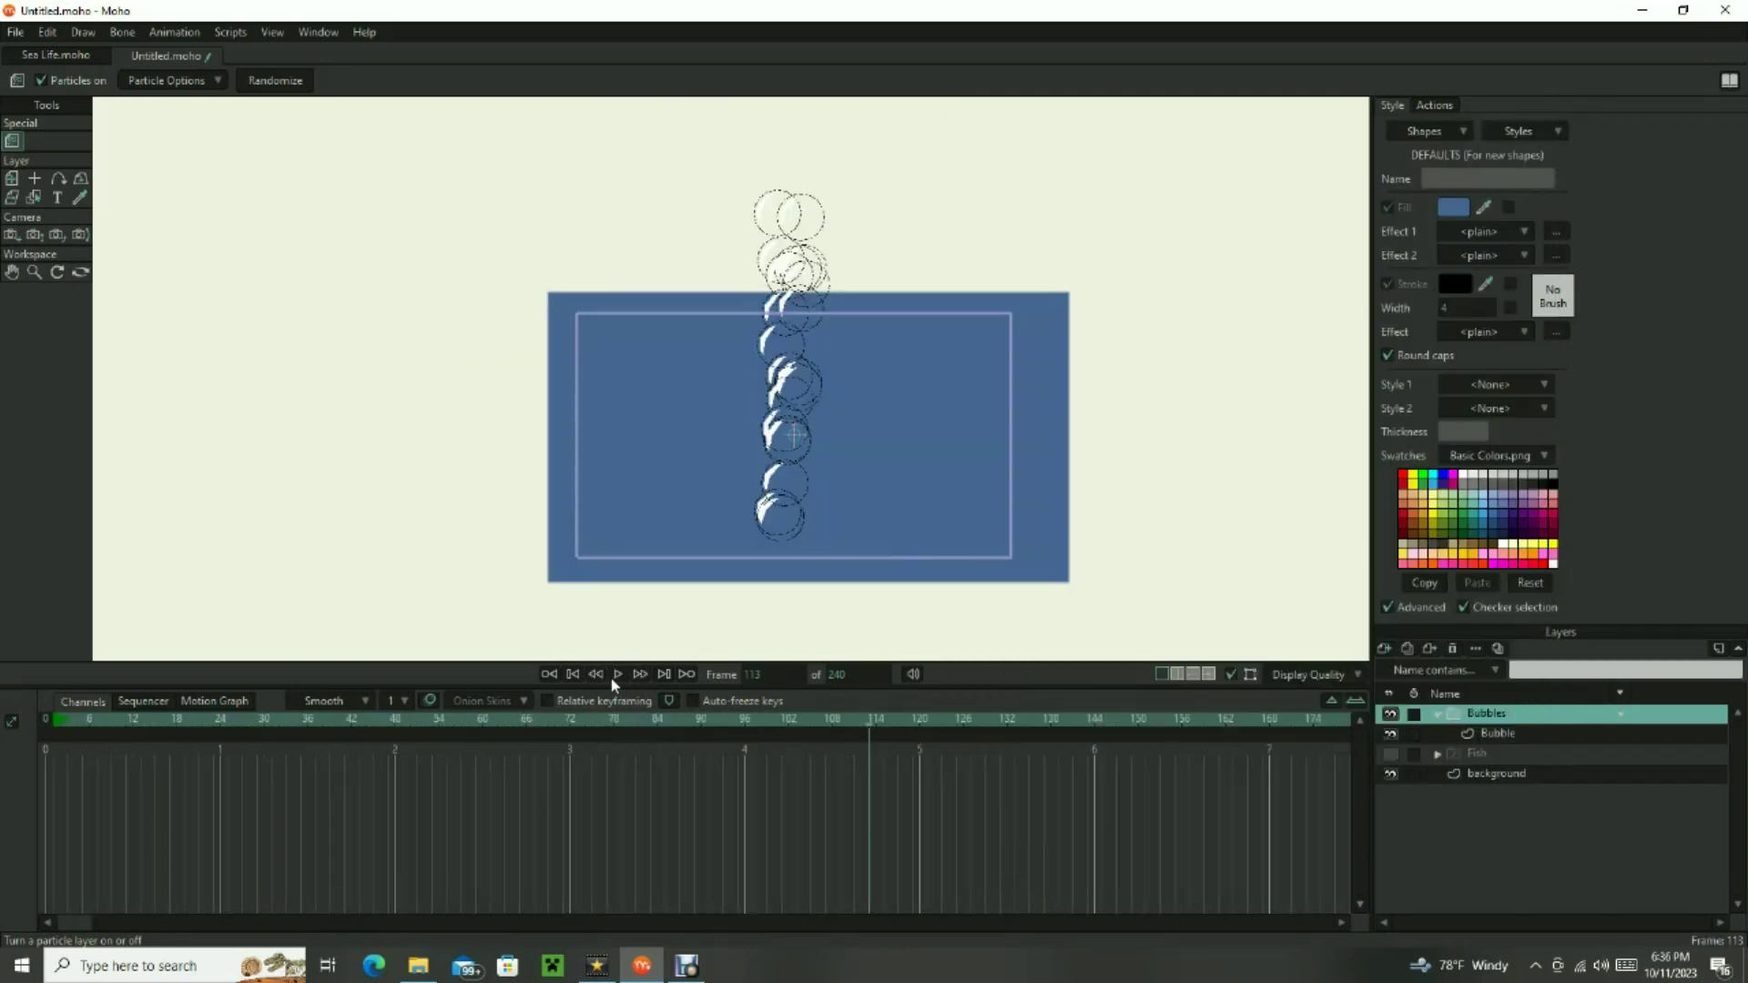
# At frame 0, shrink the Bubbles layer to a scale of about 0.29 and move it to the upper edge of the blue background.
pyautogui.click(616, 675)
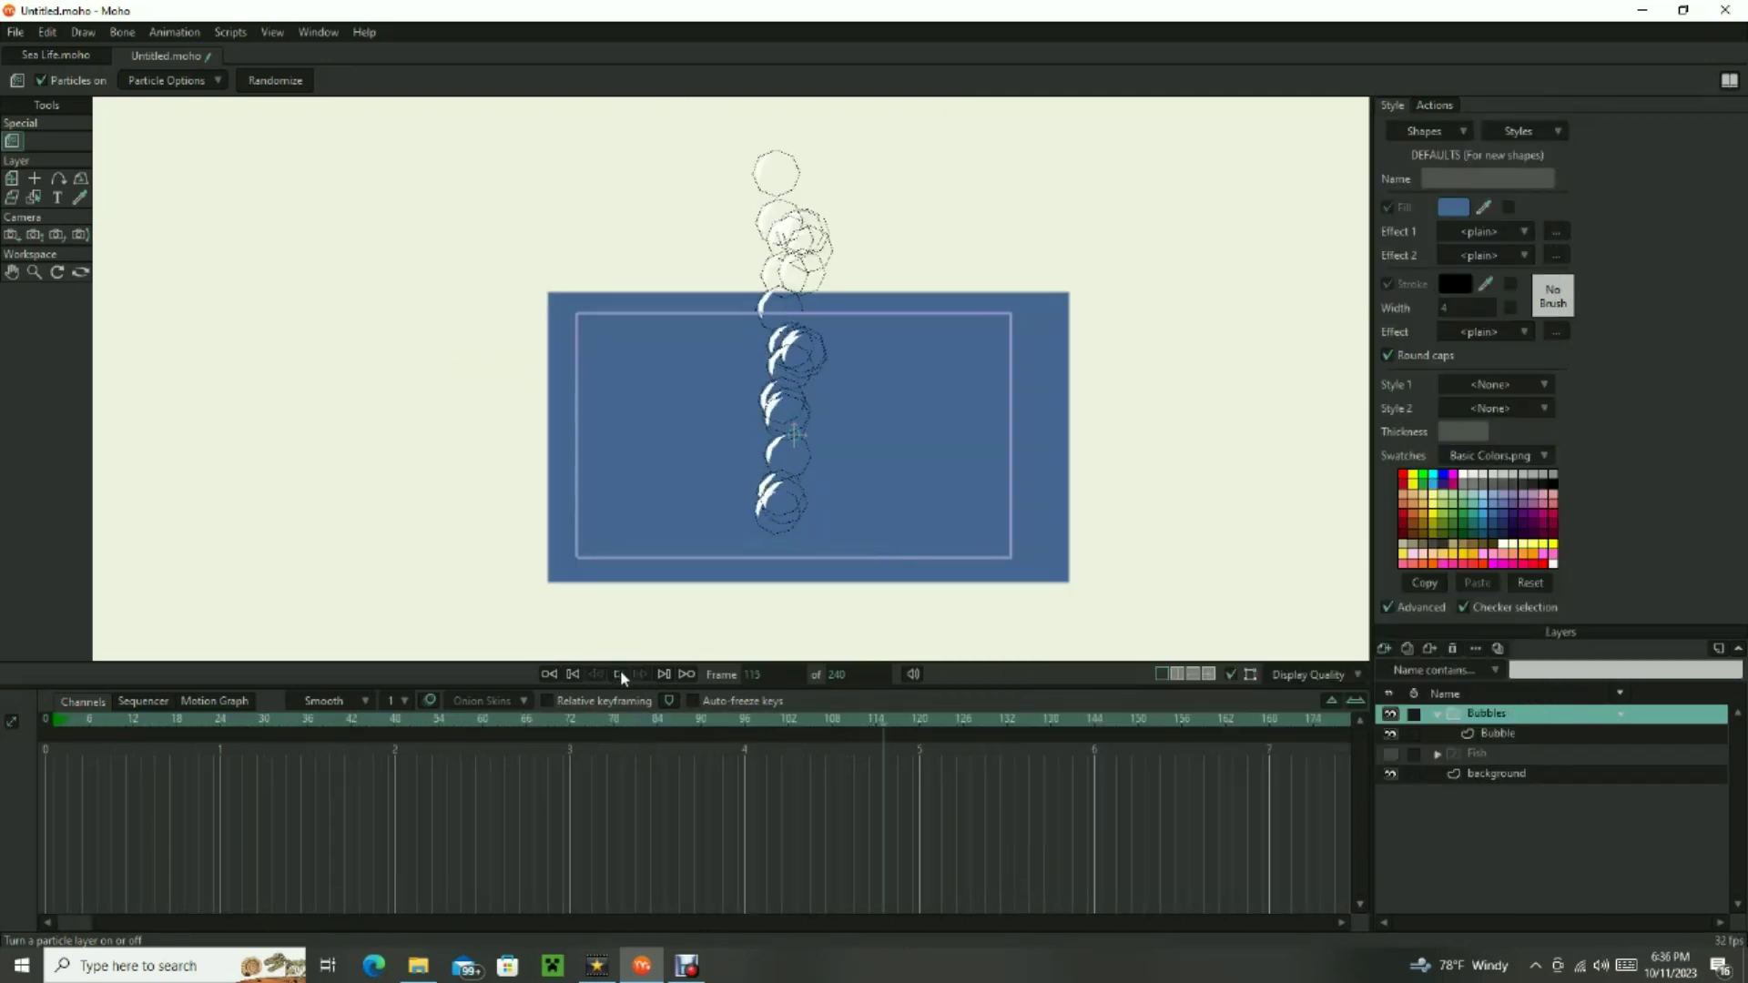
pyautogui.click(566, 674)
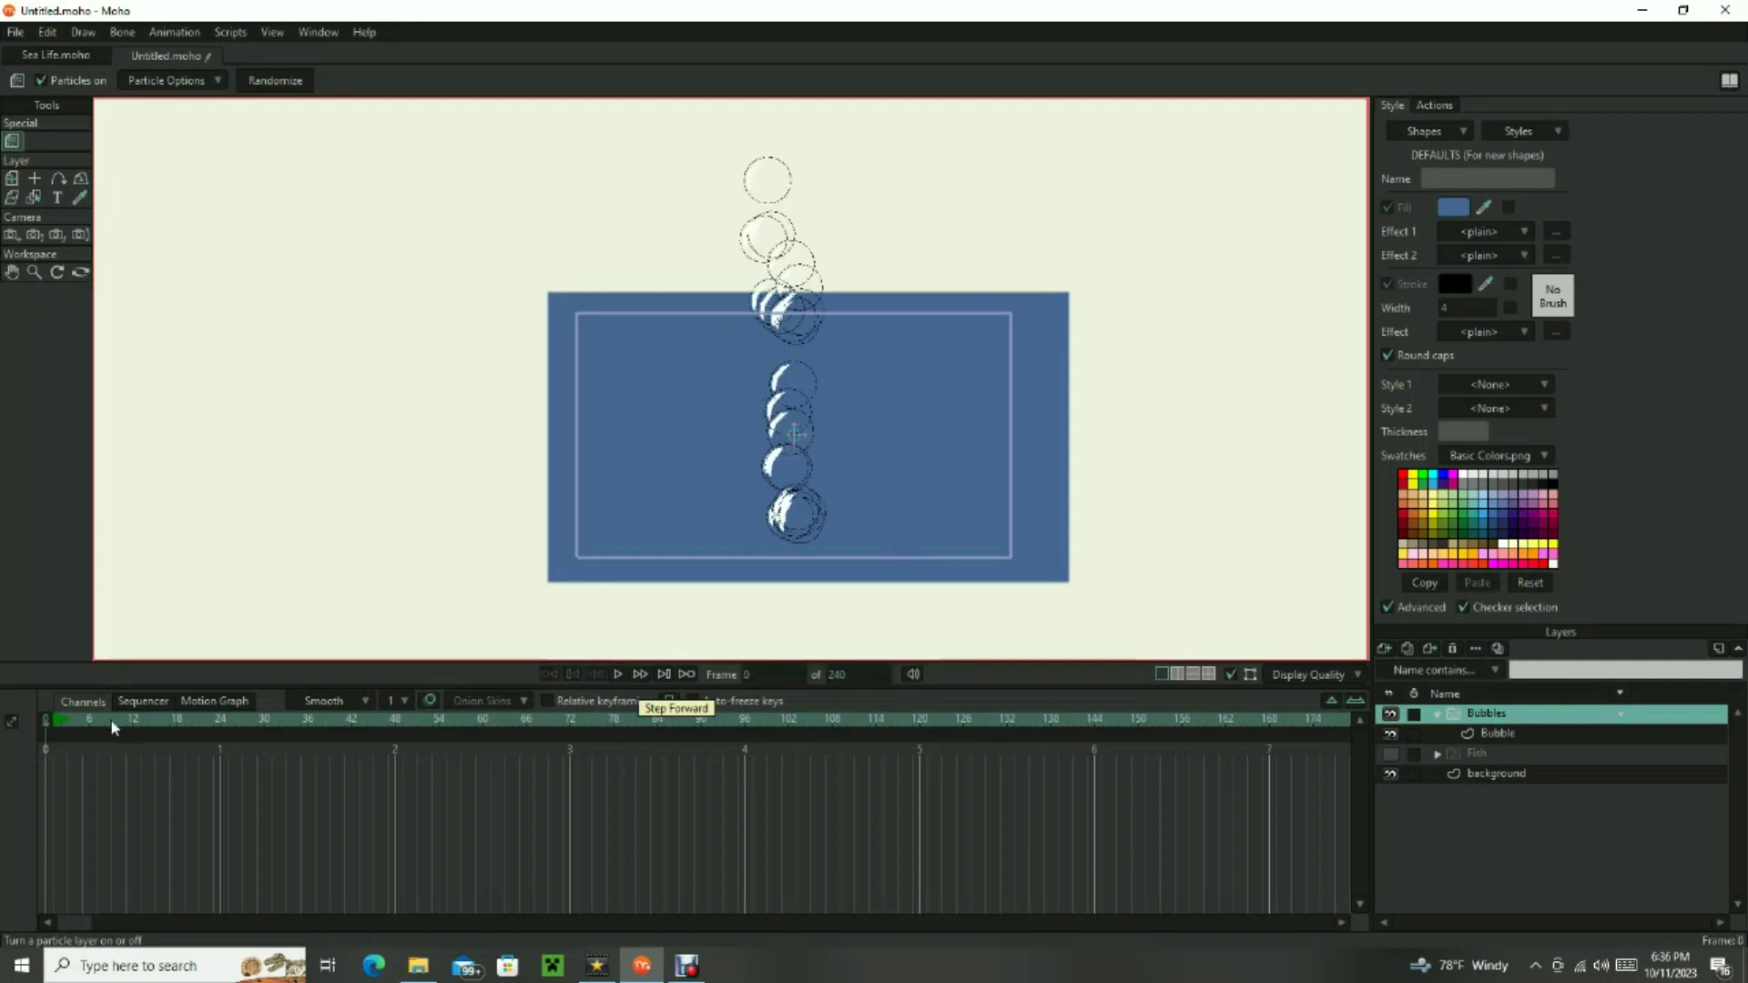
pyautogui.press('m')
pyautogui.moveTo(794, 434); pyautogui.dragTo(780, 295)
pyautogui.moveTo(820, 455); pyautogui.dragTo(780, 414)
# At frame 72, move the Bubbles layer toward the background's lower left, enlarge it, and play the animation.
pyautogui.moveTo(77, 724); pyautogui.dragTo(572, 762)
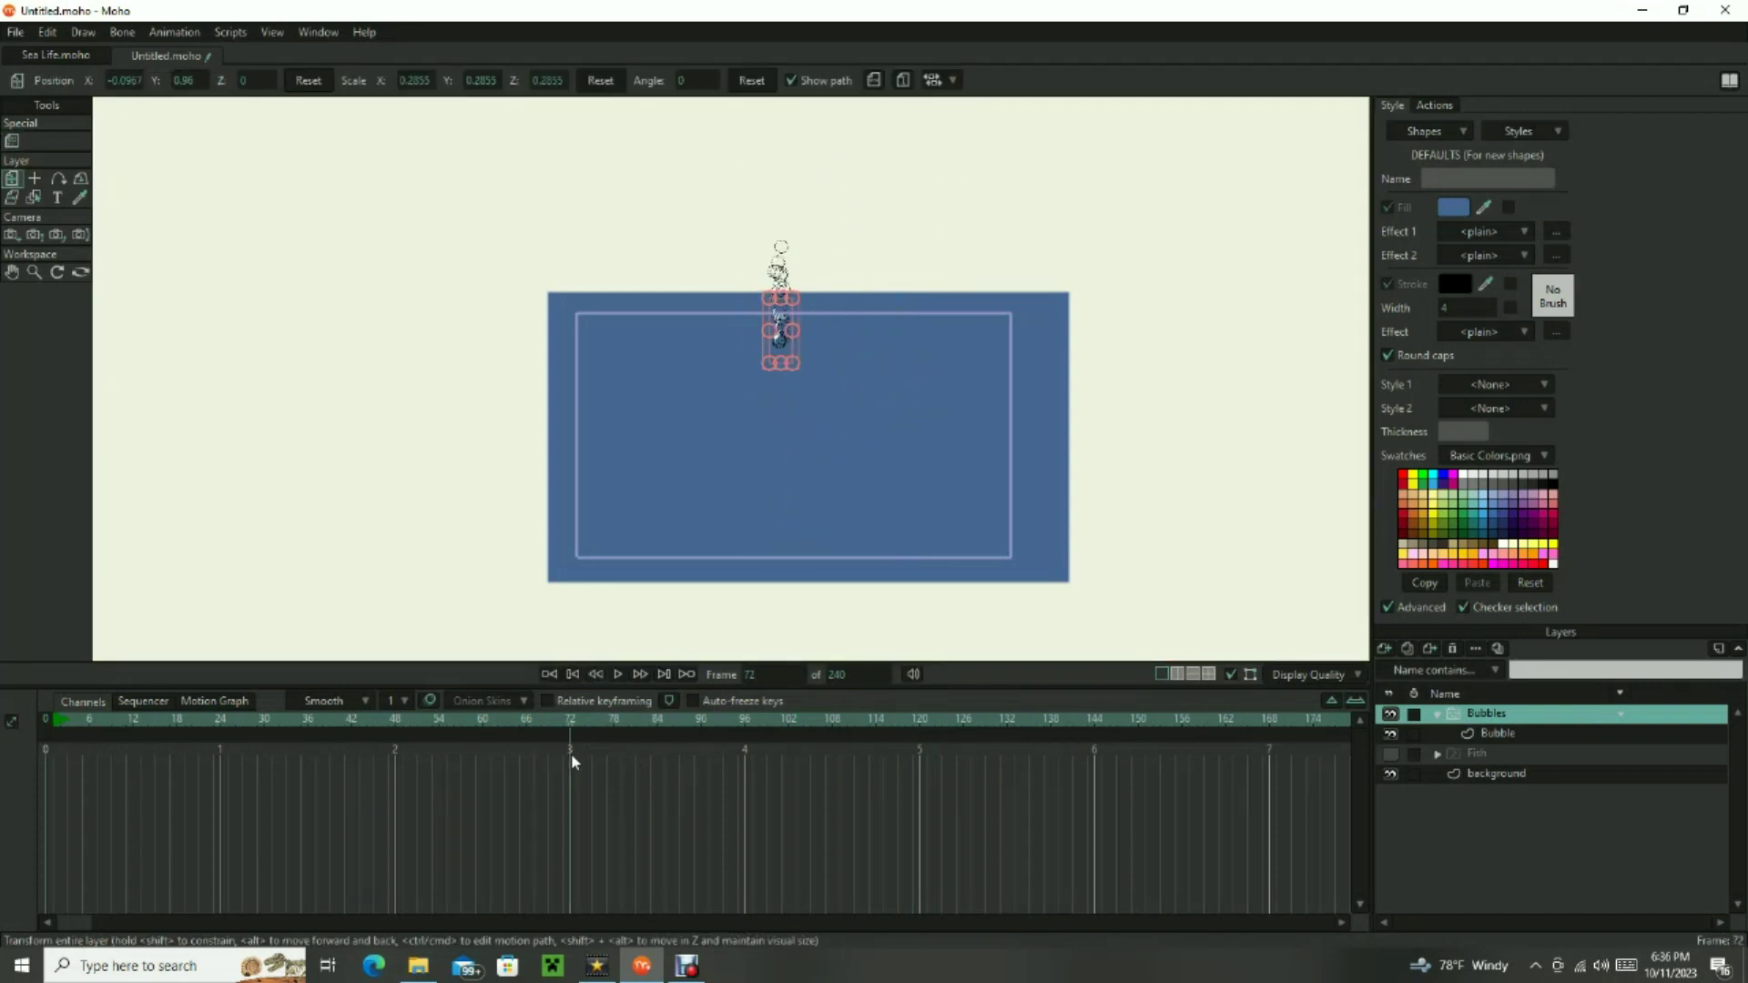
pyautogui.moveTo(780, 337); pyautogui.dragTo(683, 528)
pyautogui.click(616, 674)
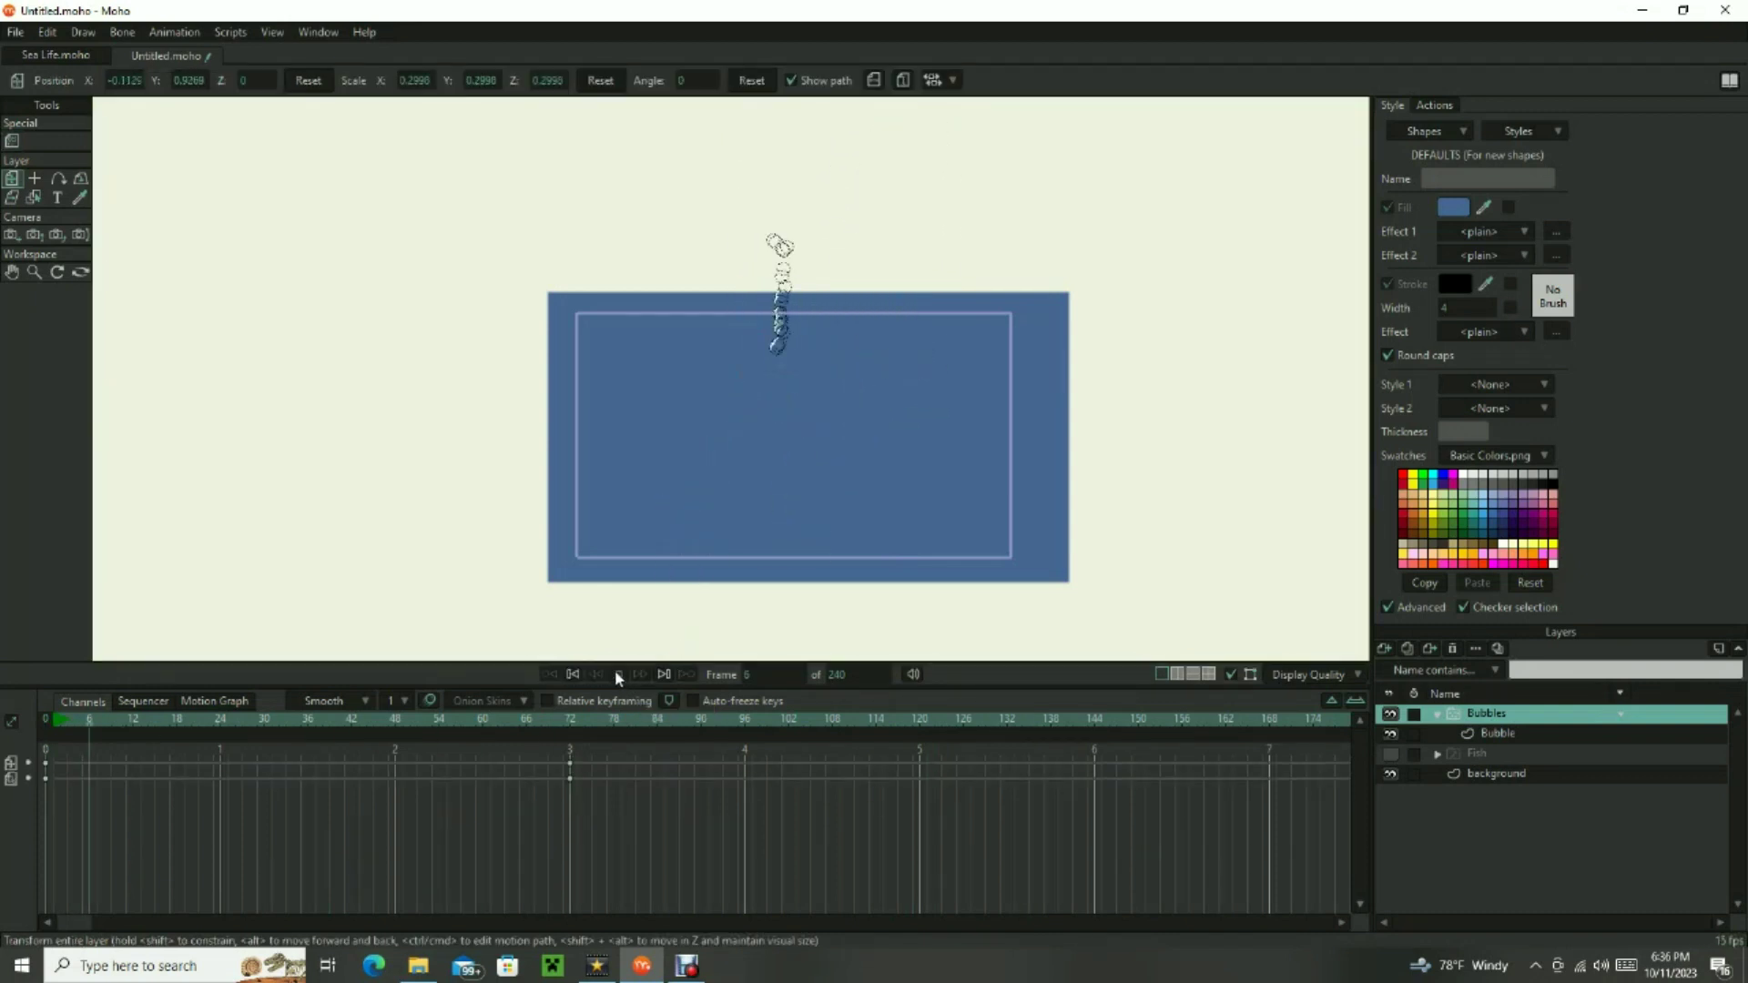